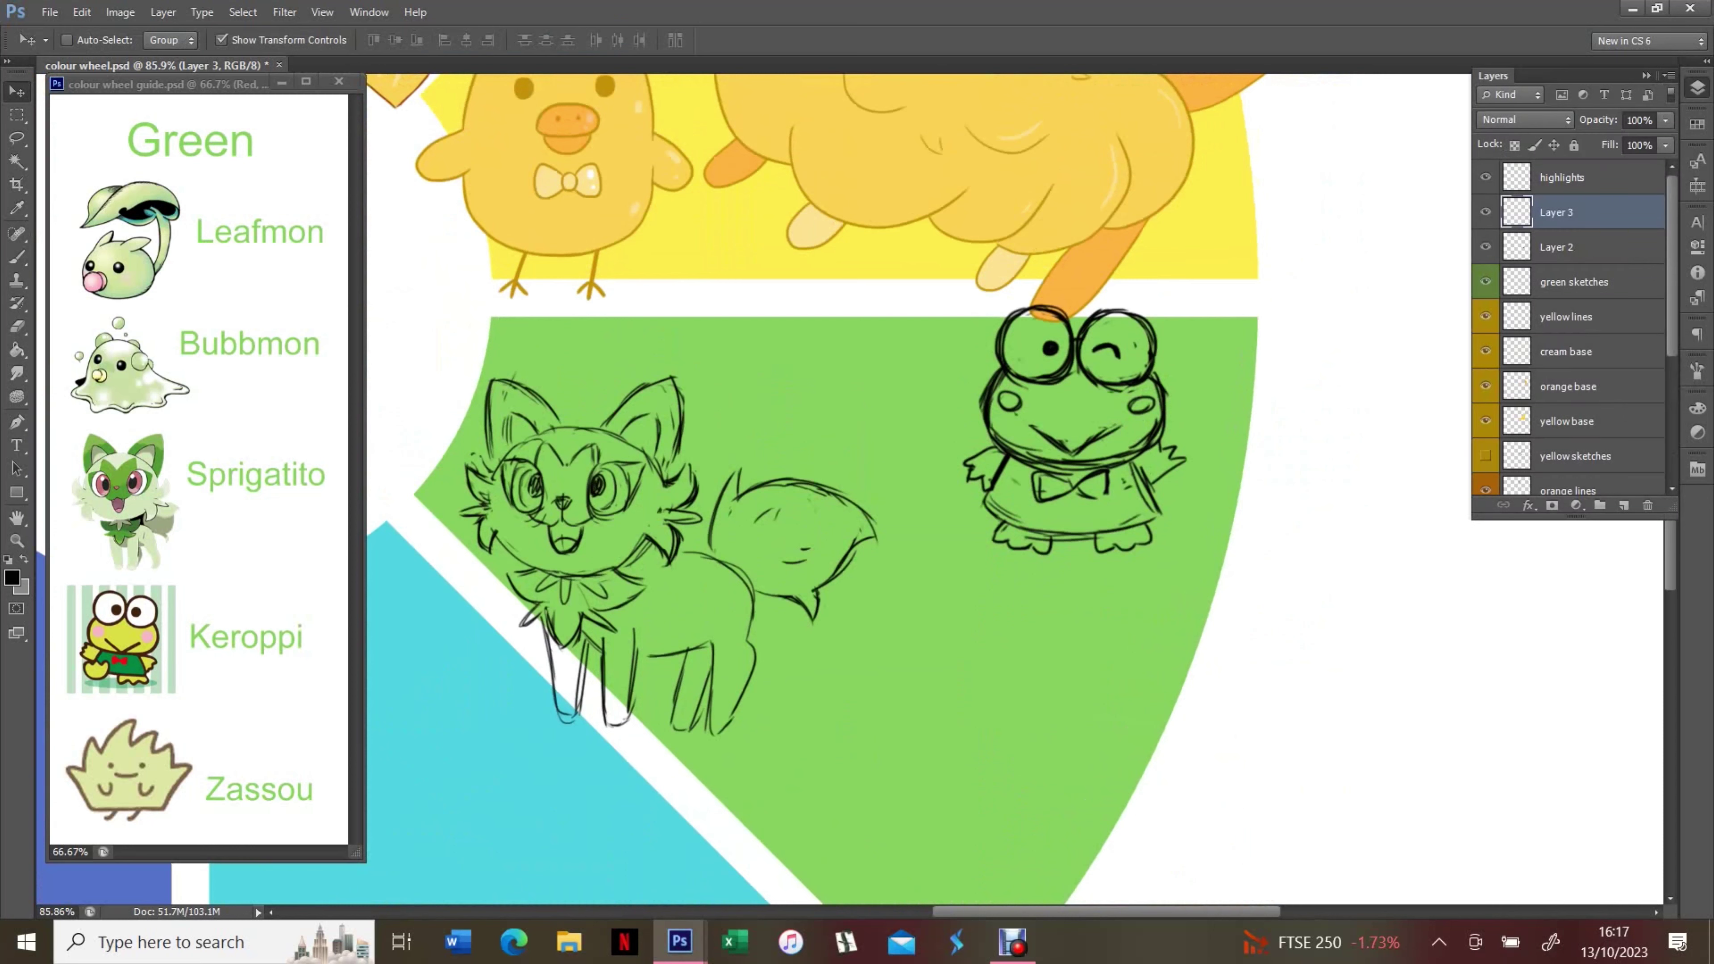
Move the Keroppi sketch to the green wedge's inner edge and enlarge the Sprigatito sketch to about 123% by 128%
{"action": "left_click_drag", "start_coordinate": [1073, 432], "coordinate": [519, 425]}
{"action": "left_click", "coordinate": [1573, 282]}
{"action": "key", "text": "ctrl+t"}
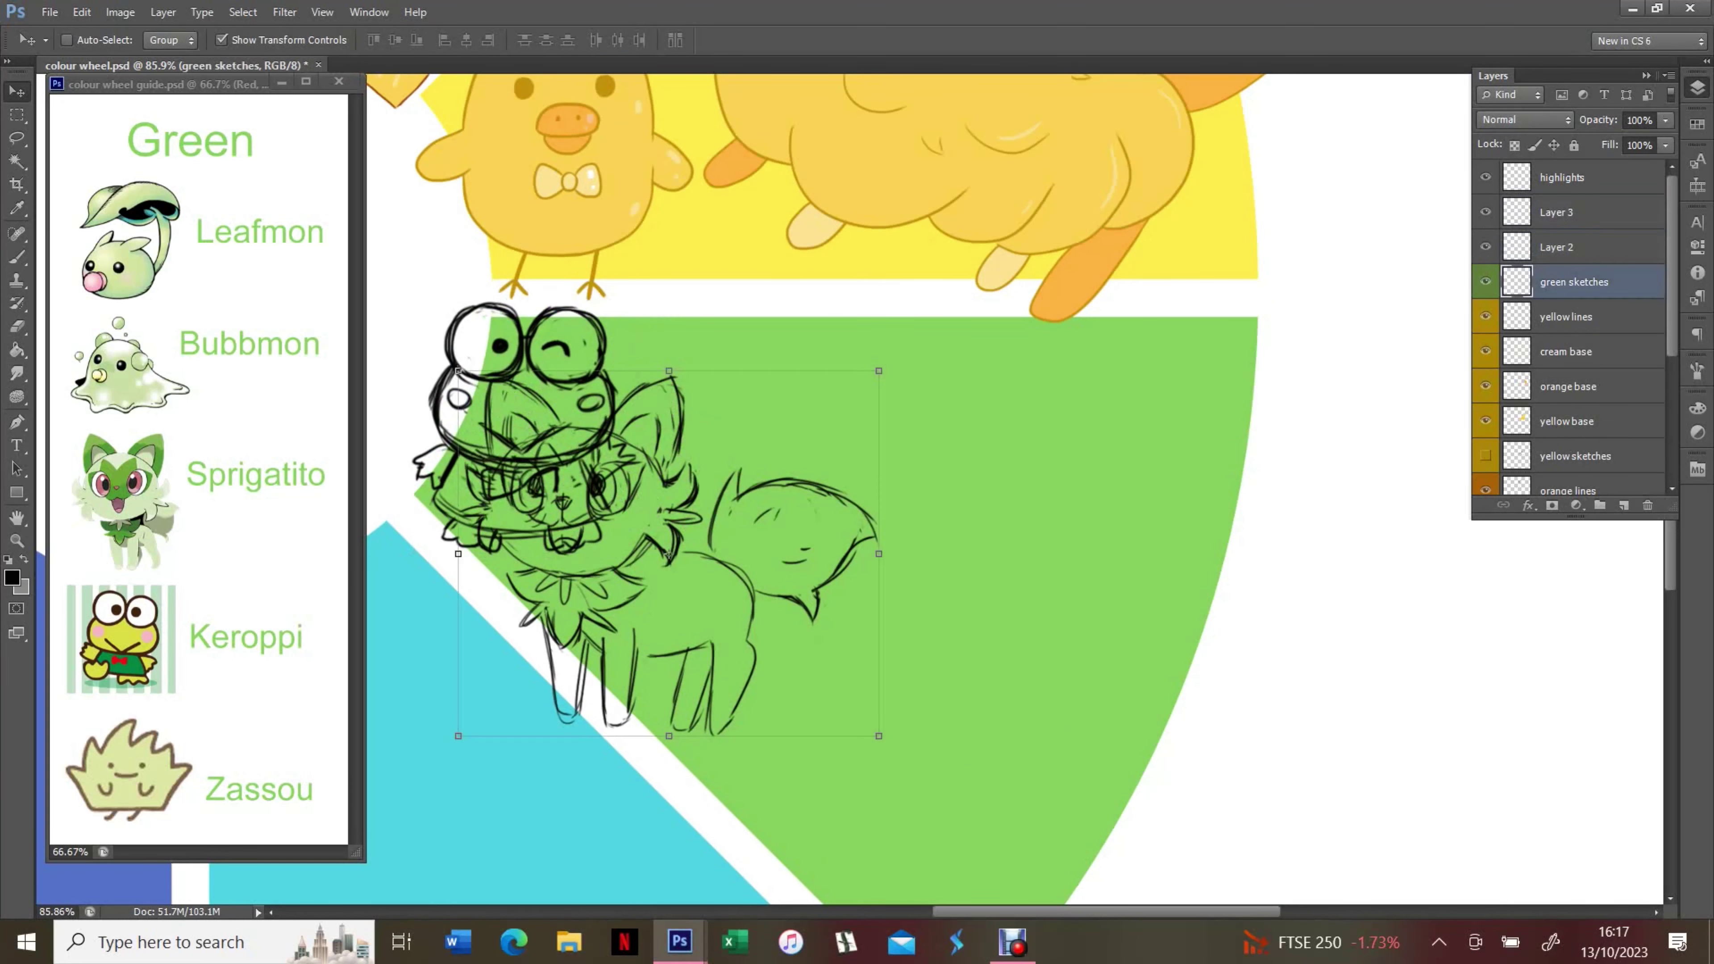
{"action": "left_click_drag", "start_coordinate": [679, 555], "coordinate": [895, 684]}
{"action": "left_click_drag", "start_coordinate": [1109, 497], "coordinate": [1196, 391]}
{"action": "key", "text": "F7"}
{"action": "scroll", "coordinate": [810, 486], "scroll_direction": "down", "scroll_amount": 3}
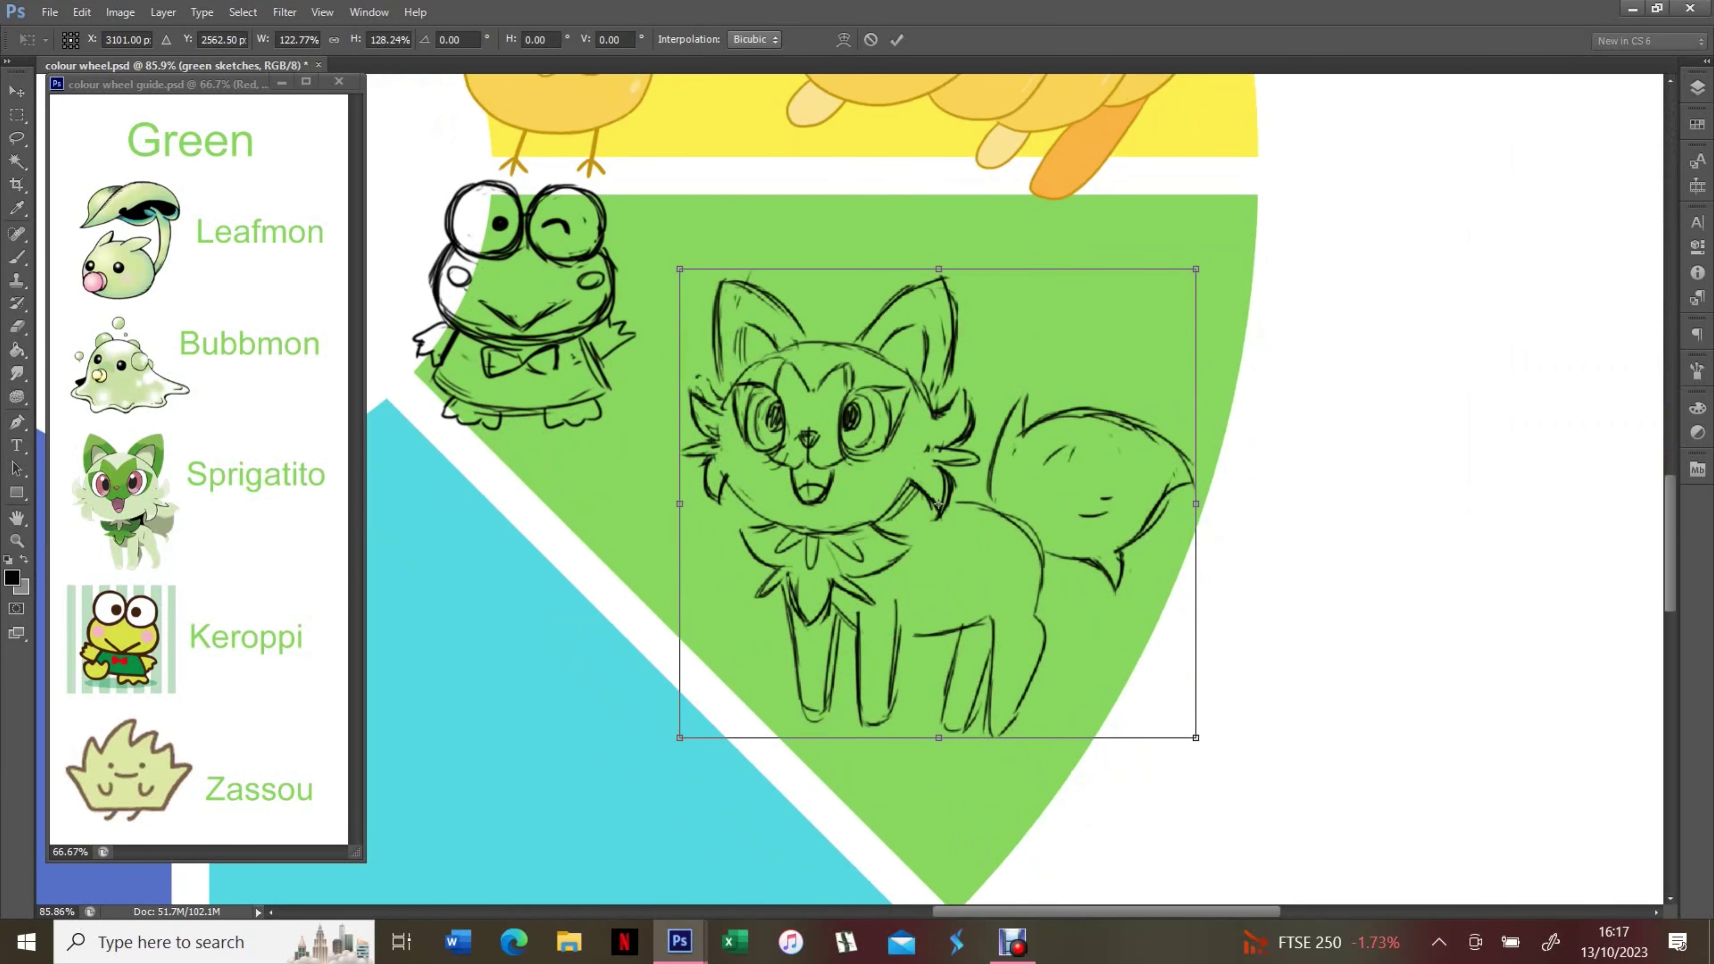
{"action": "key", "text": "l"}
{"action": "key", "text": "Return"}
Sketch Bubbmon in the upper outer part of the green wedge, with surrounding bubbles, two eyes and a pacifier
{"action": "scroll", "coordinate": [819, 488], "scroll_direction": "up", "scroll_amount": 3}
{"action": "key", "text": "b"}
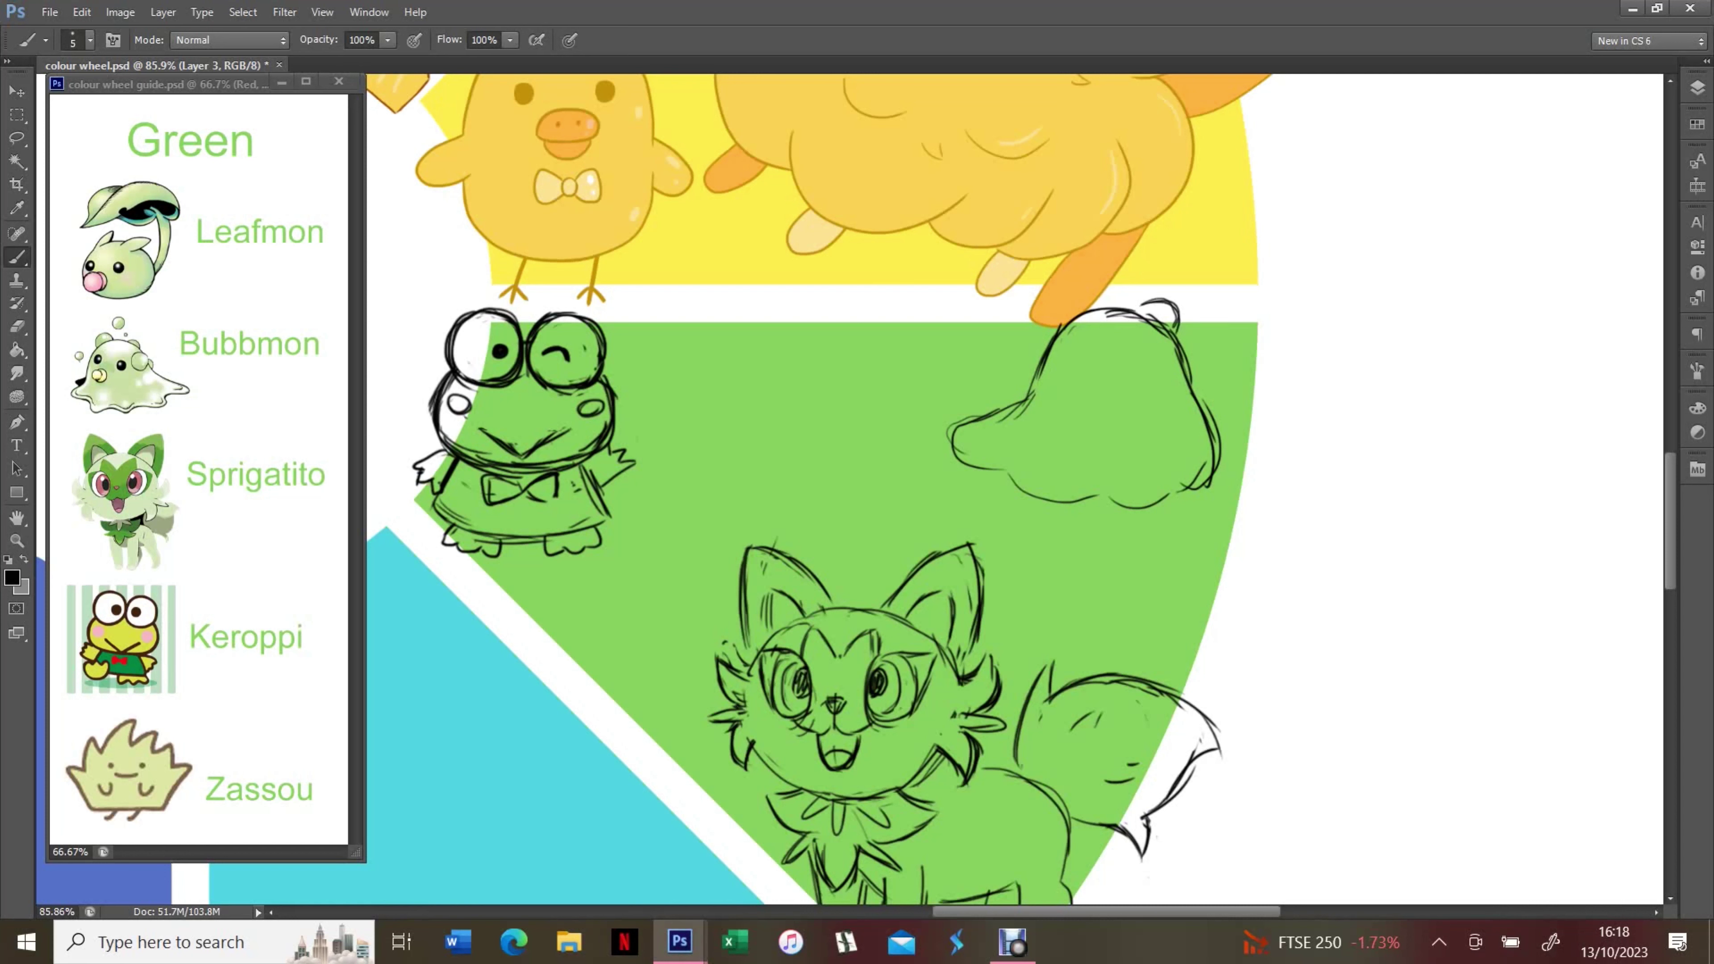
{"action": "left_click_drag", "start_coordinate": [1167, 303], "coordinate": [1184, 341]}
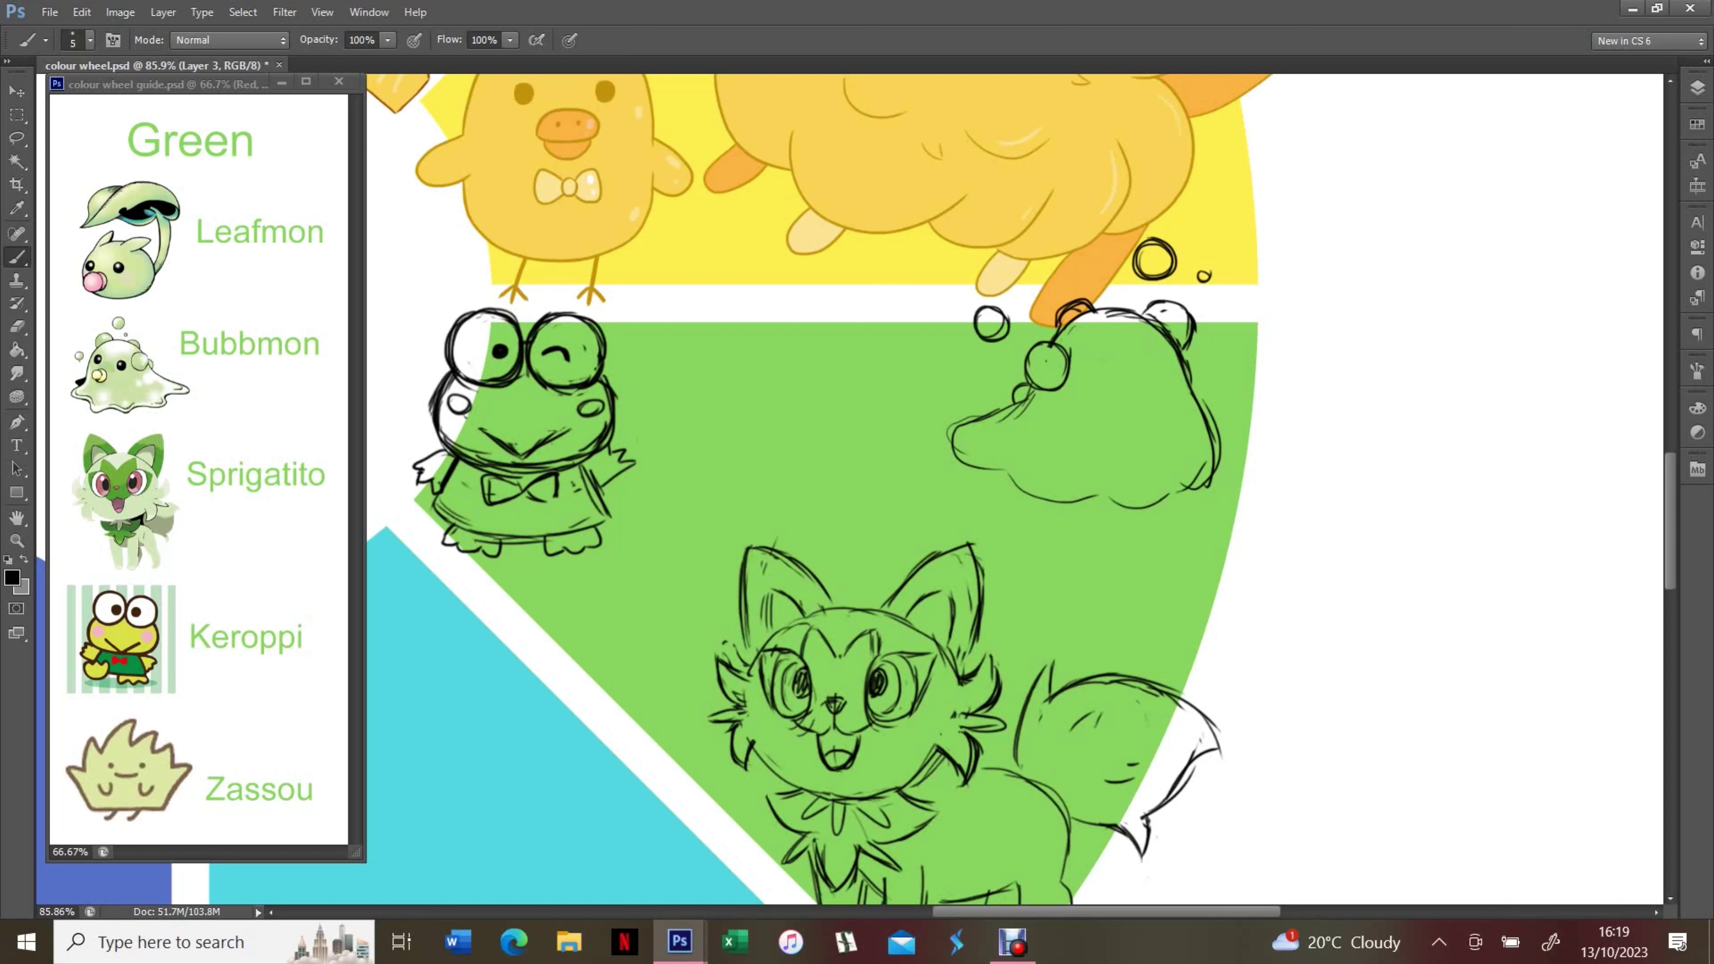
{"action": "left_click", "coordinate": [1140, 346]}
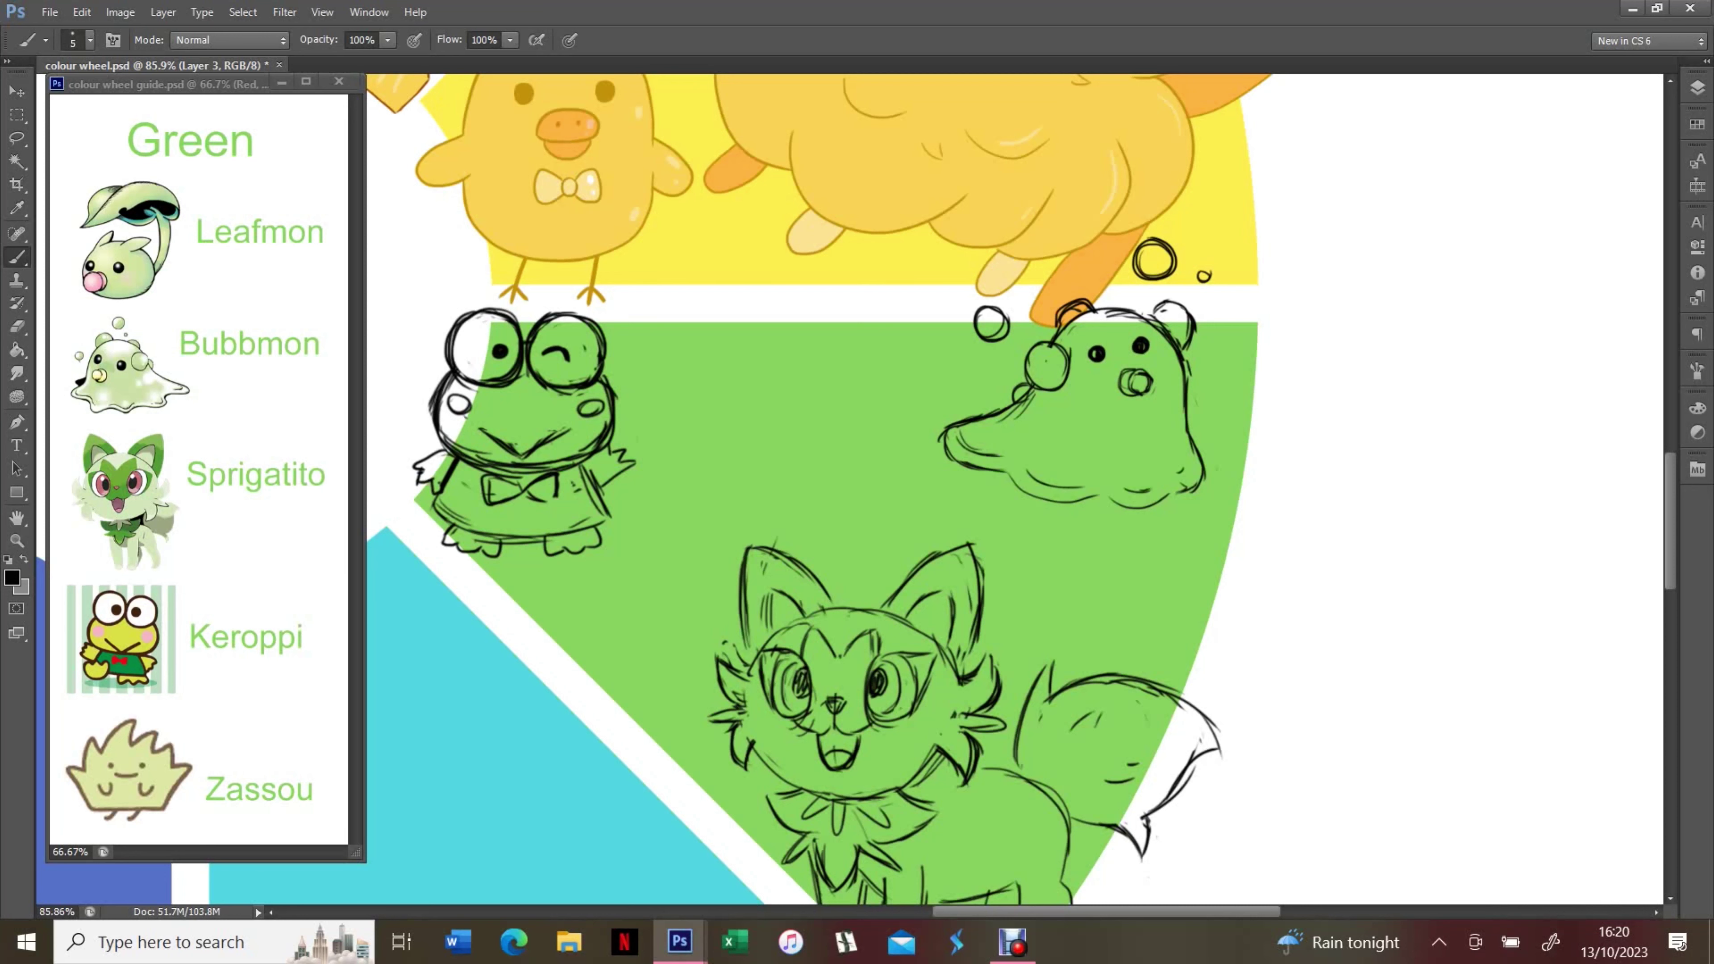
Move the Bubbmon sketch down to the green wedge's lower point and raise the Sprigatito sketch to the wedge's middle
{"action": "scroll", "coordinate": [810, 473], "scroll_direction": "down", "scroll_amount": 3}
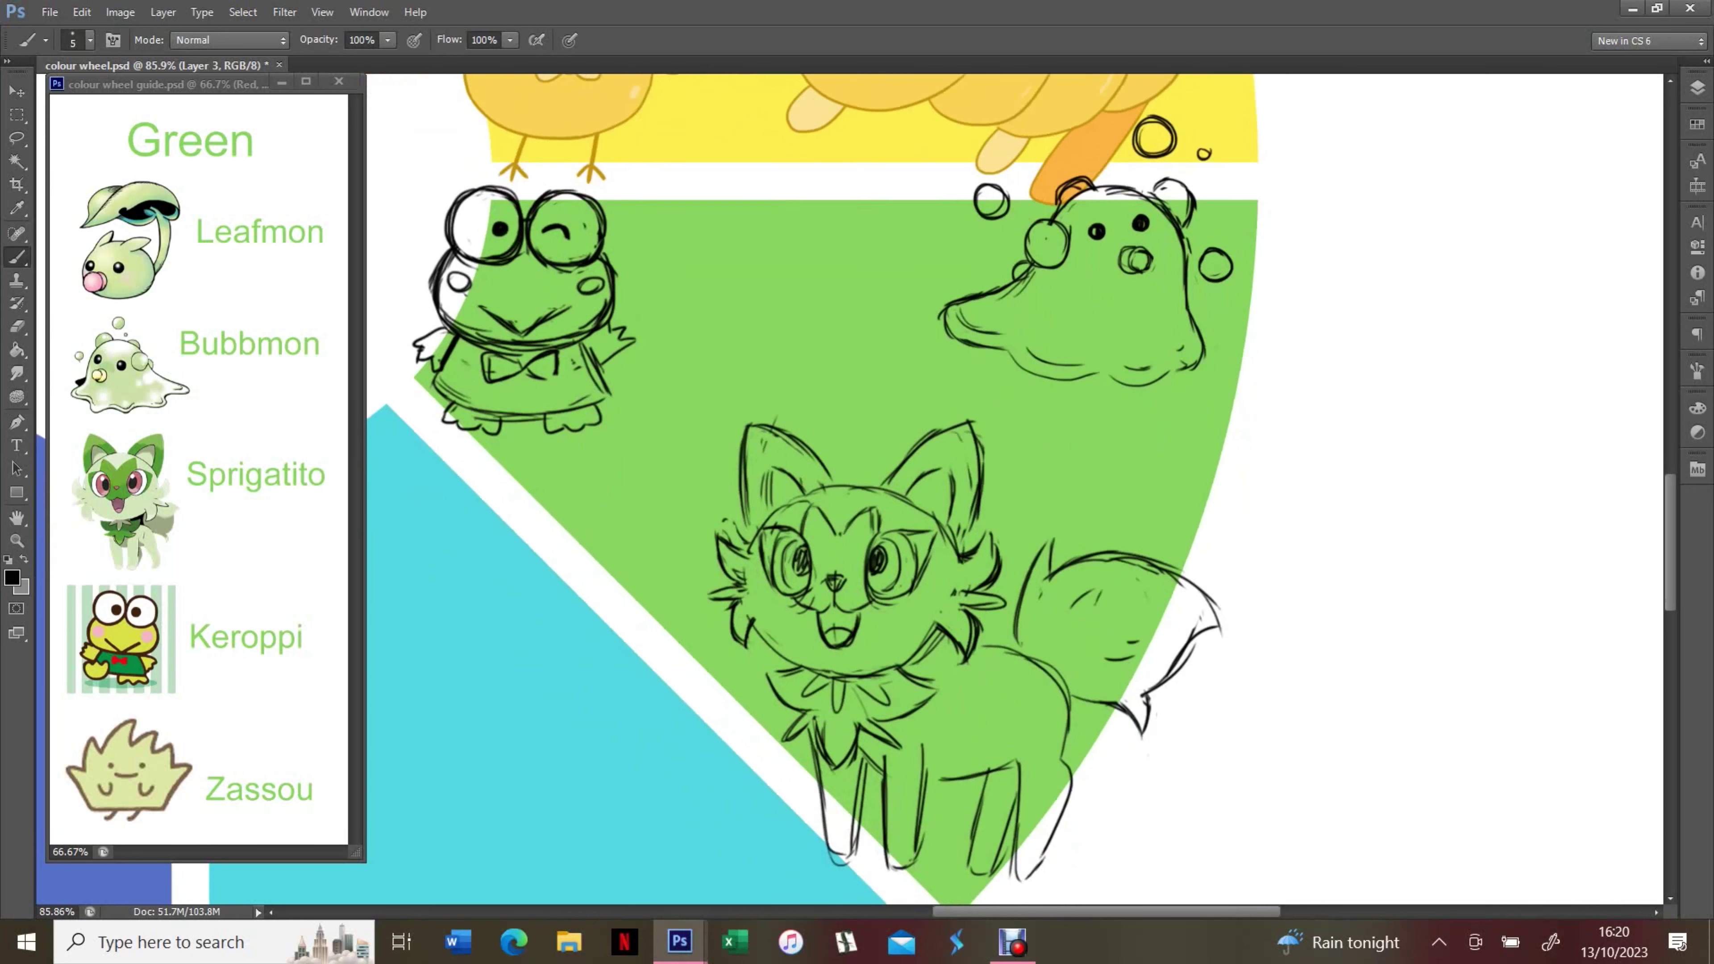
{"action": "key", "text": "v"}
{"action": "mouse_move", "coordinate": [1093, 270]}
{"action": "left_mouse_down"}
{"action": "mouse_move", "coordinate": [958, 750]}
{"action": "mouse_move", "coordinate": [961, 736]}
{"action": "left_mouse_up"}
{"action": "key", "text": "F7"}
{"action": "left_click", "coordinate": [1573, 282]}
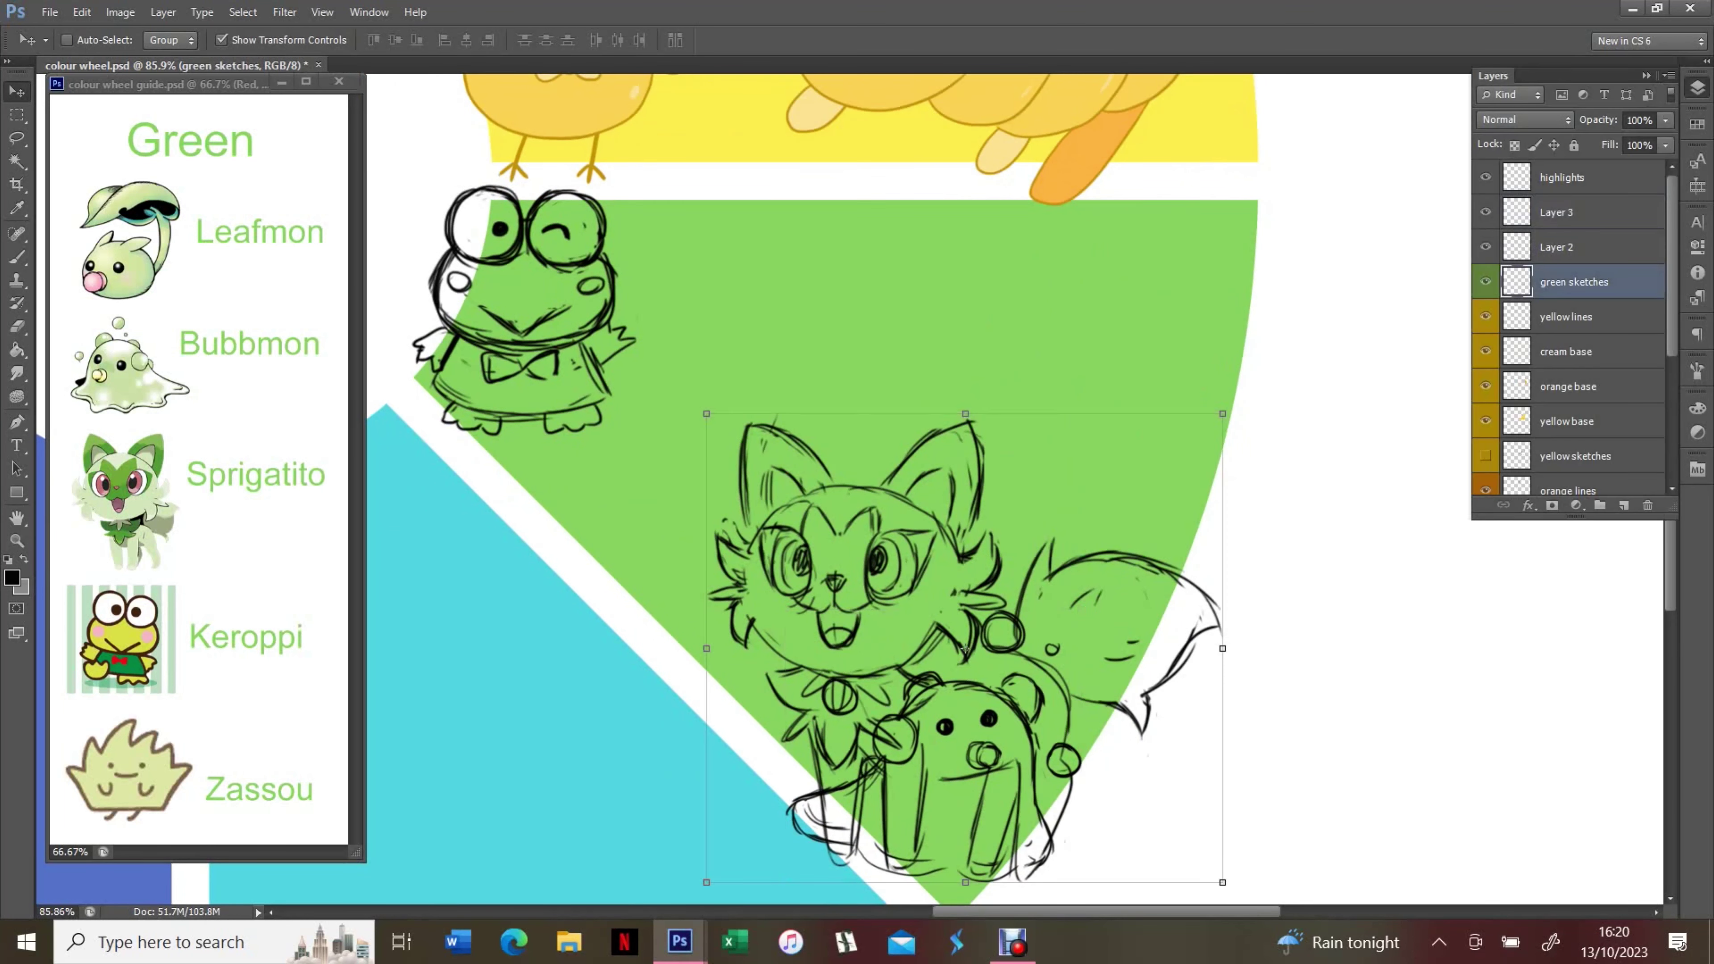
{"action": "left_click_drag", "start_coordinate": [877, 607], "coordinate": [844, 313]}
Enlarge the Bubbmon sketch to about 118% by 122% and tilt it to about -10°
{"action": "left_click", "coordinate": [1556, 212]}
{"action": "left_click_drag", "start_coordinate": [1113, 756], "coordinate": [1073, 520]}
{"action": "left_click_drag", "start_coordinate": [1039, 582], "coordinate": [1076, 514]}
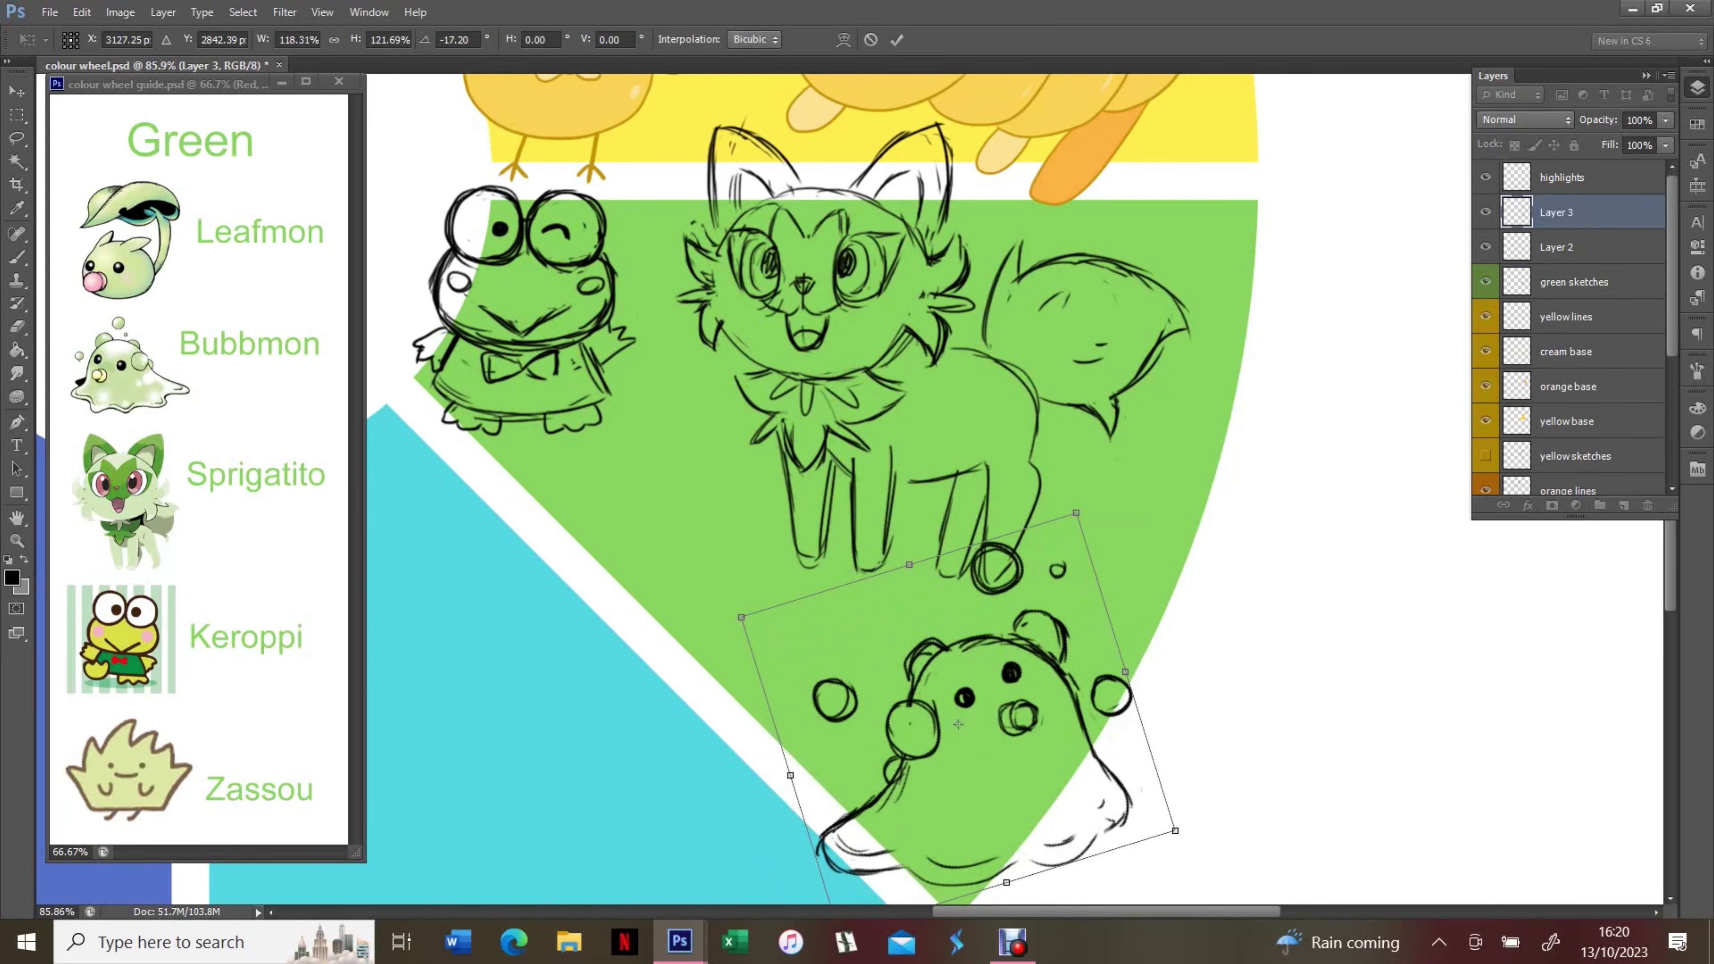
{"action": "key", "text": "F7"}
{"action": "scroll", "coordinate": [810, 472], "scroll_direction": "down", "scroll_amount": 2}
{"action": "left_click_drag", "start_coordinate": [1148, 675], "coordinate": [1134, 398]}
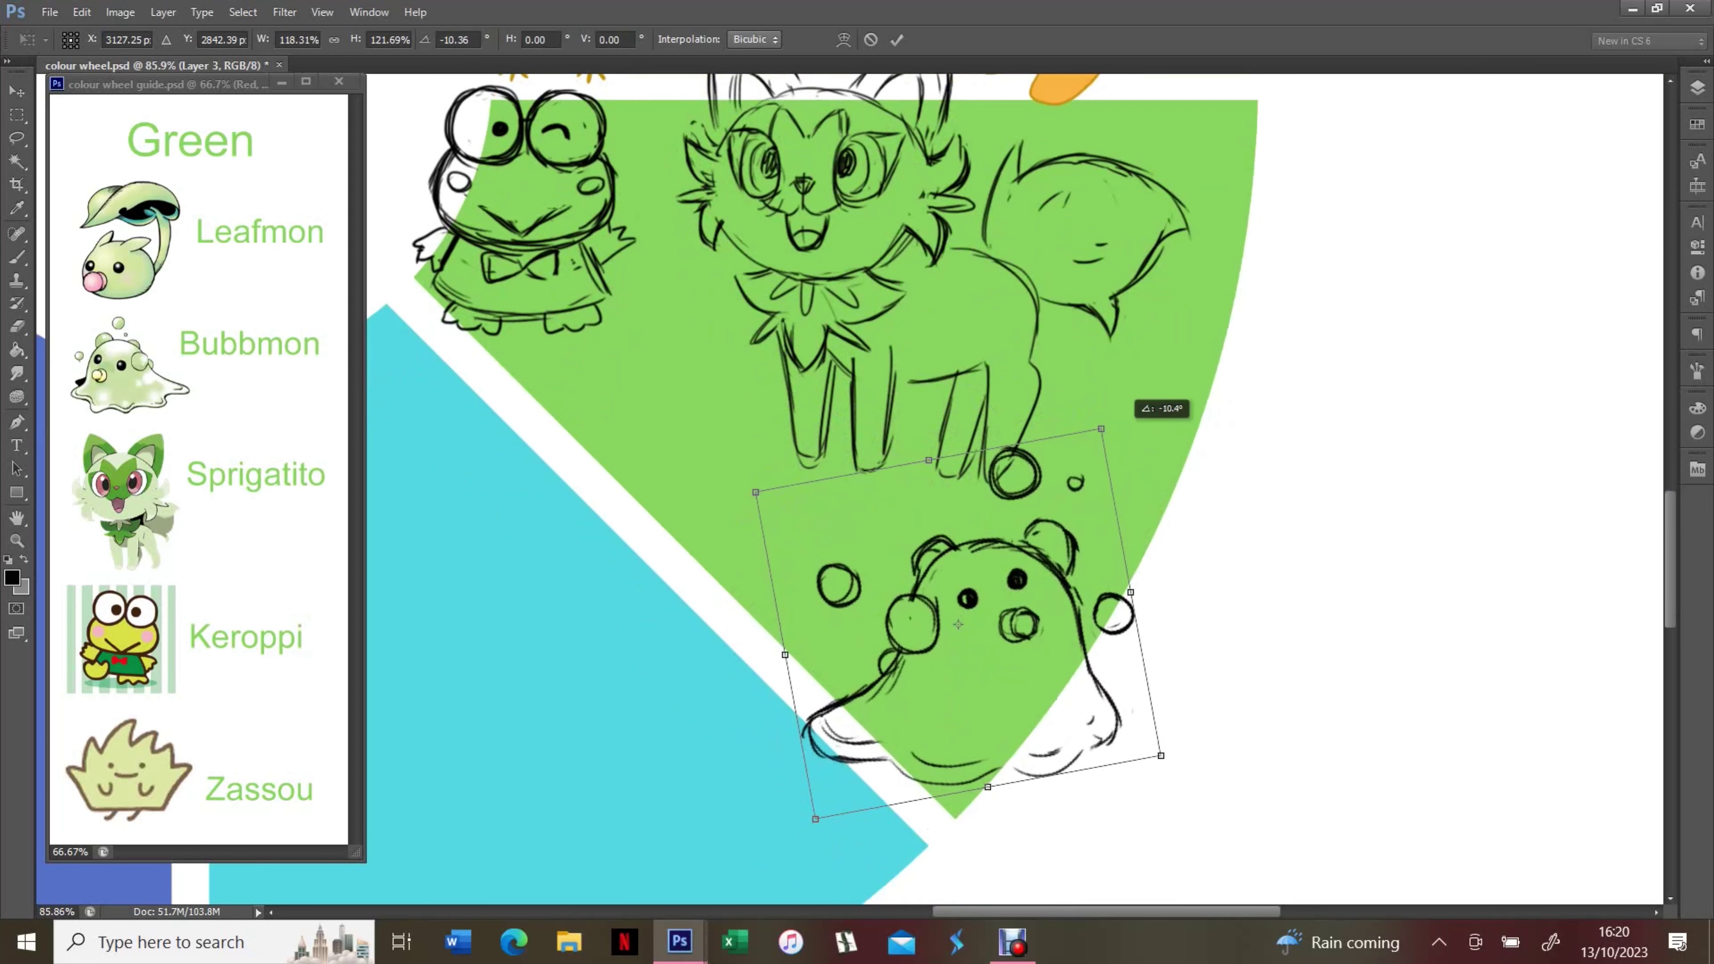
{"action": "scroll", "coordinate": [1133, 398], "scroll_direction": "up", "scroll_amount": 2}
{"action": "key", "text": "F7"}
{"action": "key", "text": "v"}
{"action": "key", "text": "Return"}
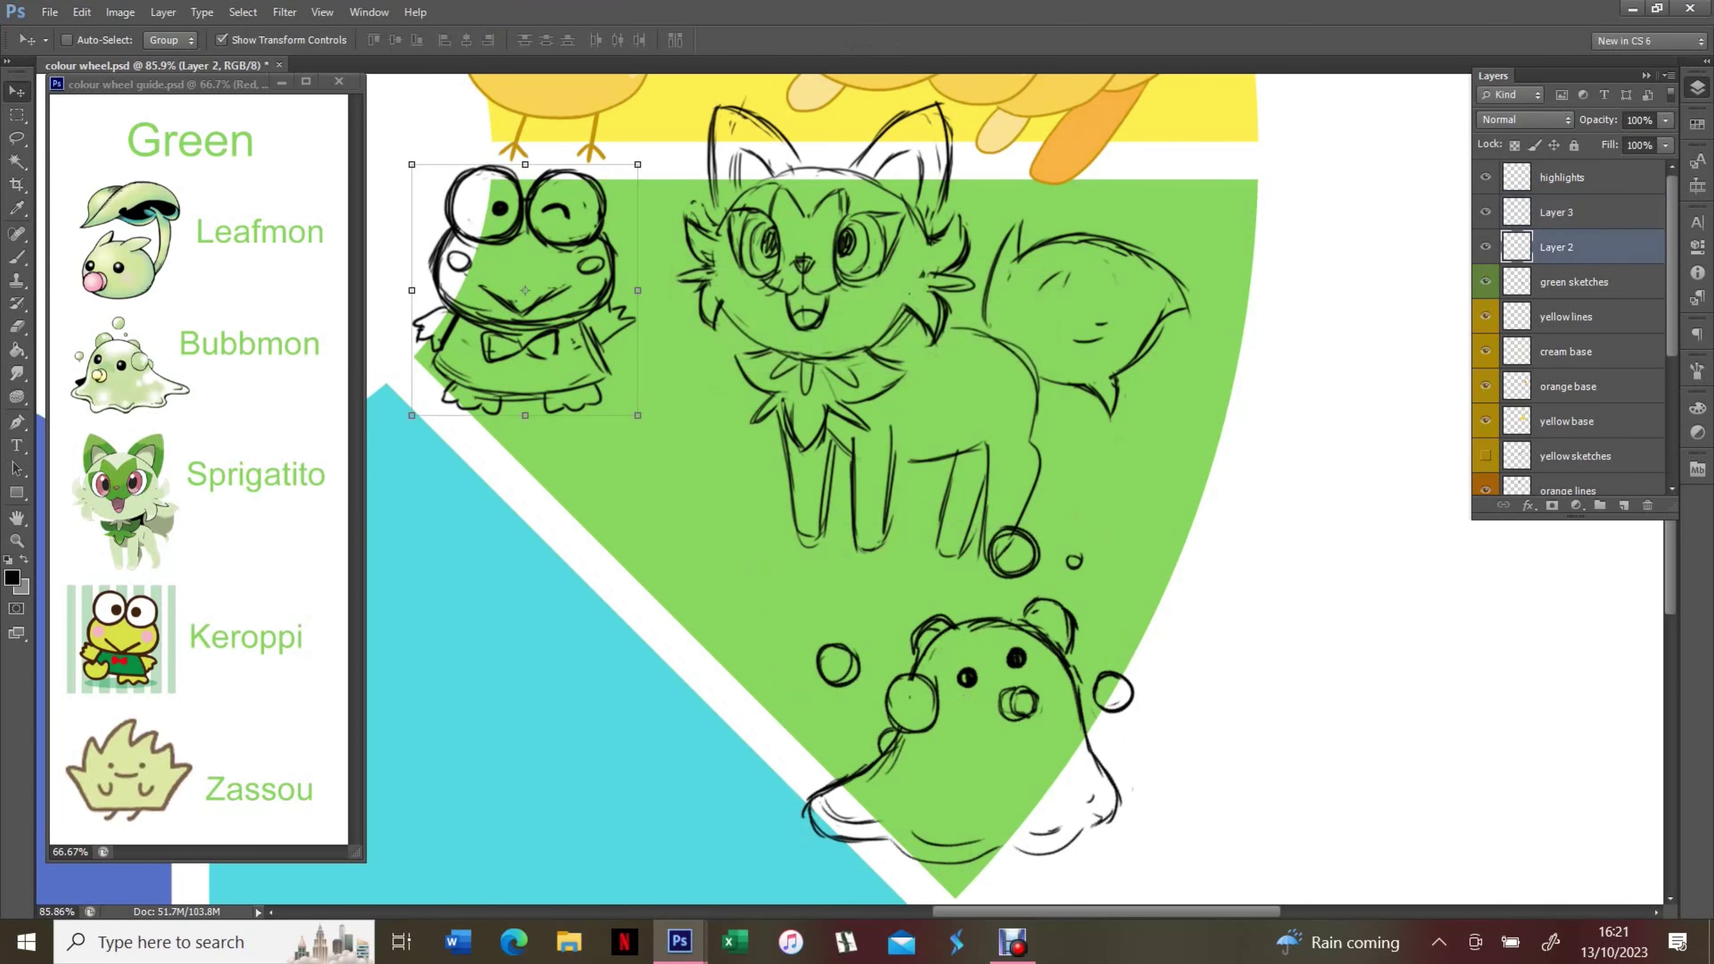
Move the Keroppi sketch to the green wedge's outer edge and the Bubbmon sketch to its inner edge
{"action": "left_click_drag", "start_coordinate": [526, 304], "coordinate": [1262, 371]}
{"action": "left_click_drag", "start_coordinate": [1002, 685], "coordinate": [578, 255]}
{"action": "key", "text": "F7"}
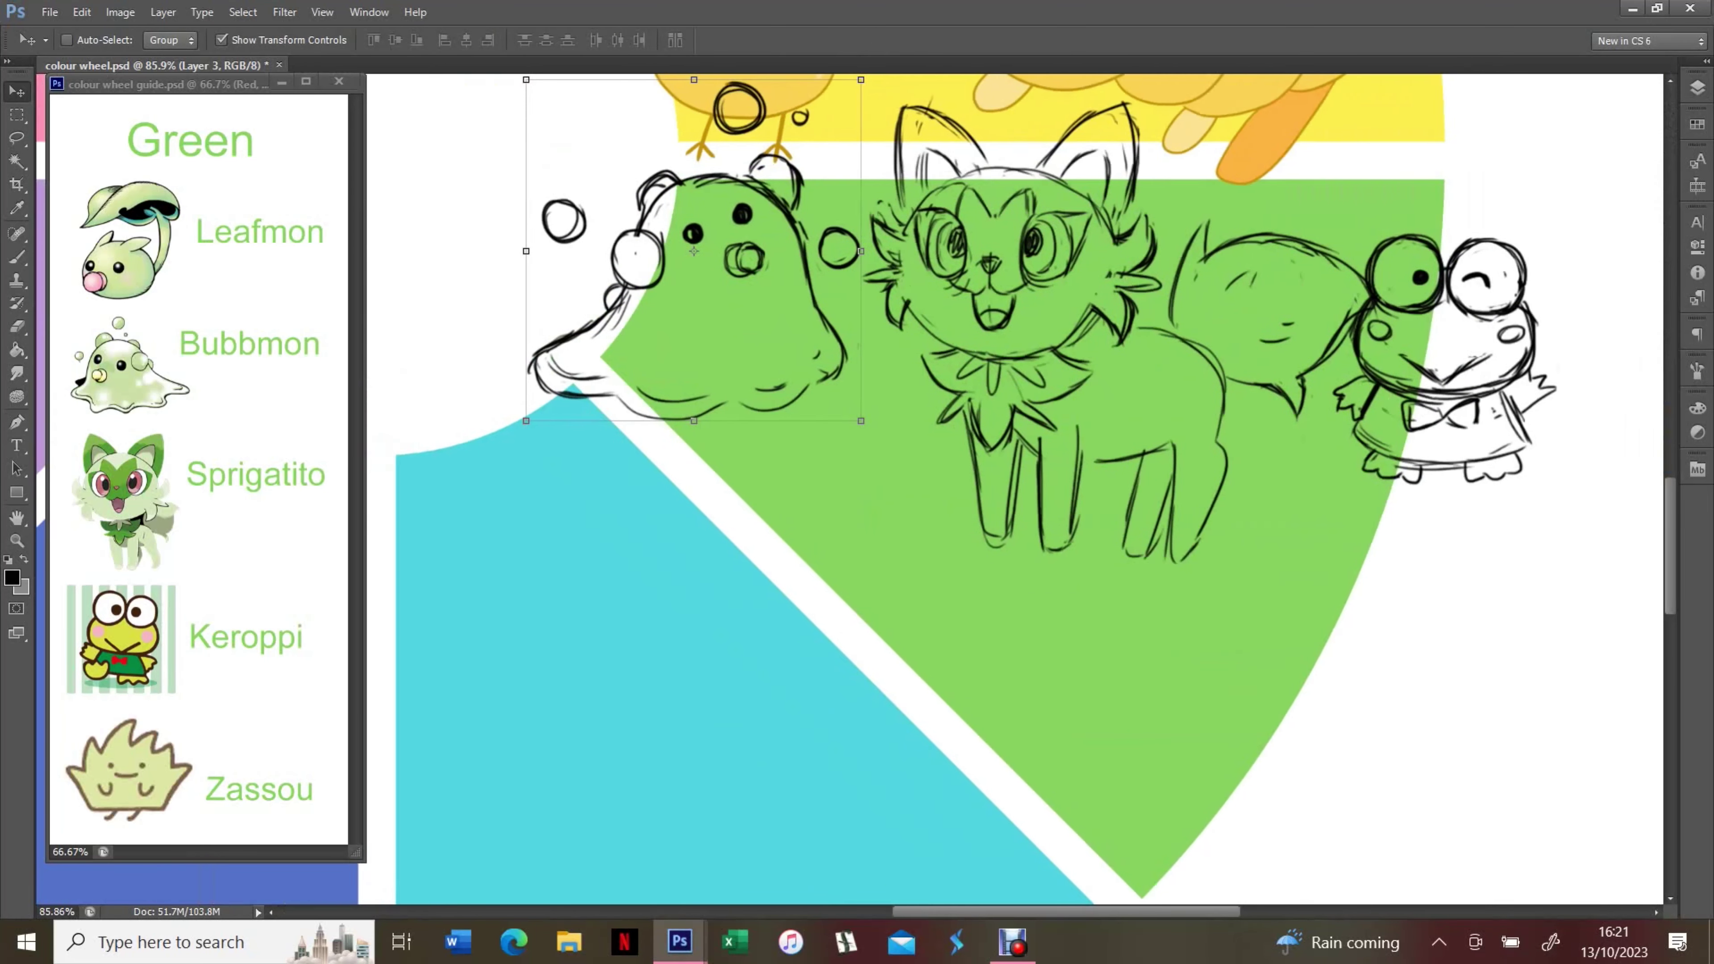
Adjust the Bubbmon sketch slightly with Free Transform and redraw a large and a small bubble above it
{"action": "scroll", "coordinate": [945, 473], "scroll_direction": "up", "scroll_amount": 4}
{"action": "key", "text": "l"}
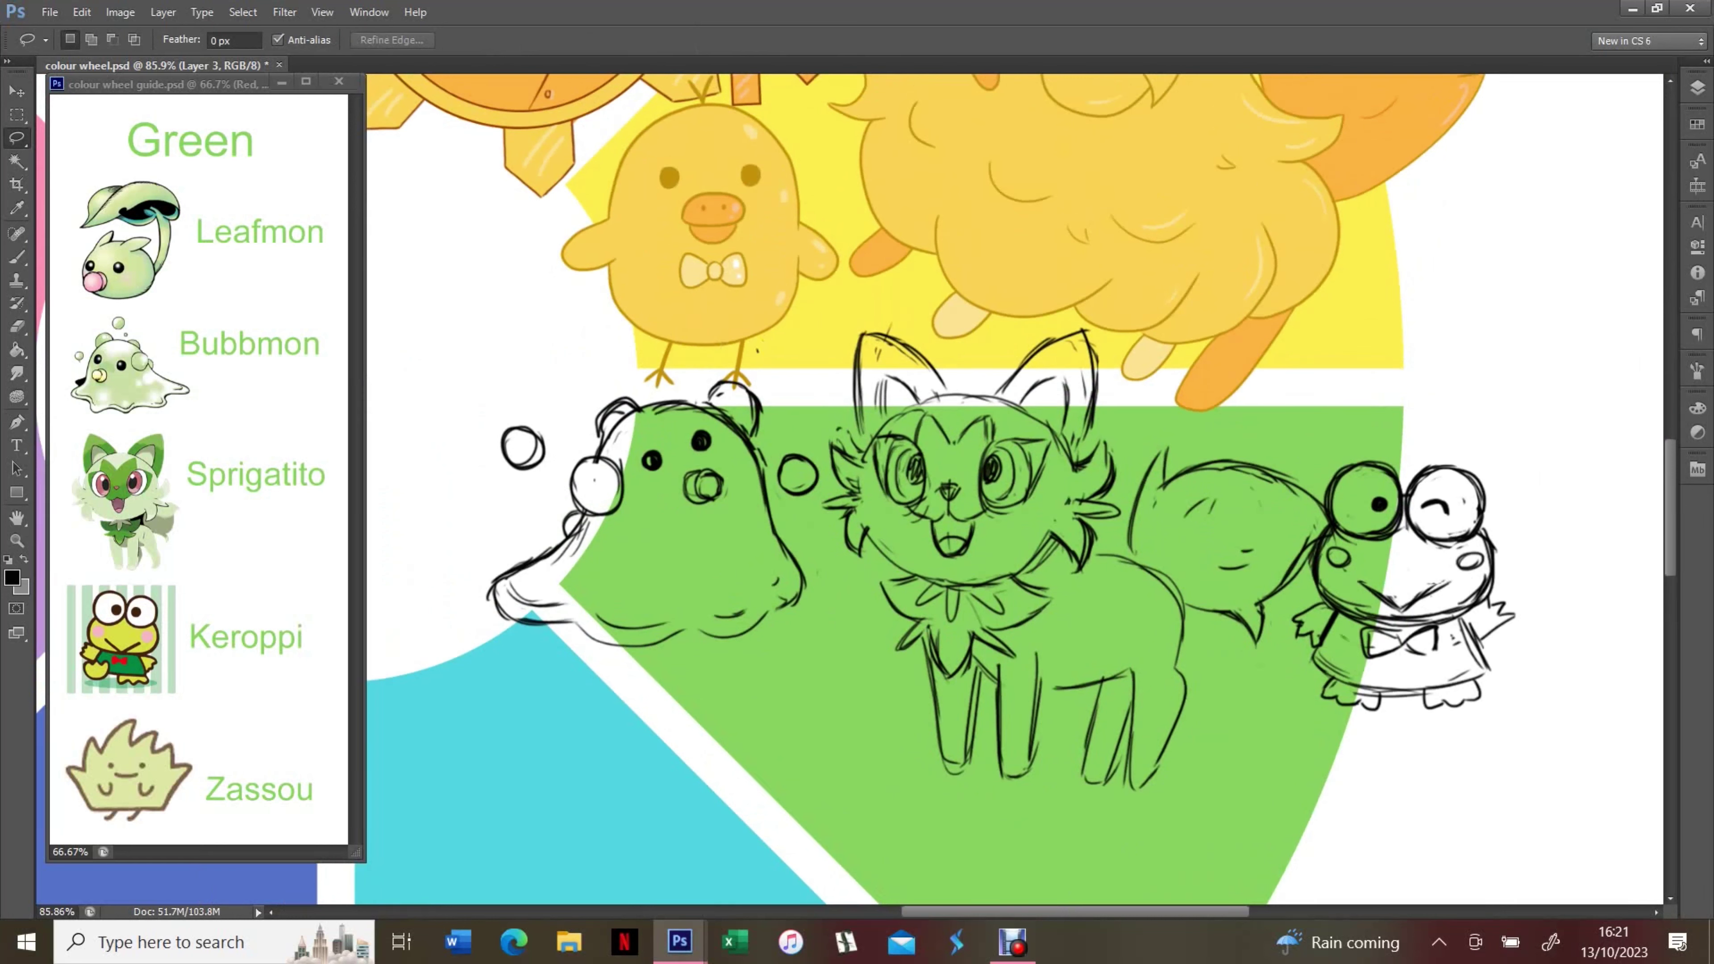
{"action": "key", "text": "ctrl+t"}
{"action": "left_click_drag", "start_coordinate": [776, 478], "coordinate": [776, 497]}
{"action": "key", "text": "Return"}
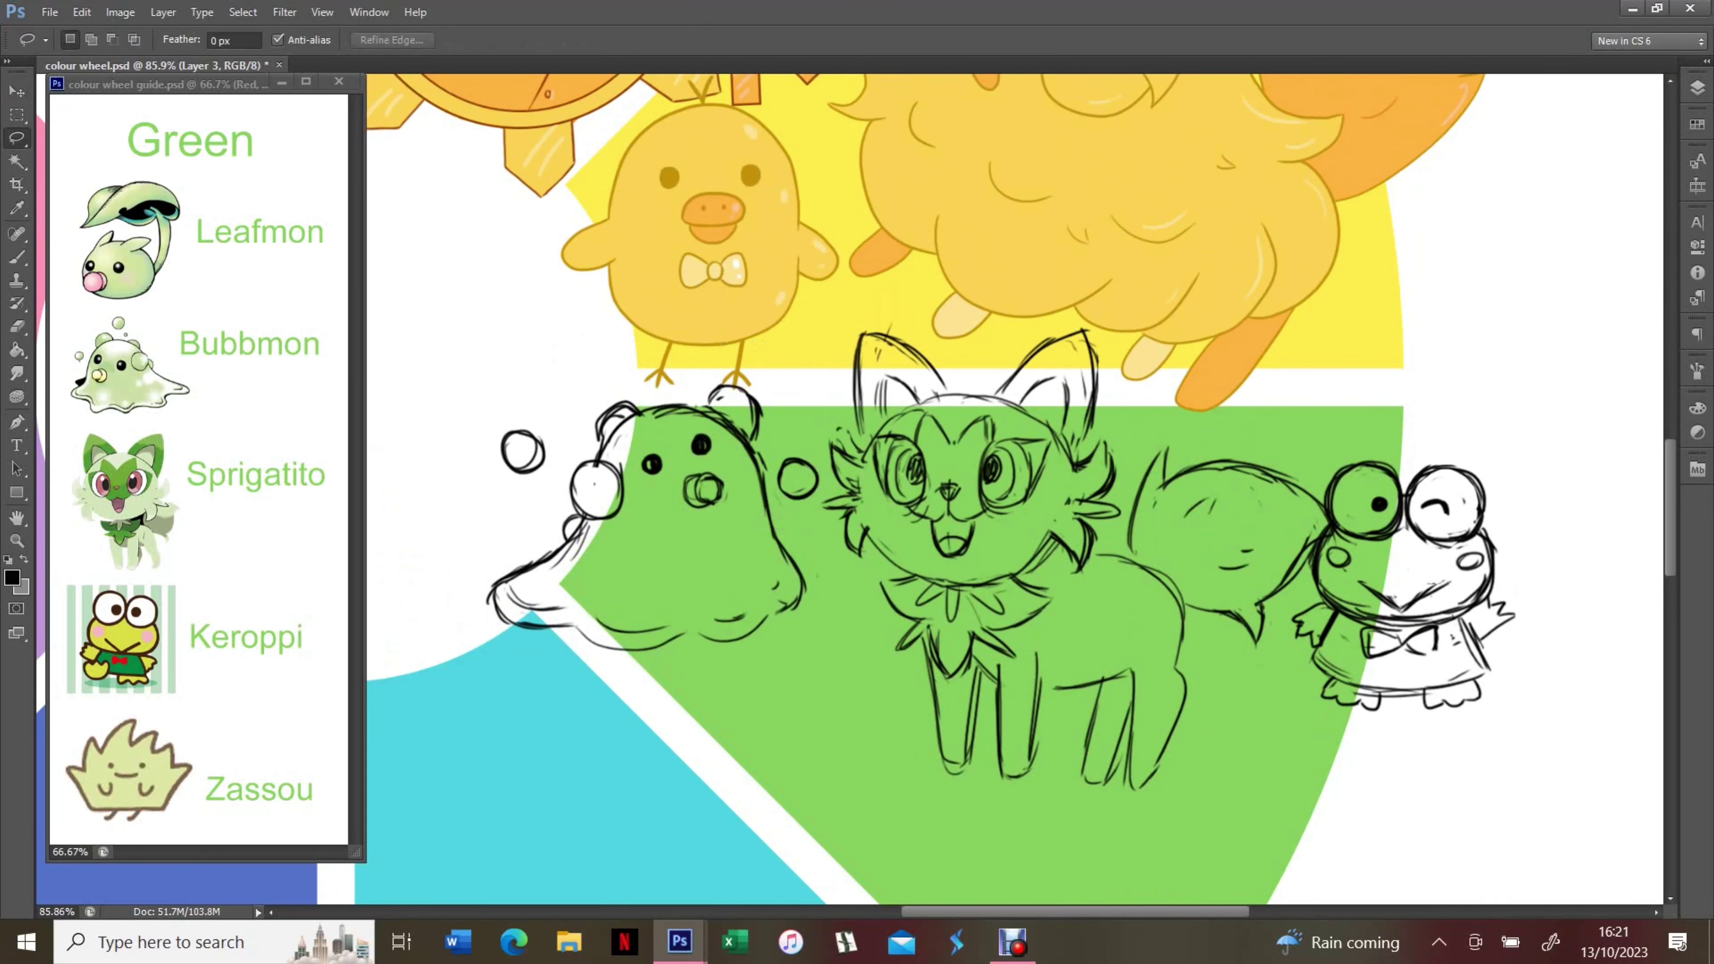
{"action": "key", "text": "b"}
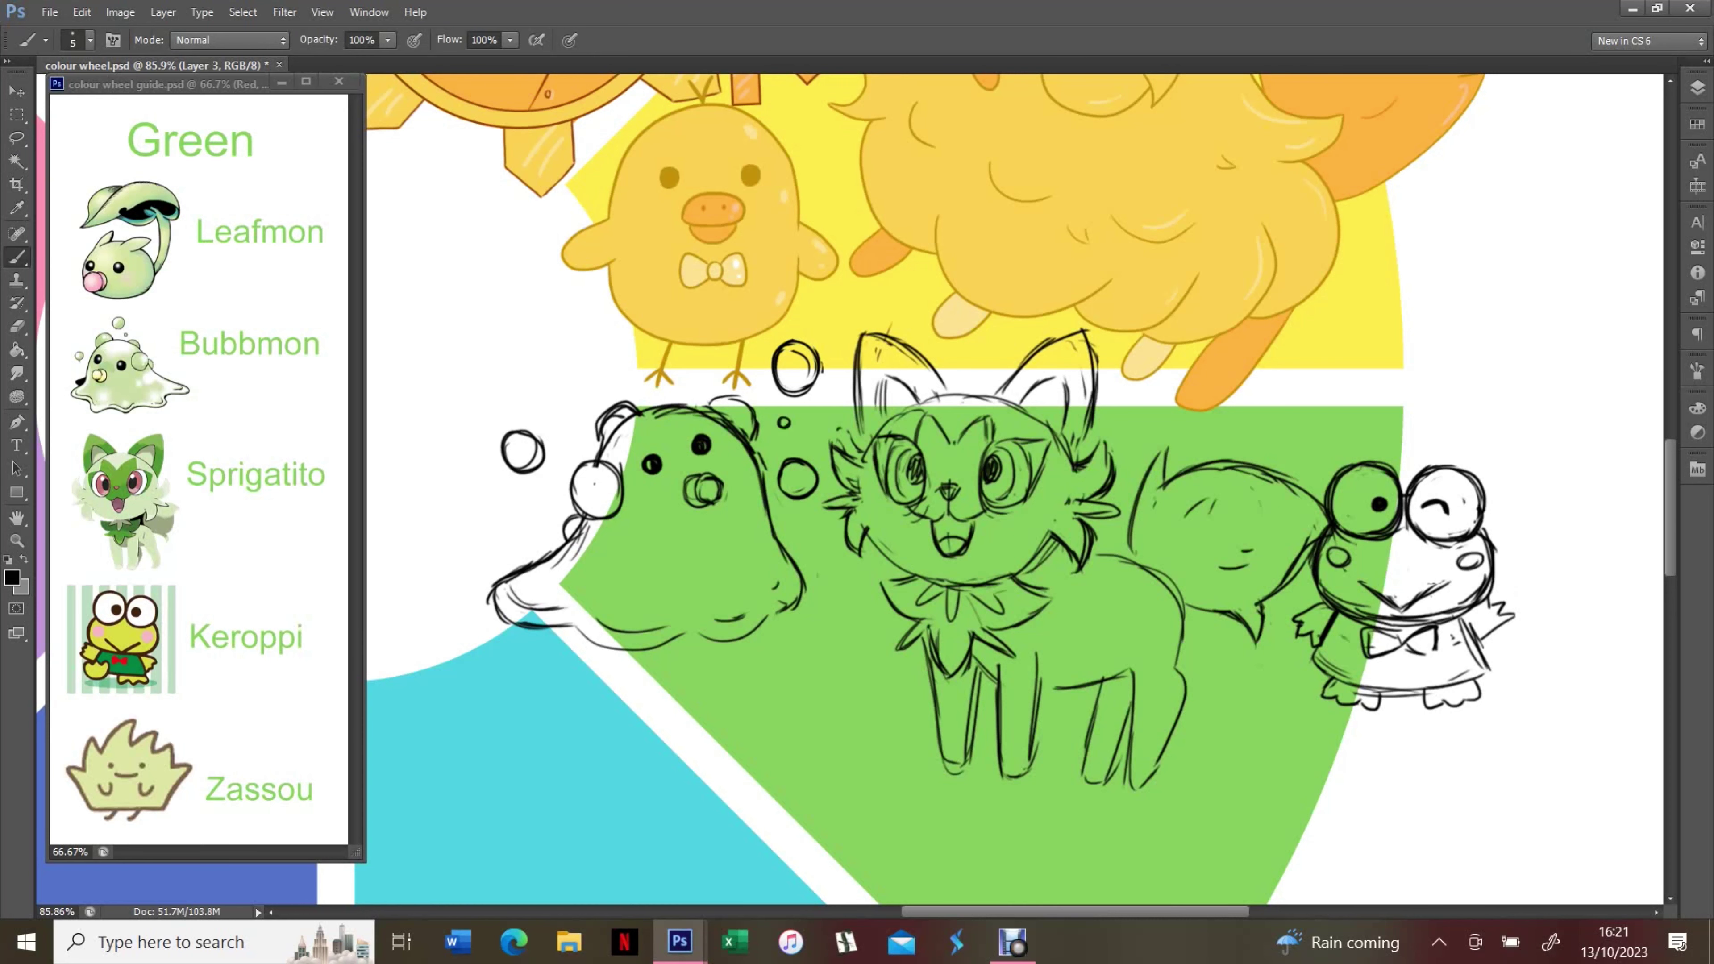
Add a new layer and move the Sprigatito and Keroppi sketches down the green wedge to clear its upper area
{"action": "key", "text": "ctrl+shift+alt+n"}
{"action": "scroll", "coordinate": [1012, 486], "scroll_direction": "down", "scroll_amount": 3}
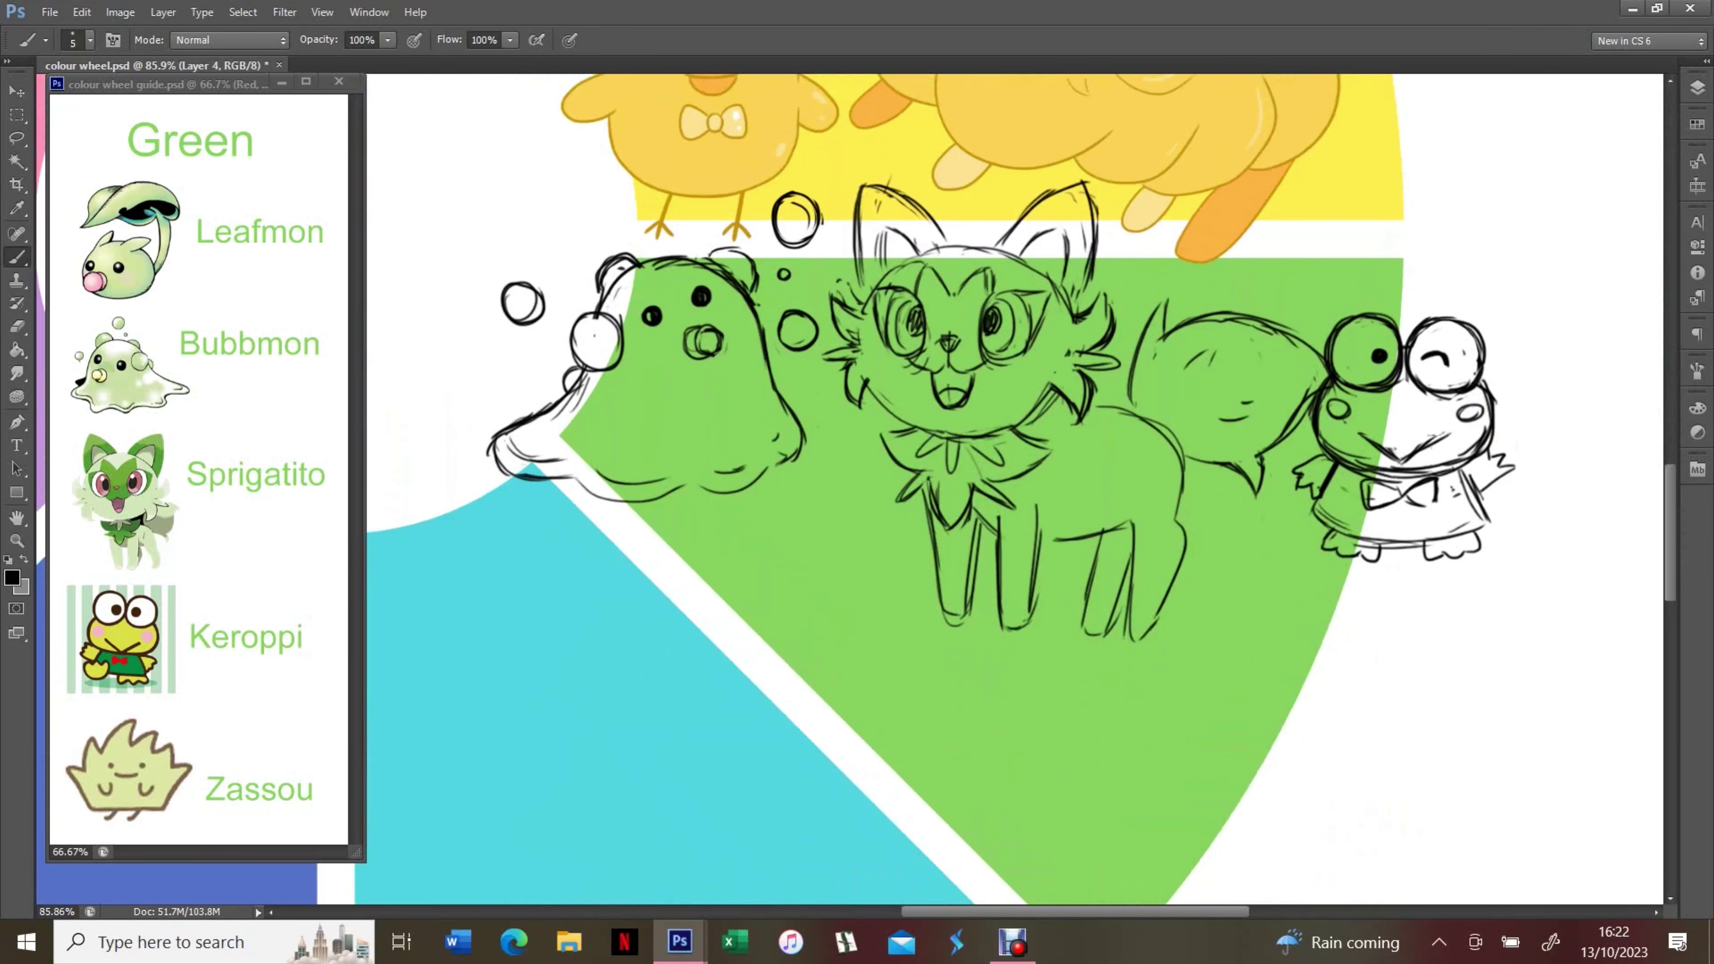
{"action": "key", "text": "F7"}
{"action": "key", "text": "alt+bracketleft"}
{"action": "key", "text": "alt+bracketleft"}
{"action": "key", "text": "v"}
{"action": "left_click_drag", "start_coordinate": [1076, 459], "coordinate": [887, 676]}
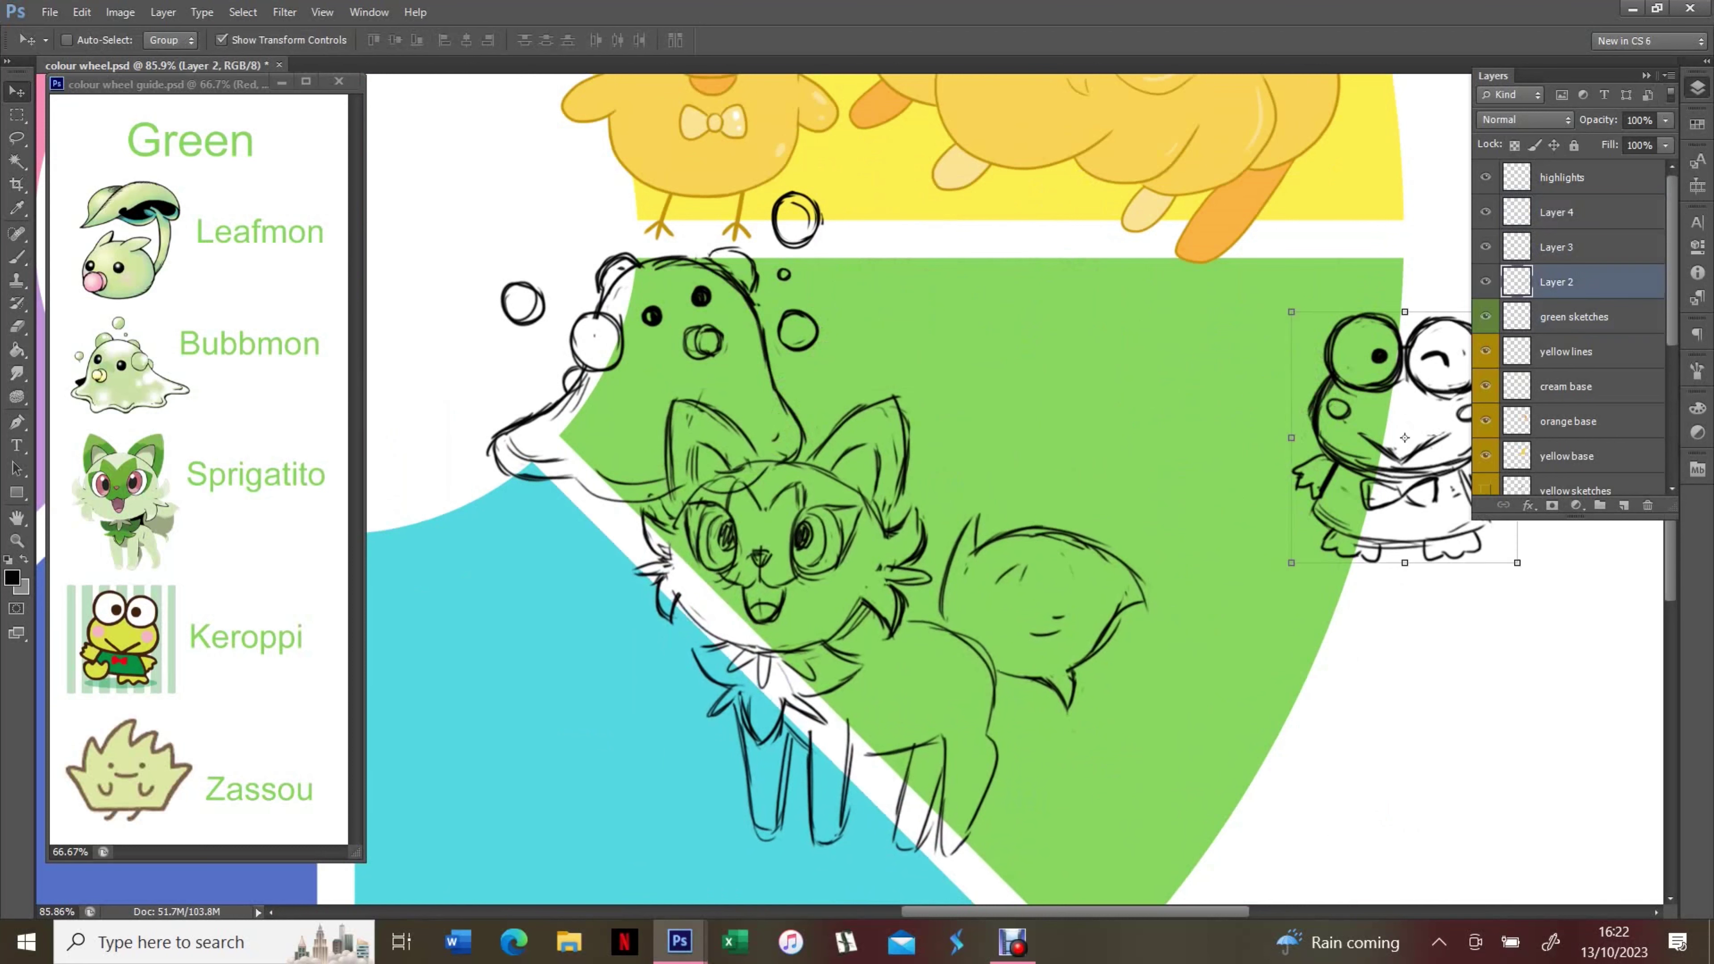
{"action": "left_click_drag", "start_coordinate": [1405, 437], "coordinate": [1180, 794]}
Sketch a small laughing Zassou on Layer 4 near the green wedge's upper edge and save the document
{"action": "key", "text": "alt+bracketright"}
{"action": "key", "text": "alt+bracketright"}
{"action": "key", "text": "F7"}
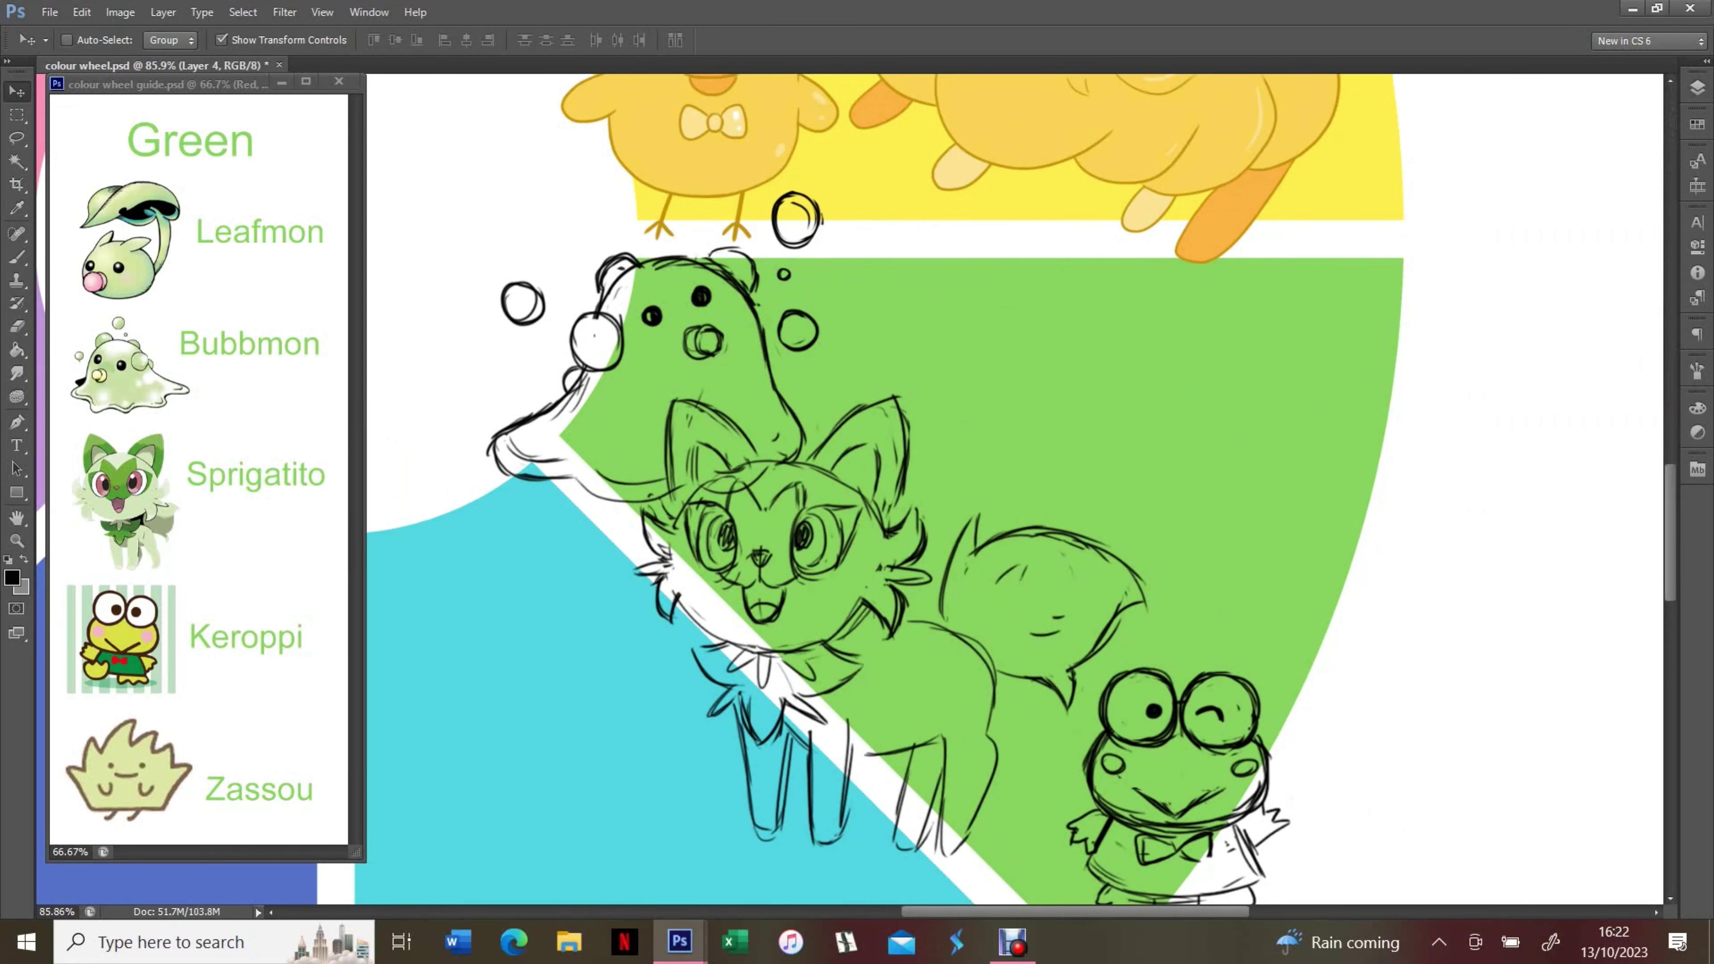
{"action": "key", "text": "b"}
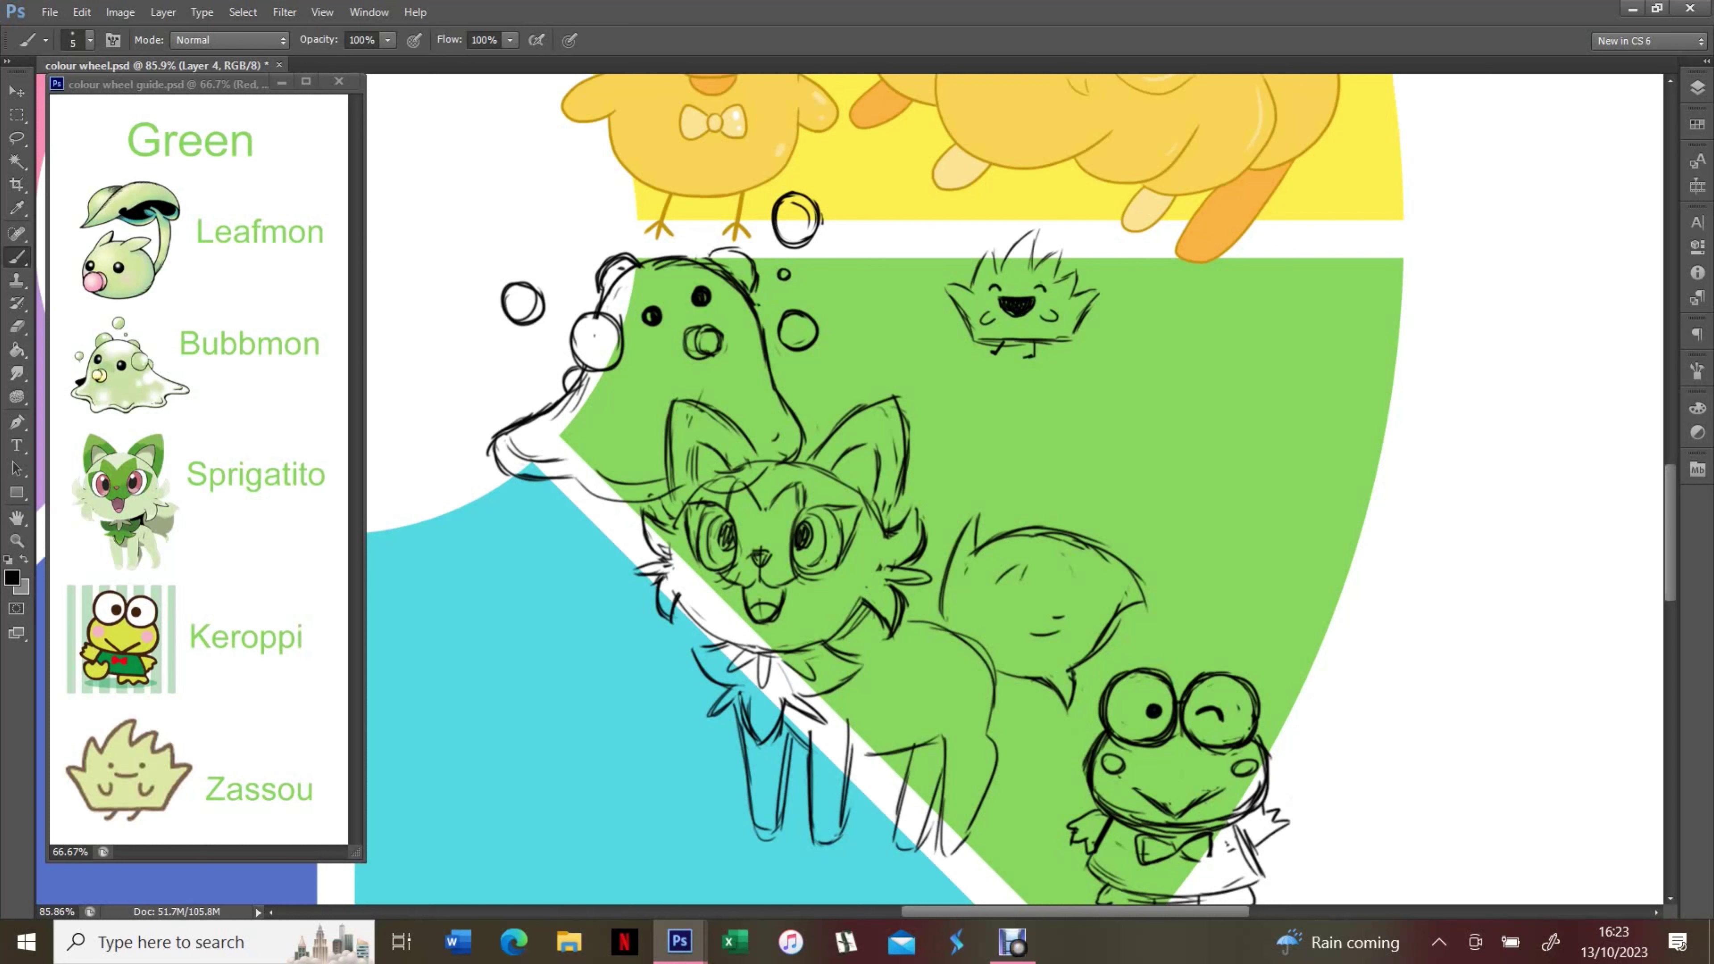
{"action": "key", "text": "ctrl+s"}
Move the Zassou sketch to the green wedge's upper outer corner and enlarge it to about 124%
{"action": "key", "text": "v"}
{"action": "mouse_move", "coordinate": [1056, 270]}
{"action": "left_mouse_down"}
{"action": "mouse_move", "coordinate": [936, 209]}
{"action": "mouse_move", "coordinate": [1062, 172]}
{"action": "mouse_move", "coordinate": [1380, 189]}
{"action": "left_mouse_up"}
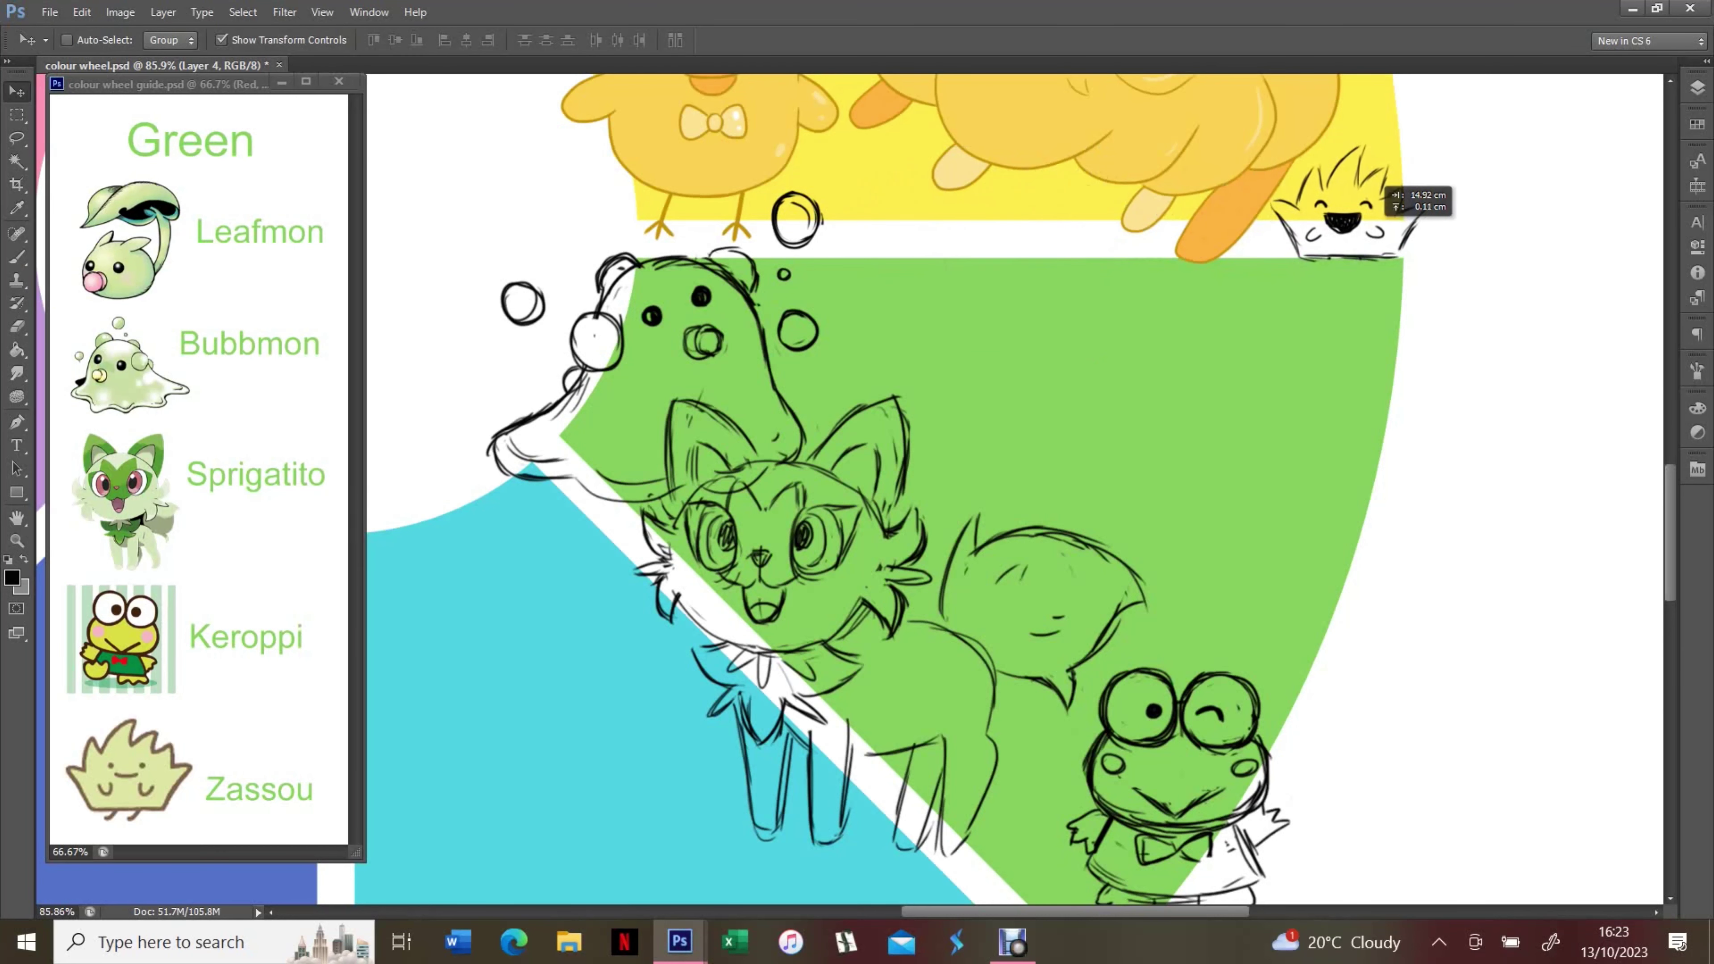
{"action": "key", "text": "b"}
{"action": "key", "text": "ctrl+t"}
{"action": "scroll", "coordinate": [1012, 486], "scroll_direction": "up", "scroll_amount": 2}
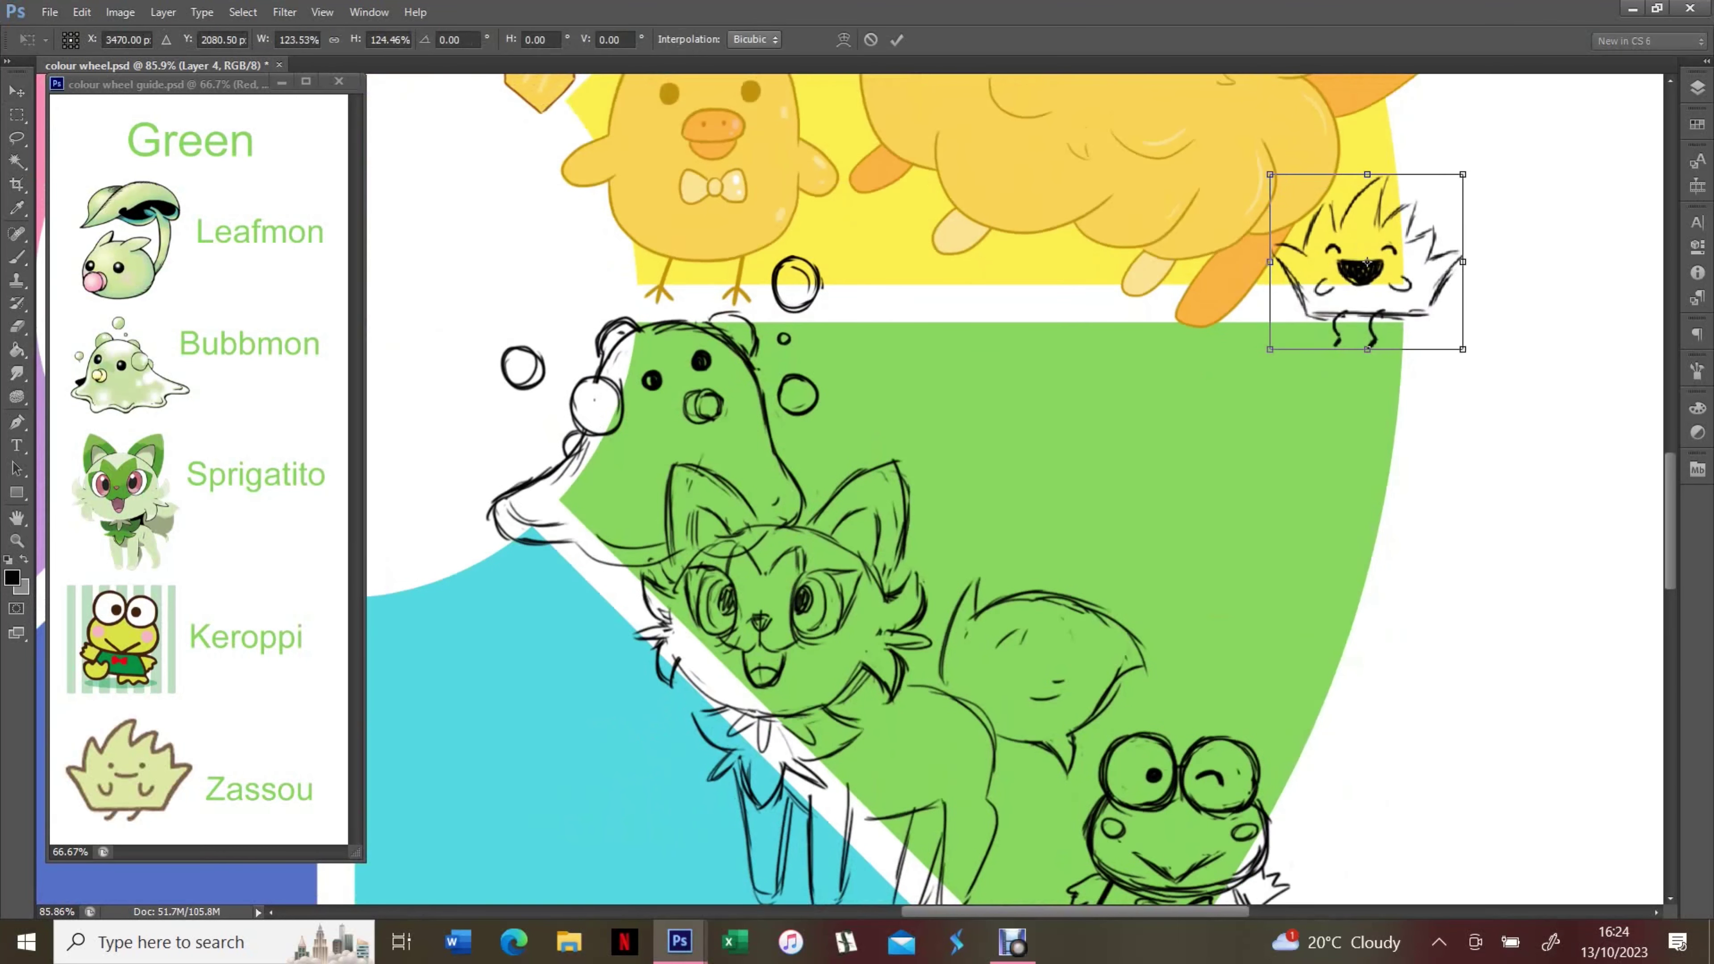
{"action": "key", "text": "b"}
{"action": "key", "text": "Return"}
Enlarge the Sprigatito sketch so that it fills more of the green wedge
{"action": "scroll", "coordinate": [1012, 486], "scroll_direction": "down", "scroll_amount": 2}
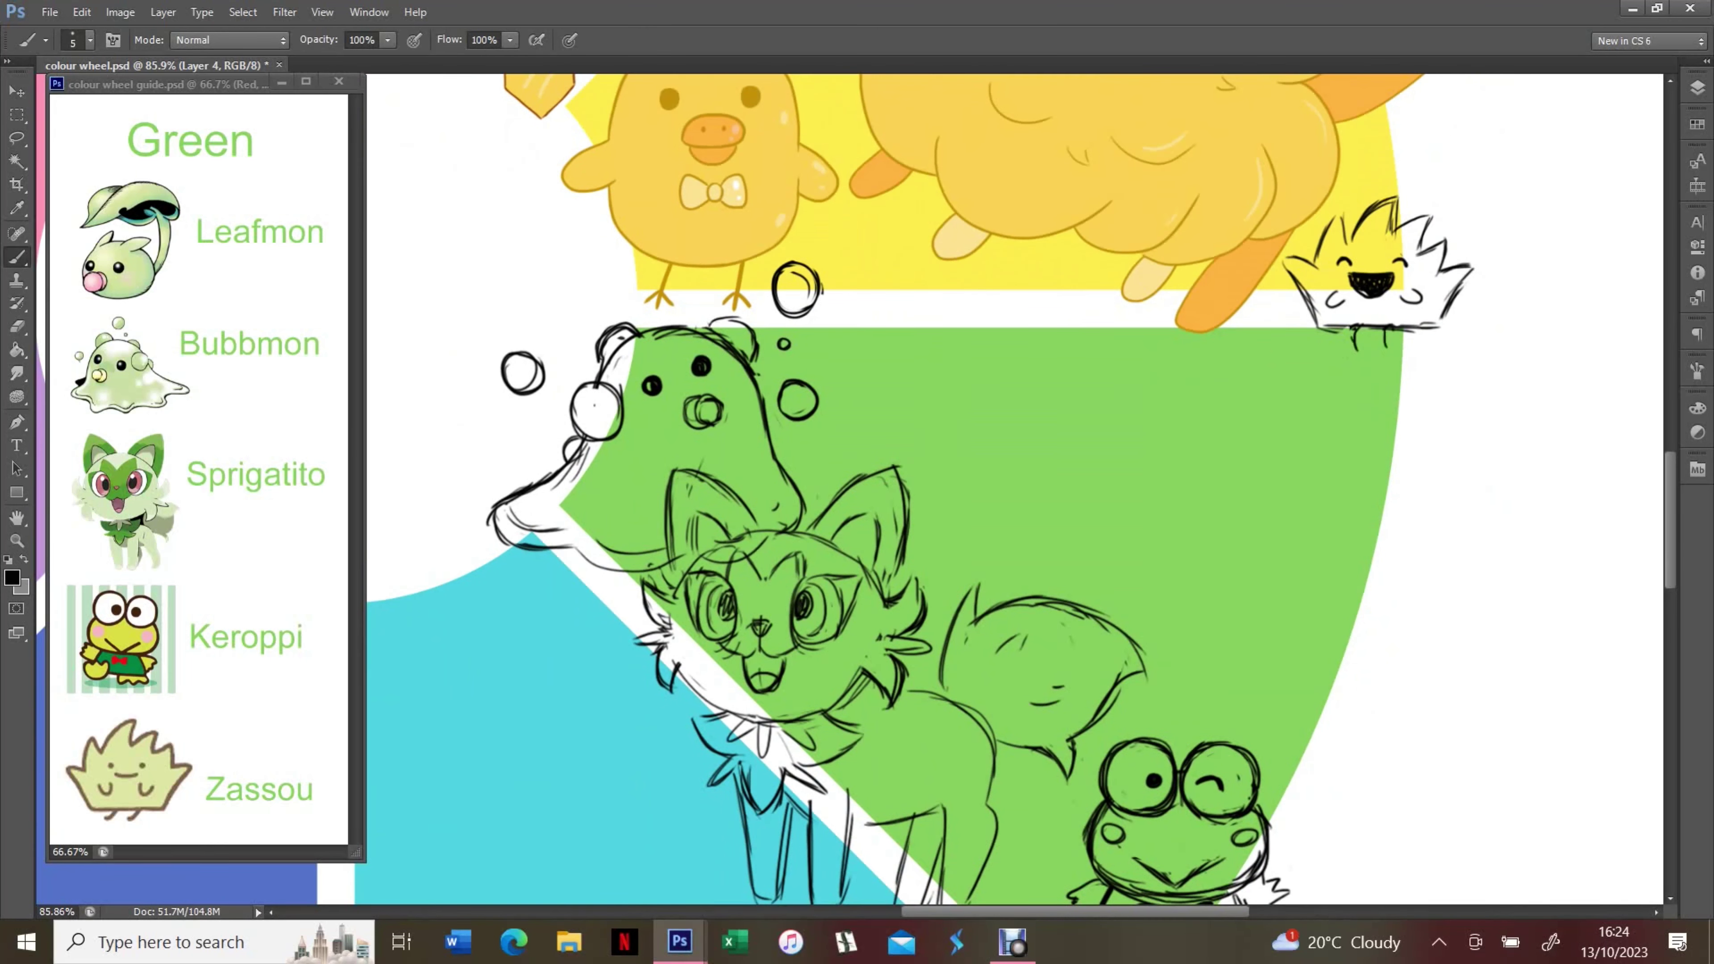
{"action": "key", "text": "F7"}
{"action": "key", "text": "v"}
{"action": "key", "text": "alt+bracketleft"}
{"action": "key", "text": "alt+bracketleft"}
{"action": "key", "text": "alt+bracketleft"}
{"action": "mouse_move", "coordinate": [1045, 492]}
{"action": "left_mouse_down"}
{"action": "mouse_move", "coordinate": [1202, 385]}
{"action": "mouse_move", "coordinate": [1087, 541]}
{"action": "left_mouse_up"}
Move the Keroppi sketch to the upper outer part of the green wedge and enlarge it to about 155%
{"action": "key", "text": "alt+bracketright"}
{"action": "left_click_drag", "start_coordinate": [1250, 714], "coordinate": [1146, 269]}
{"action": "key", "text": "ctrl+t"}
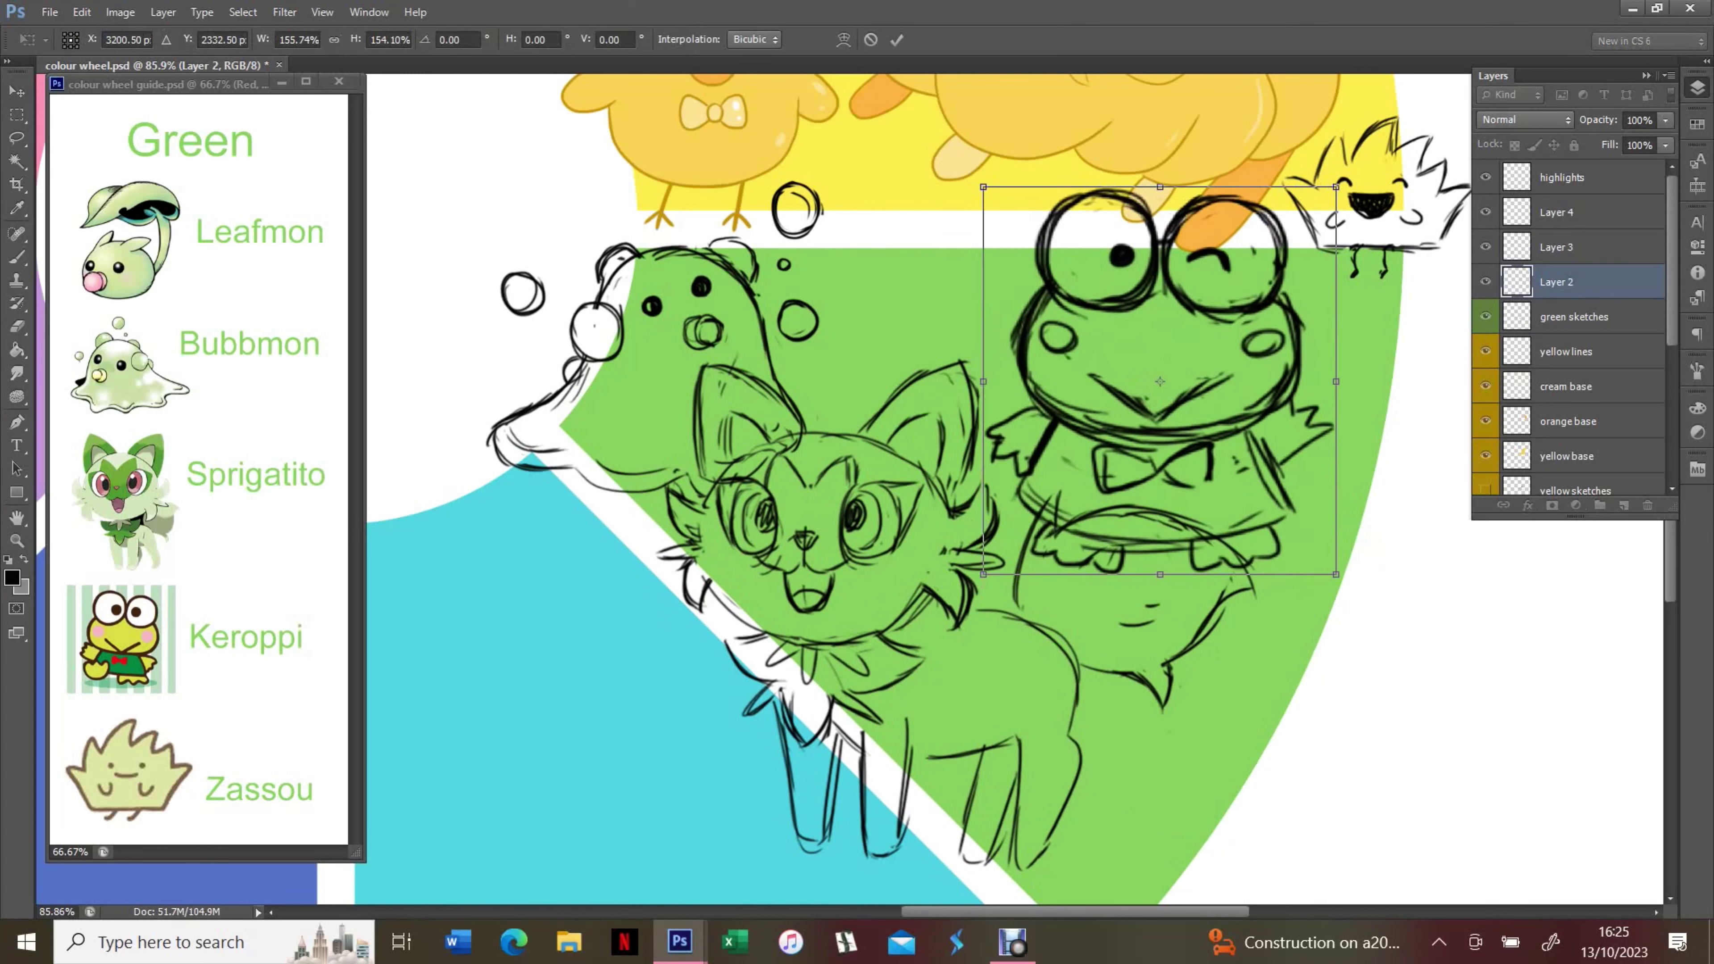
{"action": "mouse_move", "coordinate": [1339, 536]}
{"action": "left_mouse_down"}
{"action": "mouse_move", "coordinate": [1423, 631]}
{"action": "mouse_move", "coordinate": [1434, 599]}
{"action": "left_mouse_up"}
{"action": "key", "text": "Return"}
Try the Keroppi sketch nearer the wedge's centre with Zassou moved inward, and return Zassou to the outer corner
{"action": "key", "text": "alt+bracketright"}
{"action": "key", "text": "alt+bracketright"}
{"action": "mouse_move", "coordinate": [1465, 128]}
{"action": "left_mouse_down"}
{"action": "mouse_move", "coordinate": [1087, 172]}
{"action": "mouse_move", "coordinate": [1124, 210]}
{"action": "left_mouse_up"}
{"action": "key", "text": "alt+bracketleft"}
{"action": "key", "text": "alt+bracketleft"}
{"action": "left_click_drag", "start_coordinate": [1333, 378], "coordinate": [1097, 364]}
{"action": "key", "text": "alt+bracketright"}
{"action": "key", "text": "alt+bracketright"}
{"action": "left_click_drag", "start_coordinate": [1086, 209], "coordinate": [1396, 170]}
Move the Sprigatito sketch toward the green wedge's outer edge and rotate it by about 1.4°
{"action": "key", "text": "alt+bracketleft"}
{"action": "key", "text": "alt+bracketleft"}
{"action": "key", "text": "alt+bracketleft"}
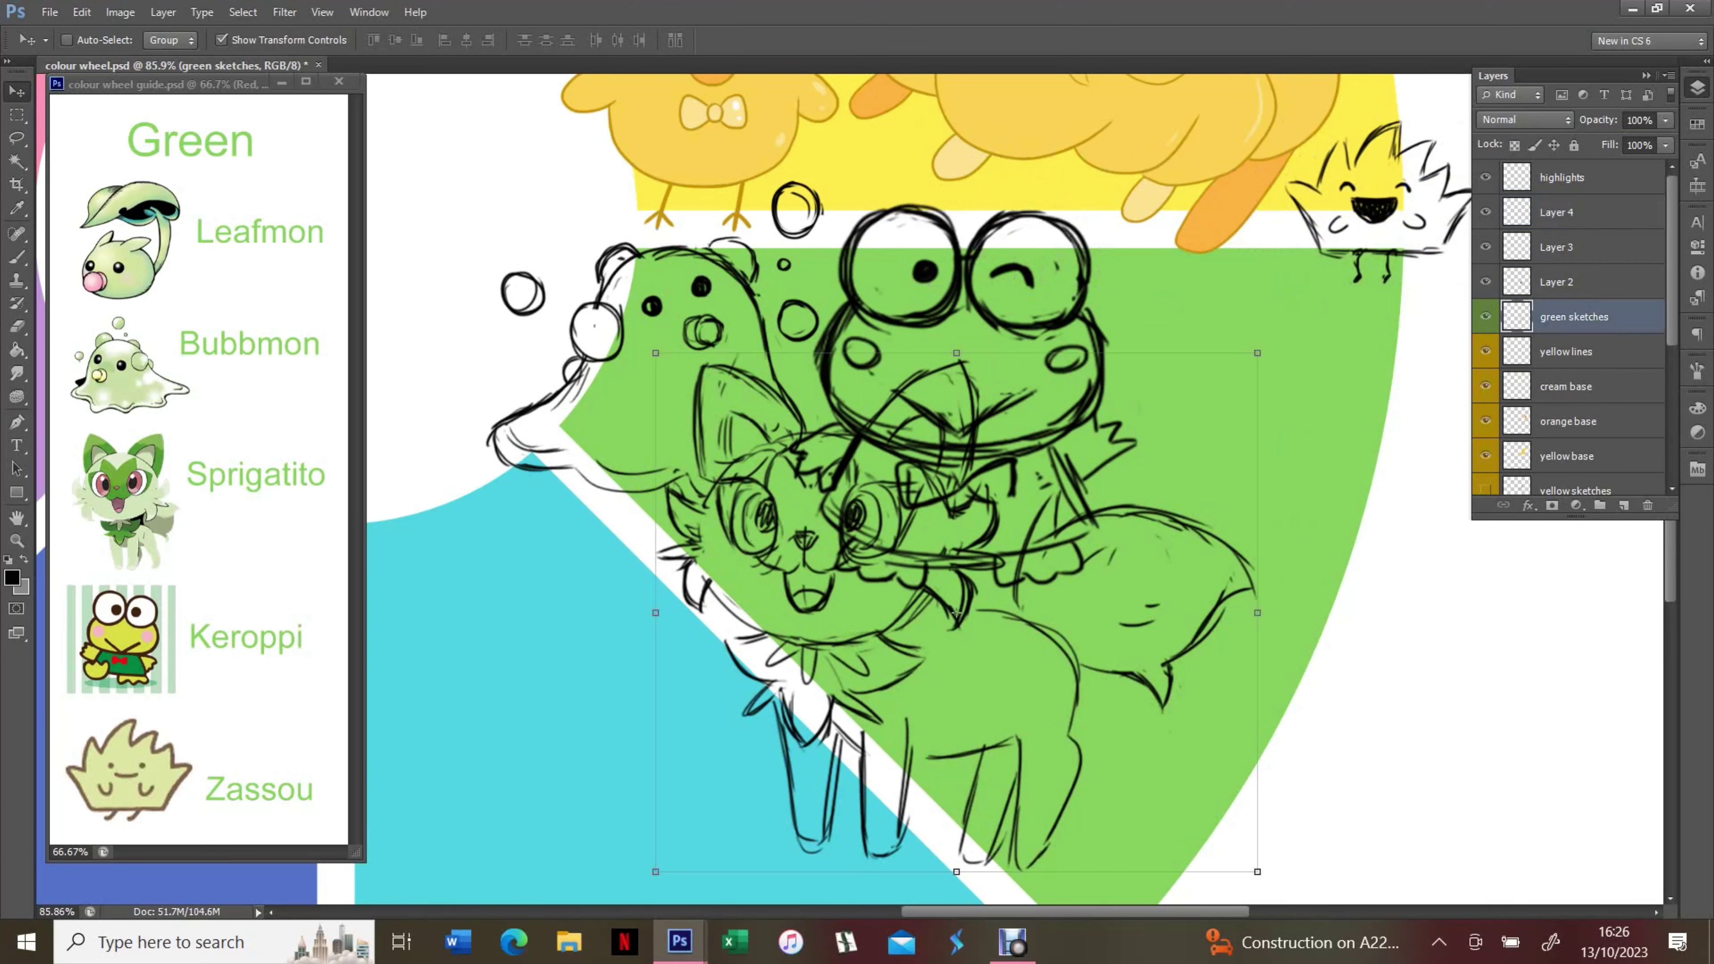
{"action": "mouse_move", "coordinate": [803, 574]}
{"action": "left_mouse_down"}
{"action": "mouse_move", "coordinate": [911, 513]}
{"action": "mouse_move", "coordinate": [1046, 607]}
{"action": "mouse_move", "coordinate": [1119, 606]}
{"action": "left_mouse_up"}
{"action": "key", "text": "F7"}
{"action": "key", "text": "alt+bracketright"}
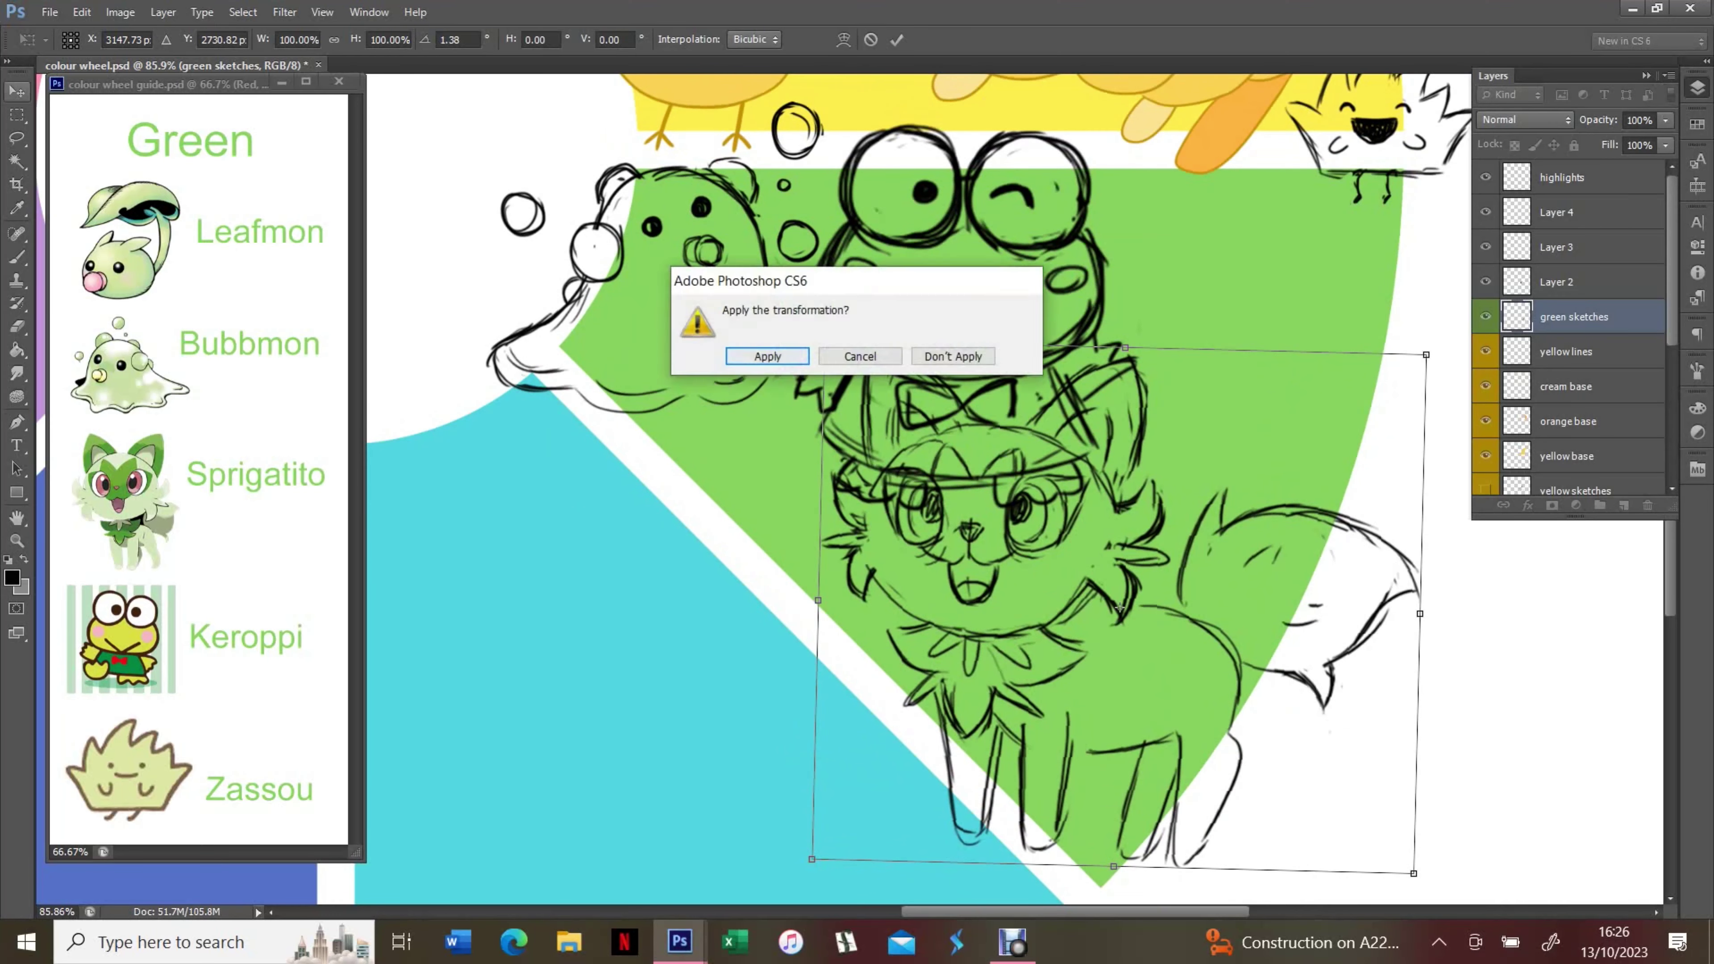
{"action": "key", "text": "Return"}
Move the Keroppi sketch back toward the outer edge and refit the Sprigatito sketch beside it with Free Transform
{"action": "left_click_drag", "start_coordinate": [965, 270], "coordinate": [1181, 290]}
{"action": "key", "text": "alt+bracketleft"}
{"action": "key", "text": "ctrl+t"}
{"action": "left_click_drag", "start_coordinate": [1079, 540], "coordinate": [1053, 527]}
{"action": "key", "text": "Return"}
Enlarge the Bubbmon sketch at the green wedge's inner edge to about 141% by 137%
{"action": "key", "text": "ctrl+0"}
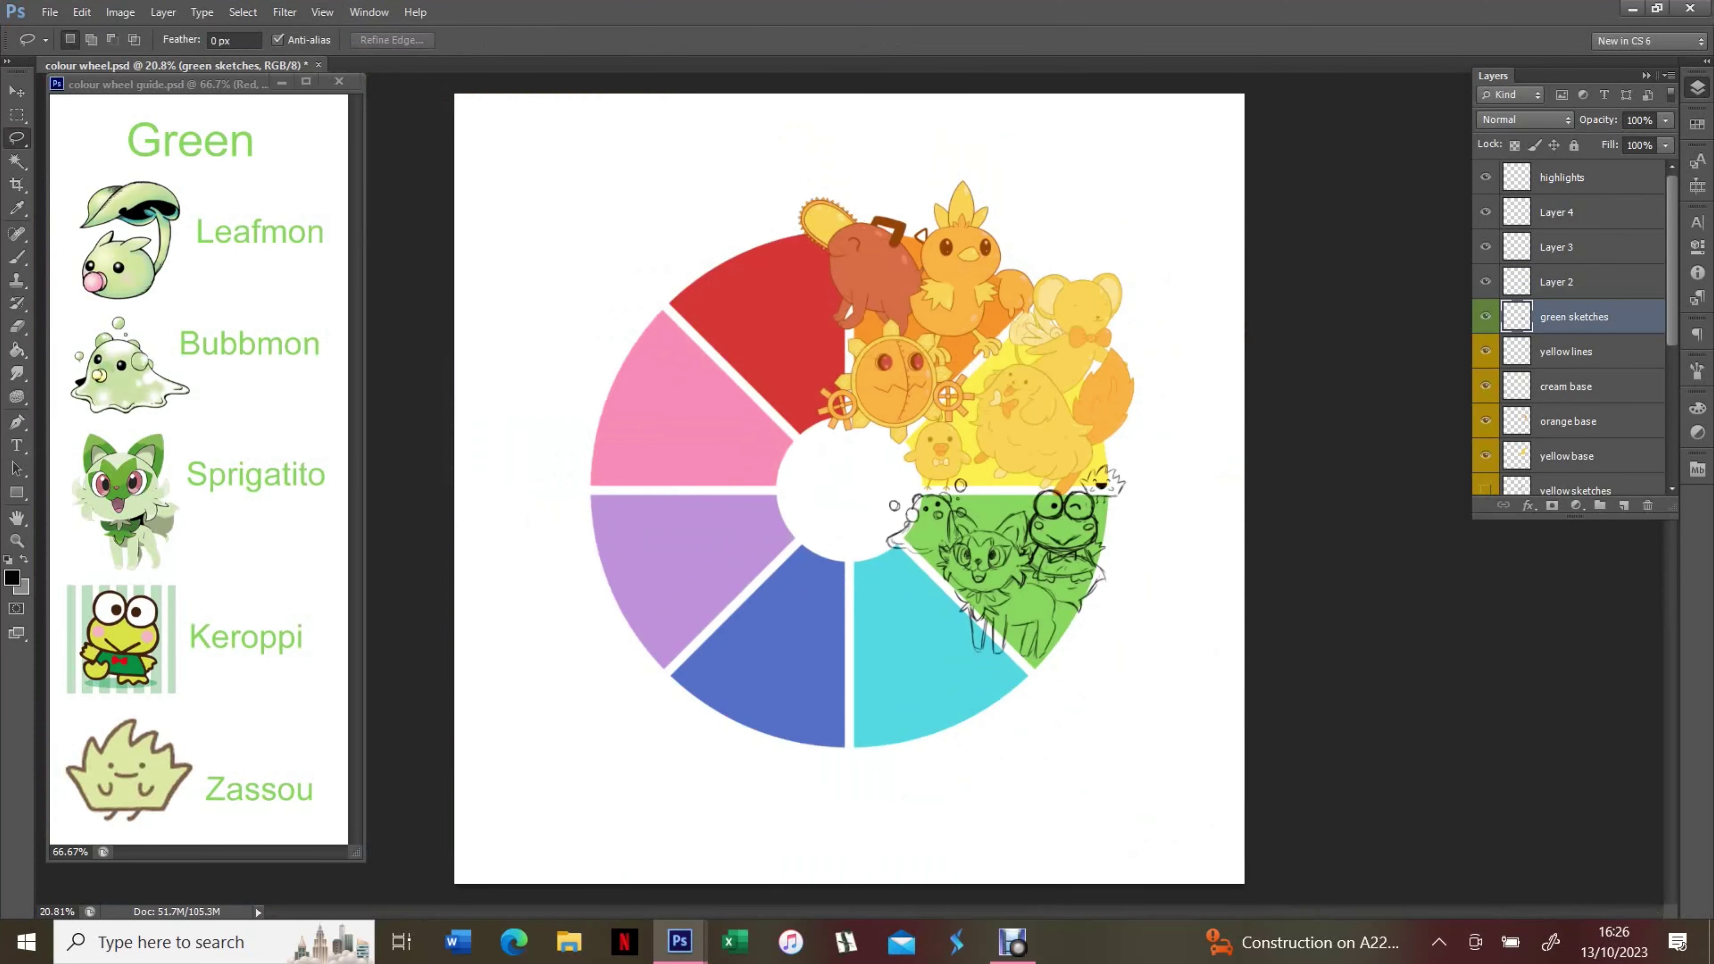
{"action": "key", "text": "ctrl+plus"}
{"action": "key", "text": "alt+bracketright"}
{"action": "key", "text": "alt+bracketright"}
{"action": "key", "text": "ctrl+t"}
{"action": "mouse_move", "coordinate": [829, 459]}
{"action": "left_mouse_down"}
{"action": "mouse_move", "coordinate": [857, 459]}
{"action": "mouse_move", "coordinate": [834, 459]}
{"action": "left_mouse_up"}
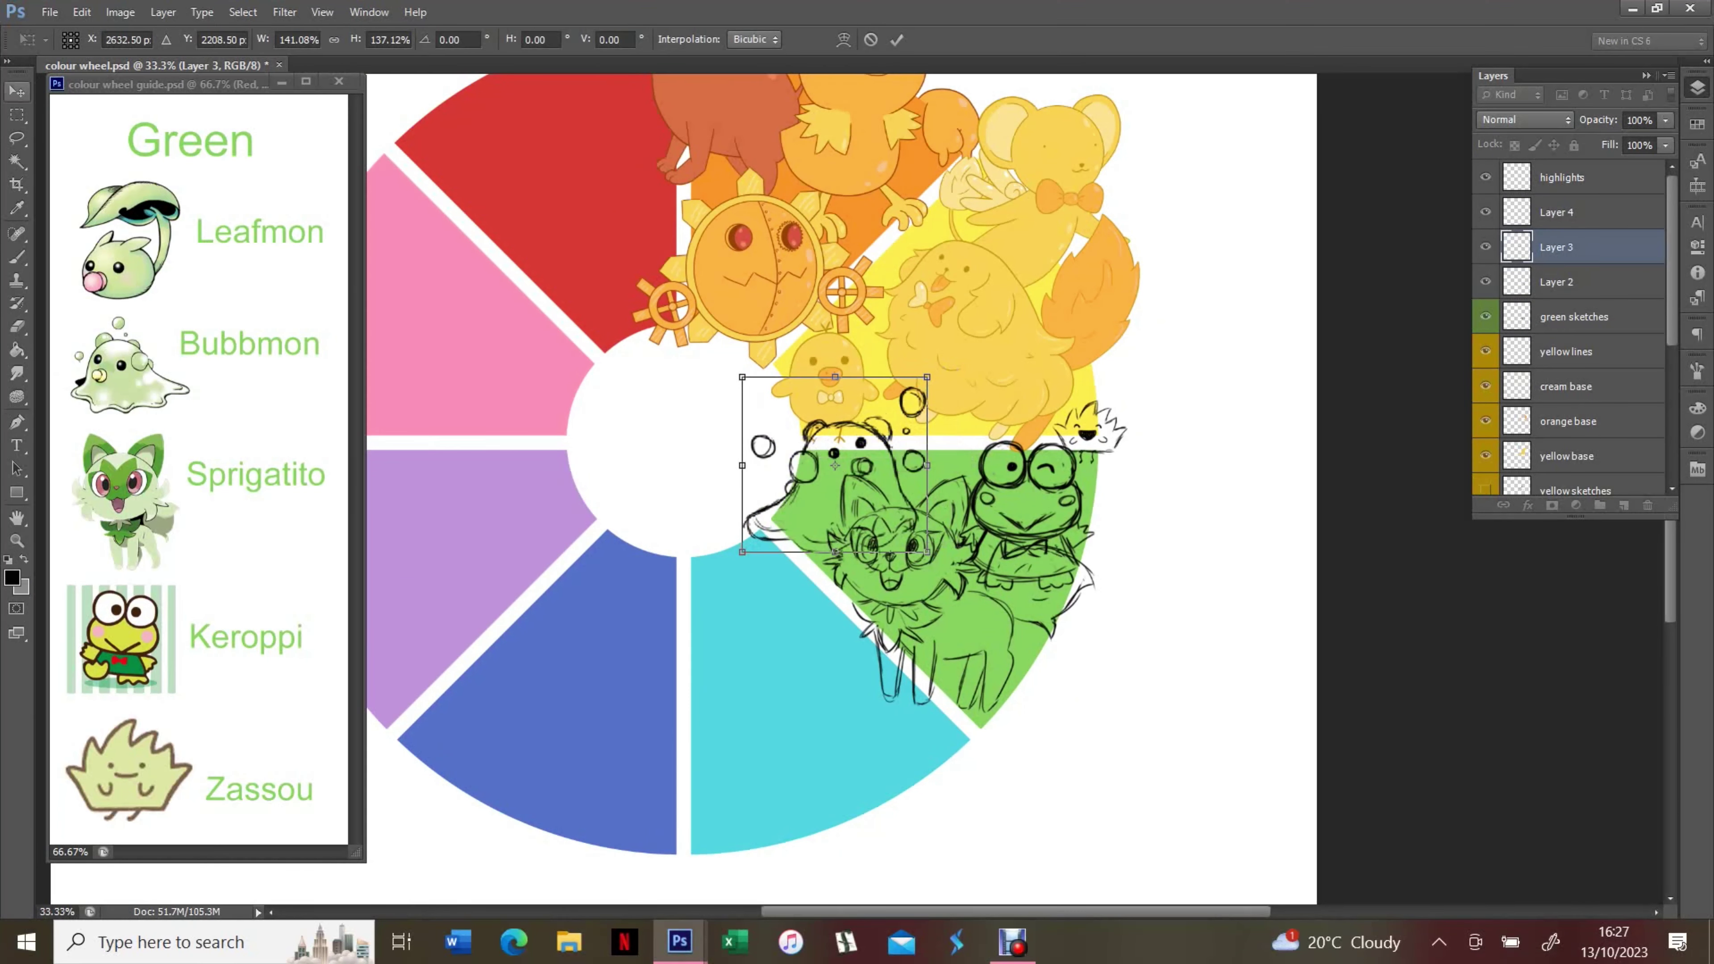
{"action": "key", "text": "Return"}
Shift the Keroppi sketch outward so that it overlaps the green wedge's outer edge
{"action": "key", "text": "l"}
{"action": "key", "text": "F7"}
{"action": "scroll", "coordinate": [843, 473], "scroll_direction": "up", "scroll_amount": 3}
{"action": "key", "text": "F7"}
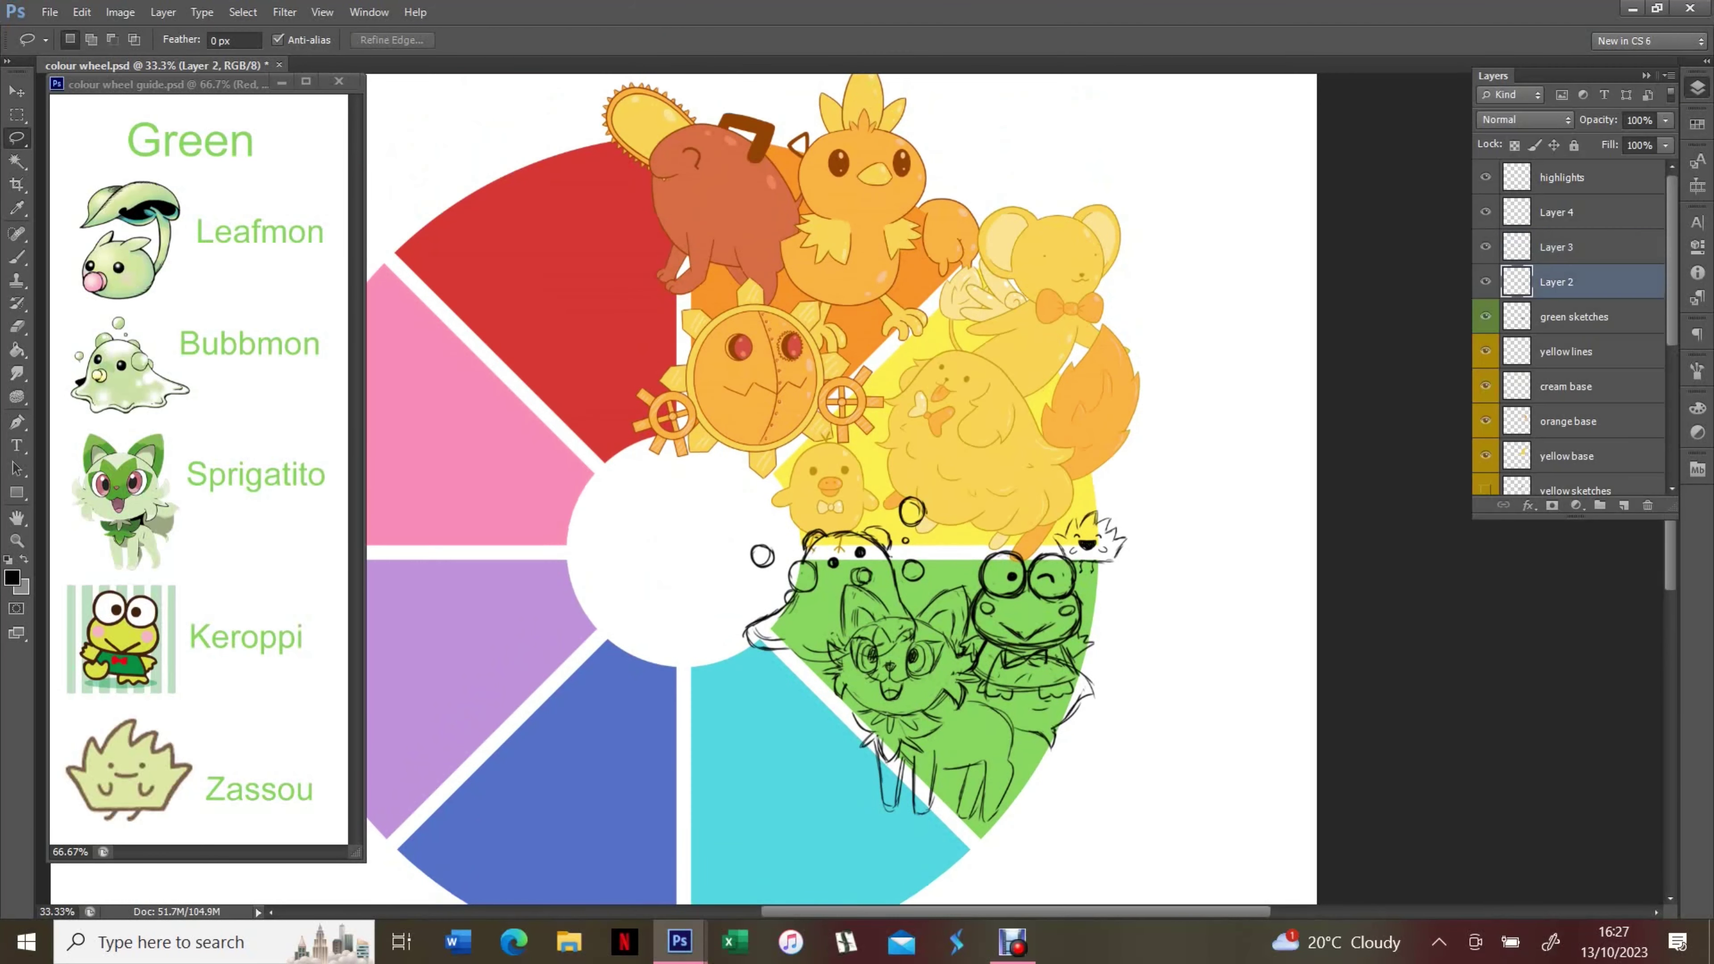
{"action": "key", "text": "v"}
{"action": "left_click_drag", "start_coordinate": [1025, 608], "coordinate": [1080, 608]}
Move the Zassou sketch into the gap between Bubbmon and Keroppi, and shift Sprigatito slightly down and outward
{"action": "key", "text": "alt+bracketright"}
{"action": "key", "text": "ctrl+t"}
{"action": "mouse_move", "coordinate": [1090, 537]}
{"action": "left_mouse_down"}
{"action": "mouse_move", "coordinate": [974, 552]}
{"action": "mouse_move", "coordinate": [995, 586]}
{"action": "left_mouse_up"}
{"action": "key", "text": "Return"}
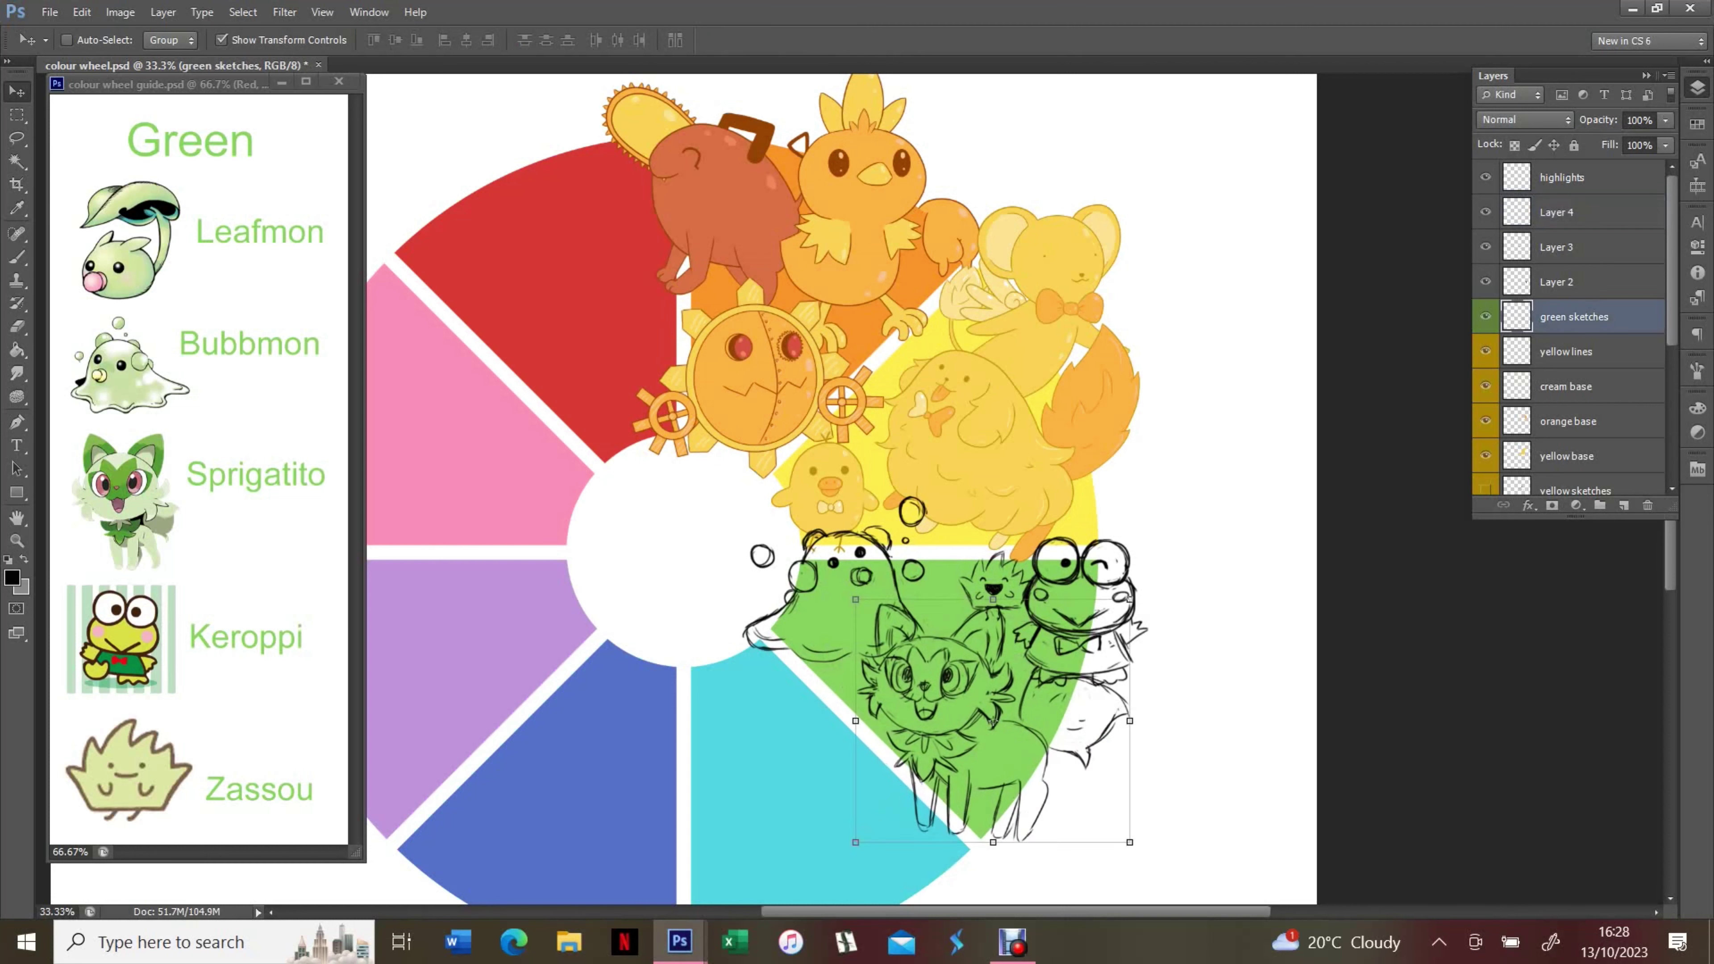
Nudge the Keroppi sketch slightly up and inward on the green wedge
{"action": "left_click", "coordinate": [17, 138]}
{"action": "key", "text": "alt+bracketleft"}
{"action": "key", "text": "alt+bracketleft"}
{"action": "left_click_drag", "start_coordinate": [1080, 594], "coordinate": [1071, 581]}
Sketch extra bubbles around Bubbmon and Sprigatito on Layer 3
{"action": "key", "text": "alt+bracketright"}
{"action": "key", "text": "b"}
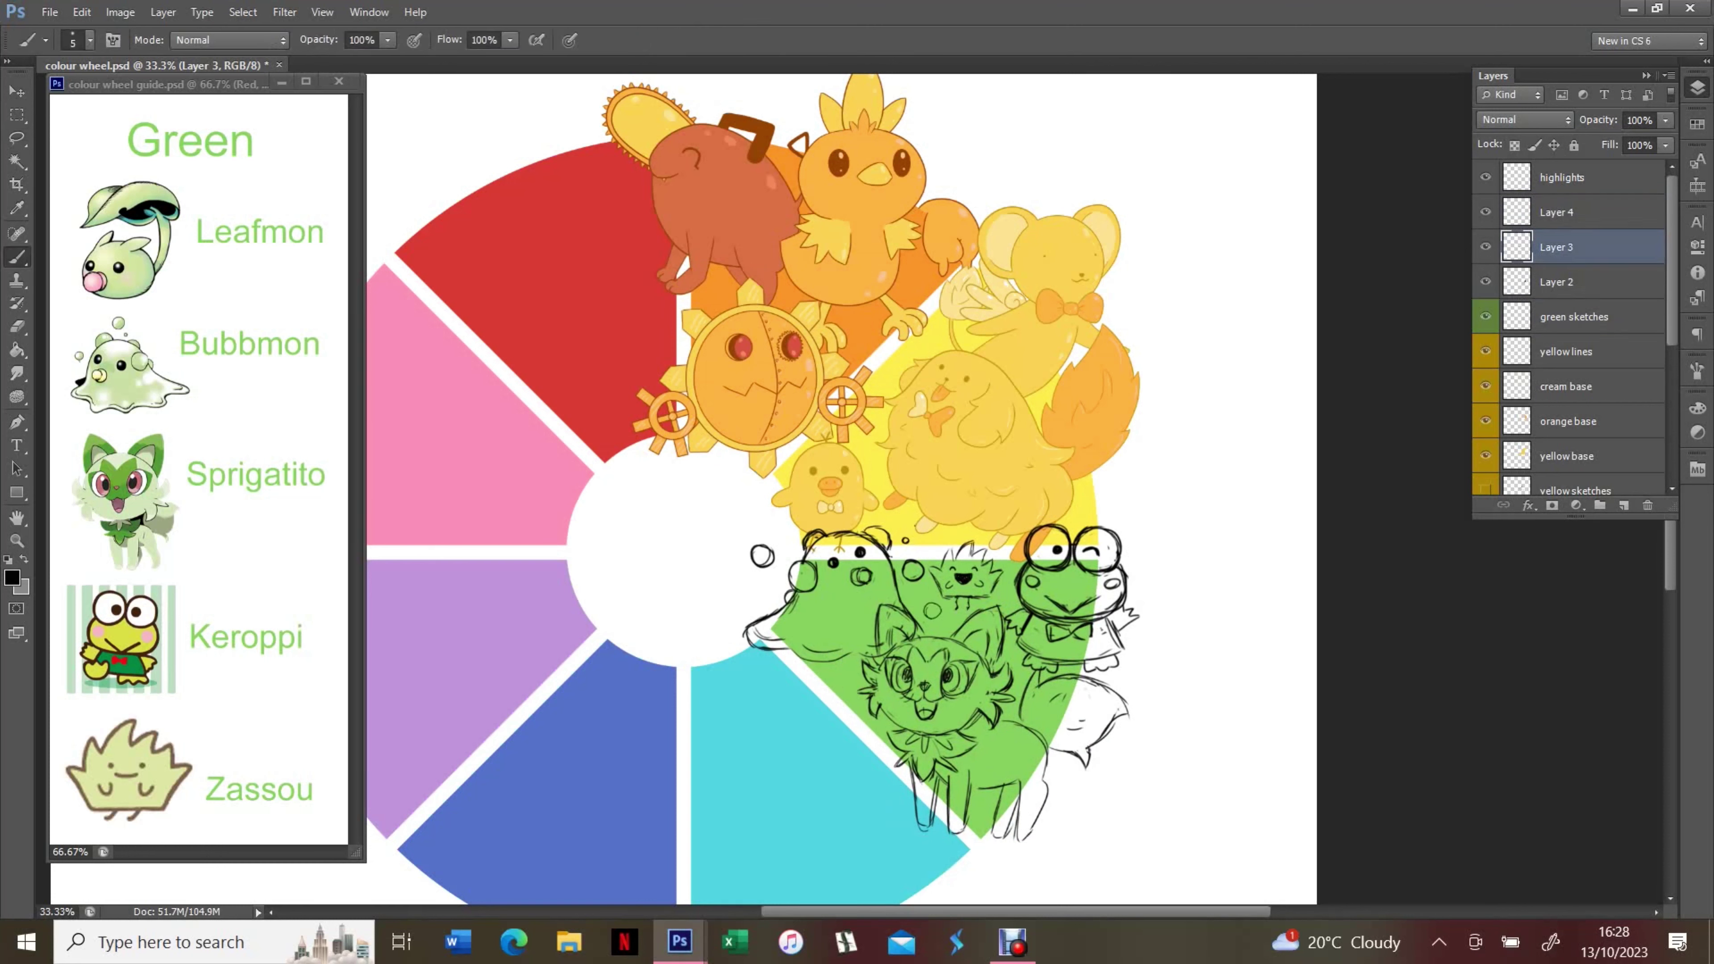
{"action": "scroll", "coordinate": [1087, 613], "scroll_direction": "up", "scroll_amount": 3}
Shift the Zassou sketch slightly up and inward, and sketch a round bubble beneath it
{"action": "key", "text": "alt+bracketright"}
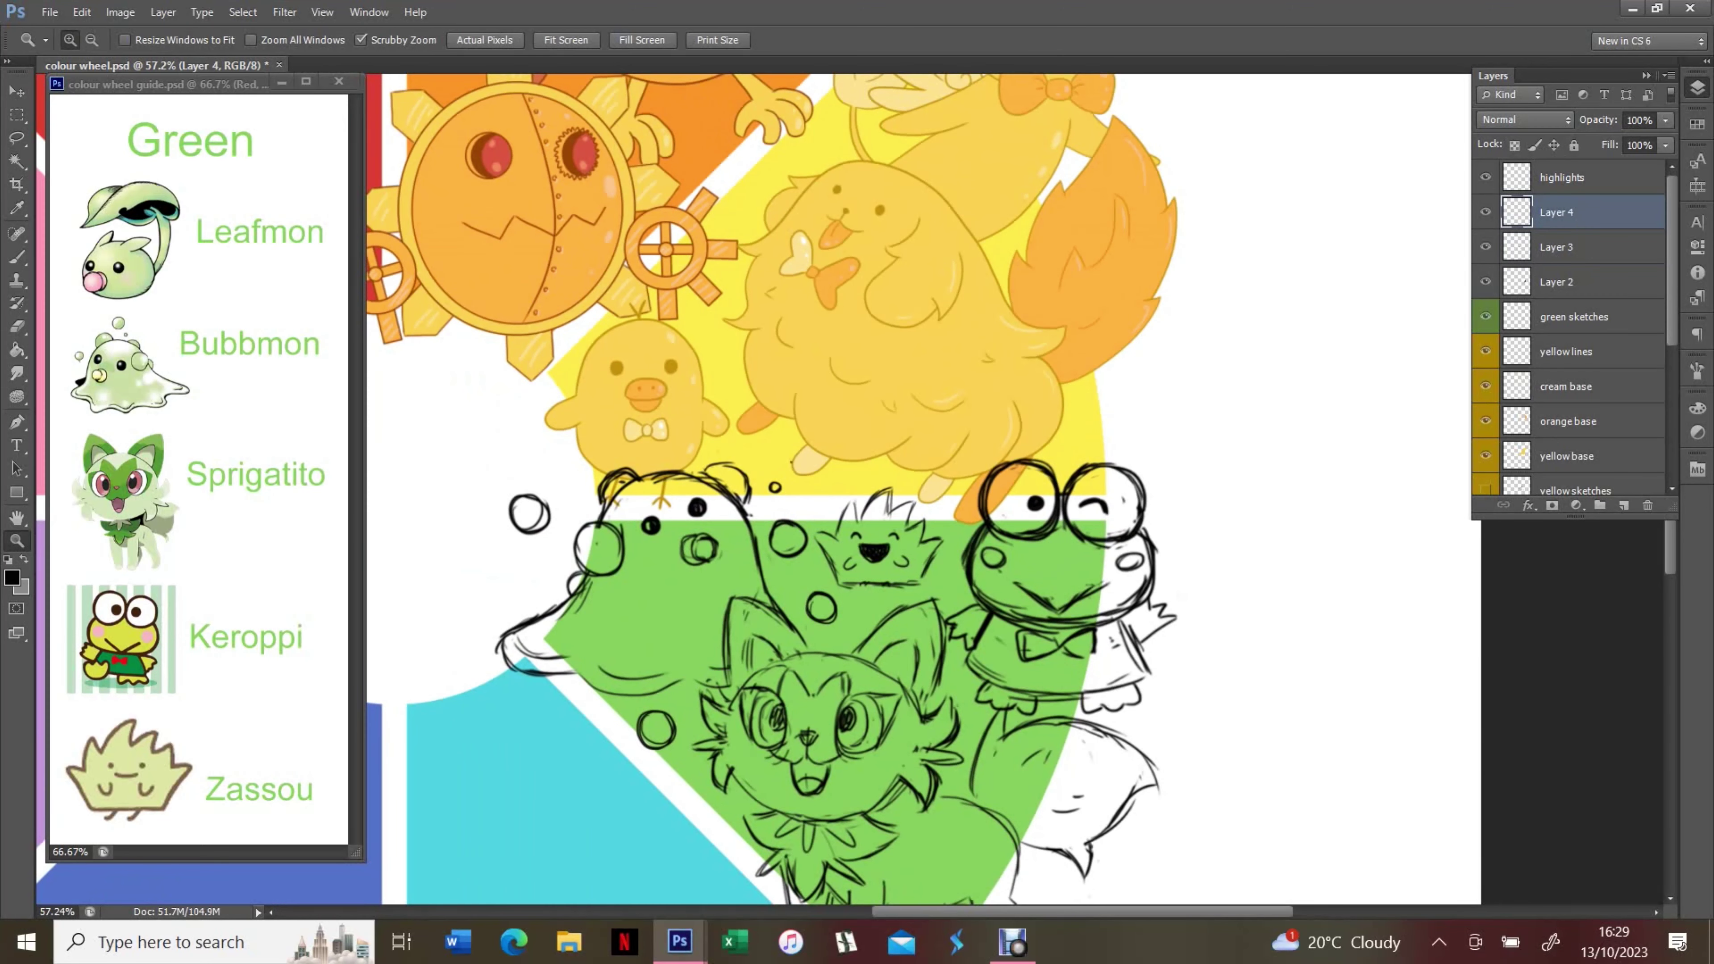
{"action": "key", "text": "v"}
{"action": "left_click_drag", "start_coordinate": [880, 554], "coordinate": [862, 527]}
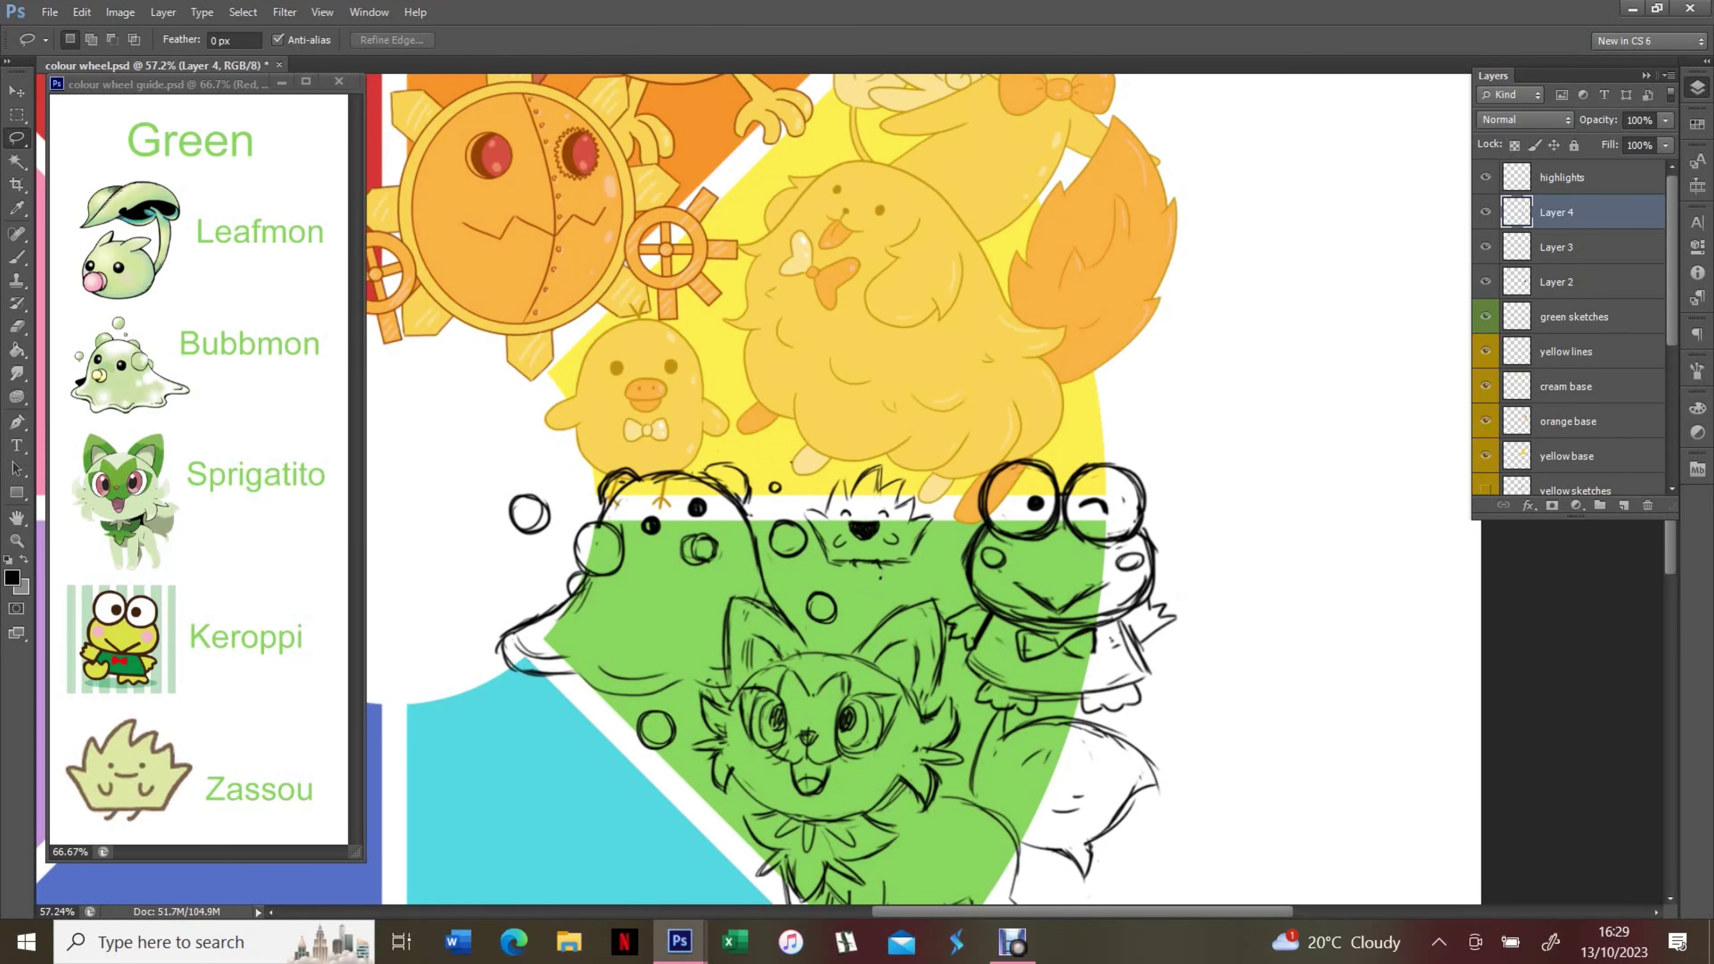
{"action": "key", "text": "b"}
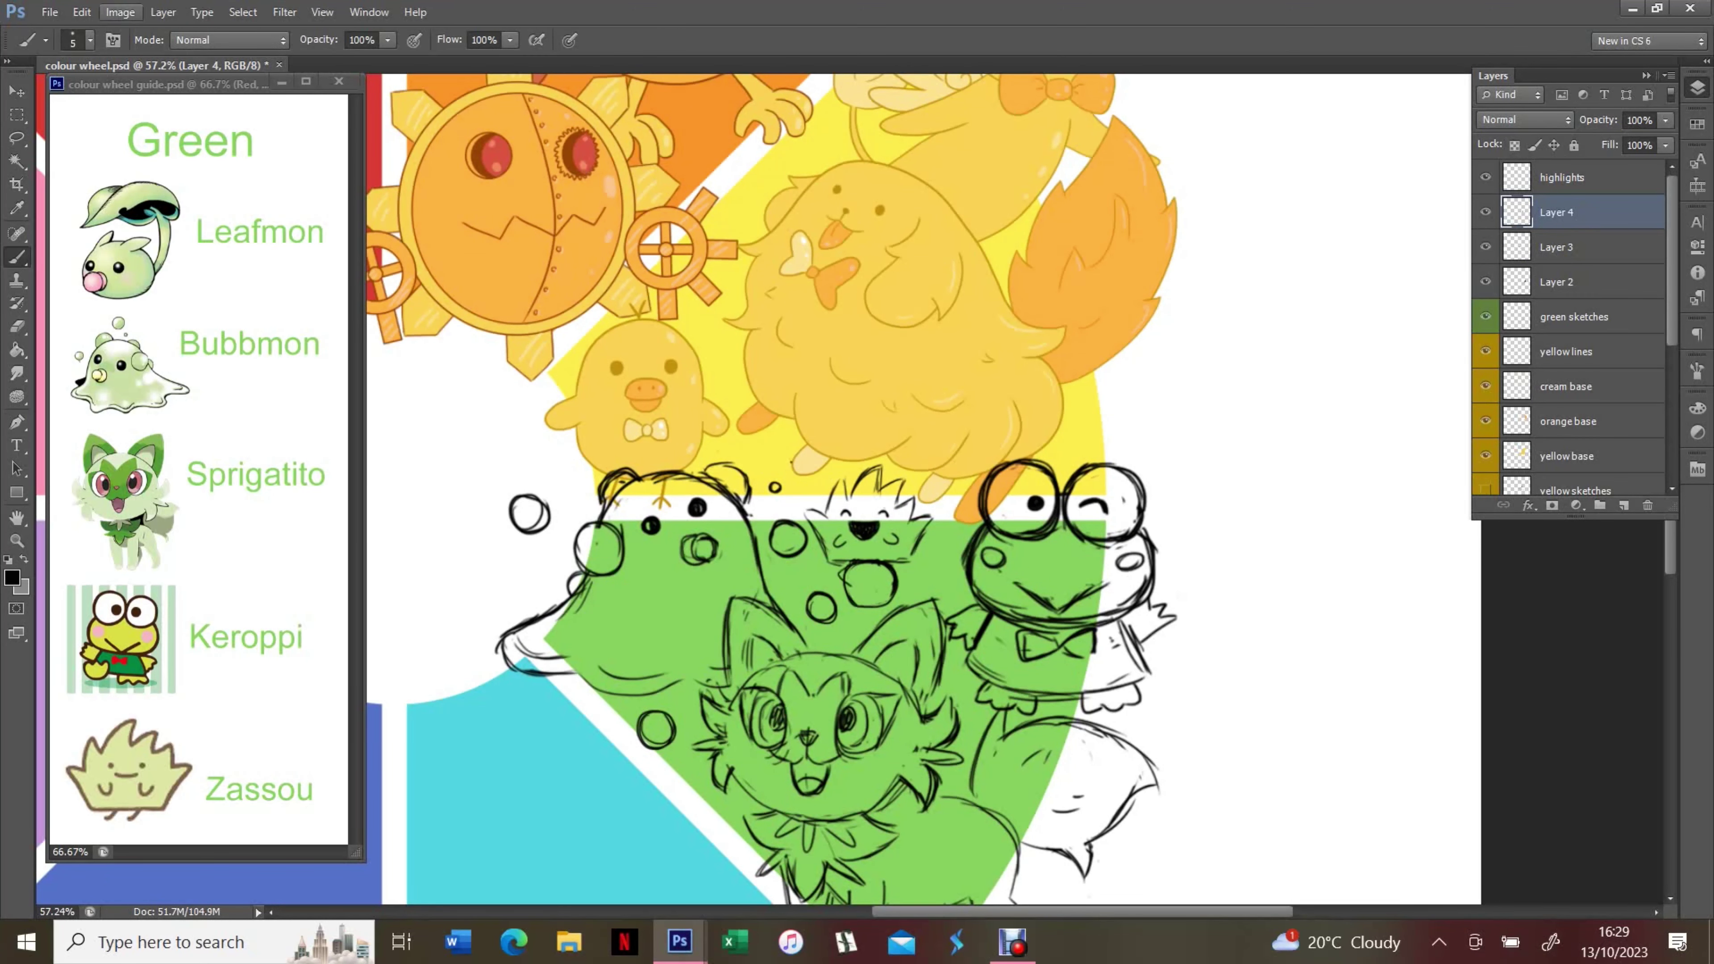
Fade the green sketches and set up a layer named "green lines" for the line art, starting at Bubbmon
{"action": "key", "text": "ctrl+0"}
{"action": "scroll", "coordinate": [1572, 337], "scroll_direction": "down", "scroll_amount": 1}
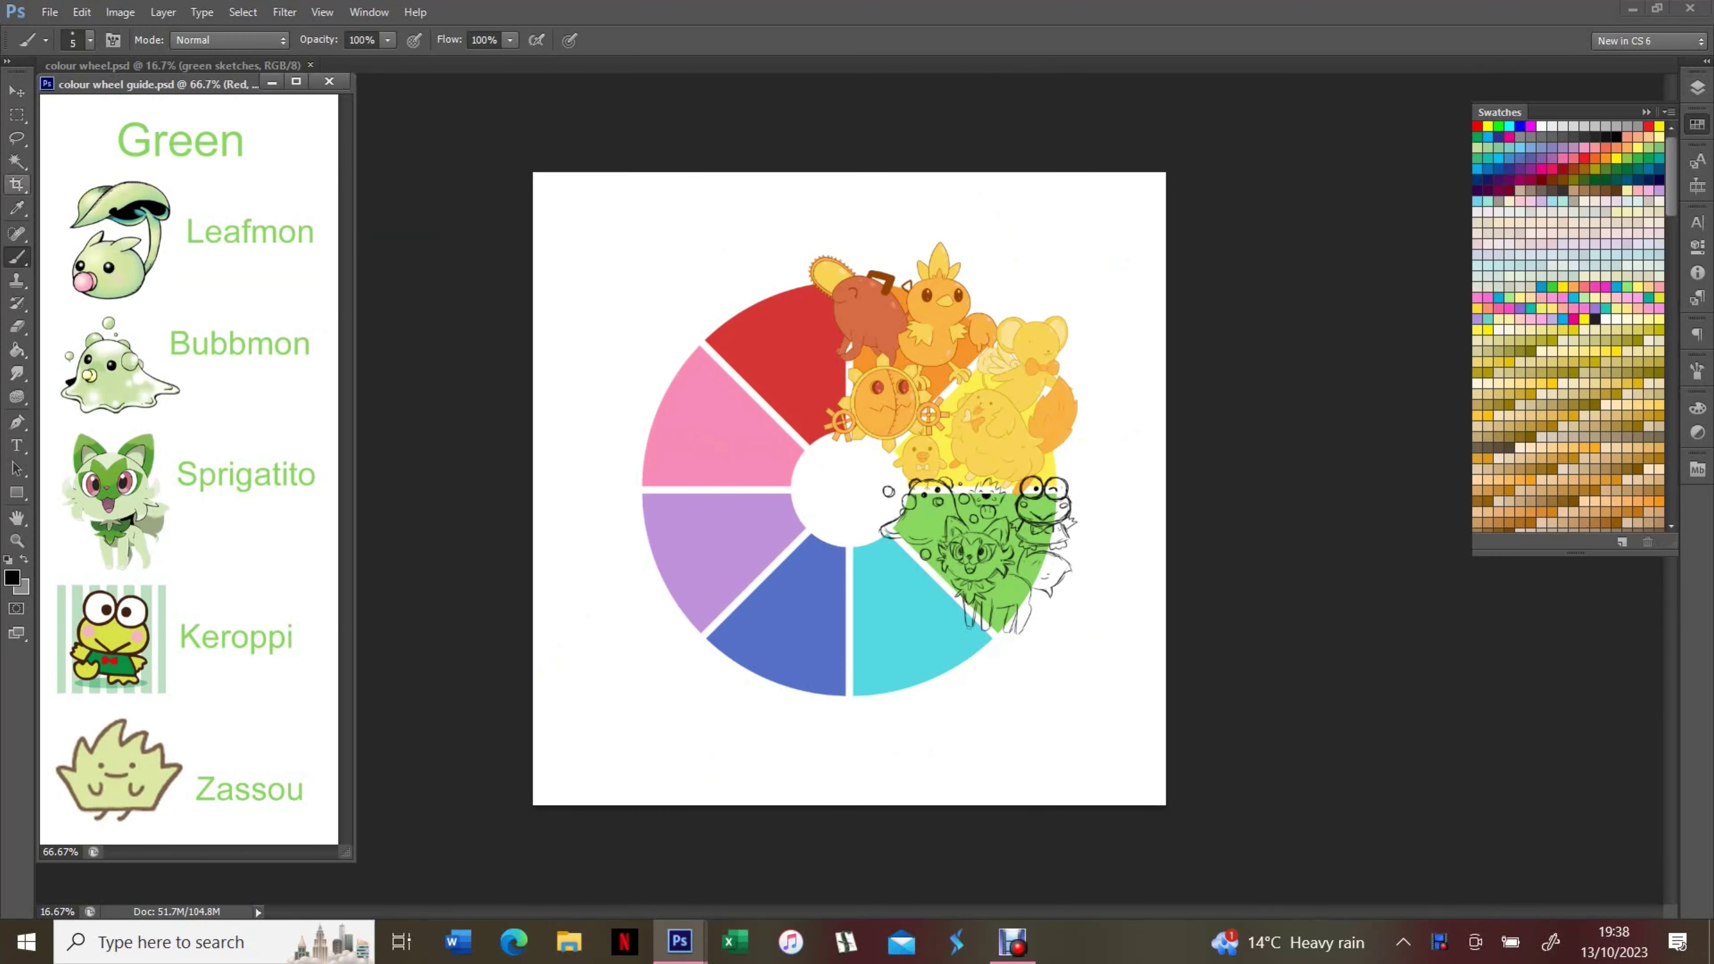
{"action": "key", "text": "z"}
{"action": "key", "text": "ctrl+plus"}
{"action": "key", "text": "ctrl+plus"}
{"action": "key", "text": "ctrl+plus"}
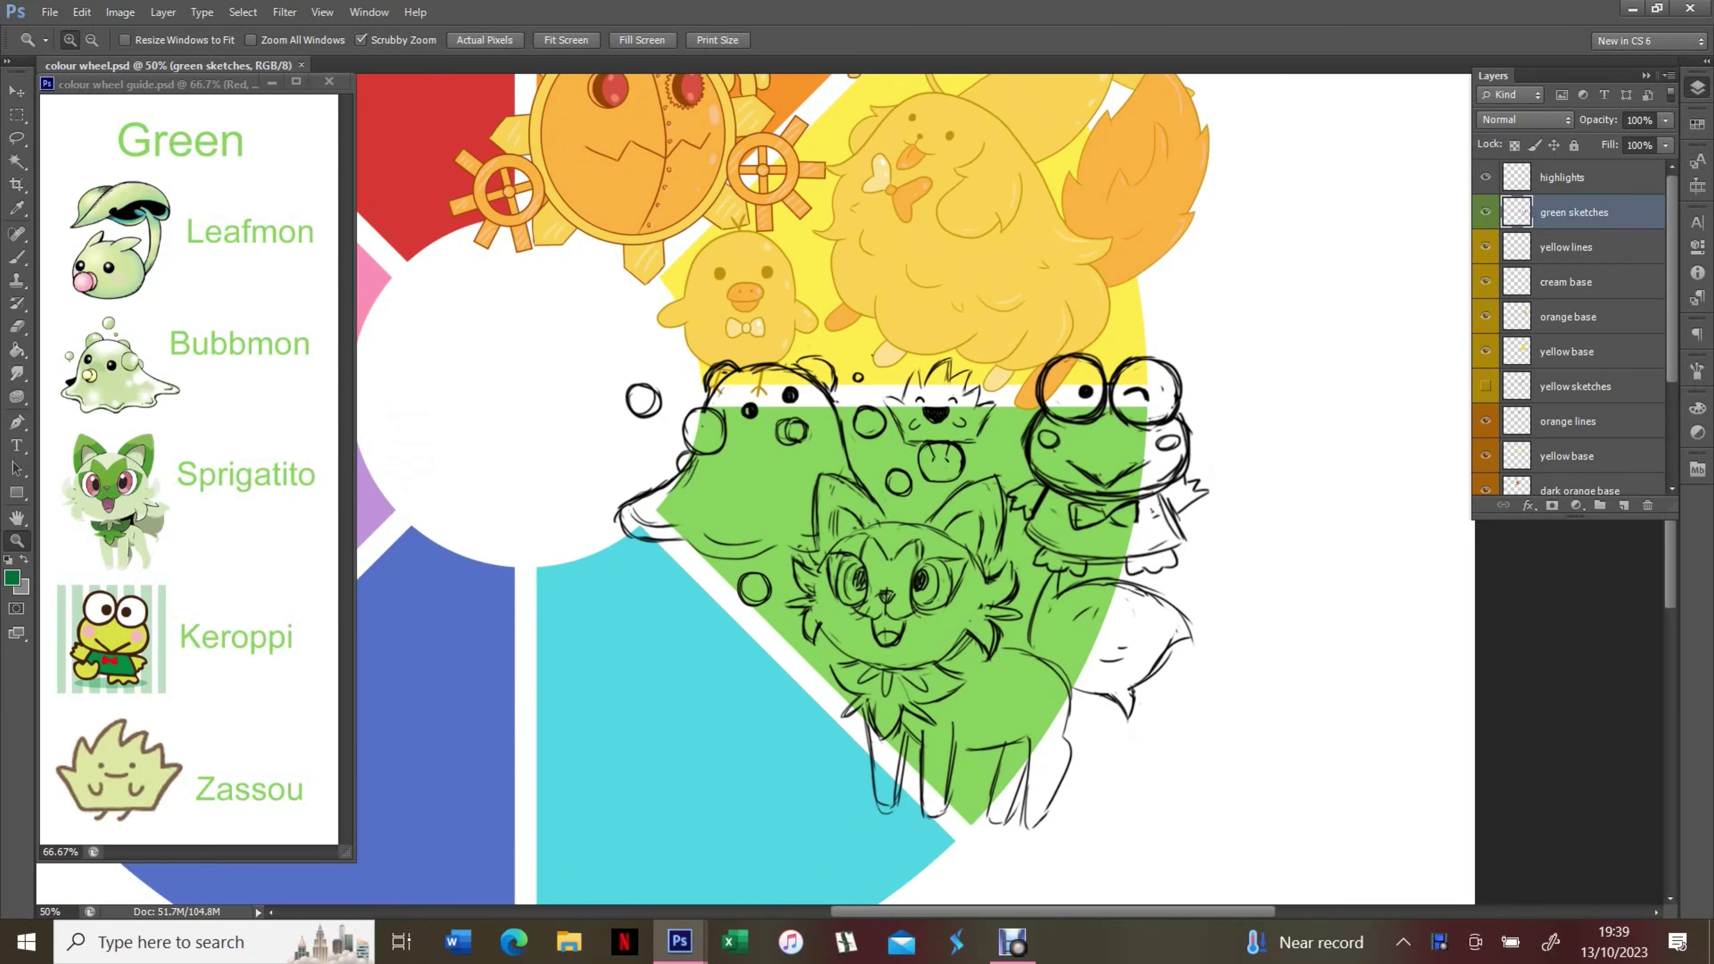
{"action": "left_click", "coordinate": [669, 390]}
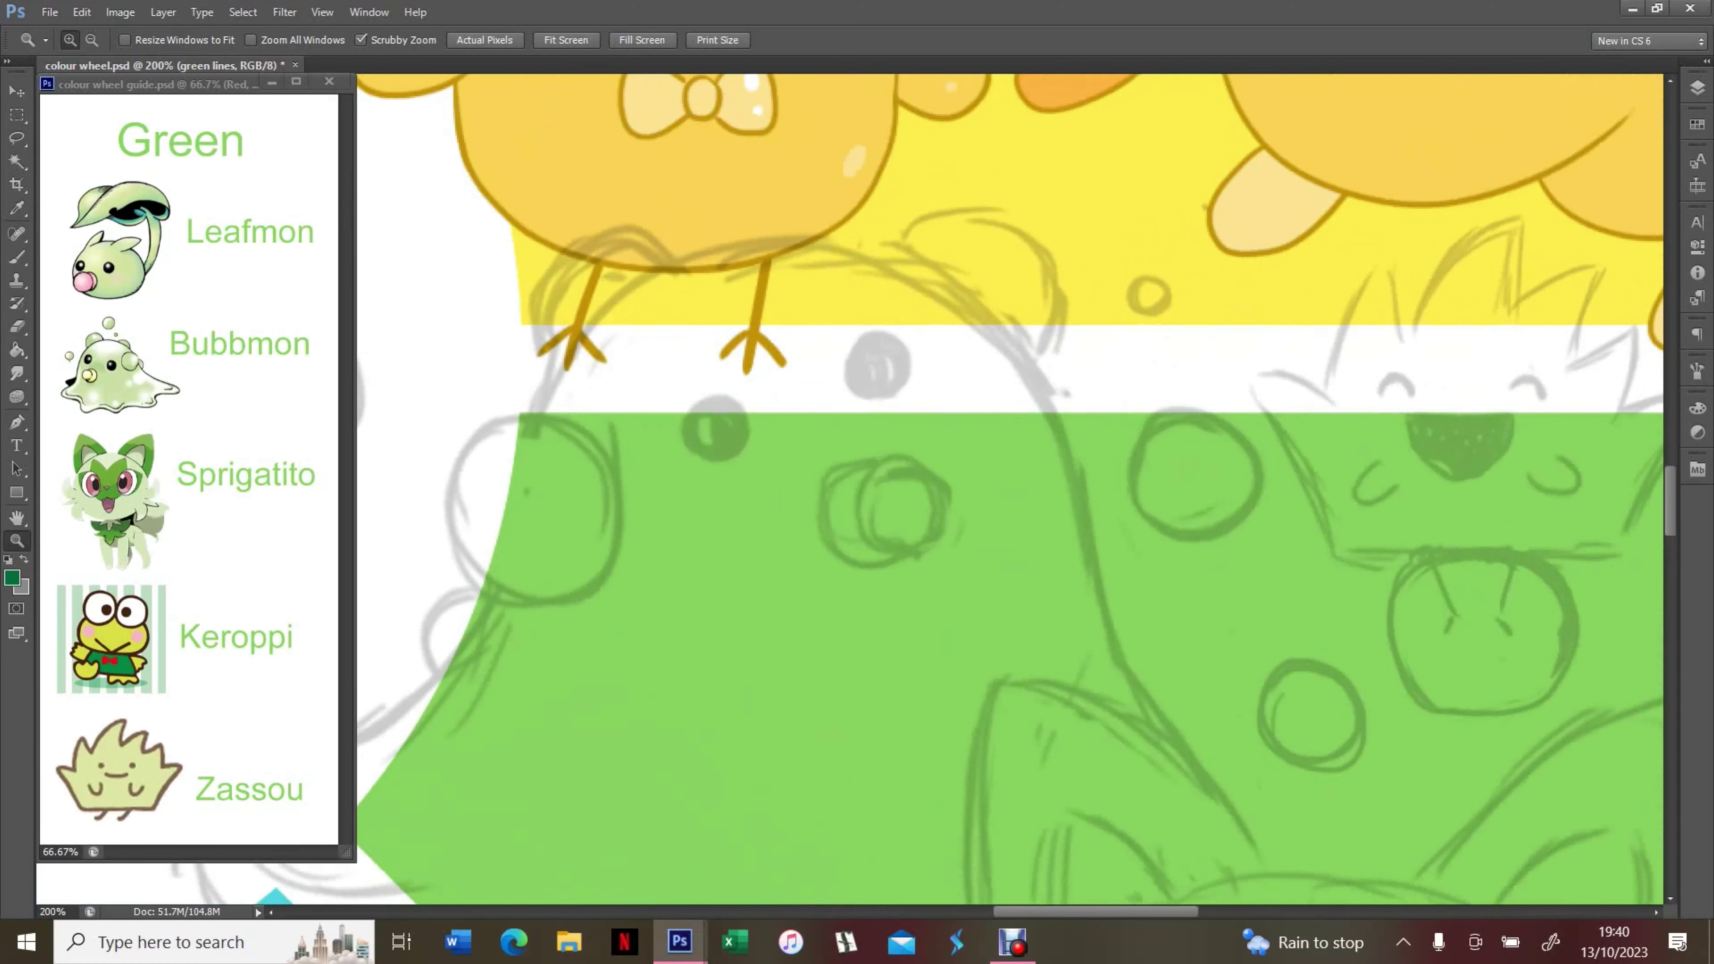
Draw Bubbmon's two eyes as solid dark green circles and merge them into the green line layer
{"action": "left_click", "coordinate": [715, 426]}
{"action": "left_click", "coordinate": [163, 11]}
{"action": "left_click", "coordinate": [714, 425]}
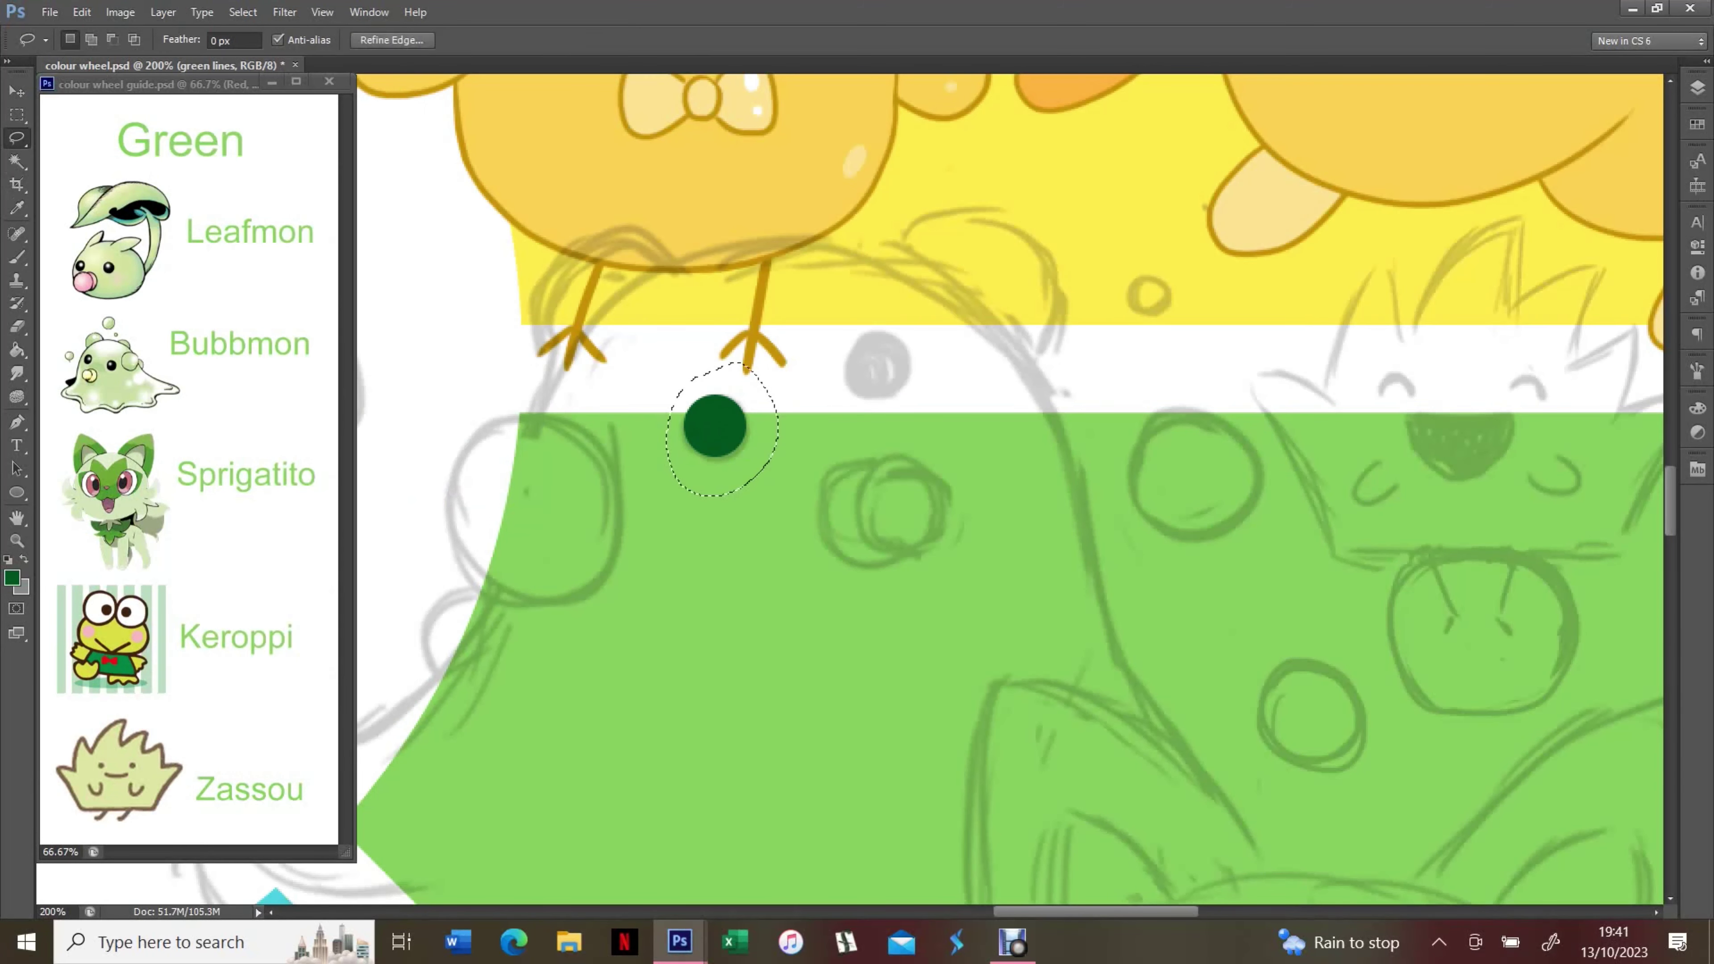
{"action": "left_click", "coordinate": [845, 486]}
{"action": "key", "text": "ctrl+z"}
{"action": "left_click", "coordinate": [877, 370]}
{"action": "left_click", "coordinate": [1697, 88]}
{"action": "right_click", "coordinate": [1565, 211]}
{"action": "left_click", "coordinate": [1536, 796]}
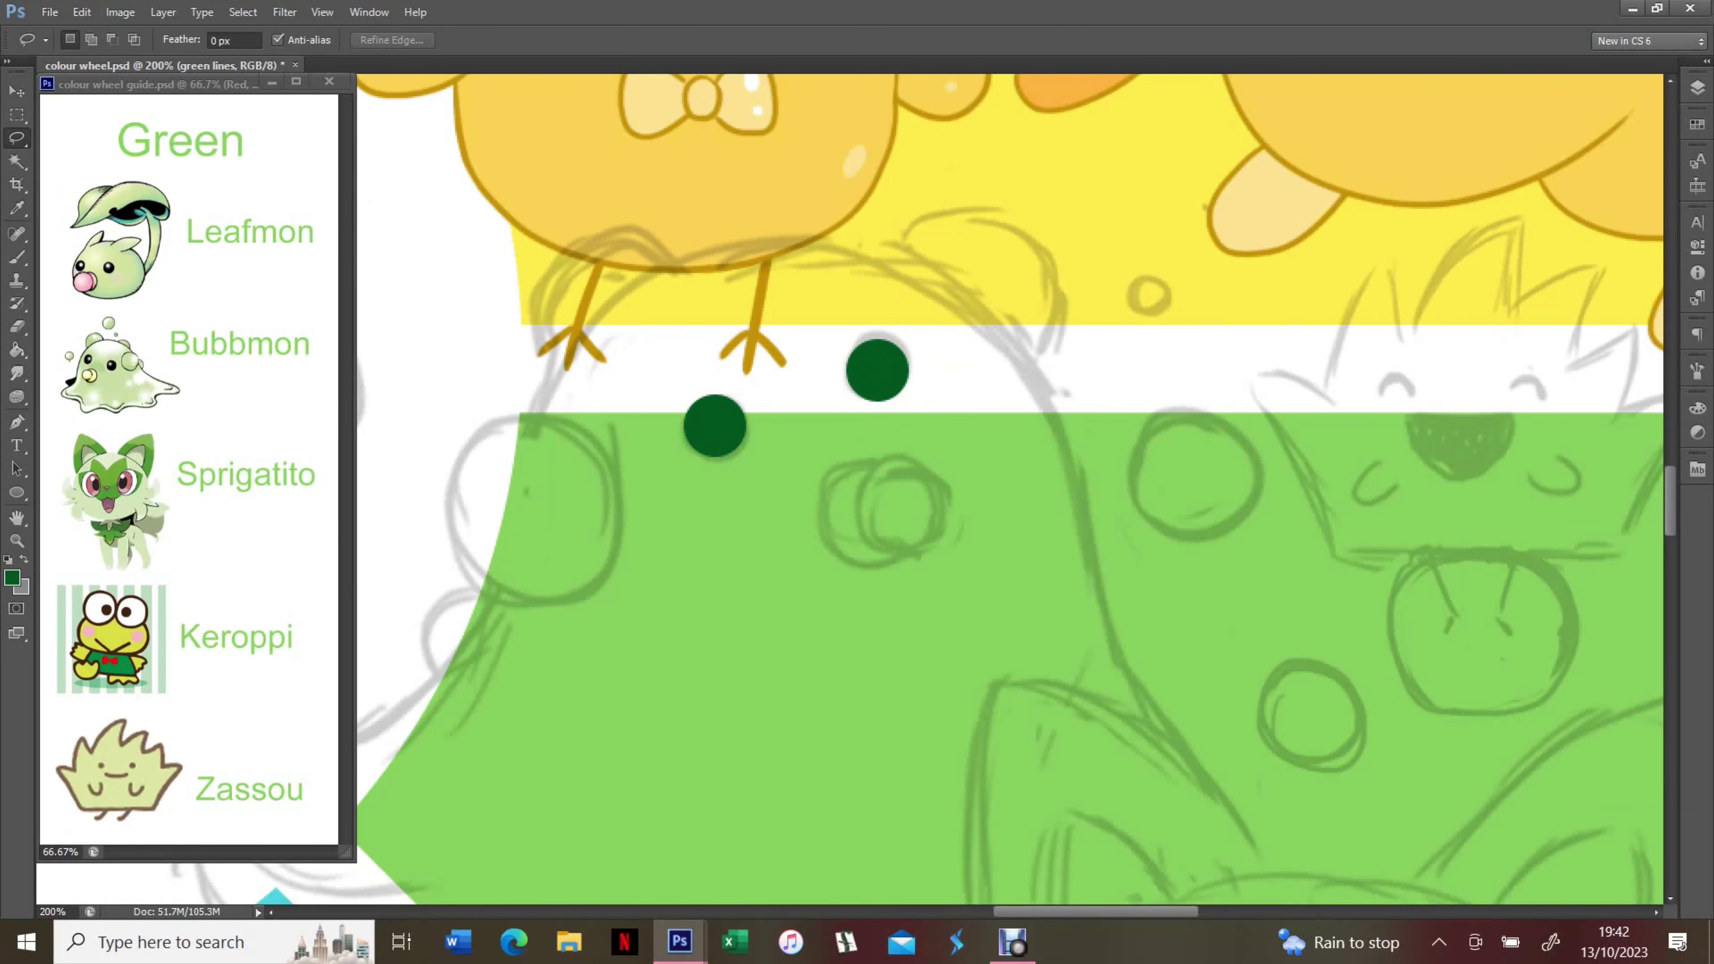
Draw a round bubble outline about 104 px wide with a 3 pt stroke on Bubbmon's left side and merge it
{"action": "key", "text": "u"}
{"action": "mouse_move", "coordinate": [423, 415]}
{"action": "left_mouse_down"}
{"action": "mouse_move", "coordinate": [606, 547]}
{"action": "mouse_move", "coordinate": [608, 601]}
{"action": "left_mouse_up"}
{"action": "left_click", "coordinate": [270, 39]}
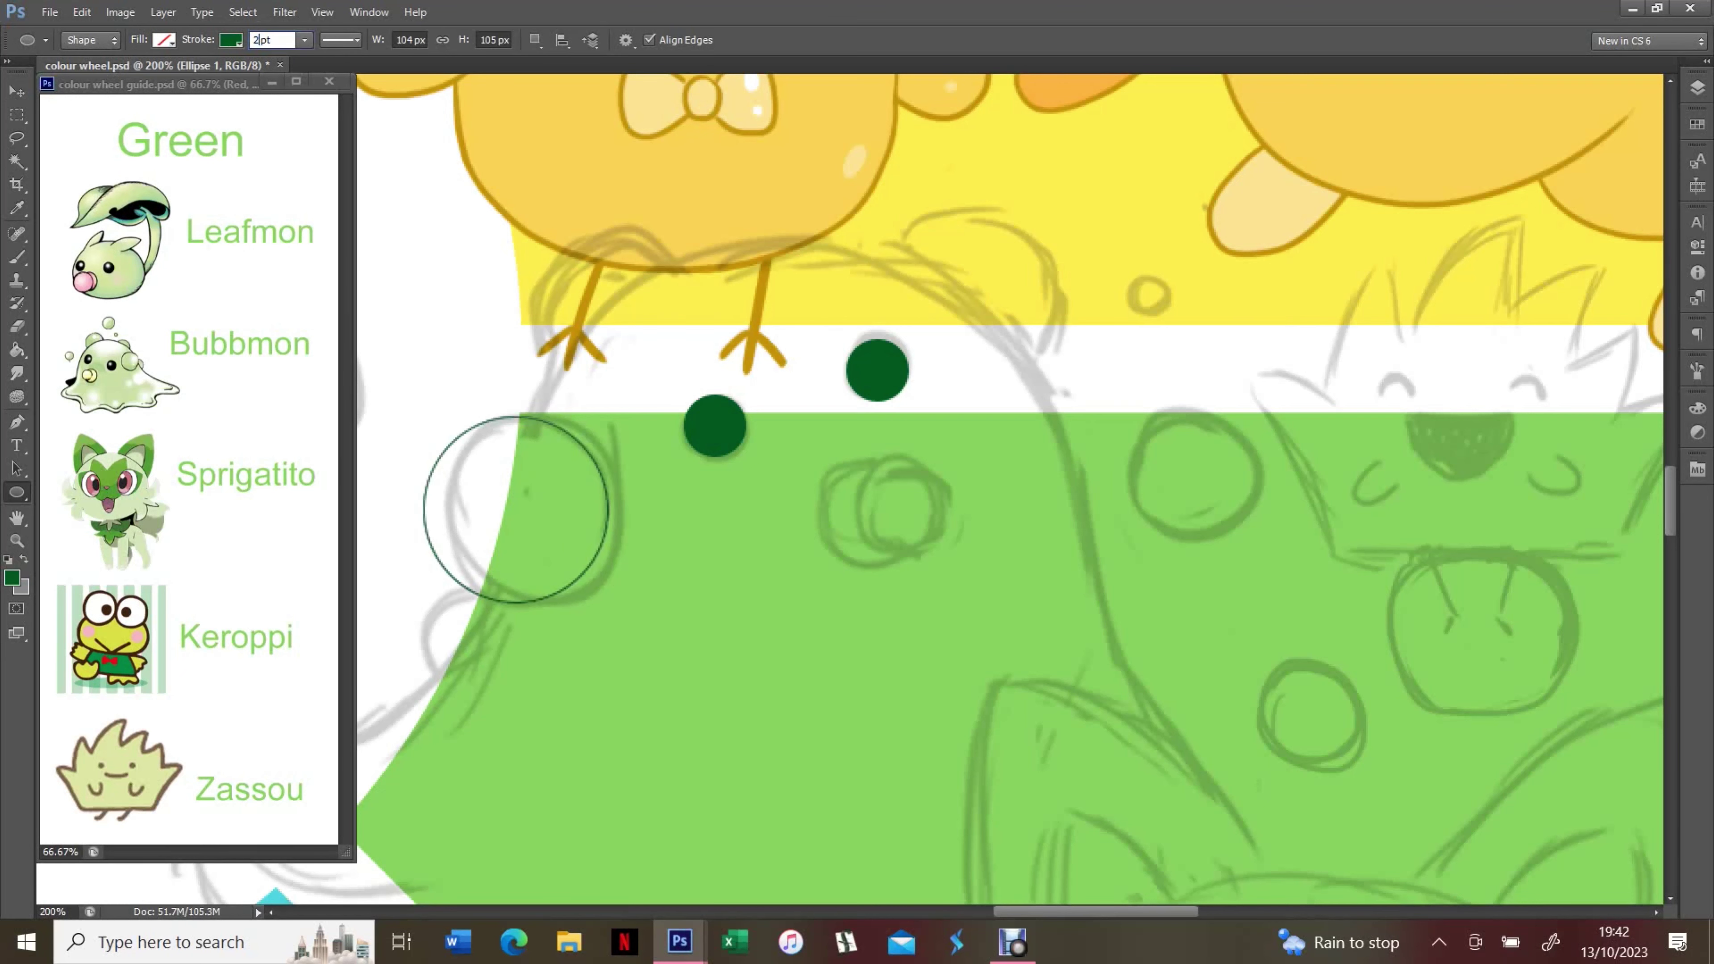
{"action": "type", "text": "3v"}
{"action": "left_click_drag", "start_coordinate": [516, 508], "coordinate": [531, 508]}
{"action": "key", "text": "ctrl+e"}
Place copies of the large bubble on both sides of Bubbmon's head, trimming the right one's inner lower part, and merge them
{"action": "key", "text": "l"}
{"action": "key", "text": "v"}
{"action": "key", "text": "ctrl+v"}
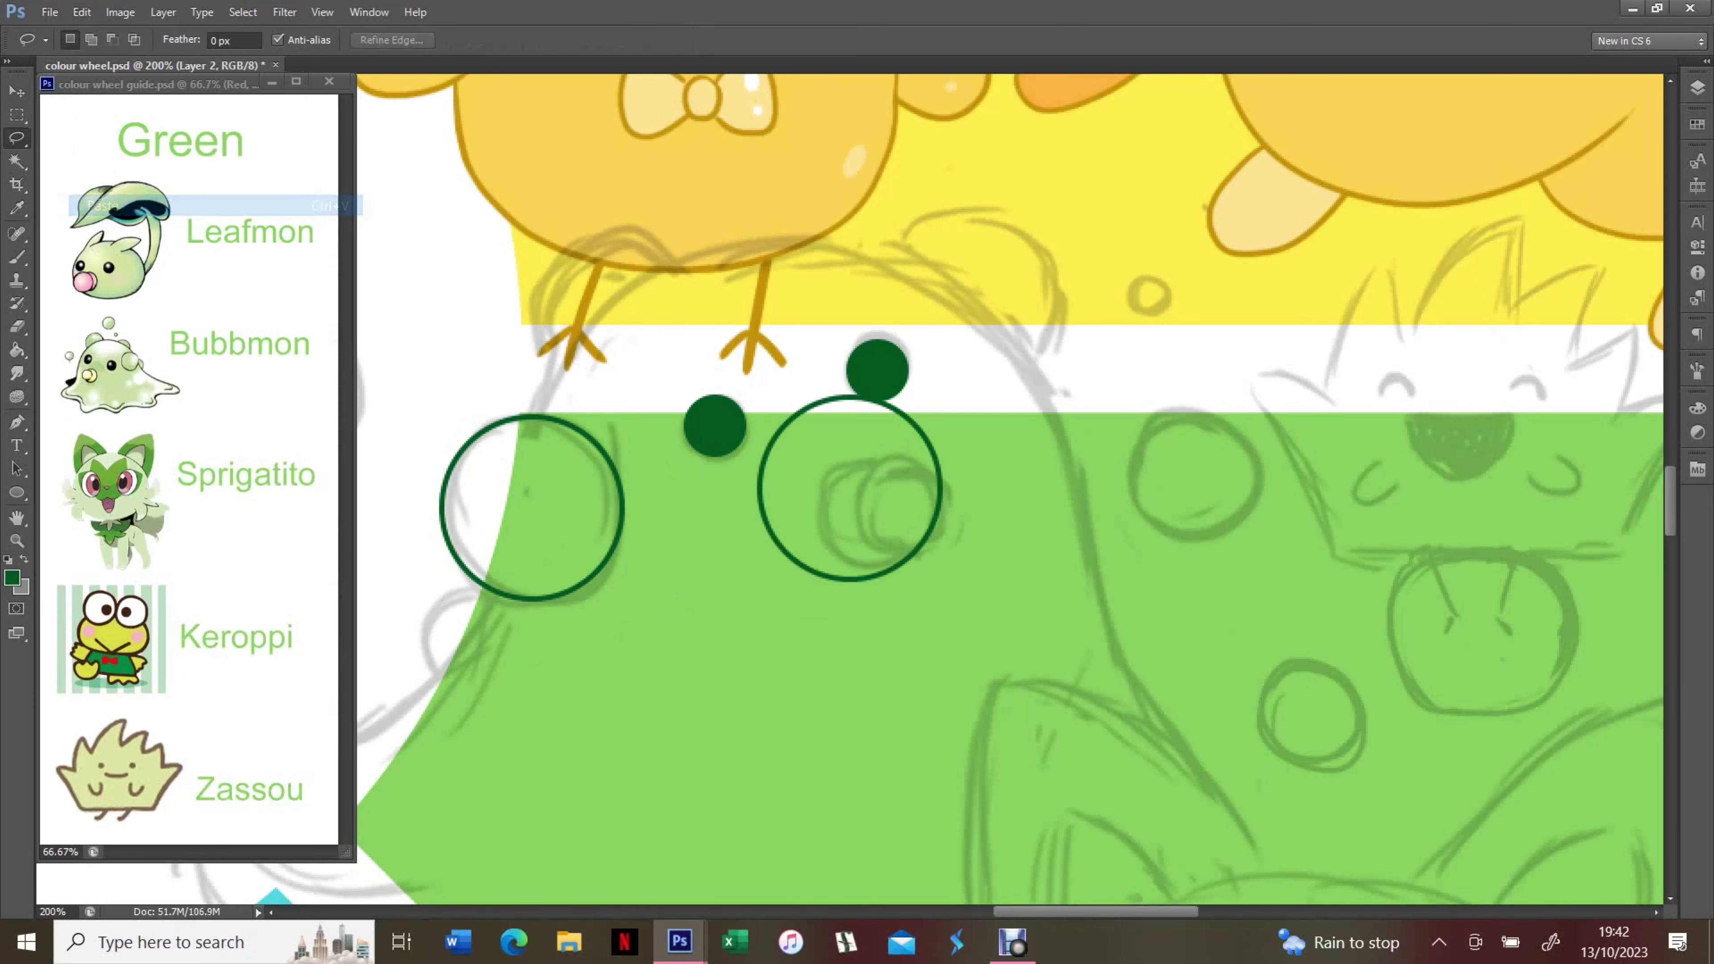
{"action": "left_click_drag", "start_coordinate": [918, 425], "coordinate": [693, 255]}
{"action": "key", "text": "ctrl+v"}
{"action": "left_click_drag", "start_coordinate": [917, 424], "coordinate": [1036, 240]}
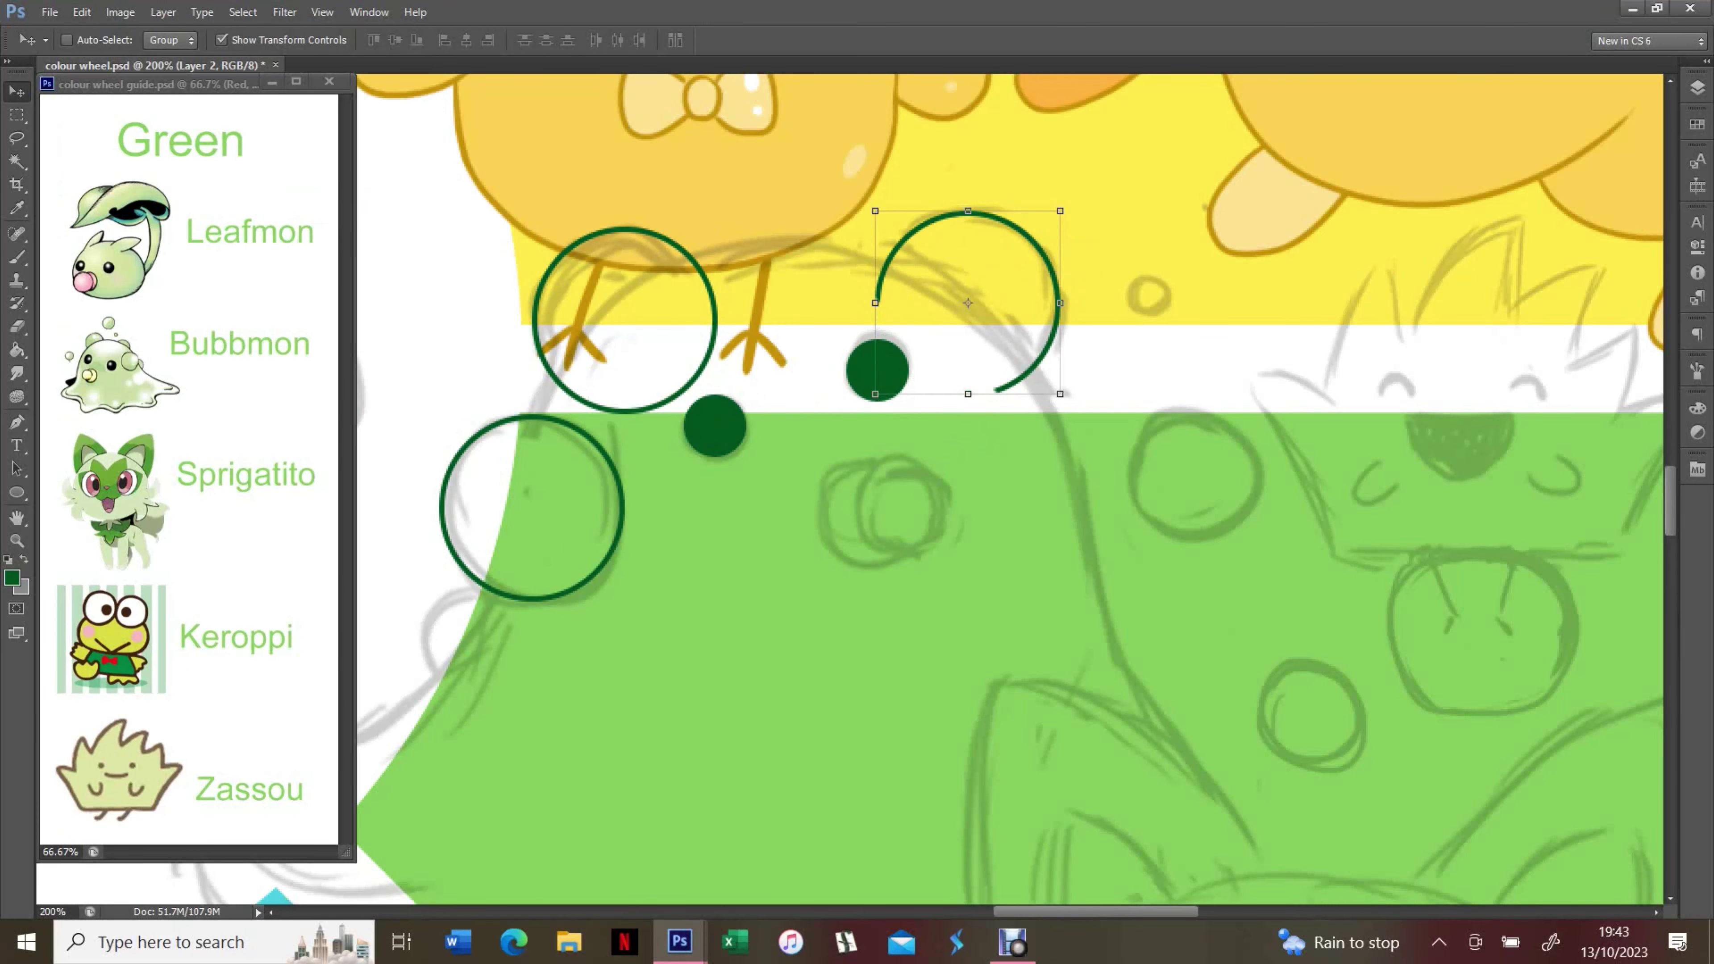
{"action": "key", "text": "ctrl+e"}
Place another copy of the large bubble beneath Zassou and merge it into the line layer
{"action": "scroll", "coordinate": [1011, 490], "scroll_direction": "right", "scroll_amount": 5}
{"action": "key", "text": "ctrl+v"}
{"action": "left_click_drag", "start_coordinate": [1084, 397], "coordinate": [1075, 541]}
{"action": "key", "text": "ctrl+e"}
{"action": "scroll", "coordinate": [1010, 490], "scroll_direction": "left", "scroll_amount": 7}
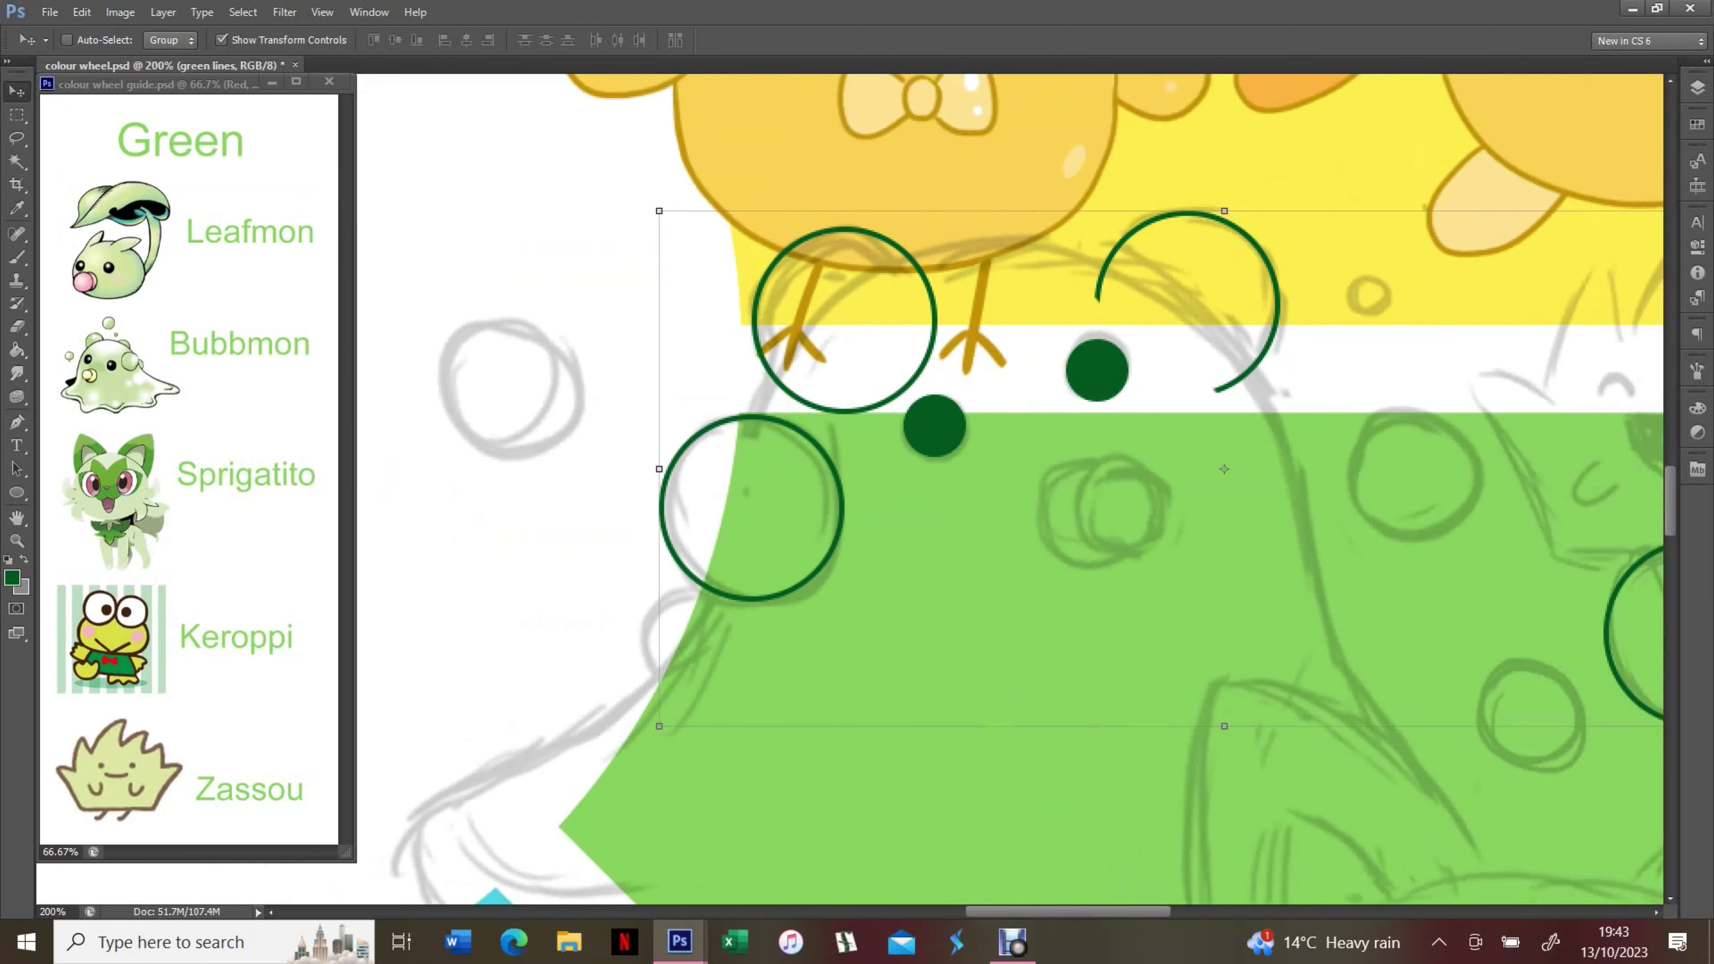
Draw a 70 px round bubble outline with a 3 pt stroke on the sketched bubble at Bubbmon's far left and merge it
{"action": "key", "text": "u"}
{"action": "left_click_drag", "start_coordinate": [389, 363], "coordinate": [497, 470]}
{"action": "left_click", "coordinate": [270, 39]}
{"action": "type", "text": "2"}
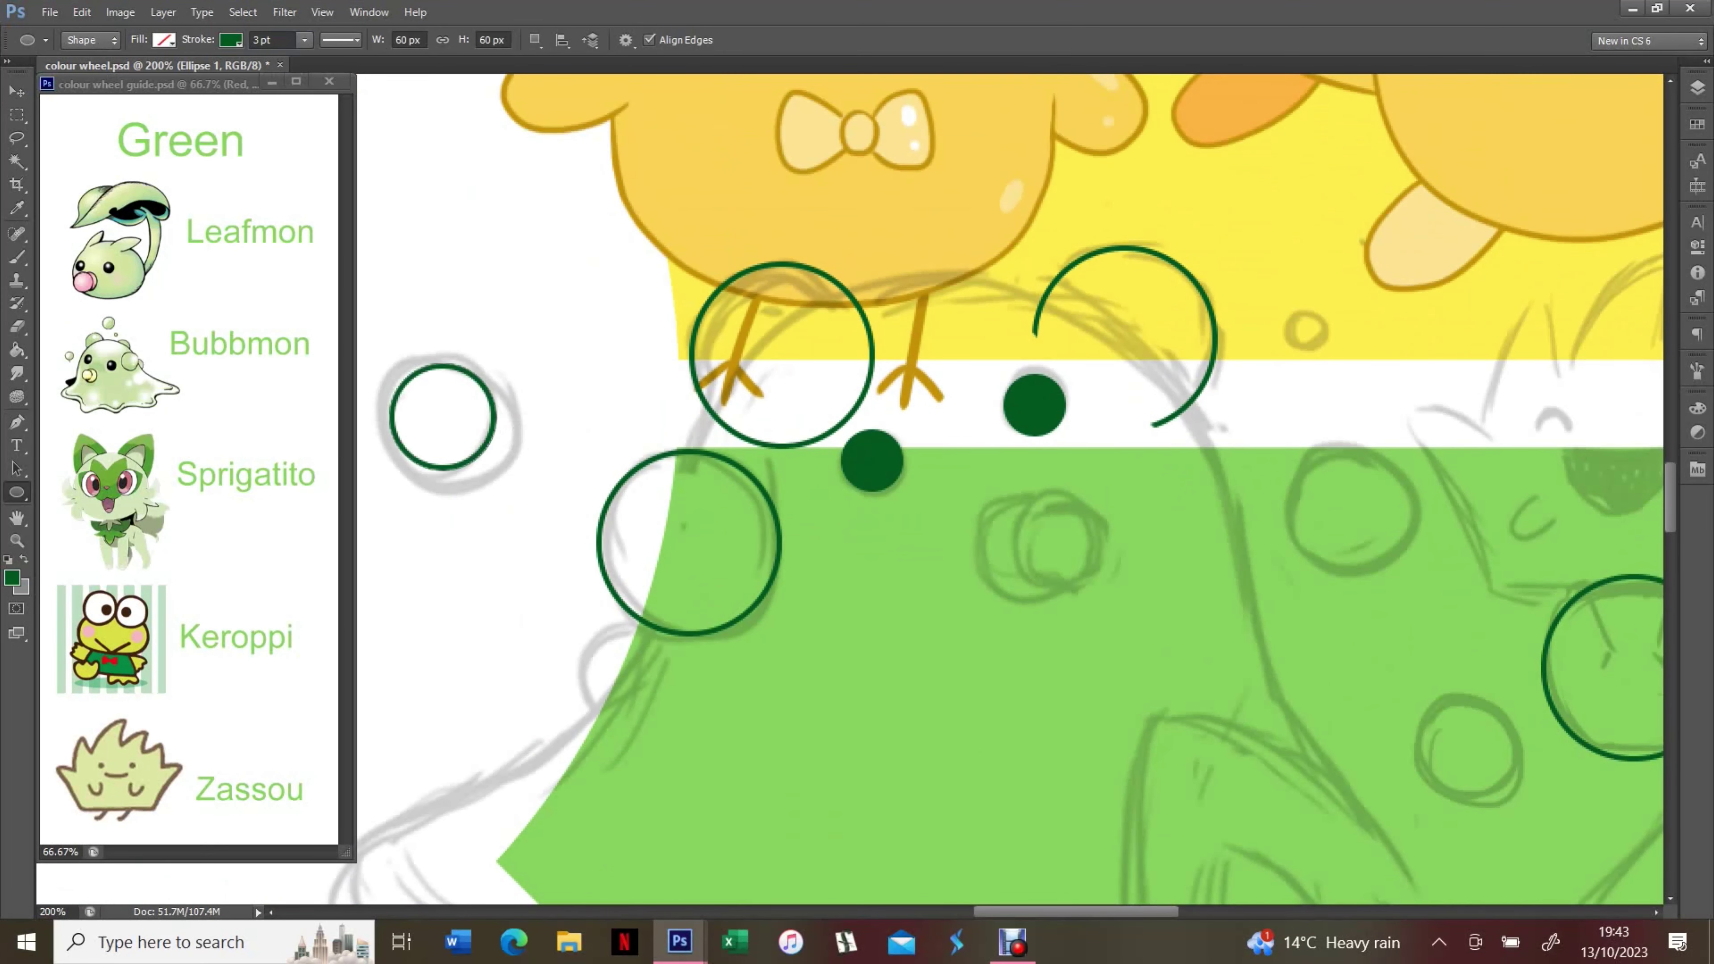
{"action": "left_click", "coordinate": [492, 39]}
{"action": "type", "text": "70"}
{"action": "key", "text": "ctrl+e"}
Place copies of the 70 px bubble over the sketched bubbles between Bubbmon and Zassou and below Bubbmon, and merge them
{"action": "key", "text": "l"}
{"action": "left_click_drag", "start_coordinate": [486, 309], "coordinate": [473, 312]}
{"action": "key", "text": "ctrl+c"}
{"action": "key", "text": "ctrl+v"}
{"action": "key", "text": "v"}
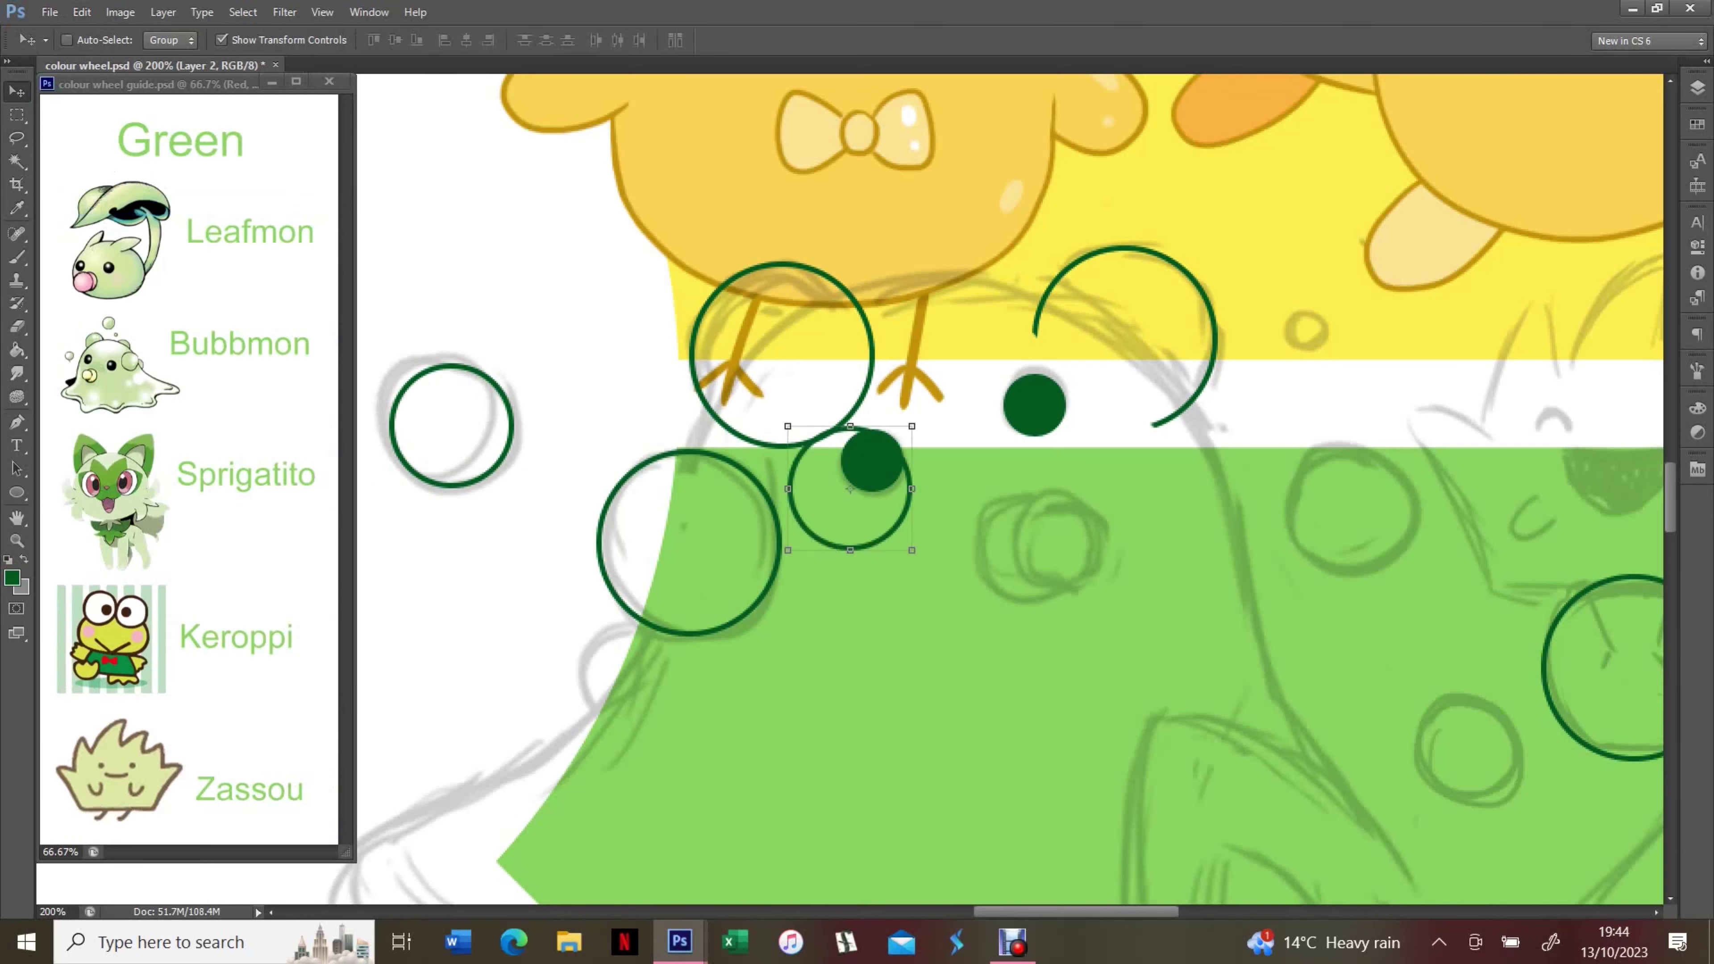
{"action": "left_click_drag", "start_coordinate": [849, 498], "coordinate": [643, 679]}
{"action": "left_click", "coordinate": [82, 12]}
{"action": "left_click", "coordinate": [108, 72]}
{"action": "scroll", "coordinate": [1013, 489], "scroll_direction": "right", "scroll_amount": 5}
{"action": "left_click_drag", "start_coordinate": [572, 499], "coordinate": [1073, 504]}
{"action": "key", "text": "ctrl+e"}
{"action": "scroll", "coordinate": [1012, 490], "scroll_direction": "down", "scroll_amount": 4}
{"action": "scroll", "coordinate": [1012, 489], "scroll_direction": "left", "scroll_amount": 3}
{"action": "left_click_drag", "start_coordinate": [1243, 356], "coordinate": [968, 524]}
Draw Bubbmon's mouth as two overlapping circle outlines and remove the larger circle's line inside the smaller one
{"action": "key", "text": "u"}
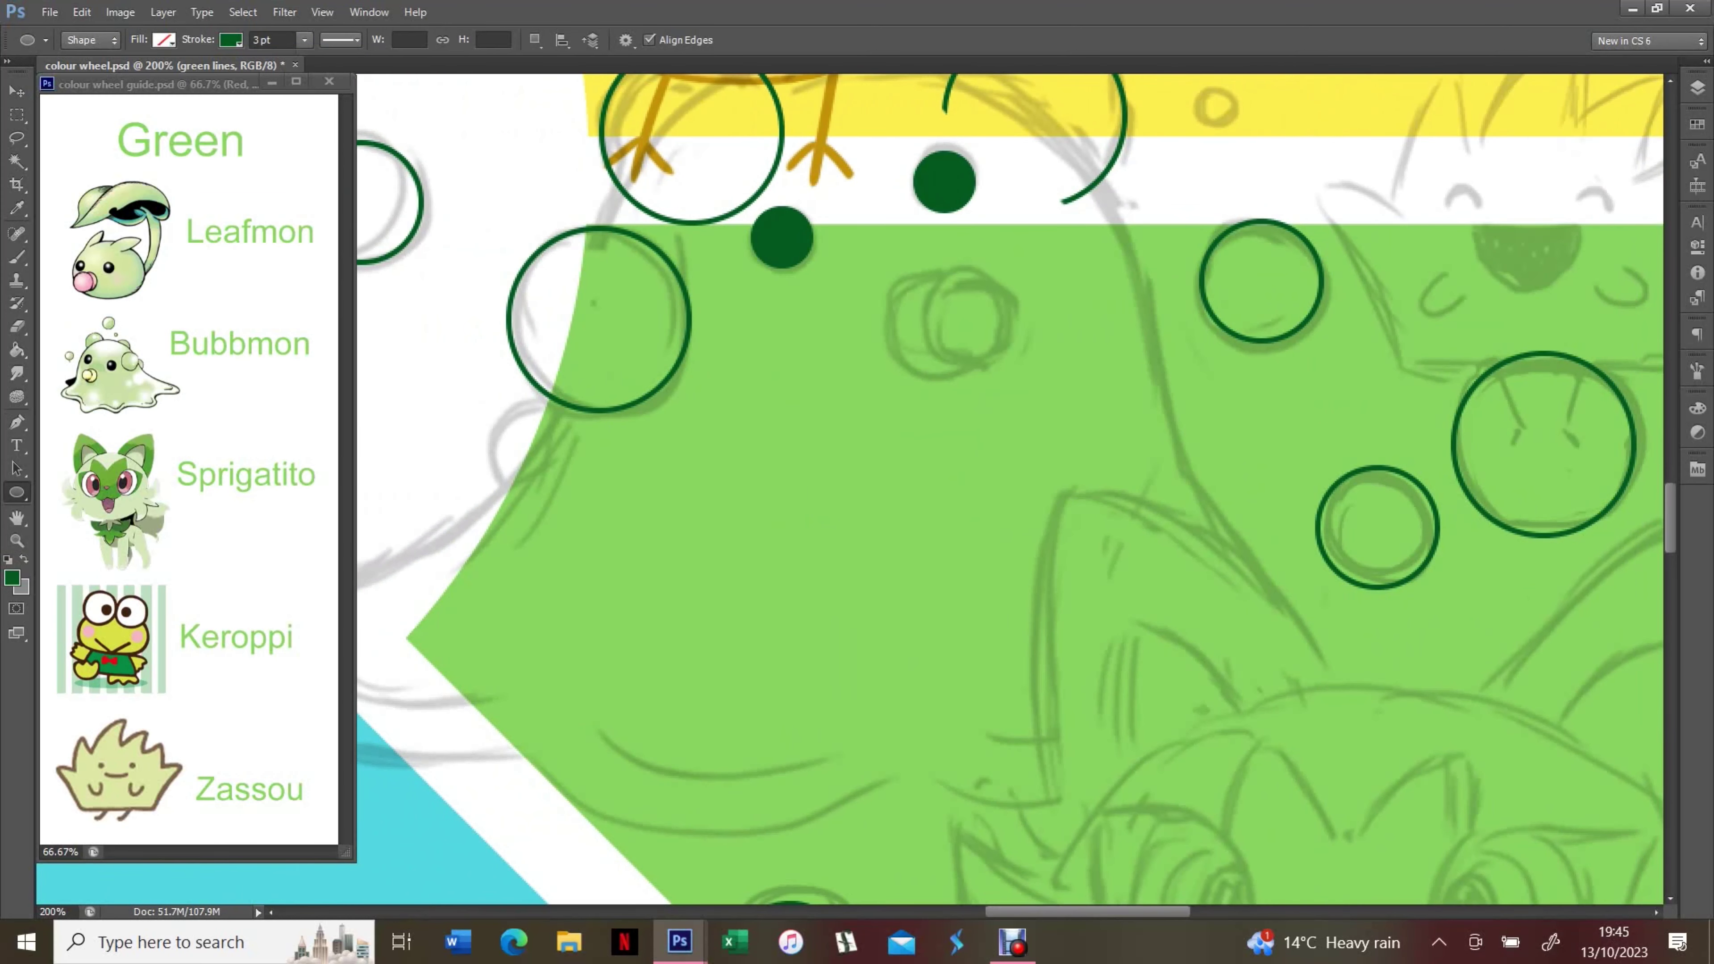
{"action": "left_click_drag", "start_coordinate": [921, 271], "coordinate": [1012, 363]}
{"action": "key", "text": "v"}
{"action": "key", "text": "ctrl+e"}
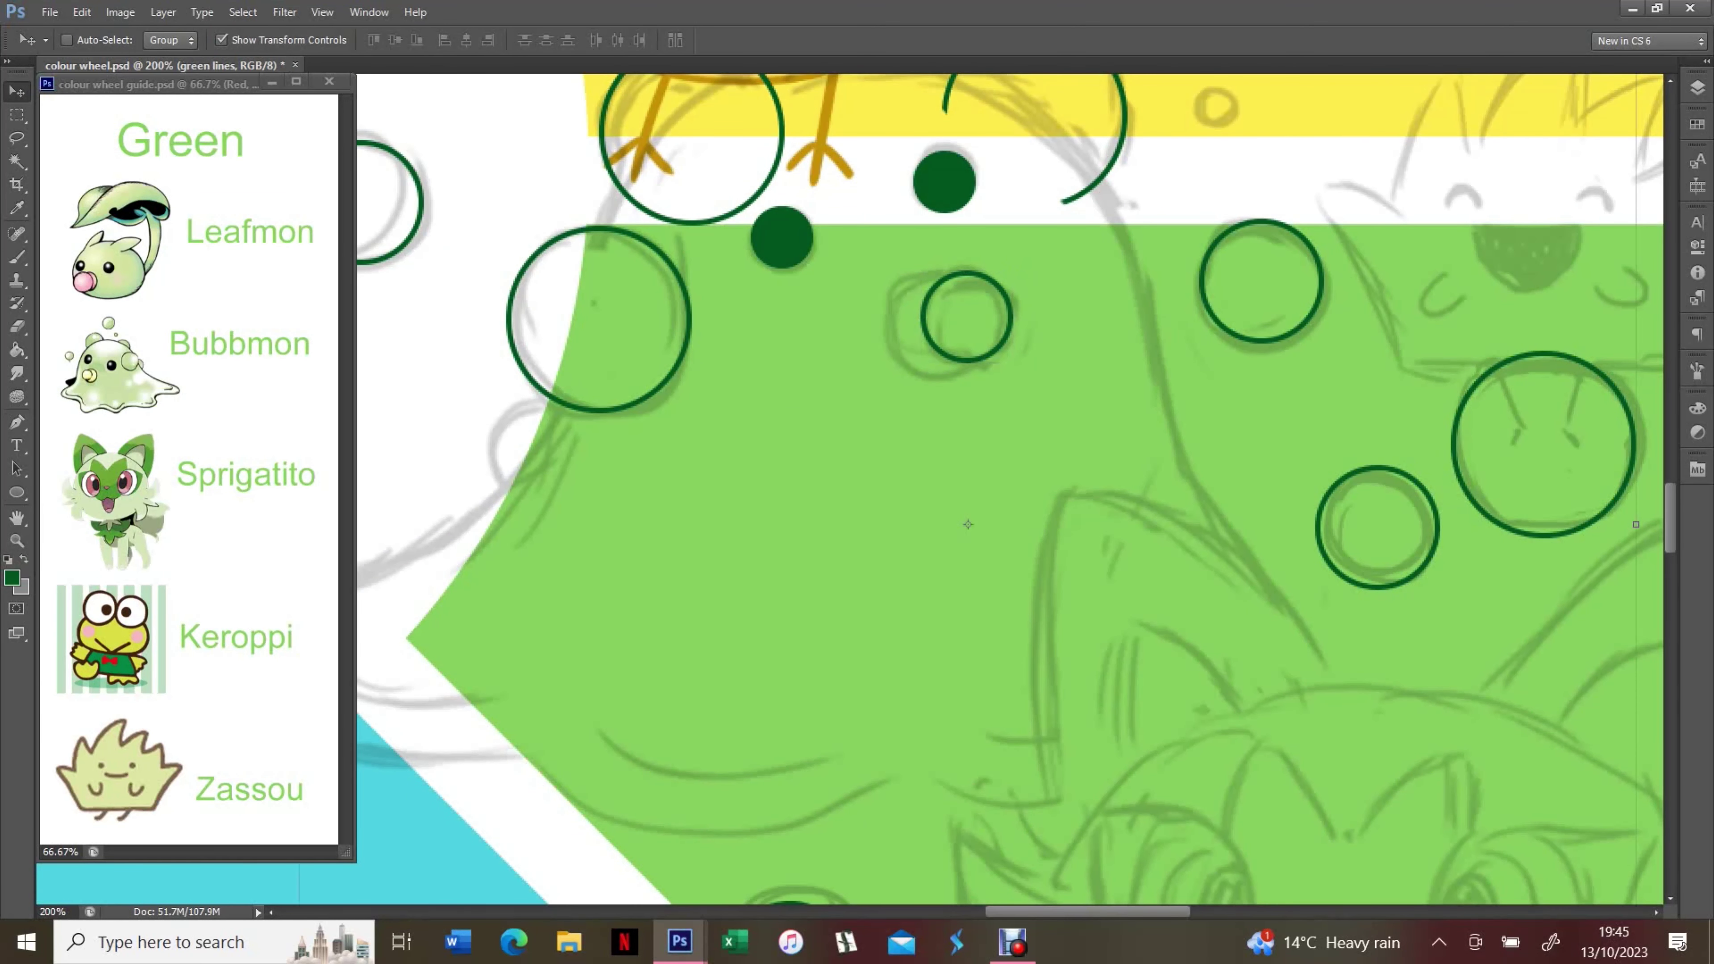
{"action": "key", "text": "u"}
{"action": "left_click_drag", "start_coordinate": [886, 266], "coordinate": [992, 374]}
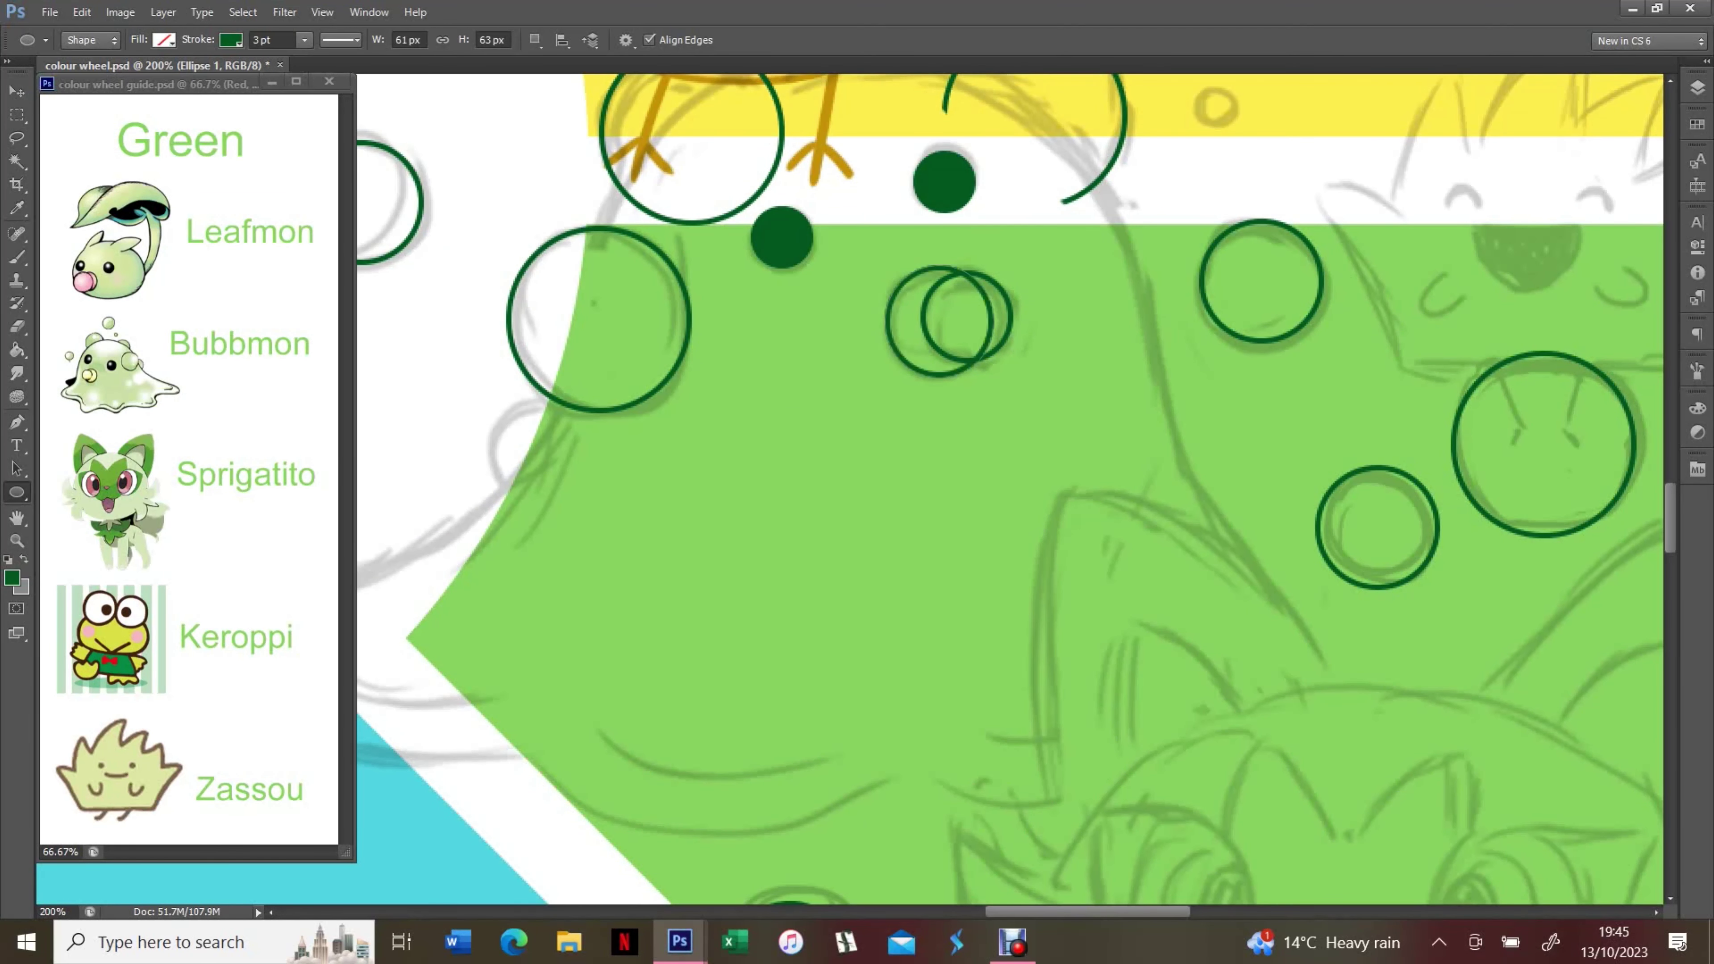
{"action": "left_click_drag", "start_coordinate": [964, 272], "coordinate": [986, 298]}
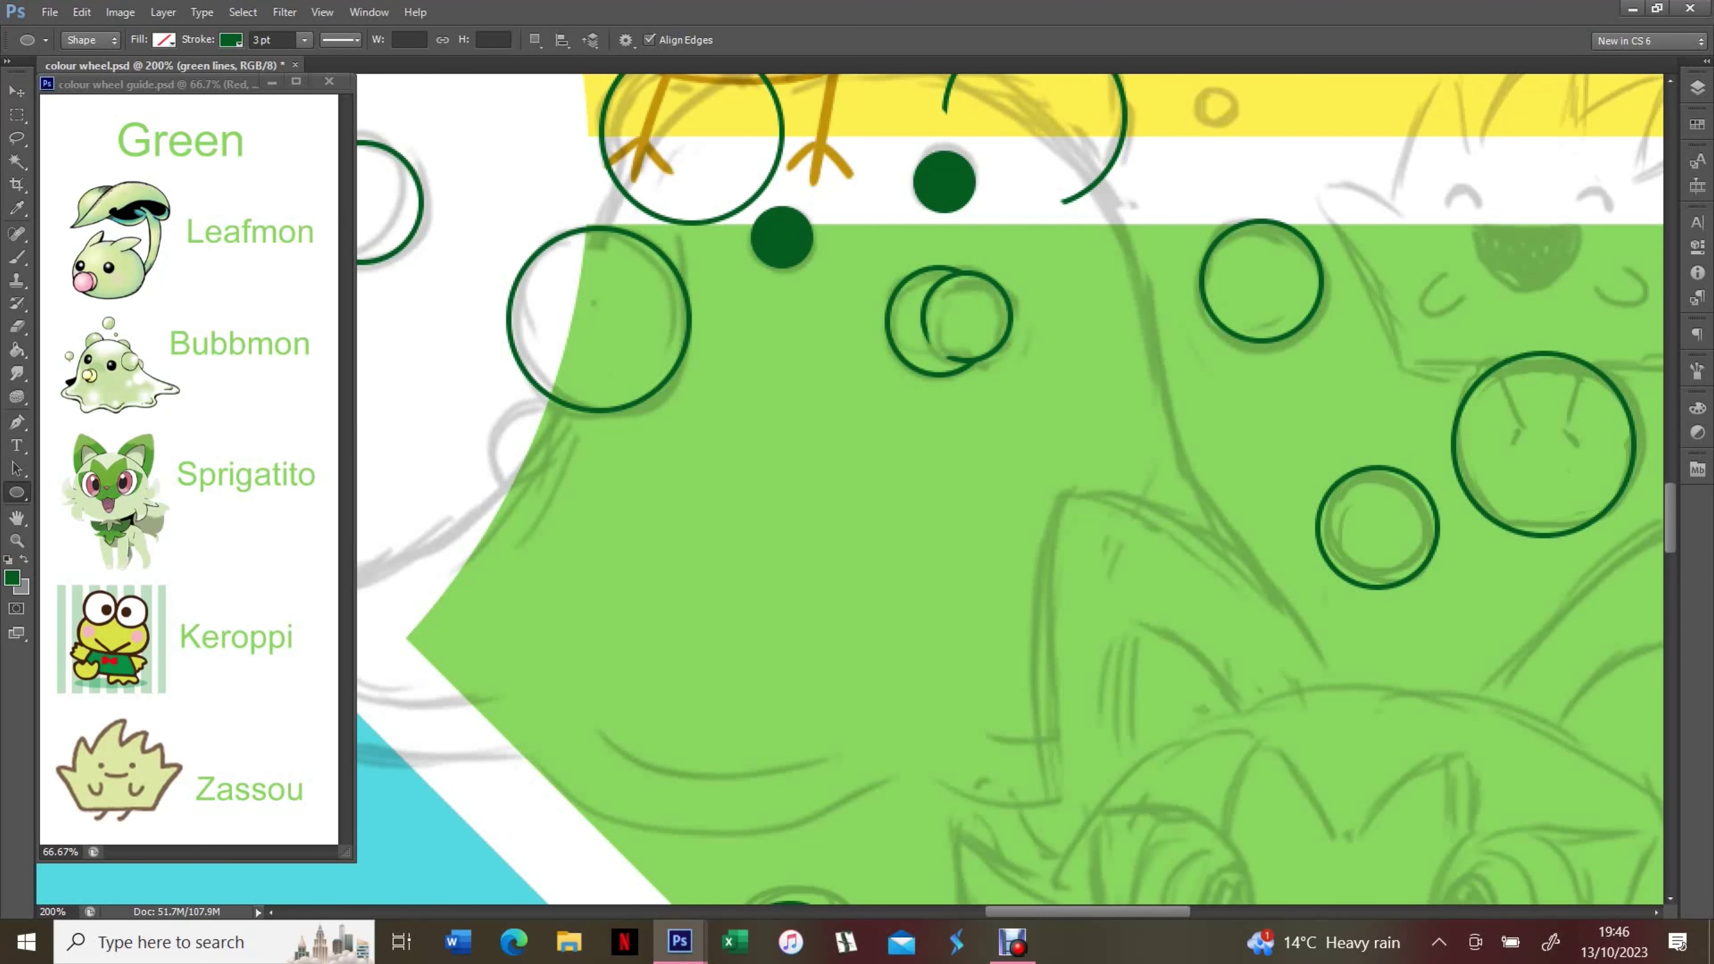
Draw a tiny round bubble on the yellow area between Bubbmon and Zassou and merge it into the line layer
{"action": "scroll", "coordinate": [1199, 334], "scroll_direction": "up", "scroll_amount": 3}
{"action": "left_click_drag", "start_coordinate": [1199, 334], "coordinate": [1237, 371]}
{"action": "key", "text": "ctrl+e"}
Draw a large circle outline for Keroppi's left eye, place a matching one on the right eye, and merge them
{"action": "scroll", "coordinate": [1236, 371], "scroll_direction": "right", "scroll_amount": 10}
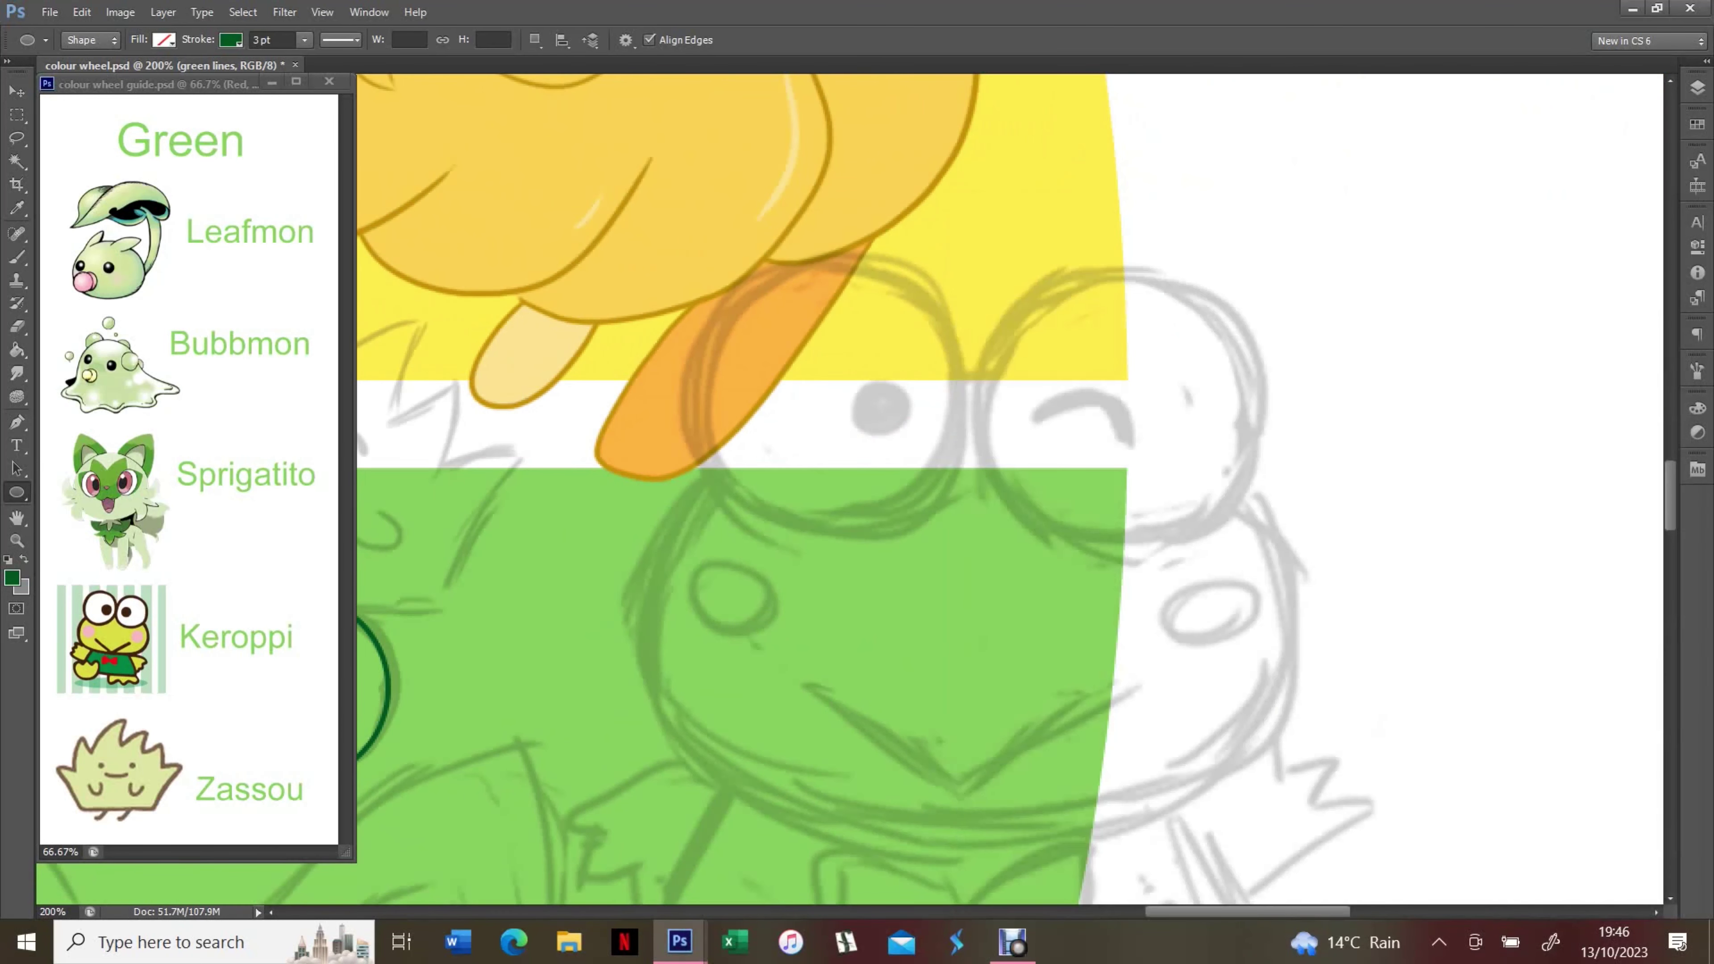
{"action": "mouse_move", "coordinate": [713, 269]}
{"action": "left_mouse_down"}
{"action": "mouse_move", "coordinate": [945, 503]}
{"action": "mouse_move", "coordinate": [1043, 534]}
{"action": "mouse_move", "coordinate": [1018, 575]}
{"action": "left_mouse_up"}
{"action": "key", "text": "v"}
{"action": "mouse_move", "coordinate": [864, 421]}
{"action": "left_mouse_down"}
{"action": "mouse_move", "coordinate": [833, 401]}
{"action": "mouse_move", "coordinate": [1117, 398]}
{"action": "left_mouse_up"}
{"action": "key", "text": "ctrl+t"}
{"action": "key", "text": "Return"}
{"action": "key", "text": "ctrl+e"}
Draw Zassou's curved eyes, filled mouth and two small legs with the 10 px brush
{"action": "scroll", "coordinate": [1511, 760], "scroll_direction": "left", "scroll_amount": 10}
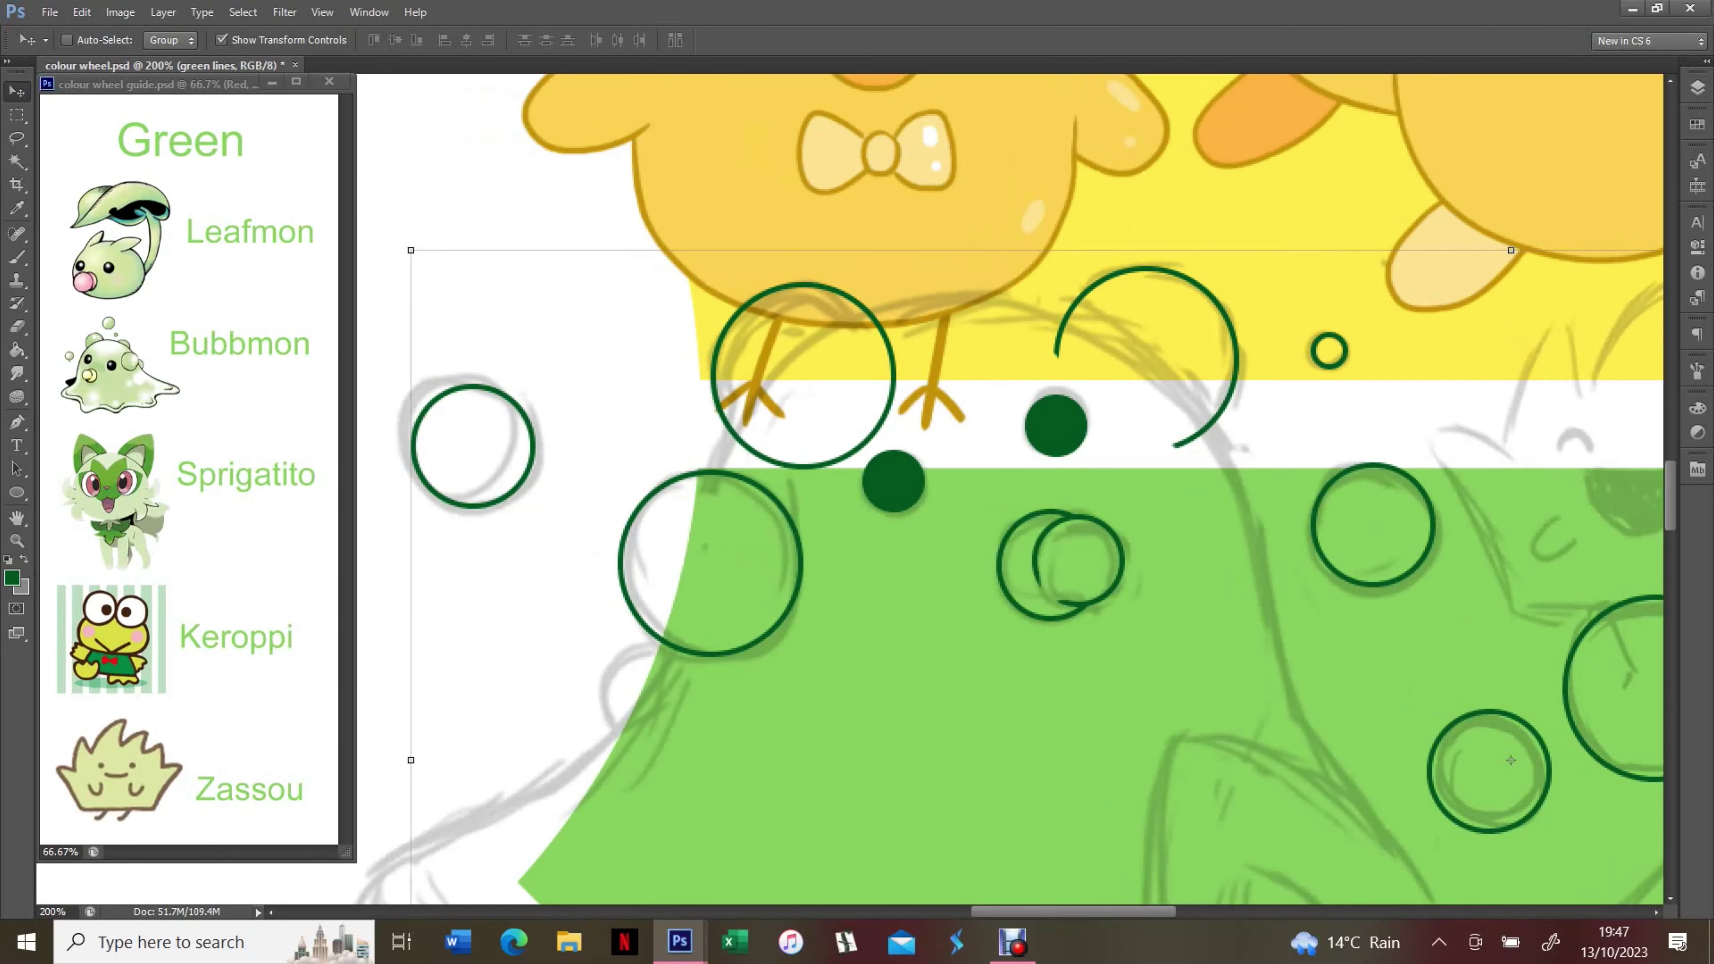
{"action": "scroll", "coordinate": [1511, 761], "scroll_direction": "down", "scroll_amount": 3}
{"action": "scroll", "coordinate": [945, 473], "scroll_direction": "right", "scroll_amount": 10}
{"action": "key", "text": "b"}
{"action": "left_click_drag", "start_coordinate": [611, 295], "coordinate": [776, 297]}
{"action": "mouse_move", "coordinate": [644, 319]}
{"action": "left_mouse_down"}
{"action": "mouse_move", "coordinate": [742, 319]}
{"action": "mouse_move", "coordinate": [716, 364]}
{"action": "left_mouse_up"}
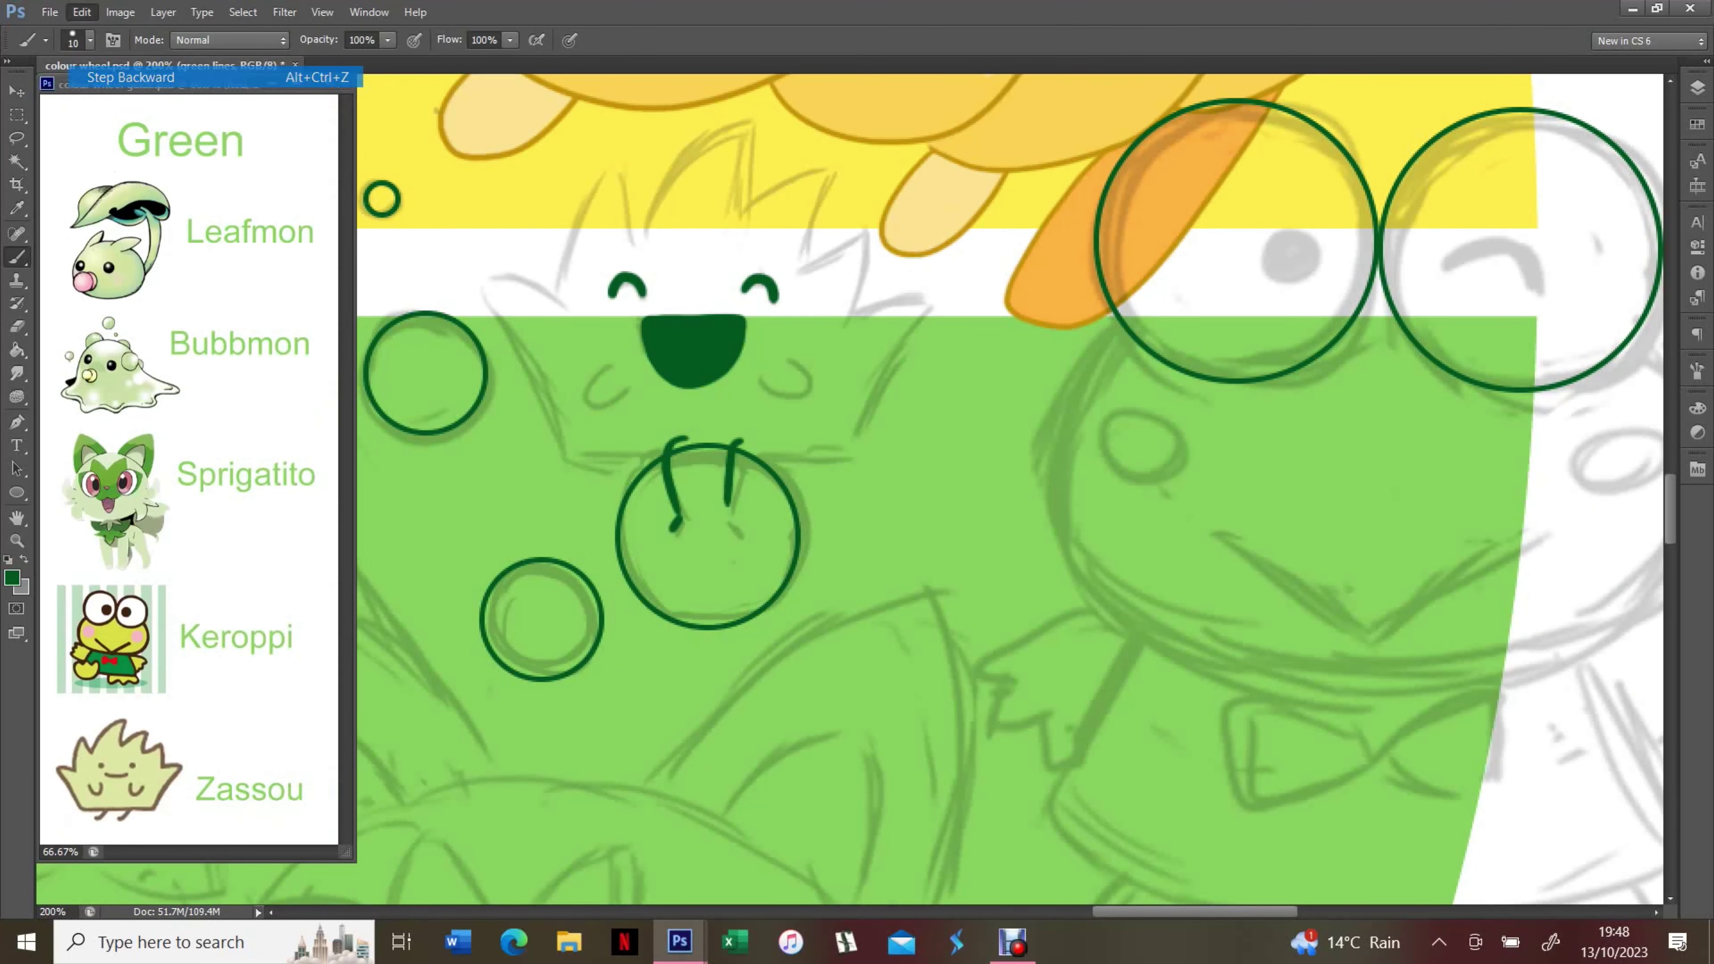
Draw Keroppi's round left pupil and the curved wink in the right eye with the 10 px brush
{"action": "scroll", "coordinate": [1012, 486], "scroll_direction": "right", "scroll_amount": 10}
{"action": "left_click_drag", "start_coordinate": [877, 244], "coordinate": [899, 266]}
{"action": "key", "text": "ctrl+z"}
{"action": "left_click_drag", "start_coordinate": [1043, 270], "coordinate": [1134, 302]}
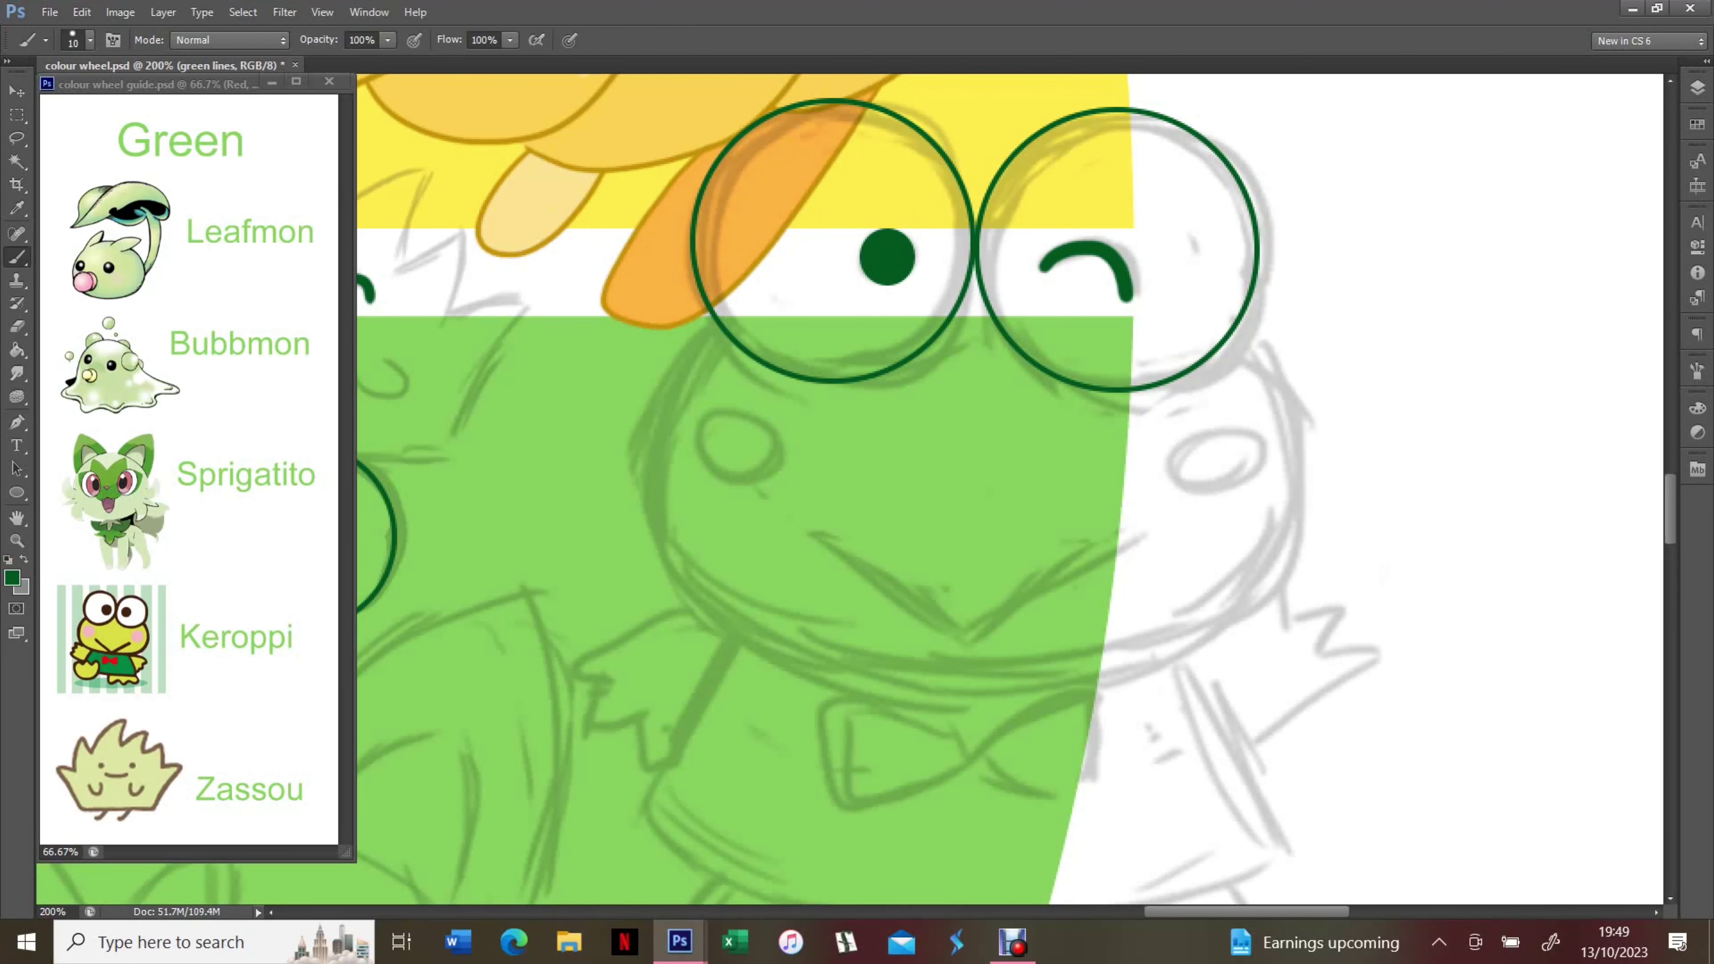
Ink Sprigatito's left outer ear, inner ear and left cheek fur tufts with a 5 px brush
{"action": "key", "text": "ctrl+0"}
{"action": "key", "text": "z"}
{"action": "left_click", "coordinate": [963, 496]}
{"action": "left_click", "coordinate": [1081, 666]}
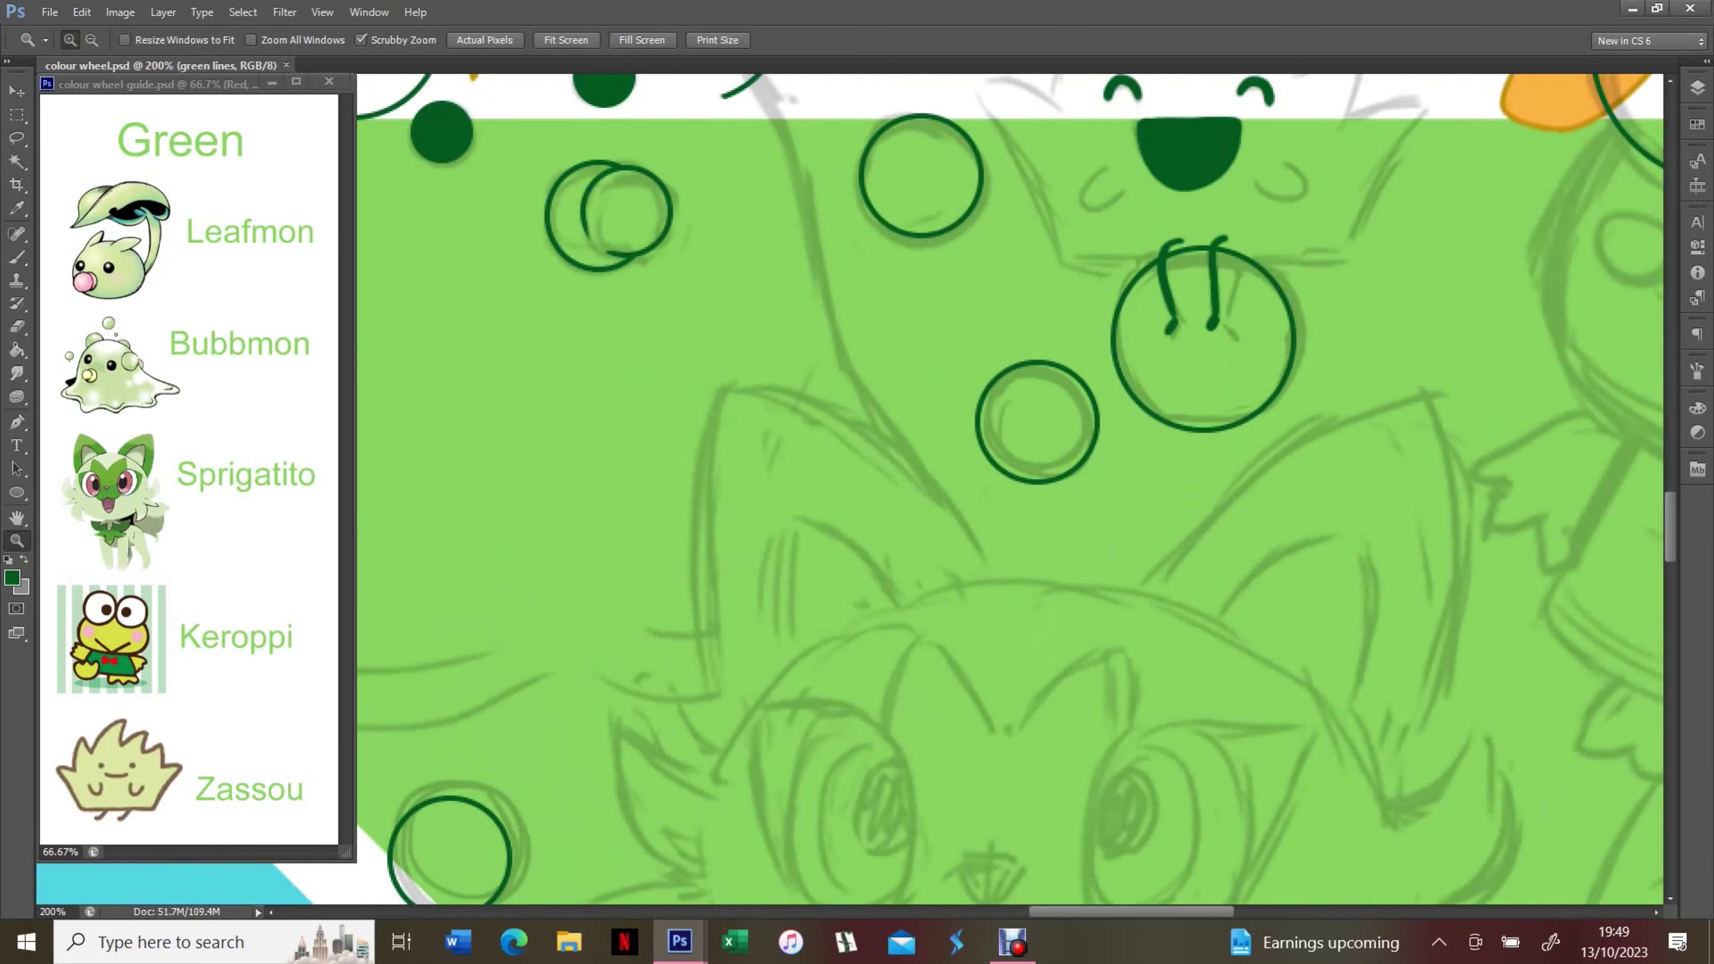
{"action": "key", "text": "b"}
{"action": "left_click_drag", "start_coordinate": [716, 756], "coordinate": [708, 384]}
{"action": "mouse_move", "coordinate": [708, 382]}
{"action": "left_mouse_down"}
{"action": "mouse_move", "coordinate": [983, 611]}
{"action": "mouse_move", "coordinate": [1012, 594]}
{"action": "mouse_move", "coordinate": [1058, 641]}
{"action": "left_mouse_up"}
{"action": "key", "text": "ctrl+z"}
{"action": "key", "text": "ctrl+z"}
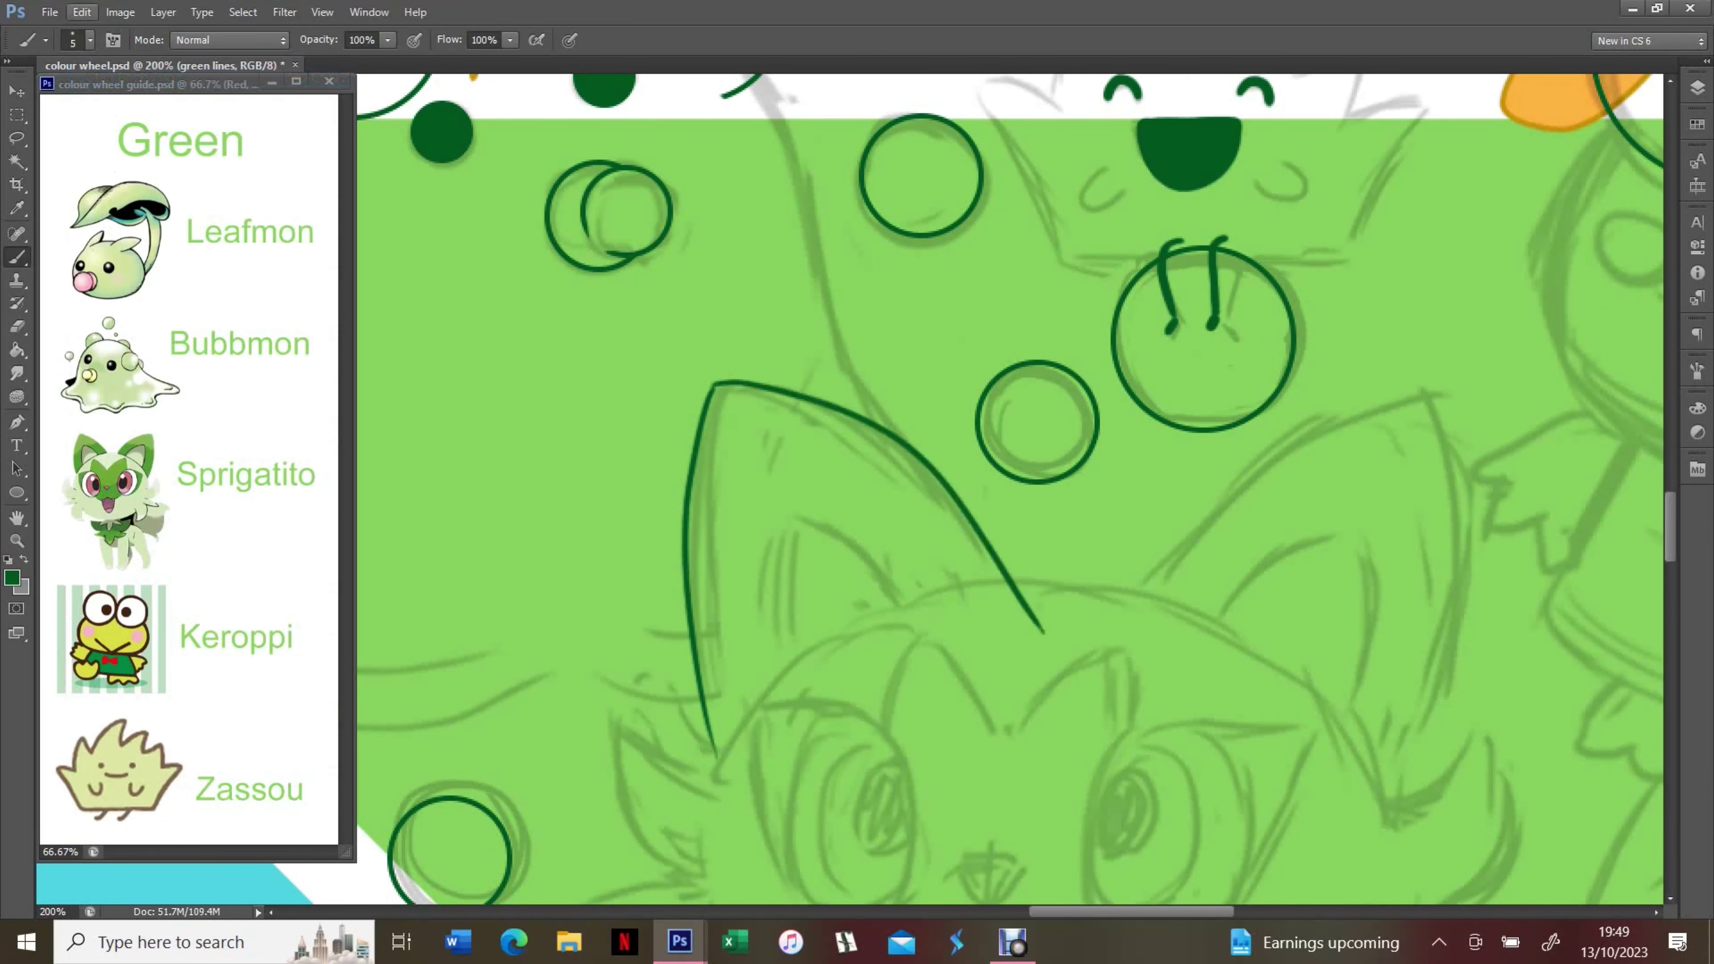
{"action": "key", "text": "ctrl+z"}
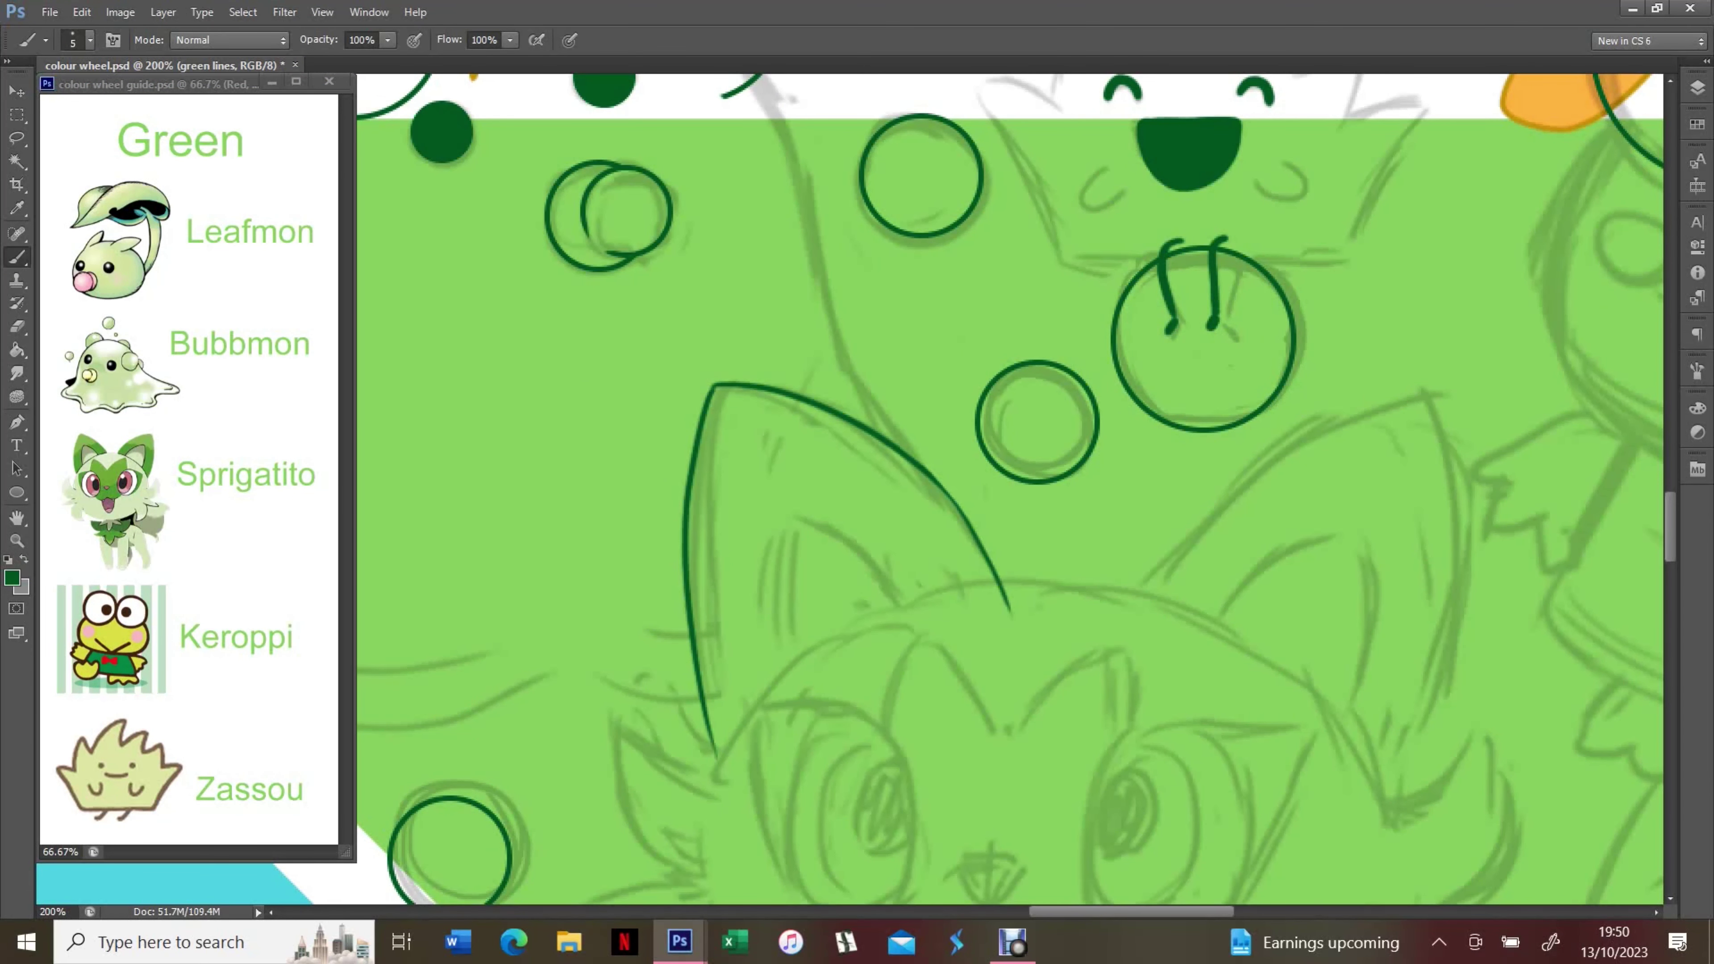
{"action": "left_click_drag", "start_coordinate": [793, 676], "coordinate": [921, 621]}
{"action": "scroll", "coordinate": [921, 621], "scroll_direction": "down", "scroll_amount": 5}
{"action": "left_click_drag", "start_coordinate": [732, 439], "coordinate": [699, 719]}
Draw an oval outline for Sprigatito's left eye, place a copy over the right eye, and merge it into the line layer
{"action": "key", "text": "u"}
{"action": "mouse_move", "coordinate": [786, 360]}
{"action": "left_mouse_down"}
{"action": "mouse_move", "coordinate": [877, 530]}
{"action": "mouse_move", "coordinate": [919, 567]}
{"action": "left_mouse_up"}
{"action": "key", "text": "ctrl+t"}
{"action": "key", "text": "Return"}
{"action": "left_click", "coordinate": [82, 12]}
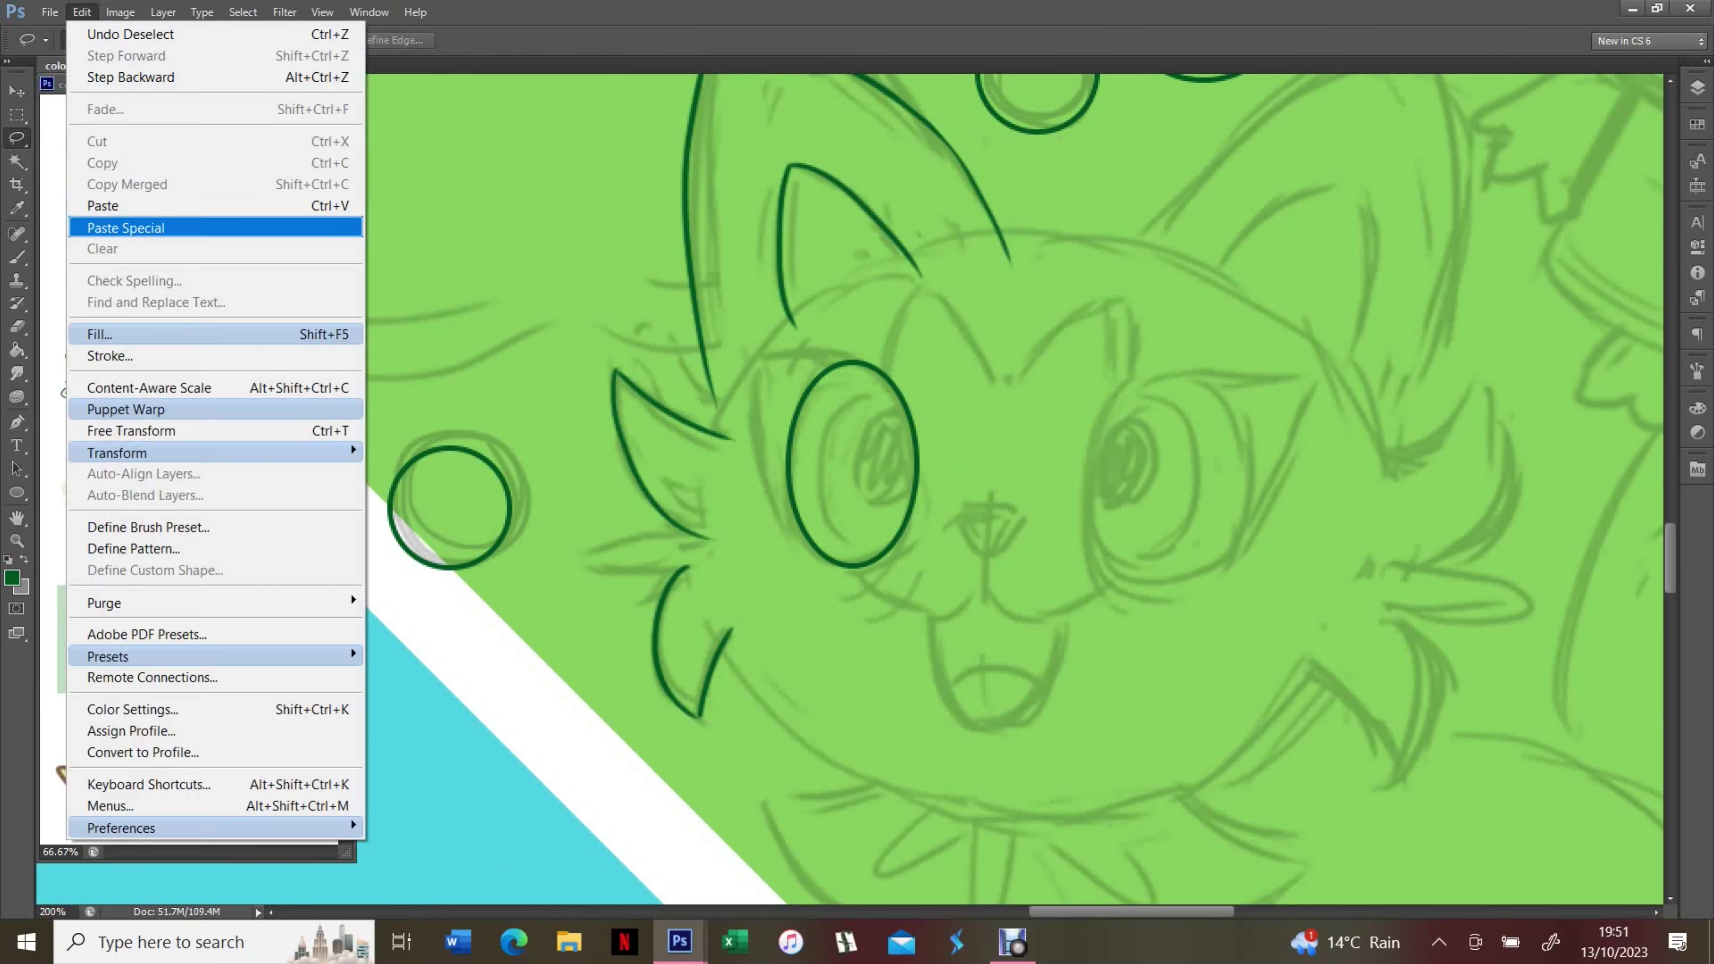
{"action": "left_click", "coordinate": [153, 226]}
{"action": "mouse_move", "coordinate": [1148, 473]}
{"action": "left_mouse_down"}
{"action": "mouse_move", "coordinate": [901, 465]}
{"action": "mouse_move", "coordinate": [1155, 465]}
{"action": "left_mouse_up"}
{"action": "key", "text": "Return"}
{"action": "key", "text": "ctrl+e"}
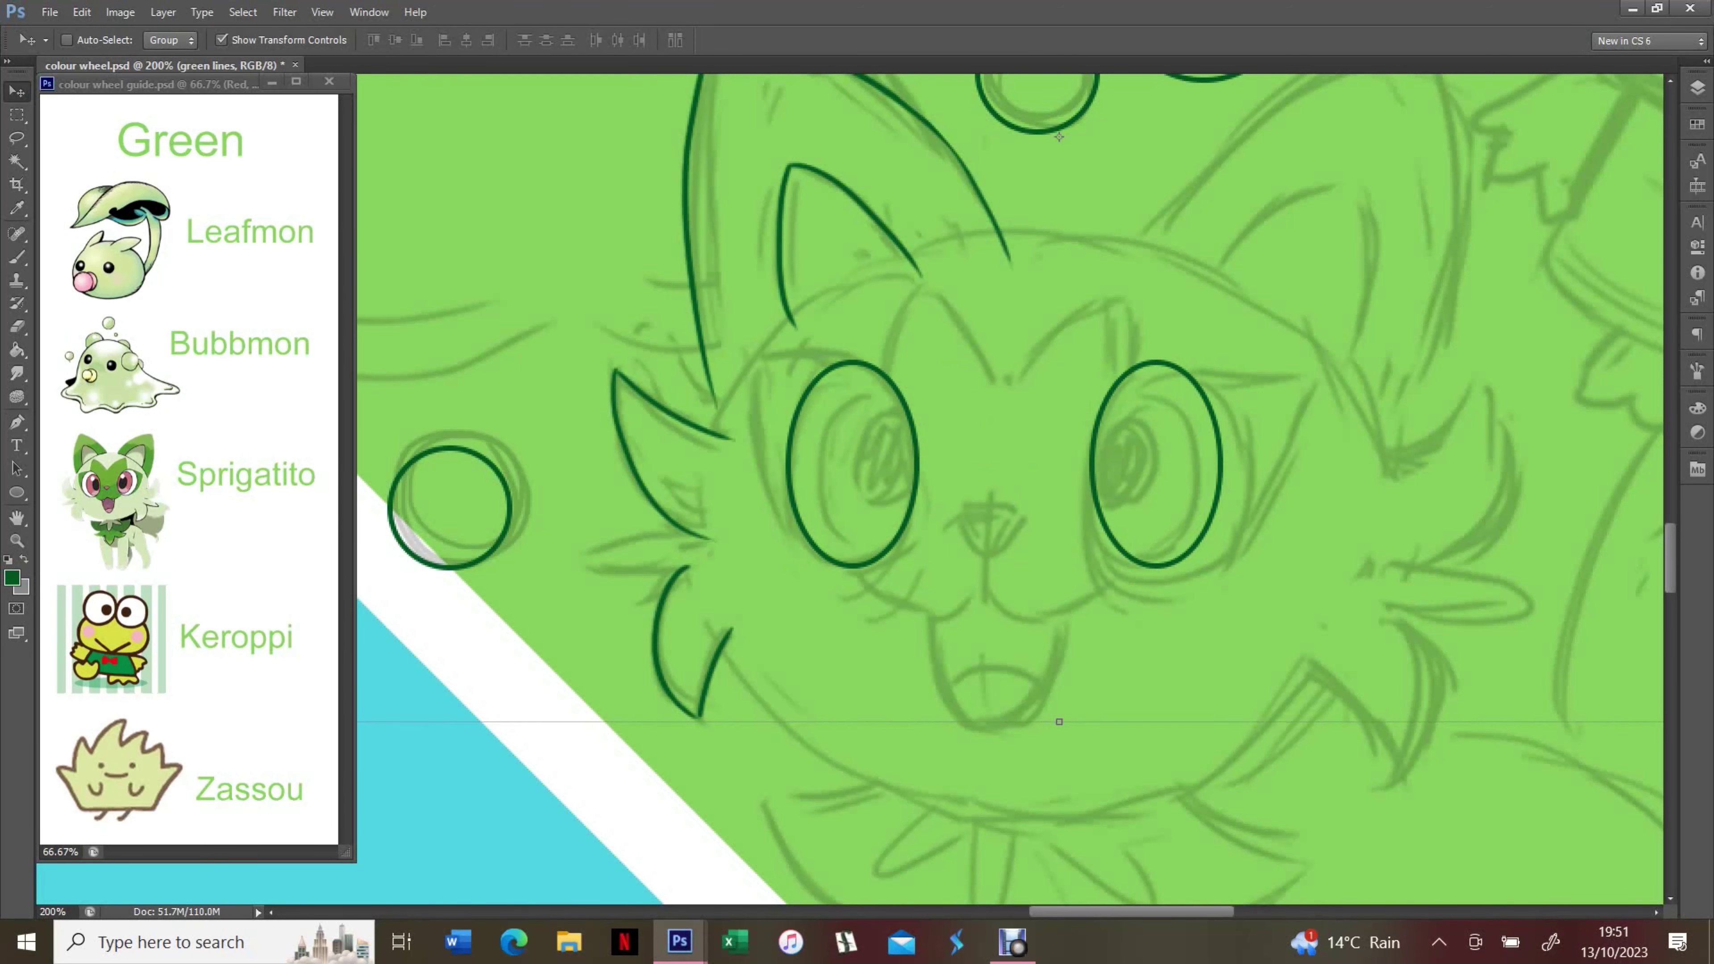
Ink Sprigatito's nose and the outer and inner outlines of its right ear
{"action": "key", "text": "b"}
{"action": "mouse_move", "coordinate": [979, 547]}
{"action": "left_mouse_down"}
{"action": "mouse_move", "coordinate": [1020, 523]}
{"action": "mouse_move", "coordinate": [777, 725]}
{"action": "left_mouse_up"}
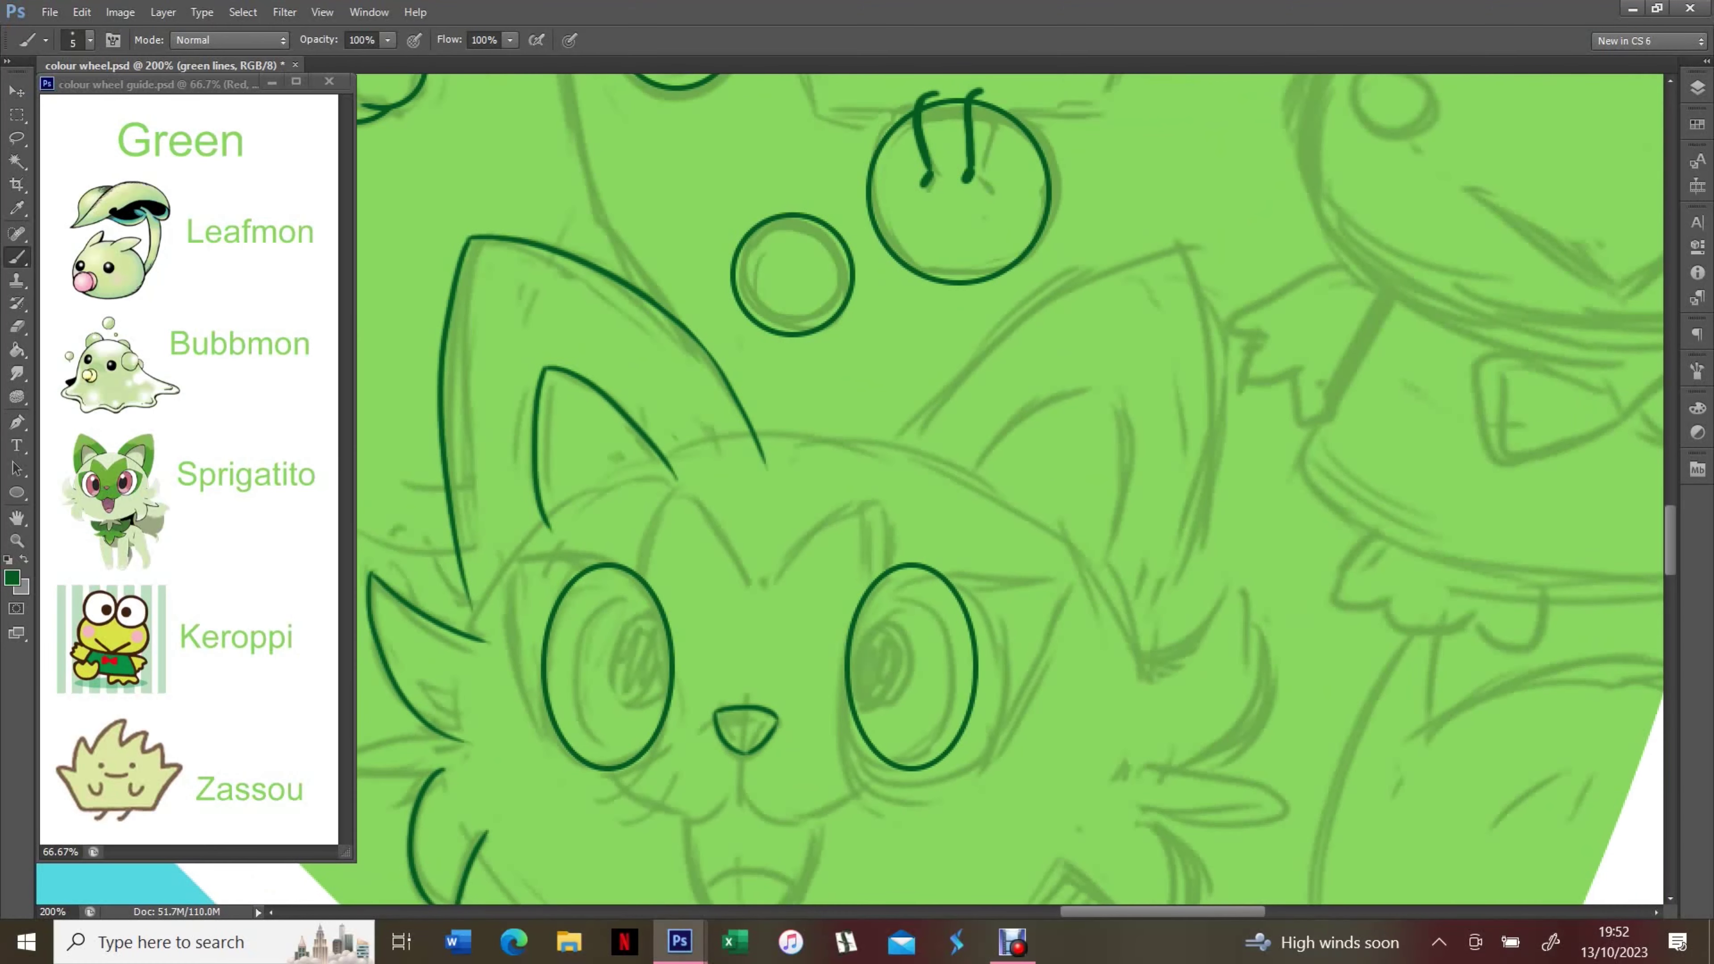
{"action": "left_click_drag", "start_coordinate": [871, 466], "coordinate": [1107, 665]}
{"action": "left_click_drag", "start_coordinate": [955, 487], "coordinate": [1074, 594]}
{"action": "key", "text": "ctrl+z"}
{"action": "scroll", "coordinate": [1012, 486], "scroll_direction": "down", "scroll_amount": 3}
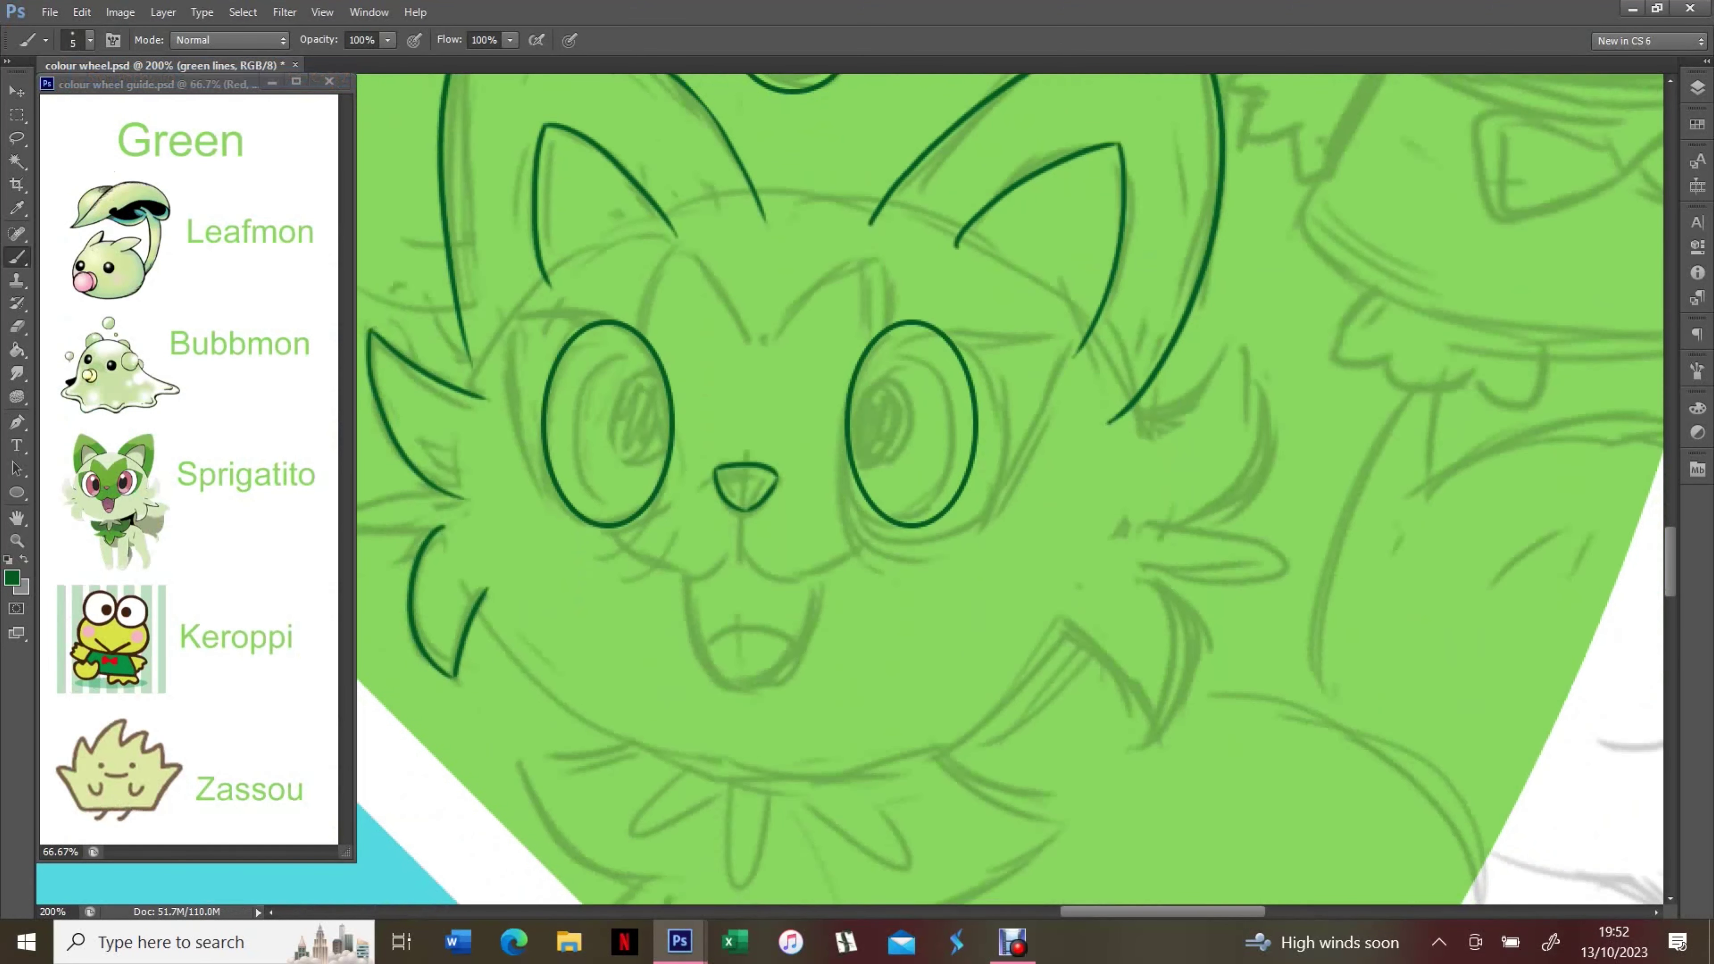
Ink the upper and lower fur tufts on Sprigatito's right cheek
{"action": "left_click_drag", "start_coordinate": [1134, 421], "coordinate": [1128, 540]}
{"action": "left_click_drag", "start_coordinate": [1147, 571], "coordinate": [1128, 753]}
{"action": "left_click_drag", "start_coordinate": [1060, 617], "coordinate": [1140, 745]}
Ink the three pointed leaves of the collar beneath Sprigatito's chin
{"action": "scroll", "coordinate": [1012, 486], "scroll_direction": "down", "scroll_amount": 3}
{"action": "left_click_drag", "start_coordinate": [687, 537], "coordinate": [910, 618]}
{"action": "key", "text": "ctrl+z"}
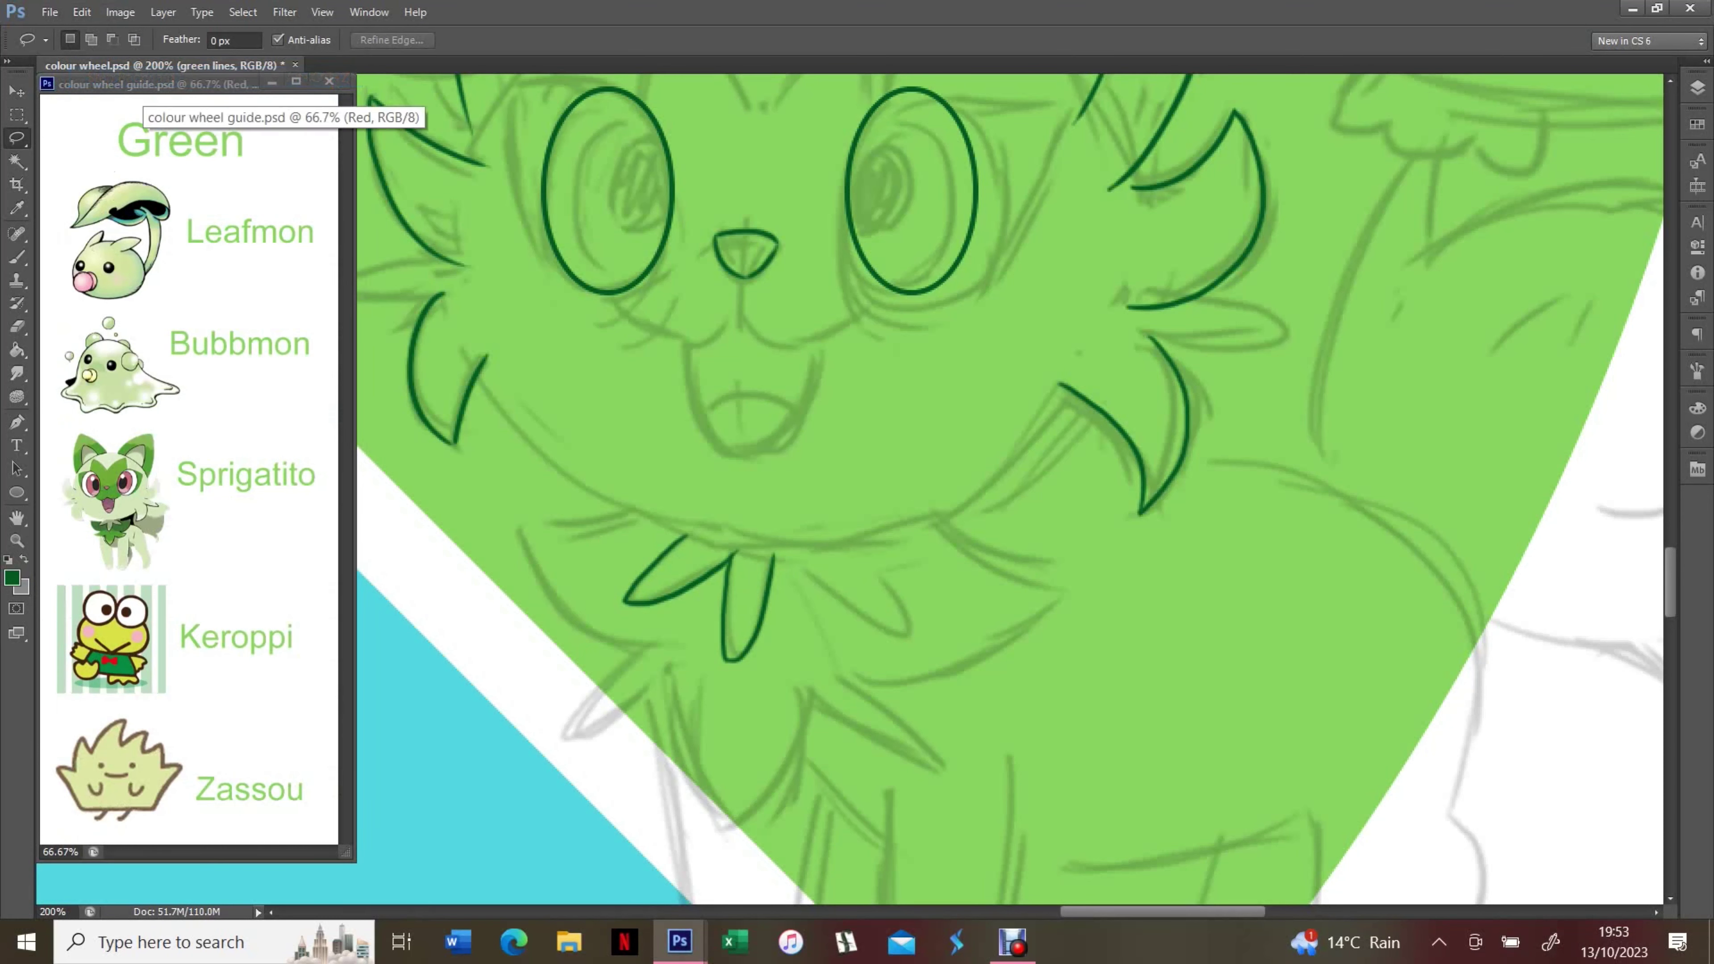
{"action": "left_click_drag", "start_coordinate": [776, 559], "coordinate": [911, 618]}
{"action": "left_click", "coordinate": [49, 11]}
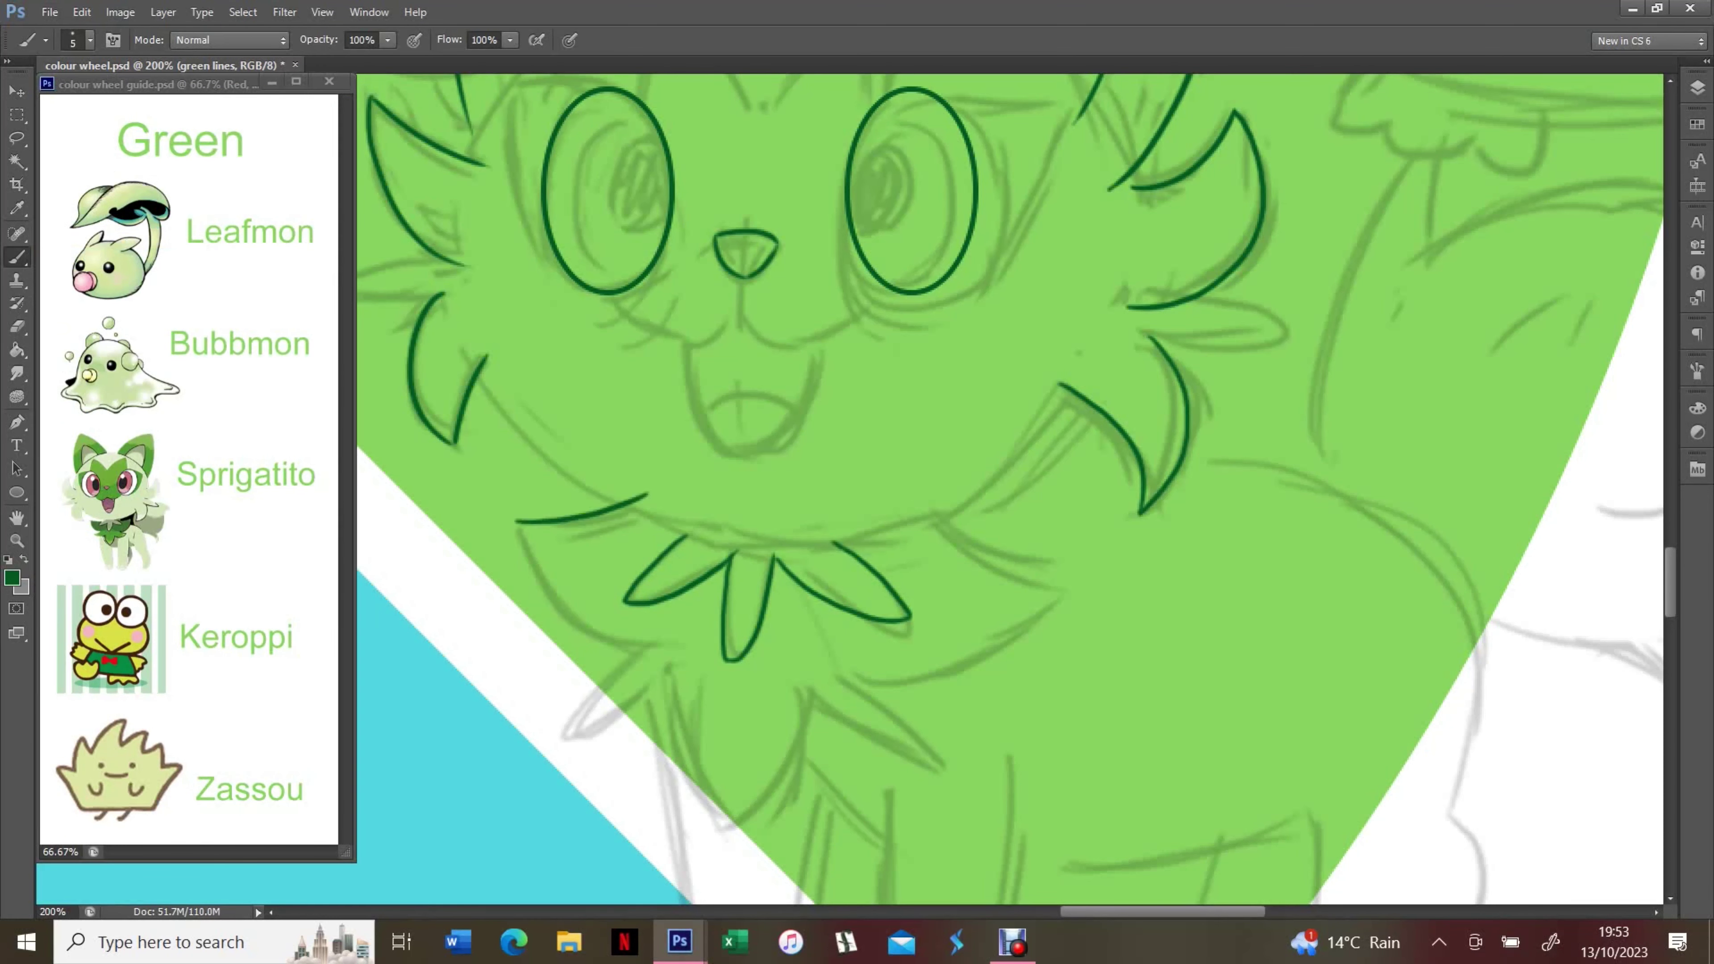
Ink the left, centre and right leaf-shaped fur tufts on Sprigatito's chest
{"action": "left_click_drag", "start_coordinate": [515, 522], "coordinate": [679, 647]}
{"action": "left_click_drag", "start_coordinate": [662, 665], "coordinate": [736, 827]}
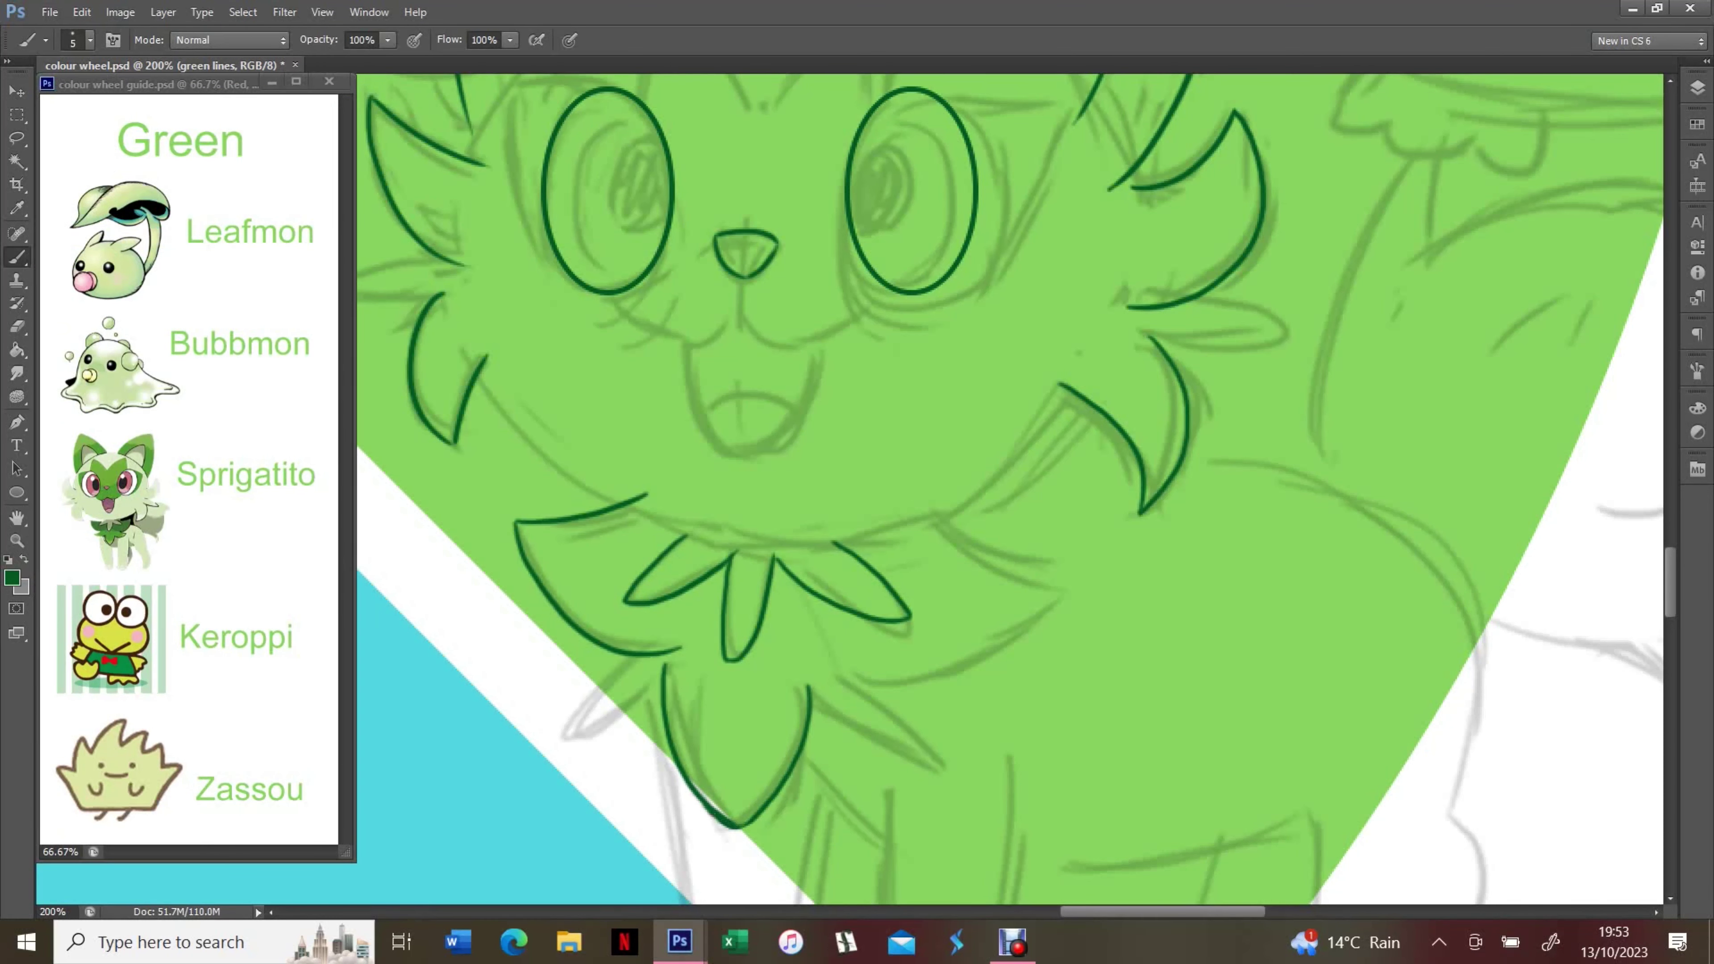
{"action": "left_click_drag", "start_coordinate": [930, 512], "coordinate": [1079, 574]}
{"action": "left_click_drag", "start_coordinate": [1084, 585], "coordinate": [840, 673]}
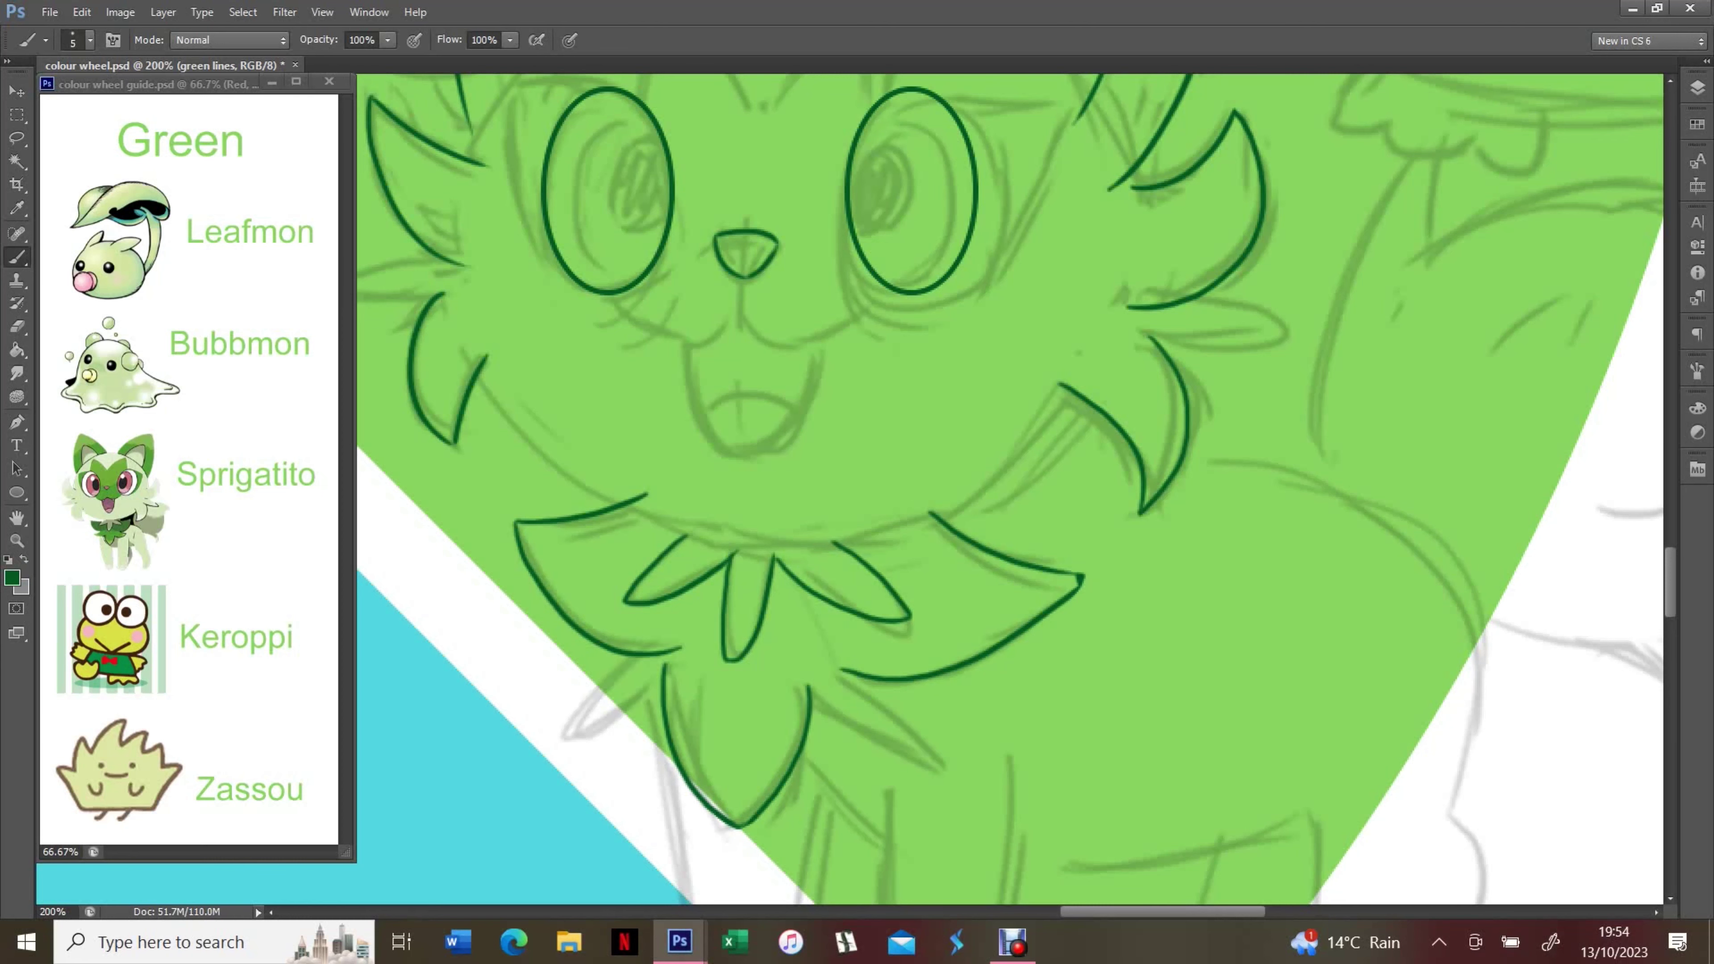
Ink Sprigatito's front leg and the outline of its rear leg
{"action": "scroll", "coordinate": [1012, 486], "scroll_direction": "down", "scroll_amount": 5}
{"action": "left_click_drag", "start_coordinate": [884, 507], "coordinate": [1021, 482]}
{"action": "scroll", "coordinate": [1012, 486], "scroll_direction": "down", "scroll_amount": 3}
{"action": "left_click_drag", "start_coordinate": [1370, 405], "coordinate": [1290, 773]}
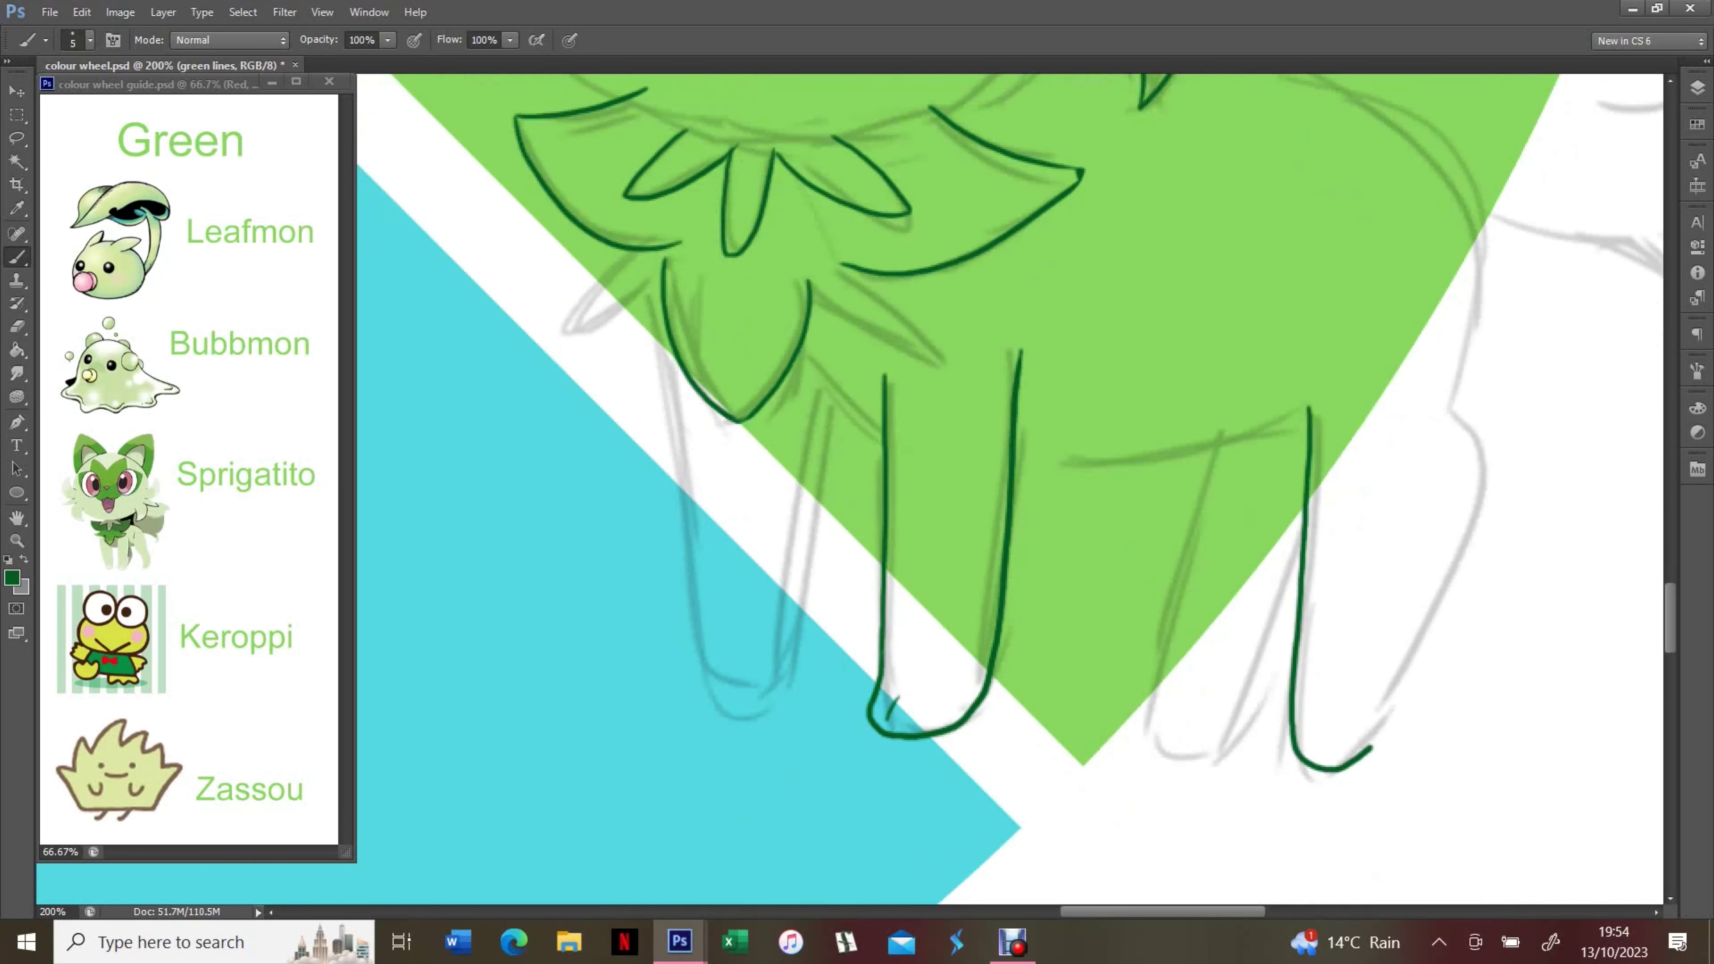
{"action": "left_click_drag", "start_coordinate": [1475, 400], "coordinate": [1370, 749]}
Ink the slanted left and right sides of Keroppi's body beneath the head, redoing the right side
{"action": "scroll", "coordinate": [1012, 486], "scroll_direction": "up", "scroll_amount": 12}
{"action": "scroll", "coordinate": [1012, 486], "scroll_direction": "up", "scroll_amount": 9}
{"action": "left_click_drag", "start_coordinate": [865, 418], "coordinate": [877, 447]}
{"action": "left_click_drag", "start_coordinate": [1012, 409], "coordinate": [1026, 449]}
{"action": "mouse_move", "coordinate": [806, 344]}
{"action": "left_mouse_down"}
{"action": "mouse_move", "coordinate": [890, 291]}
{"action": "mouse_move", "coordinate": [1051, 302]}
{"action": "mouse_move", "coordinate": [1177, 513]}
{"action": "left_mouse_up"}
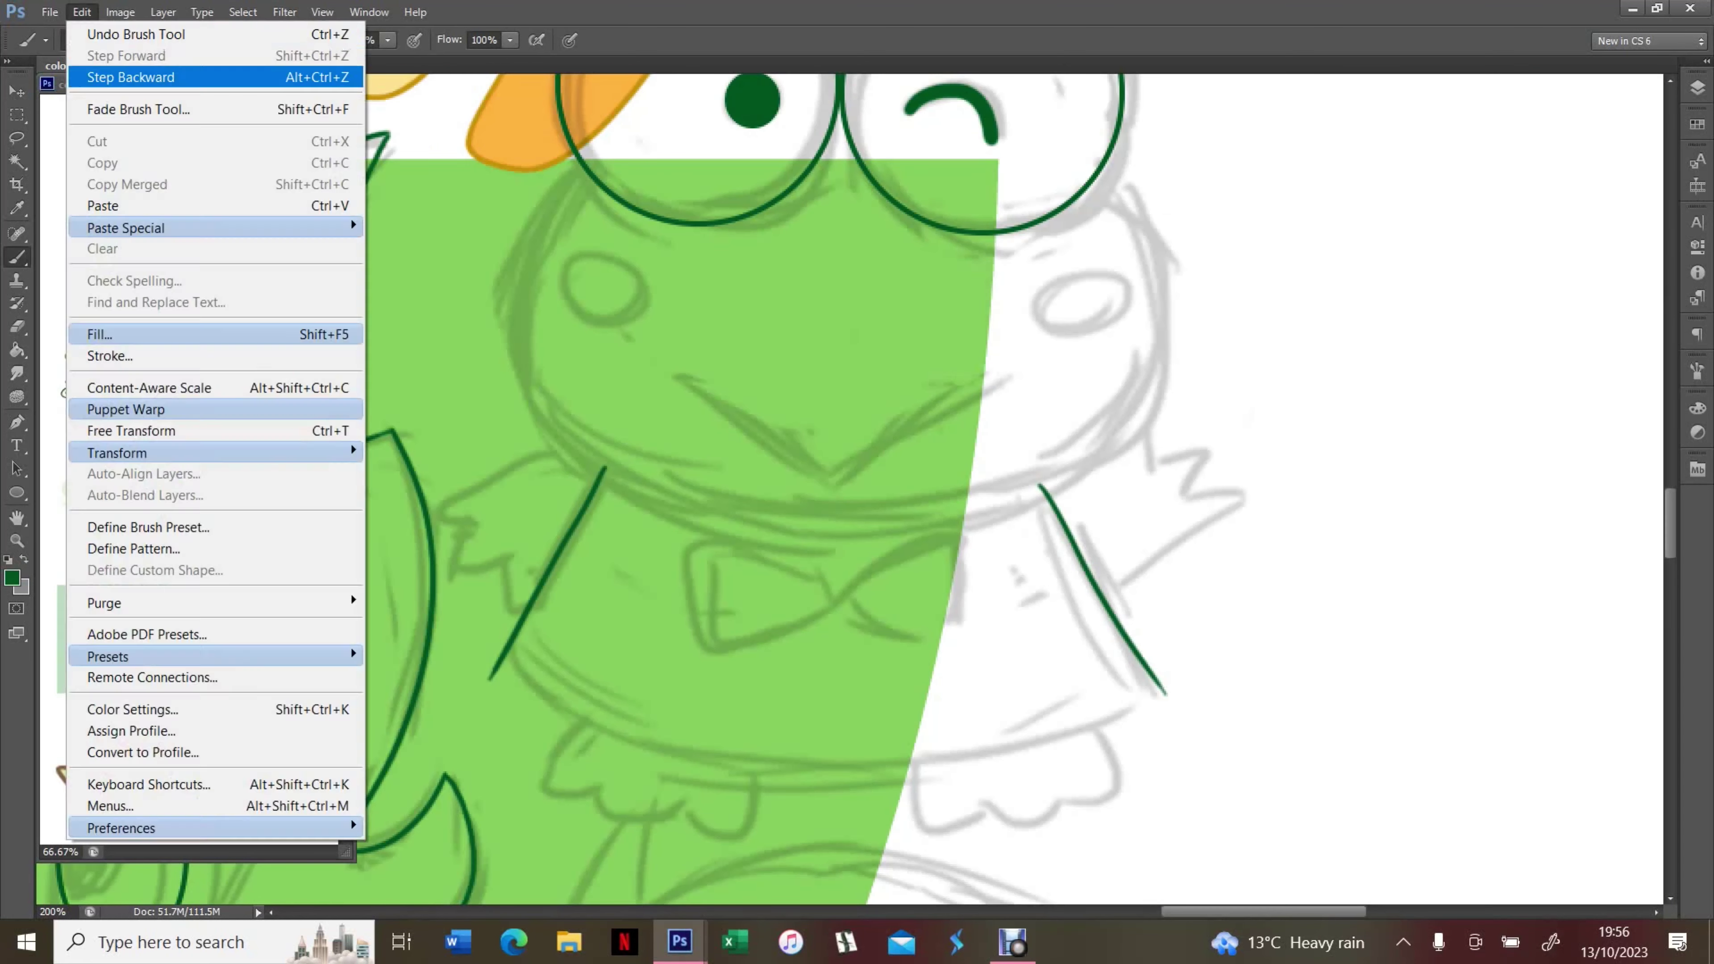
{"action": "left_click", "coordinate": [432, 72]}
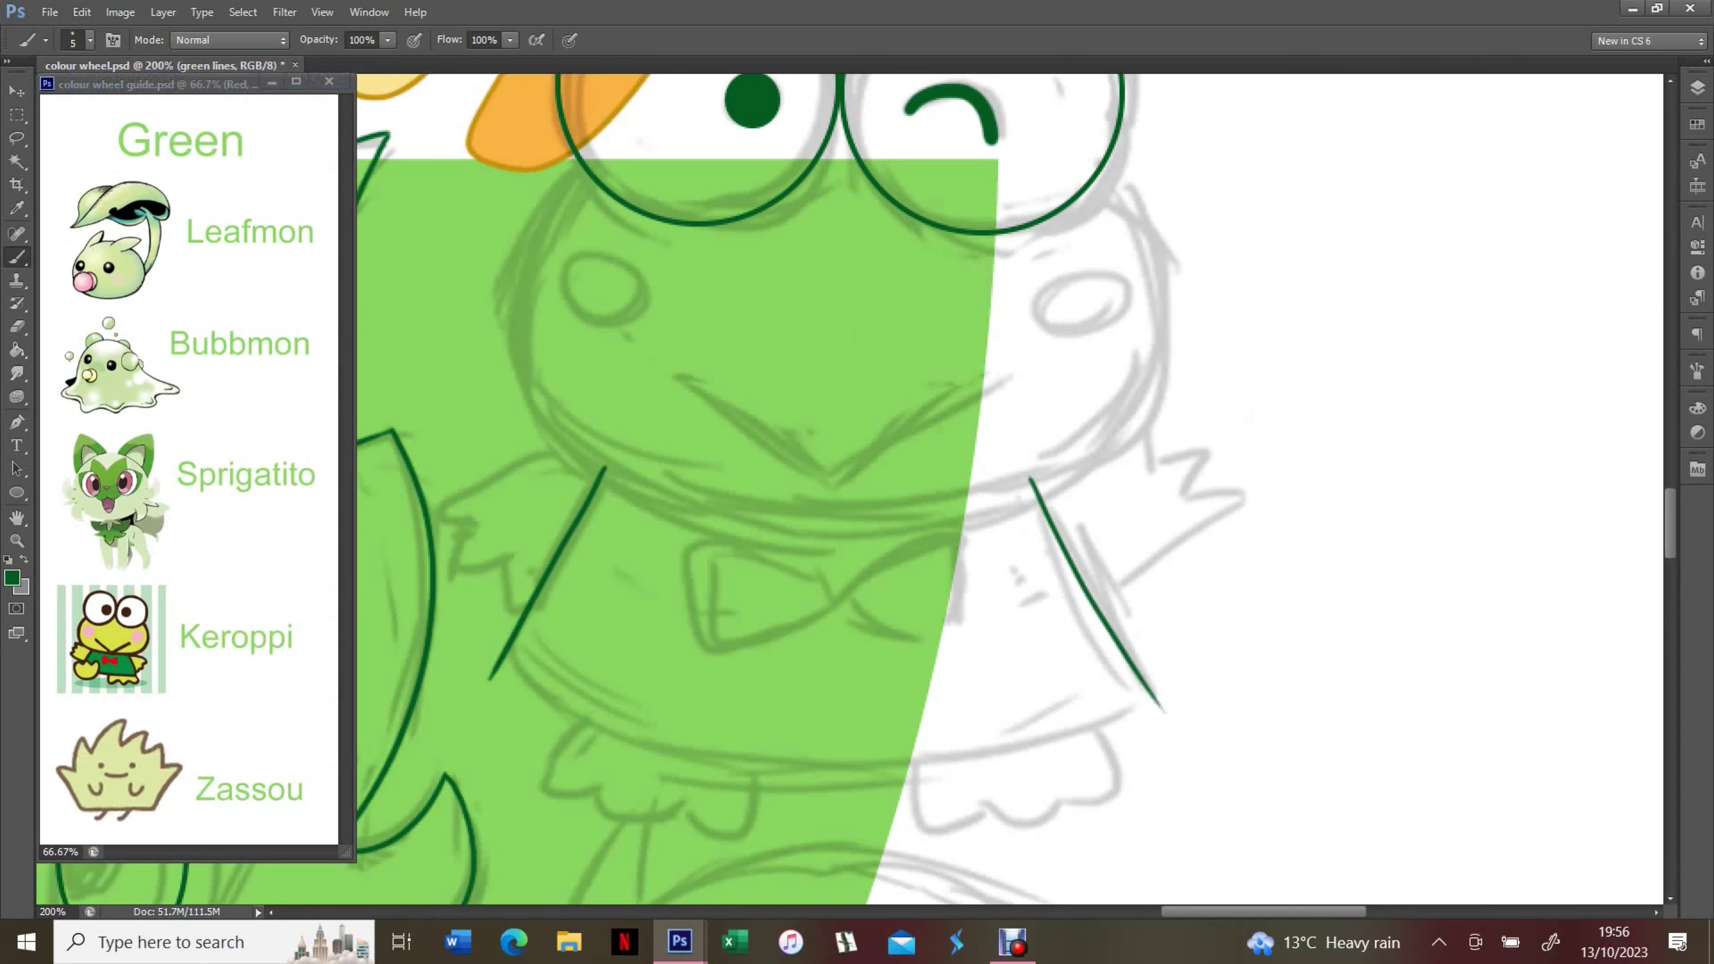
Ink Keroppi's two scalloped feet below the shirt hem
{"action": "scroll", "coordinate": [1012, 486], "scroll_direction": "down", "scroll_amount": 4}
{"action": "mouse_move", "coordinate": [587, 533]}
{"action": "left_mouse_down"}
{"action": "mouse_move", "coordinate": [604, 631]}
{"action": "mouse_move", "coordinate": [749, 561]}
{"action": "left_mouse_up"}
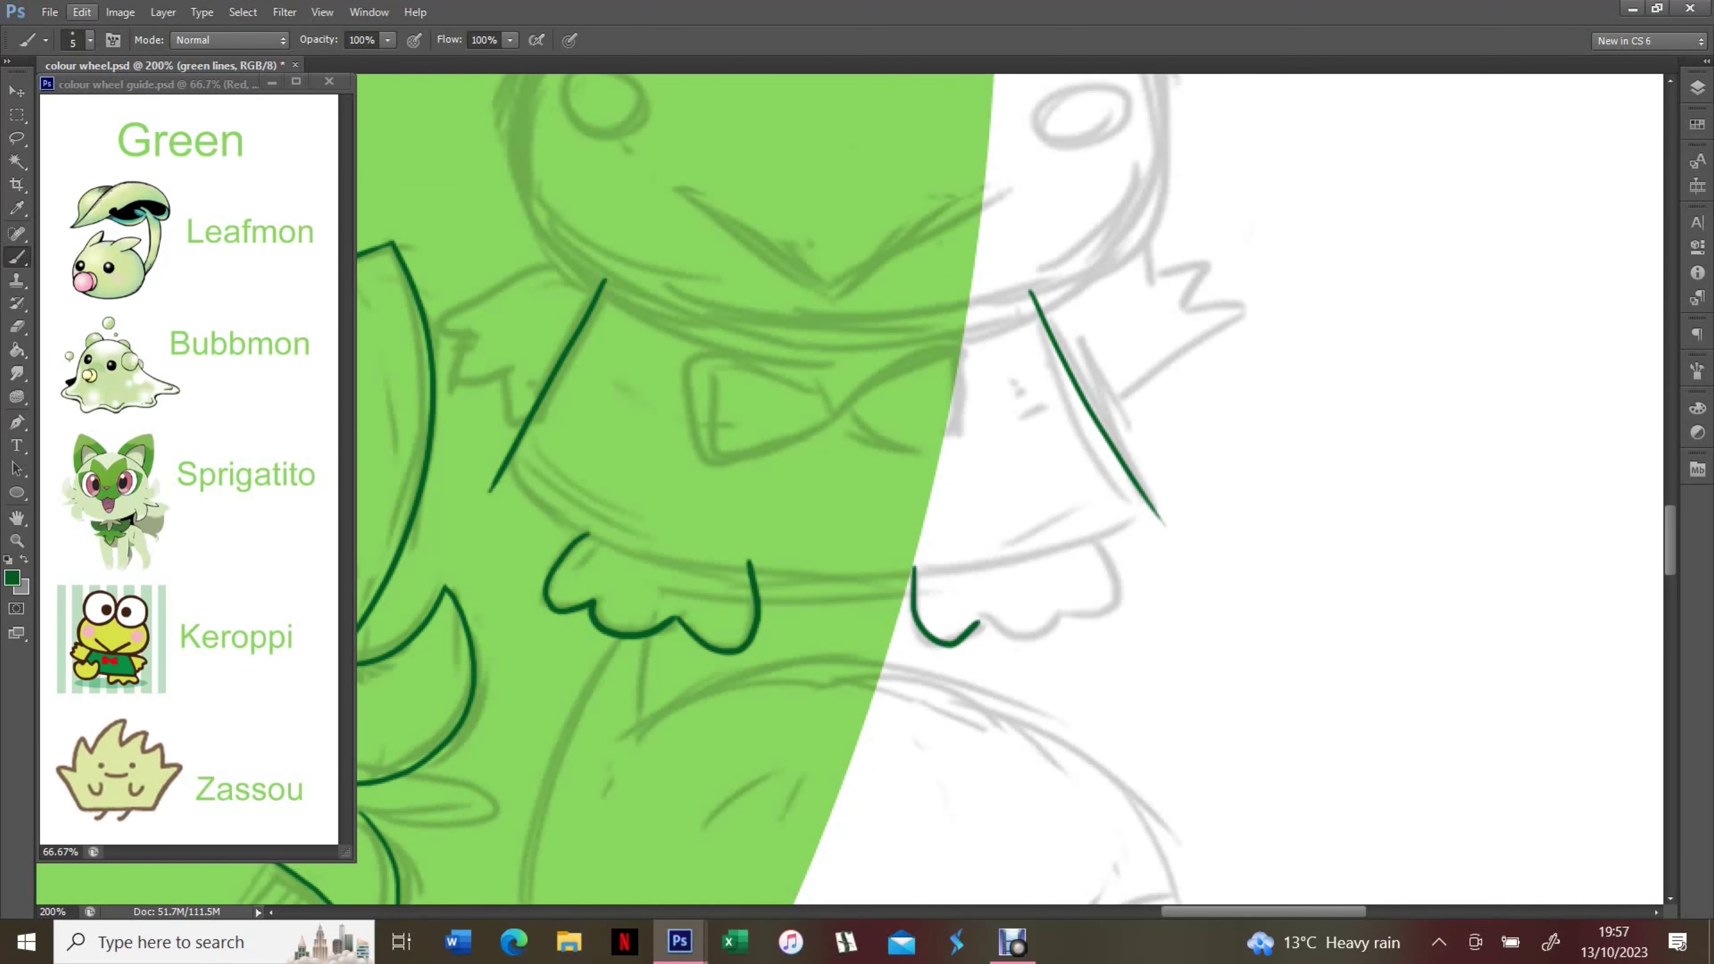
{"action": "left_click_drag", "start_coordinate": [916, 563], "coordinate": [1091, 514]}
{"action": "scroll", "coordinate": [1012, 486], "scroll_direction": "up", "scroll_amount": 5}
{"action": "scroll", "coordinate": [1013, 486], "scroll_direction": "down", "scroll_amount": 8}
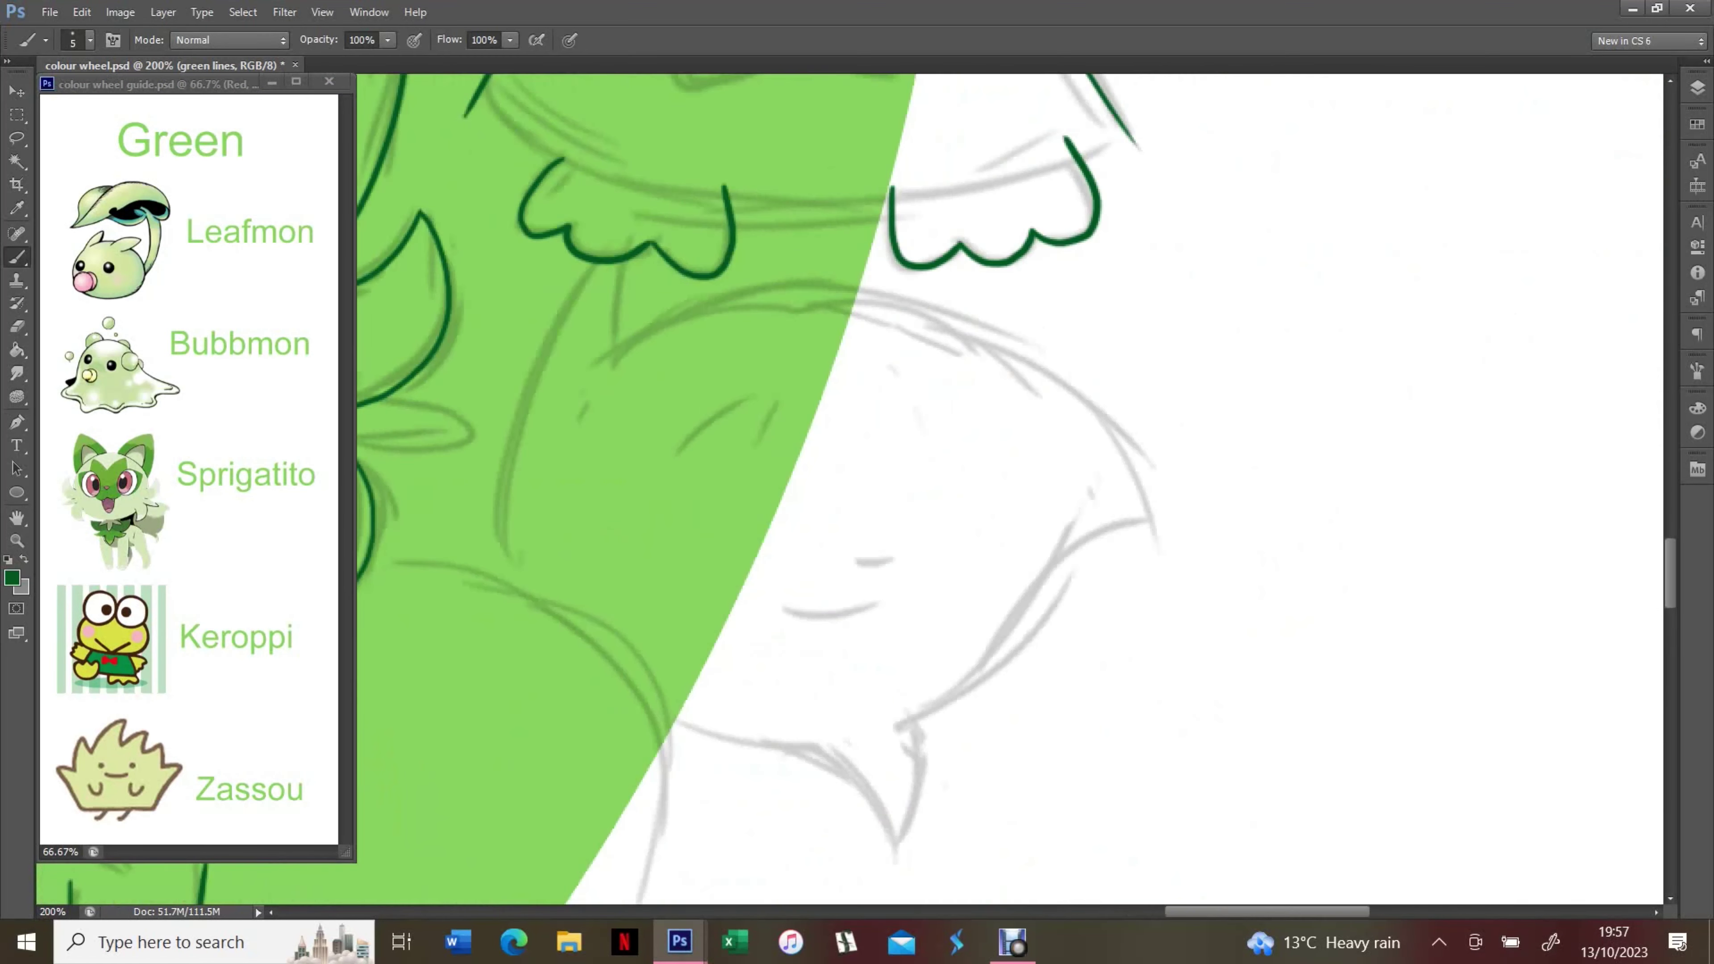
Ink the lower pointed tip and the long top curve of the leafy sketch beneath Keroppi, and save the file
{"action": "left_click_drag", "start_coordinate": [647, 715], "coordinate": [888, 847]}
{"action": "left_click_drag", "start_coordinate": [611, 352], "coordinate": [1157, 540]}
{"action": "key", "text": "ctrl+z"}
{"action": "left_click_drag", "start_coordinate": [611, 351], "coordinate": [1157, 540]}
{"action": "key", "text": "ctrl+0"}
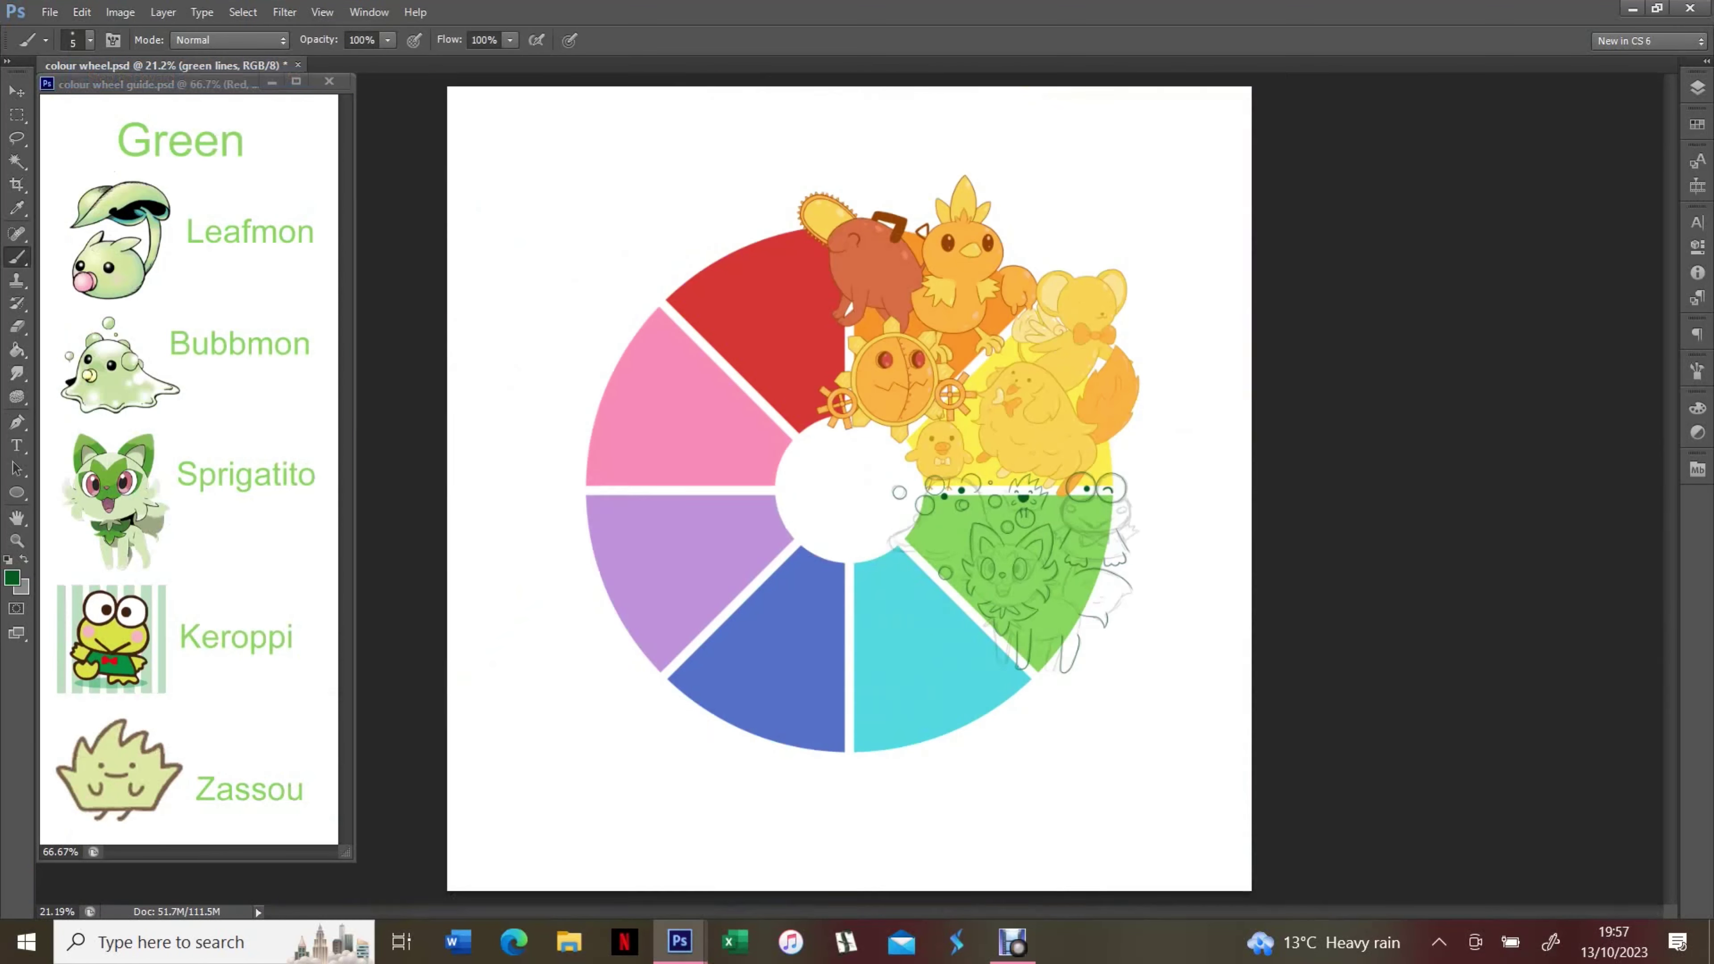
{"action": "left_click", "coordinate": [49, 12]}
{"action": "left_click", "coordinate": [78, 259]}
Ink the wavy bottom edge of Bubbmon's body on Layer 2, from its lower left to Sprigatito's ear
{"action": "scroll", "coordinate": [931, 526], "scroll_direction": "up", "scroll_amount": 6}
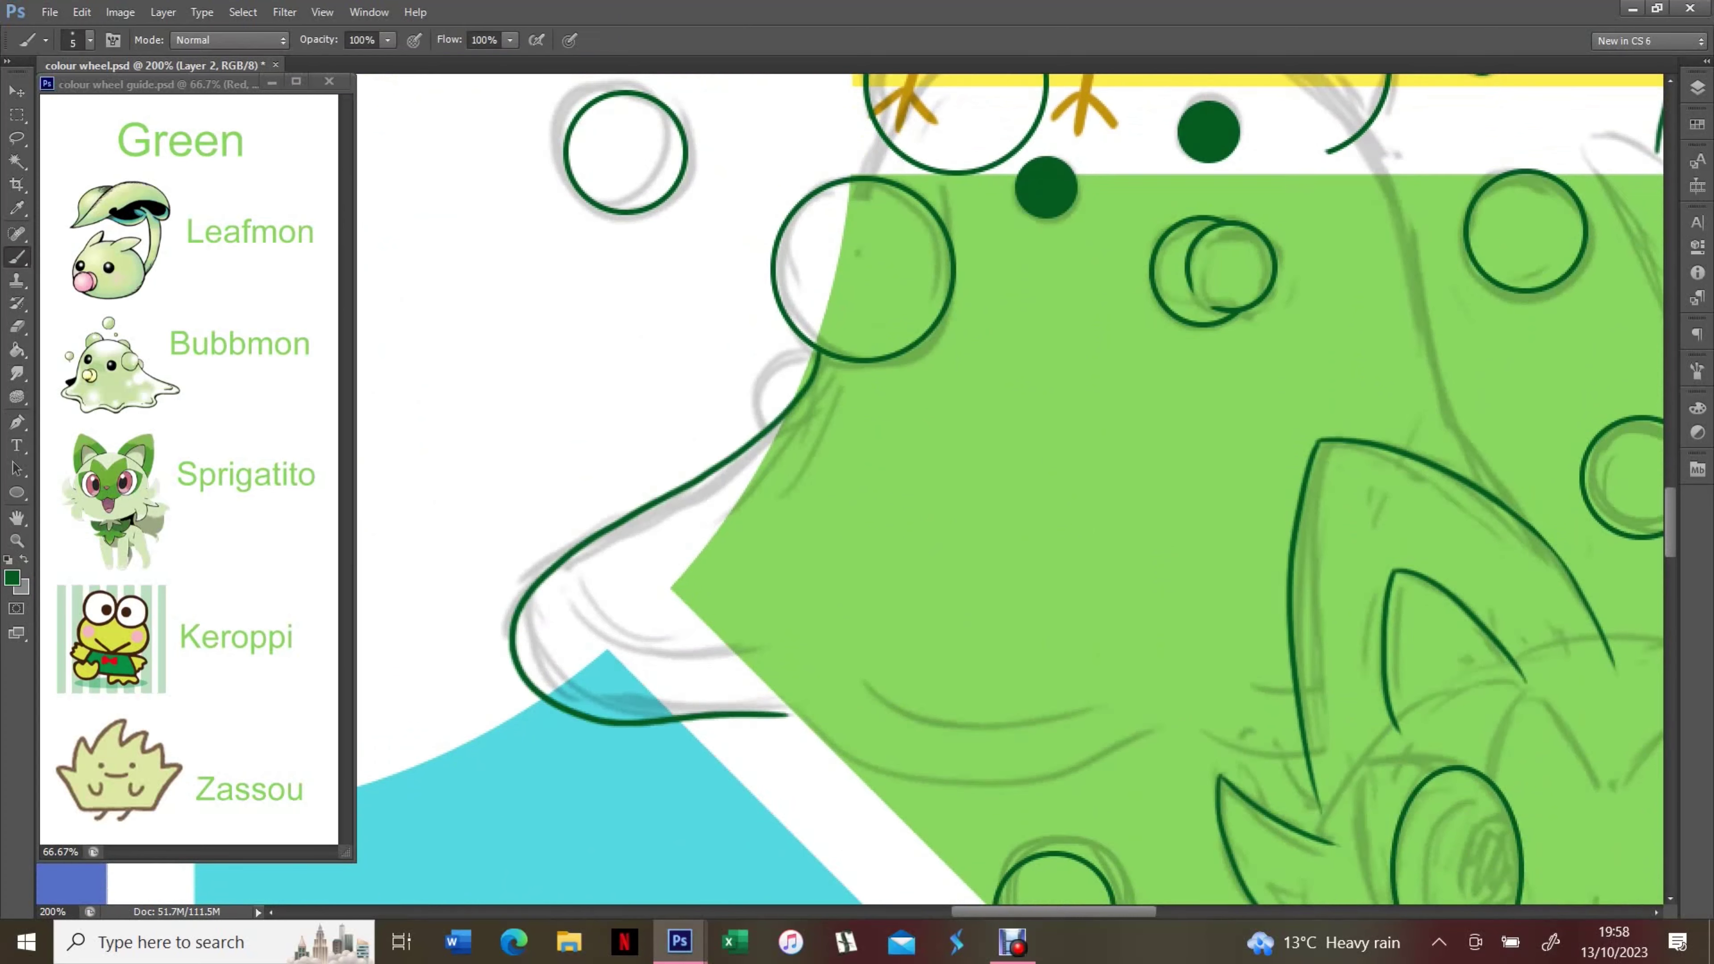
{"action": "mouse_move", "coordinate": [786, 712]}
{"action": "left_mouse_down"}
{"action": "mouse_move", "coordinate": [1015, 782]}
{"action": "mouse_move", "coordinate": [1332, 749]}
{"action": "left_mouse_up"}
{"action": "key", "text": "ctrl+alt+z"}
{"action": "left_click_drag", "start_coordinate": [715, 709], "coordinate": [1255, 753]}
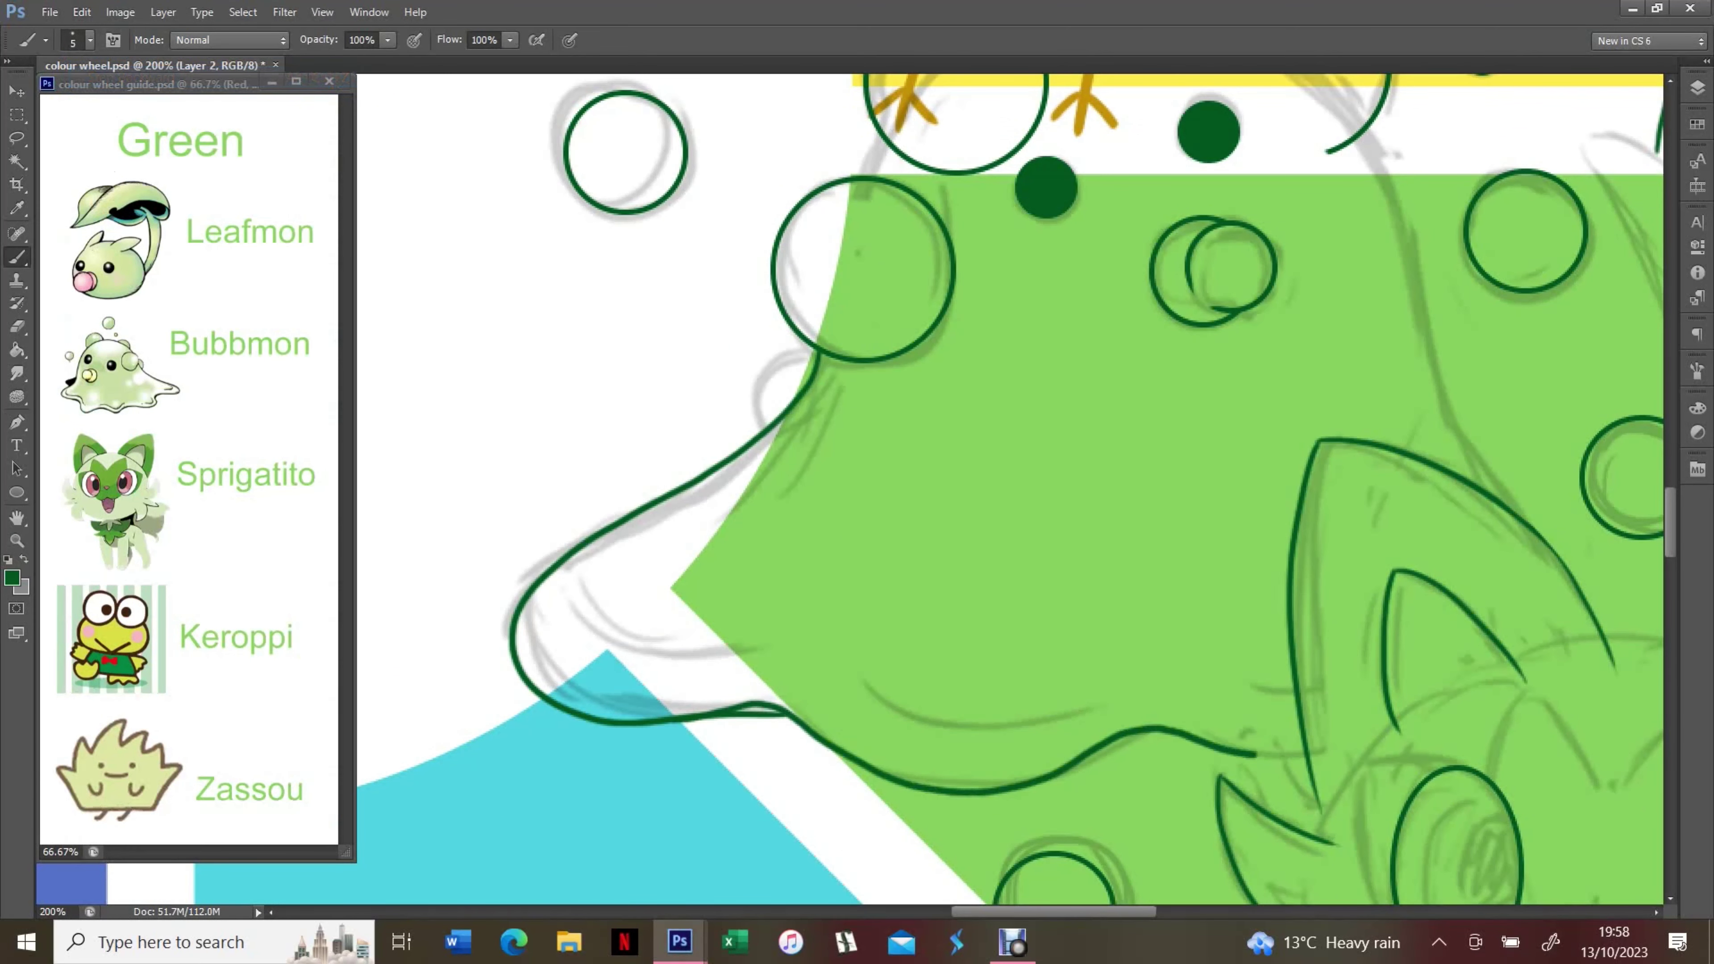
Ink the two curved fold lines low in Bubbmon's body and its domed top outline running down to Sprigatito's ear
{"action": "left_click_drag", "start_coordinate": [569, 605], "coordinate": [742, 652]}
{"action": "left_click_drag", "start_coordinate": [862, 680], "coordinate": [1080, 715]}
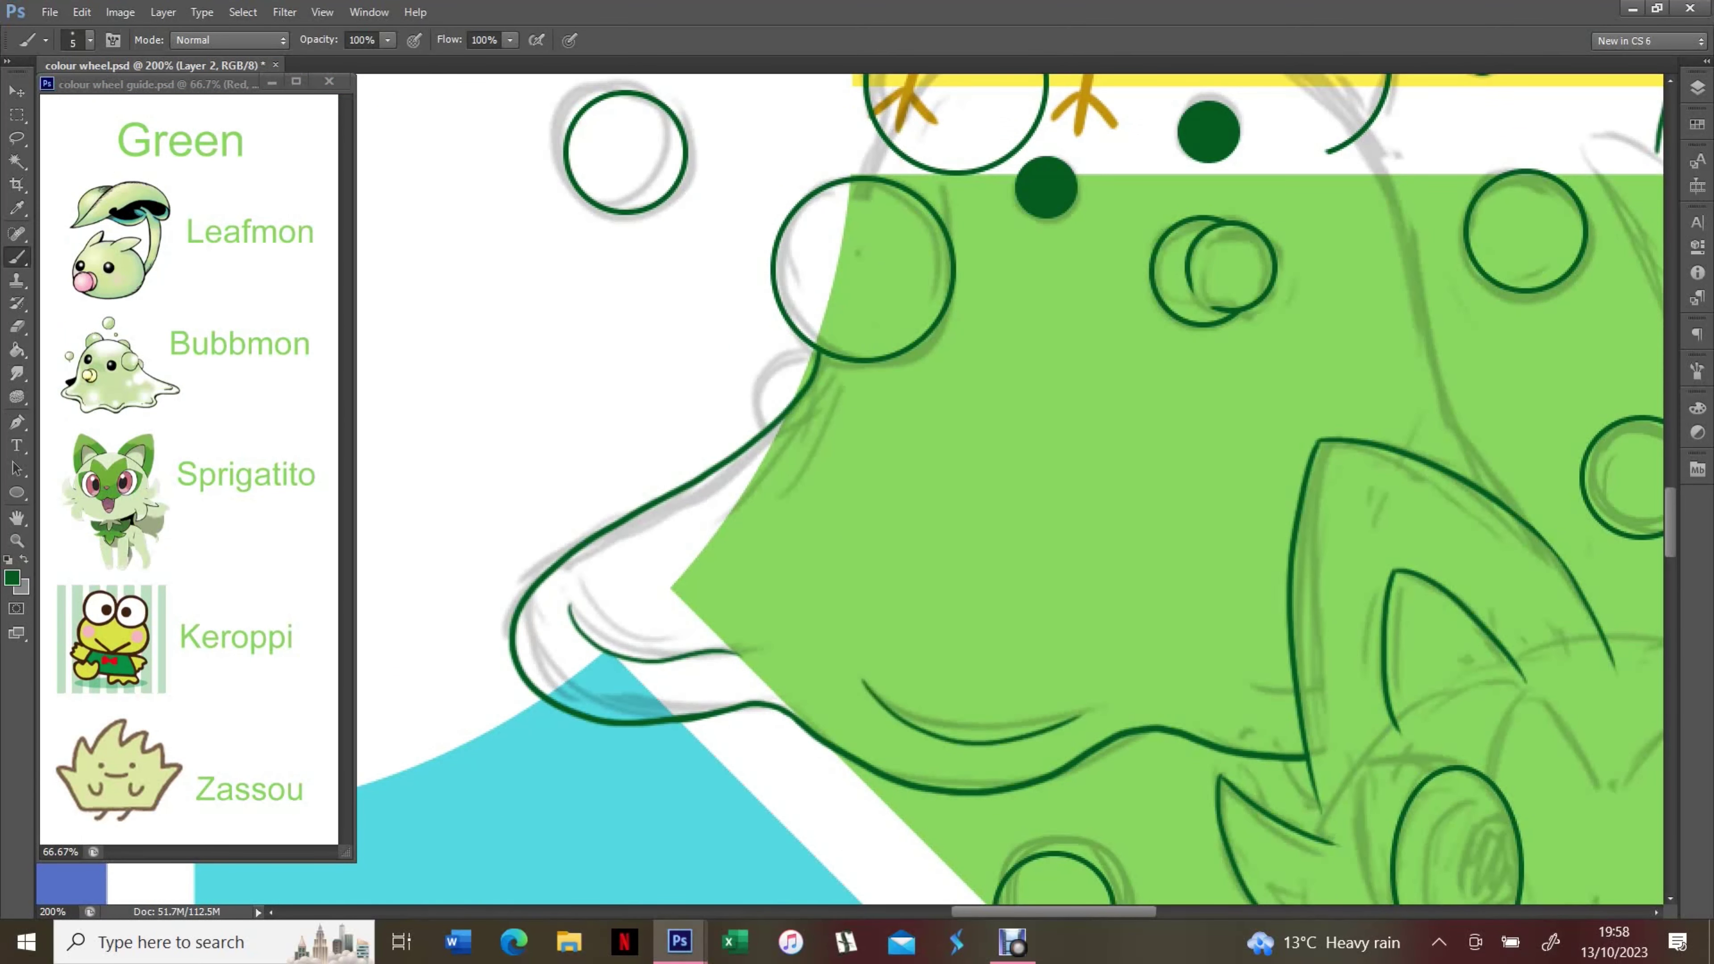
{"action": "left_click_drag", "start_coordinate": [1012, 337], "coordinate": [762, 642]}
{"action": "key", "text": "ctrl+alt+z"}
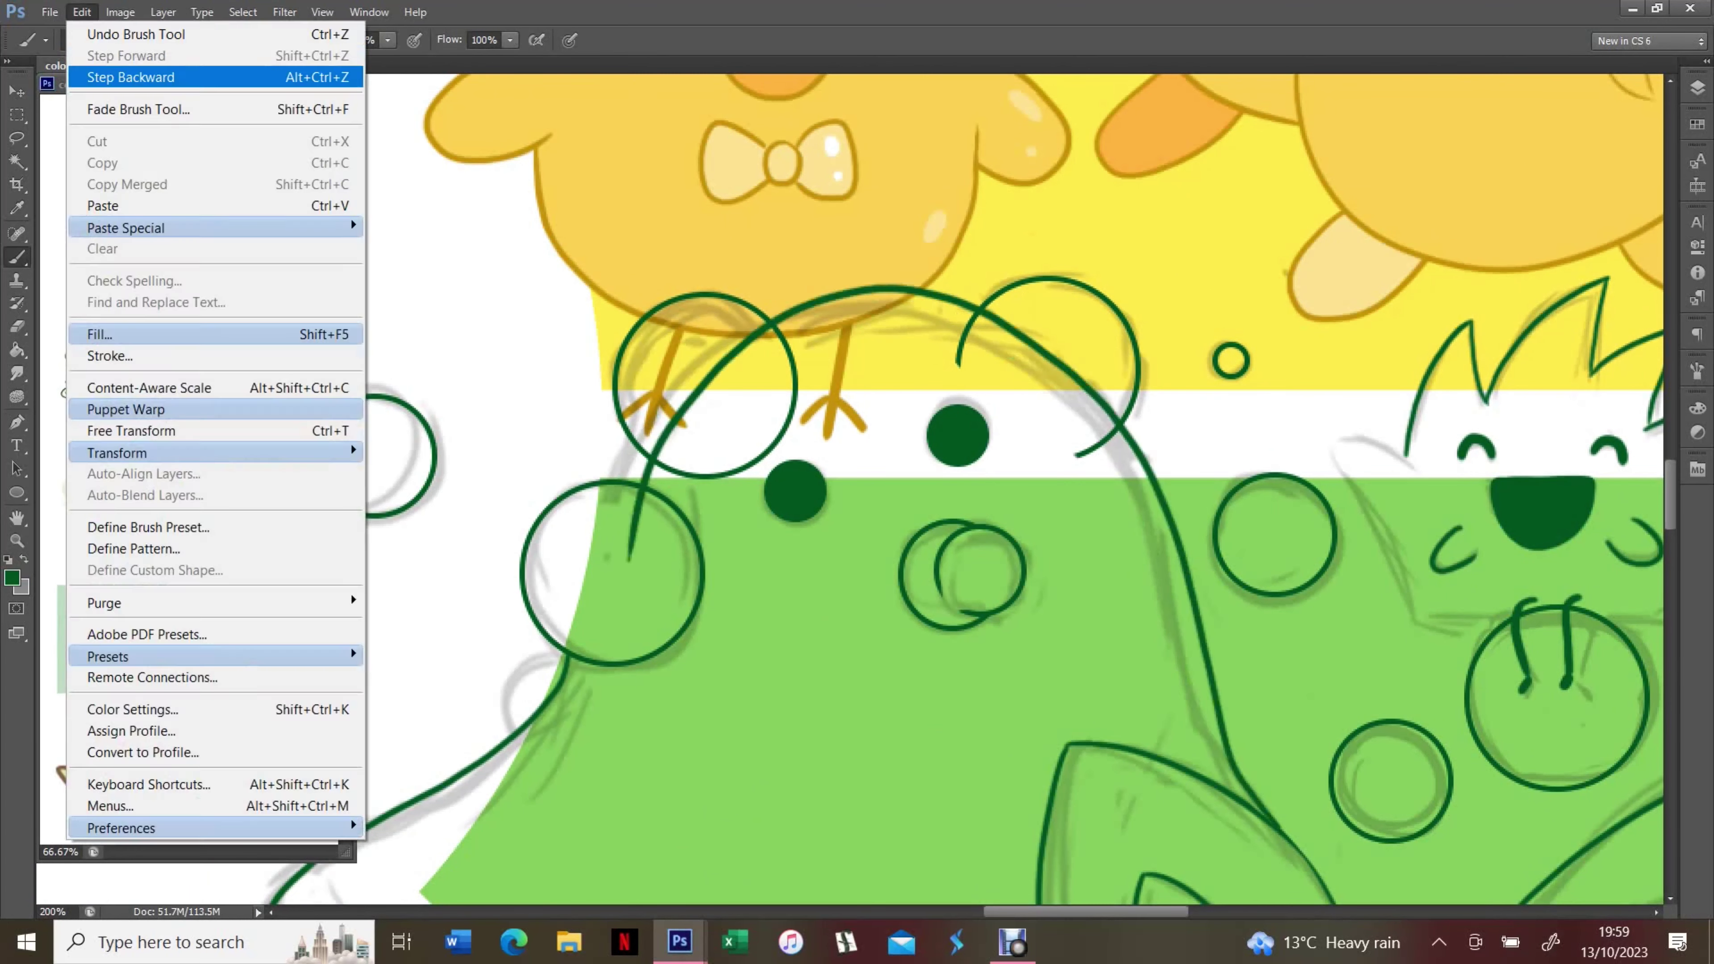
{"action": "left_click_drag", "start_coordinate": [619, 523], "coordinate": [1285, 830]}
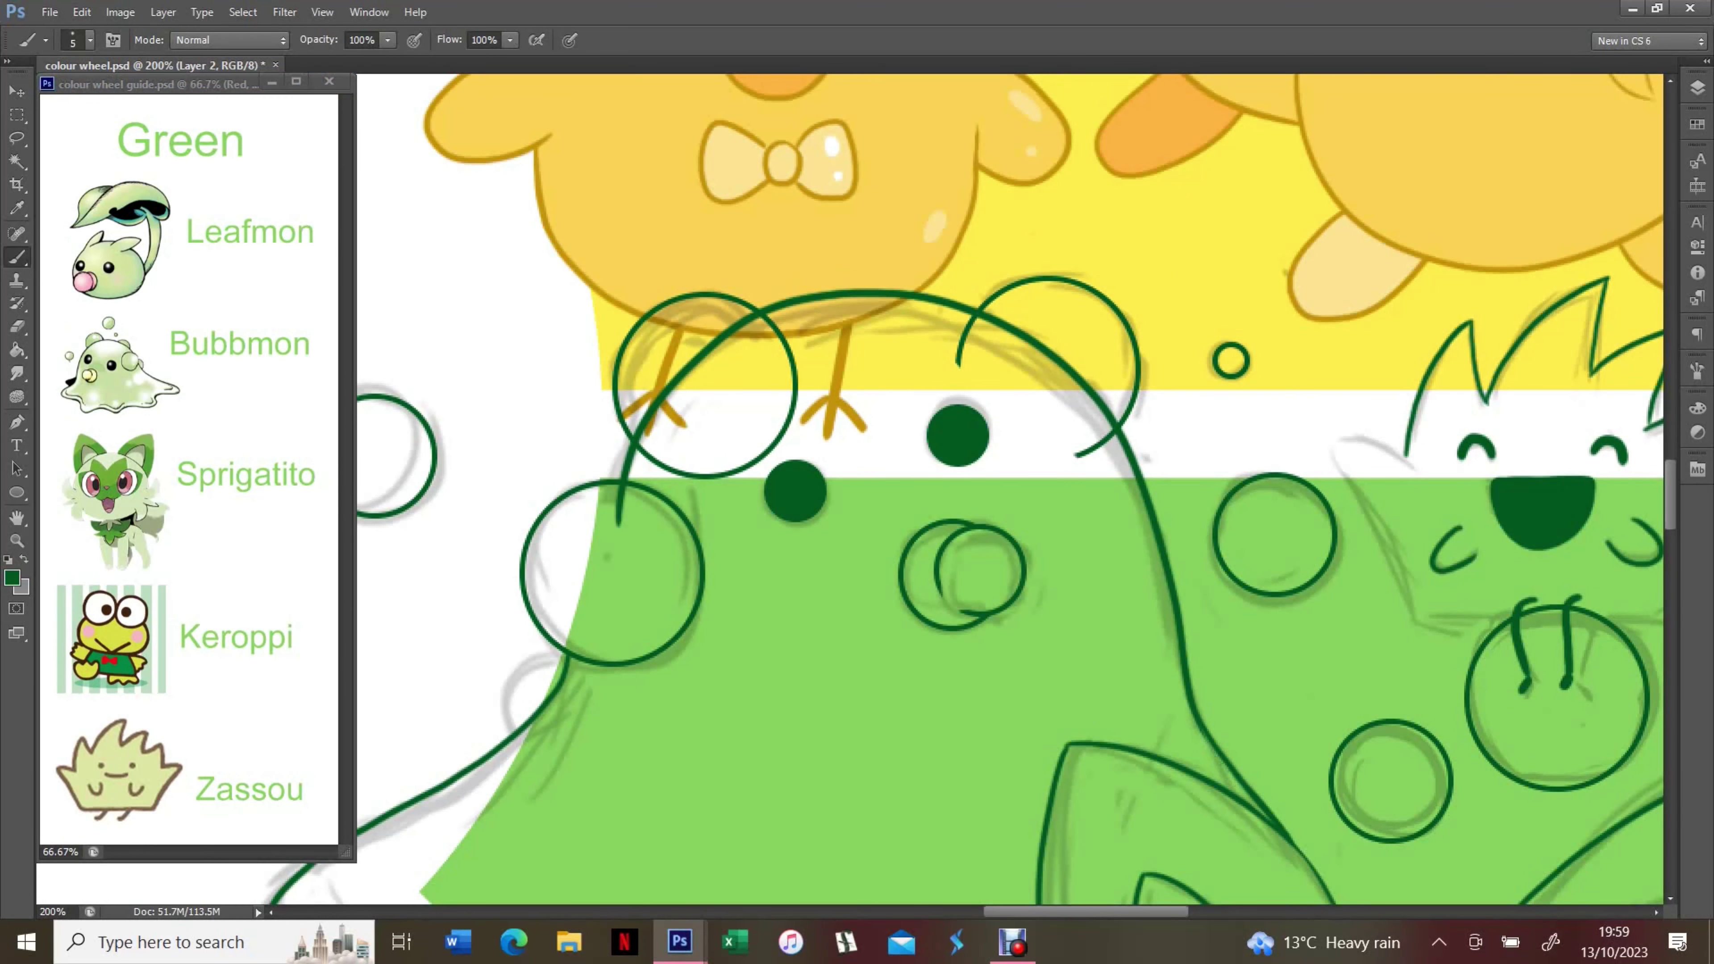
Hide the green sketches layer and make the green lines layer active to tidy Bubbmon's overlapping outlines
{"action": "left_click", "coordinate": [1697, 88]}
{"action": "left_click", "coordinate": [1485, 282]}
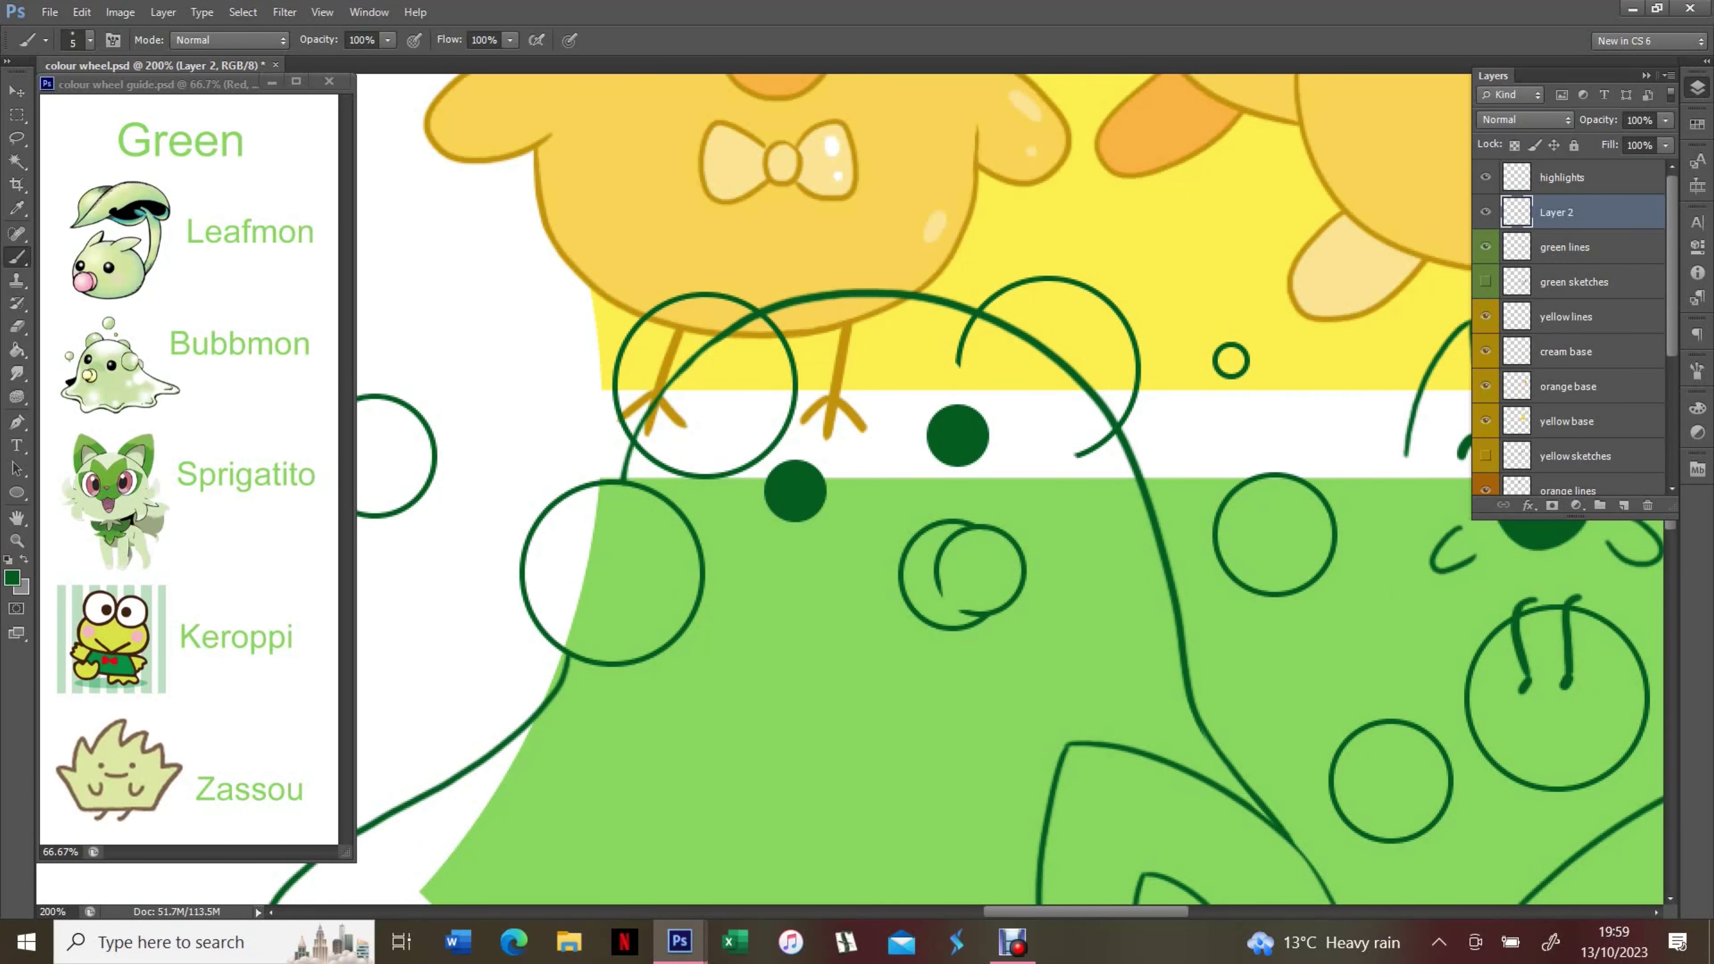
{"action": "left_click", "coordinate": [1573, 246]}
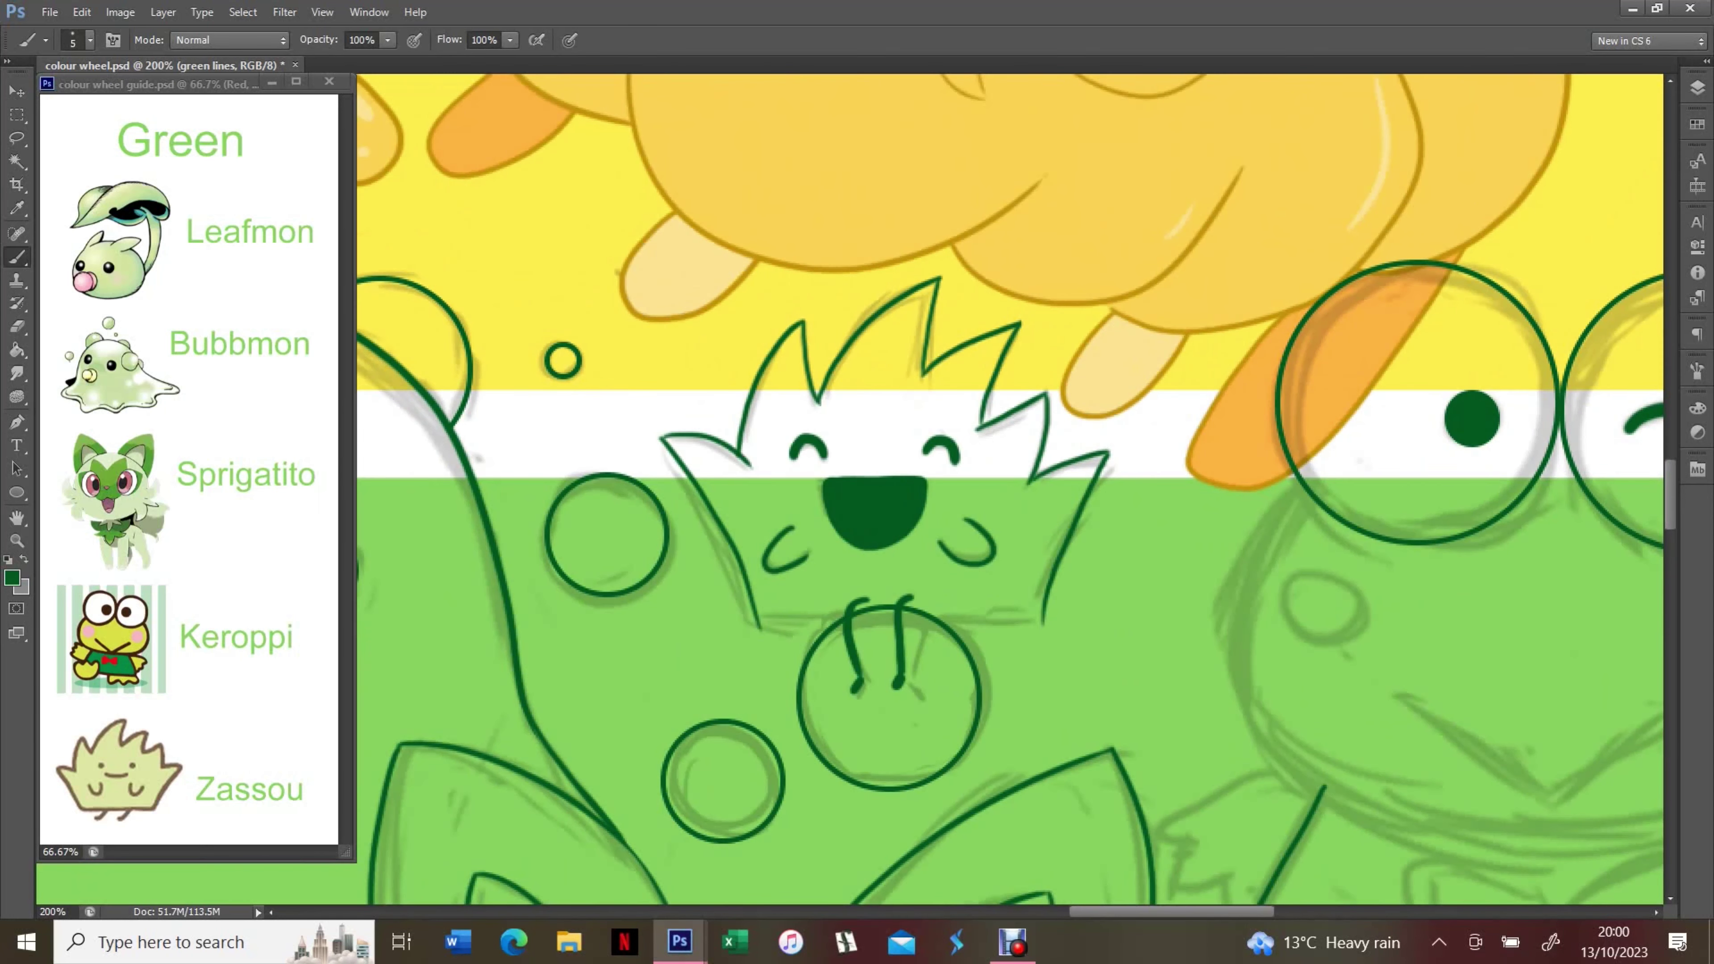
{"action": "key", "text": "alt+e"}
{"action": "mouse_move", "coordinate": [742, 617]}
{"action": "left_mouse_down"}
{"action": "mouse_move", "coordinate": [1093, 628]}
{"action": "mouse_move", "coordinate": [1054, 614]}
{"action": "left_mouse_up"}
{"action": "key", "text": "ctrl+z"}
{"action": "key", "text": "ctrl+z"}
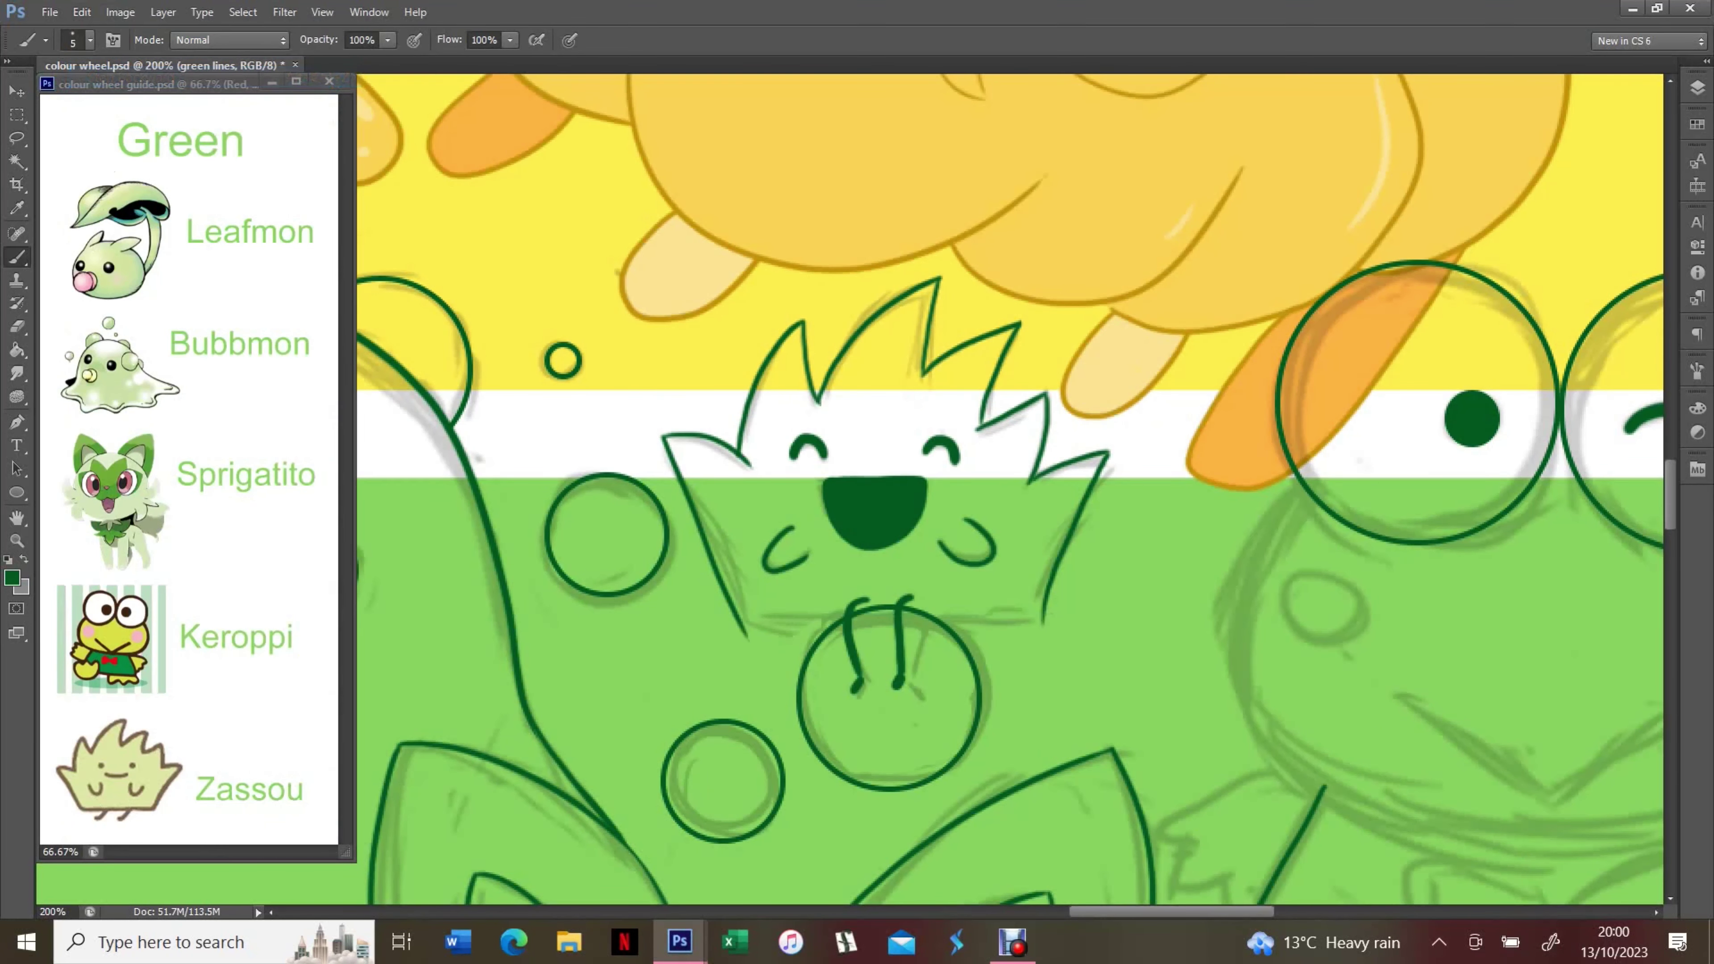
Ink the straight bottom edge of Zassou's body on Layer 2, joining its two sides above the legs
{"action": "left_click", "coordinate": [1698, 88]}
{"action": "left_click", "coordinate": [1572, 223]}
{"action": "left_click", "coordinate": [1698, 88]}
{"action": "left_click_drag", "start_coordinate": [739, 616], "coordinate": [1056, 617]}
Hide the green sketches and make the green lines layer active to tidy the corners of Zassou's base
{"action": "left_click", "coordinate": [1698, 88]}
{"action": "left_click", "coordinate": [1485, 282]}
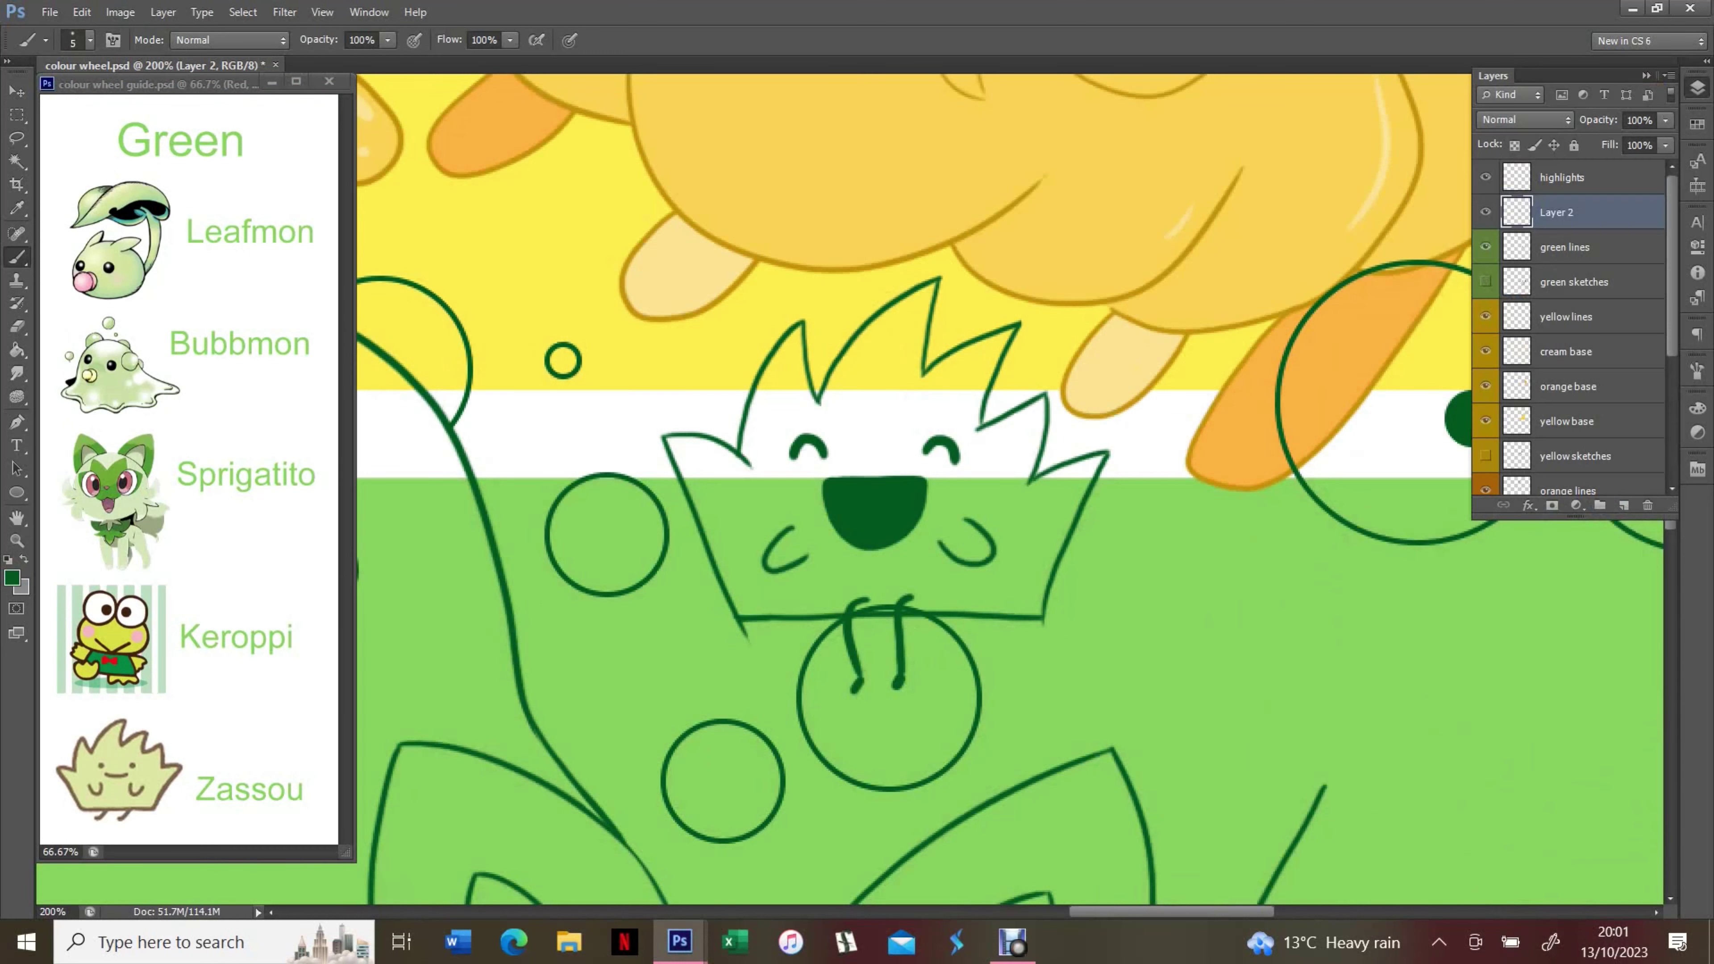
{"action": "left_click", "coordinate": [1573, 247]}
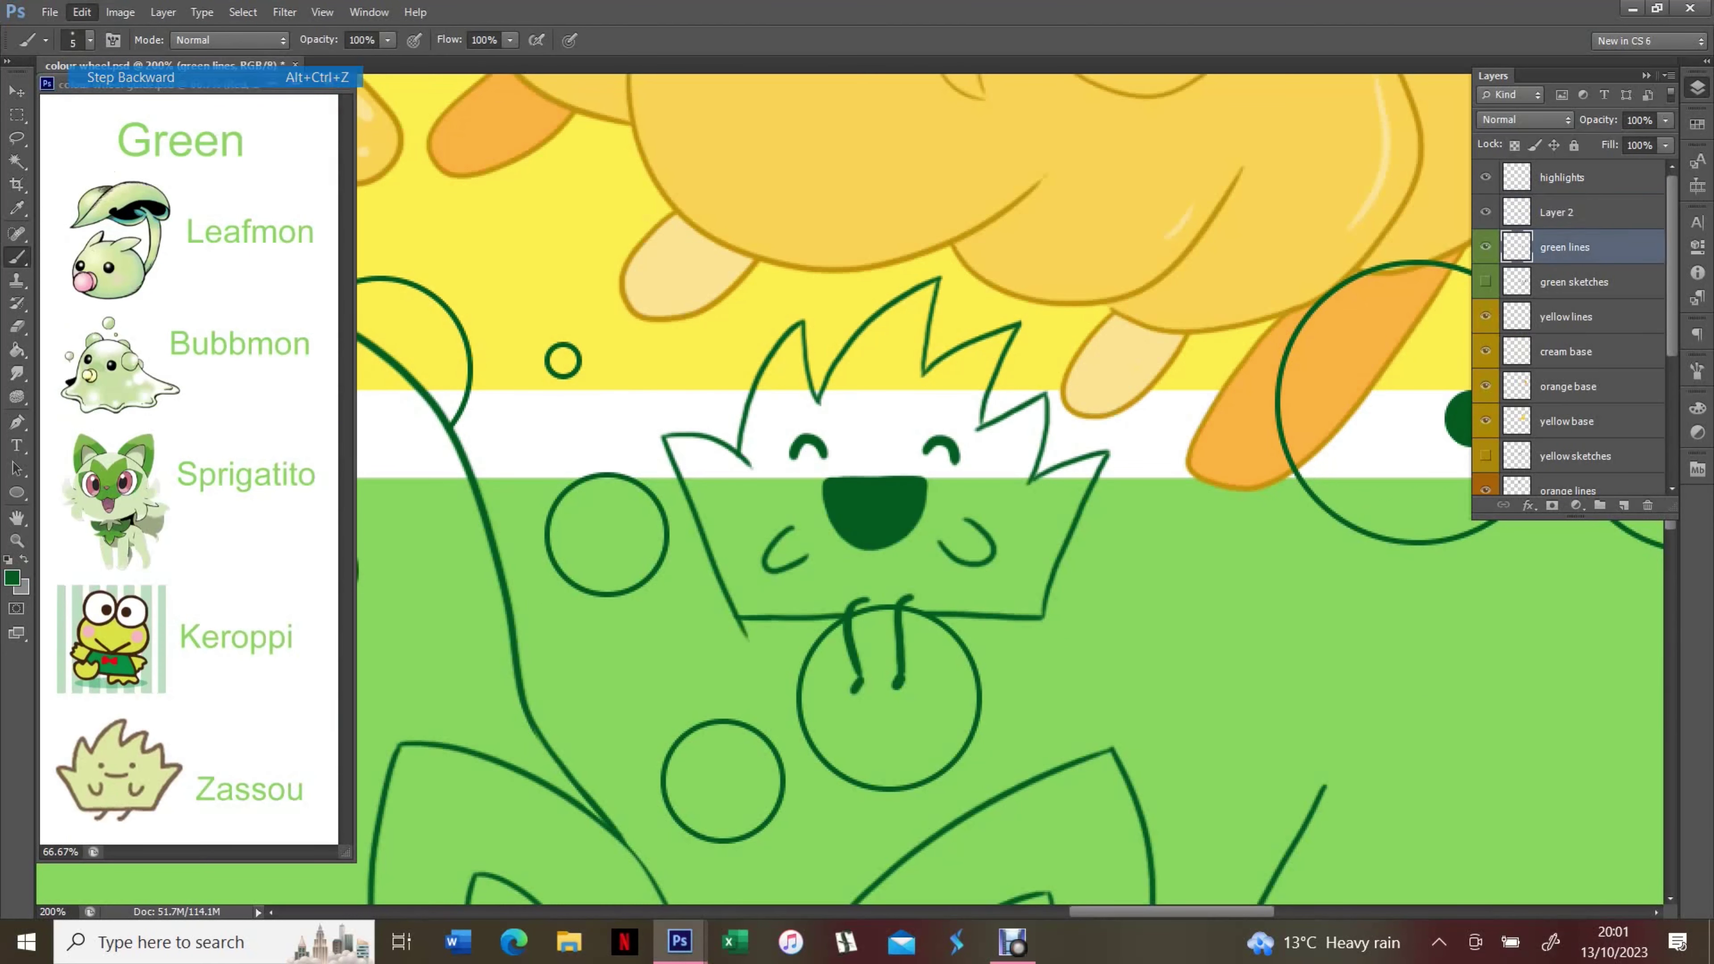
{"action": "left_click", "coordinate": [1572, 212]}
{"action": "left_click", "coordinate": [1572, 247]}
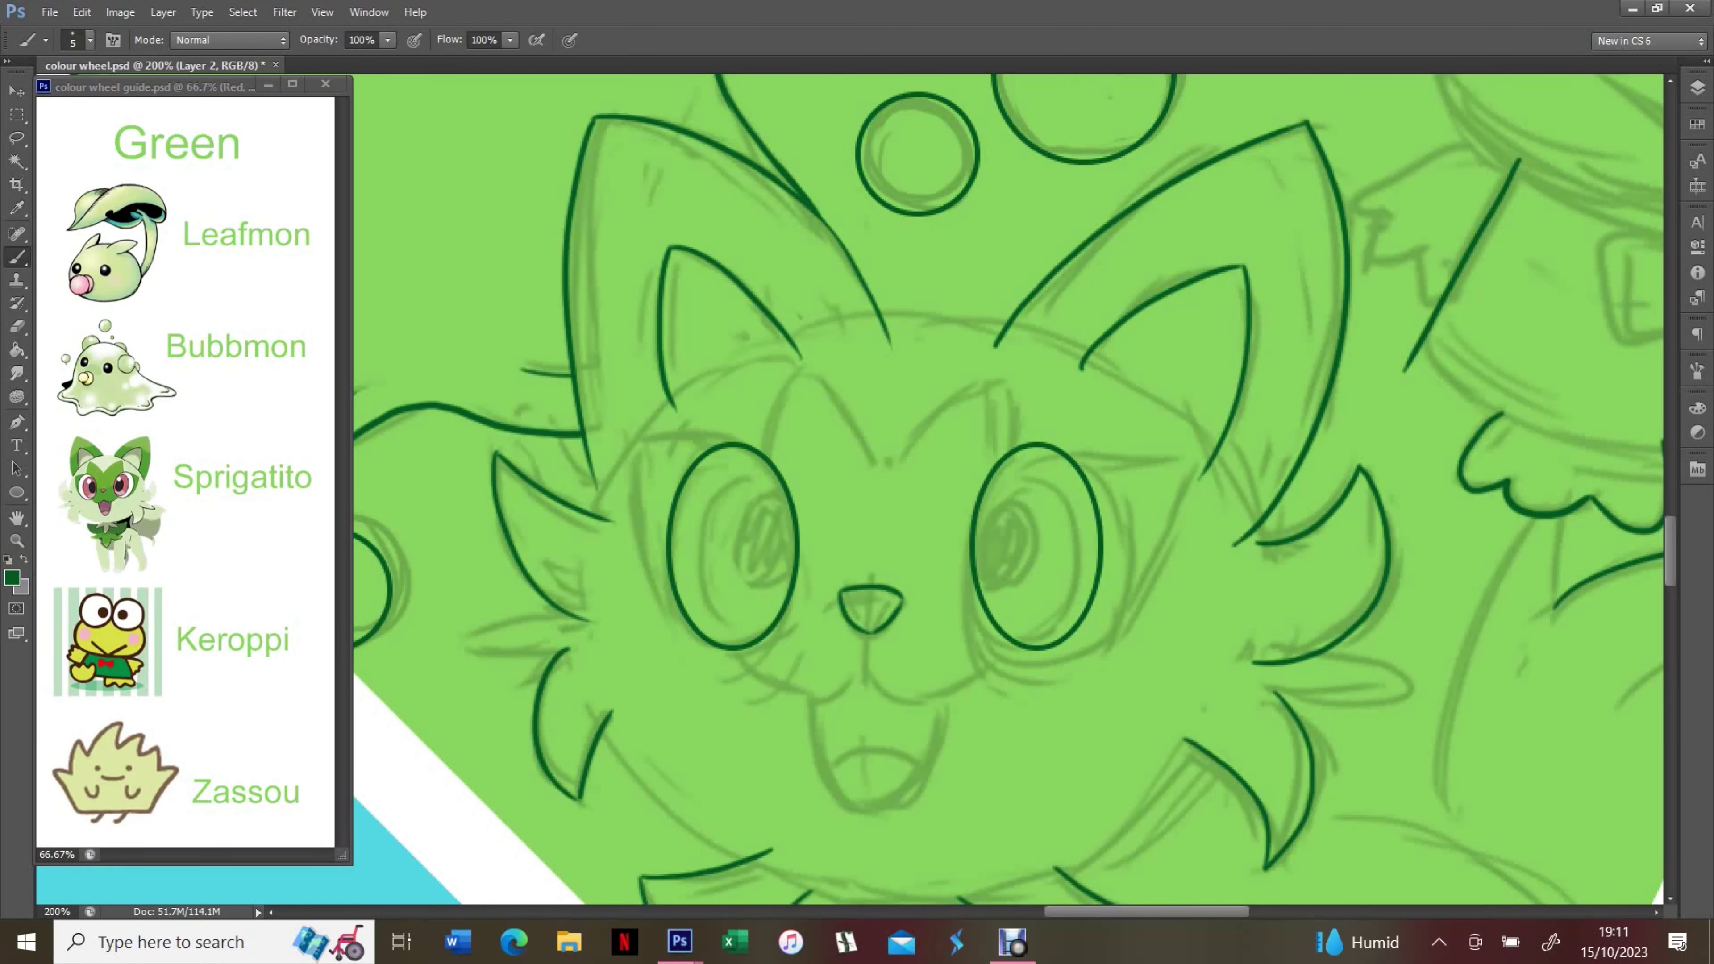
Ink the curved top of Sprigatito's head across both ears and the narrow middle tuft on its left cheek
{"action": "left_click_drag", "start_coordinate": [594, 516], "coordinate": [1261, 540]}
{"action": "key", "text": "ctrl+z"}
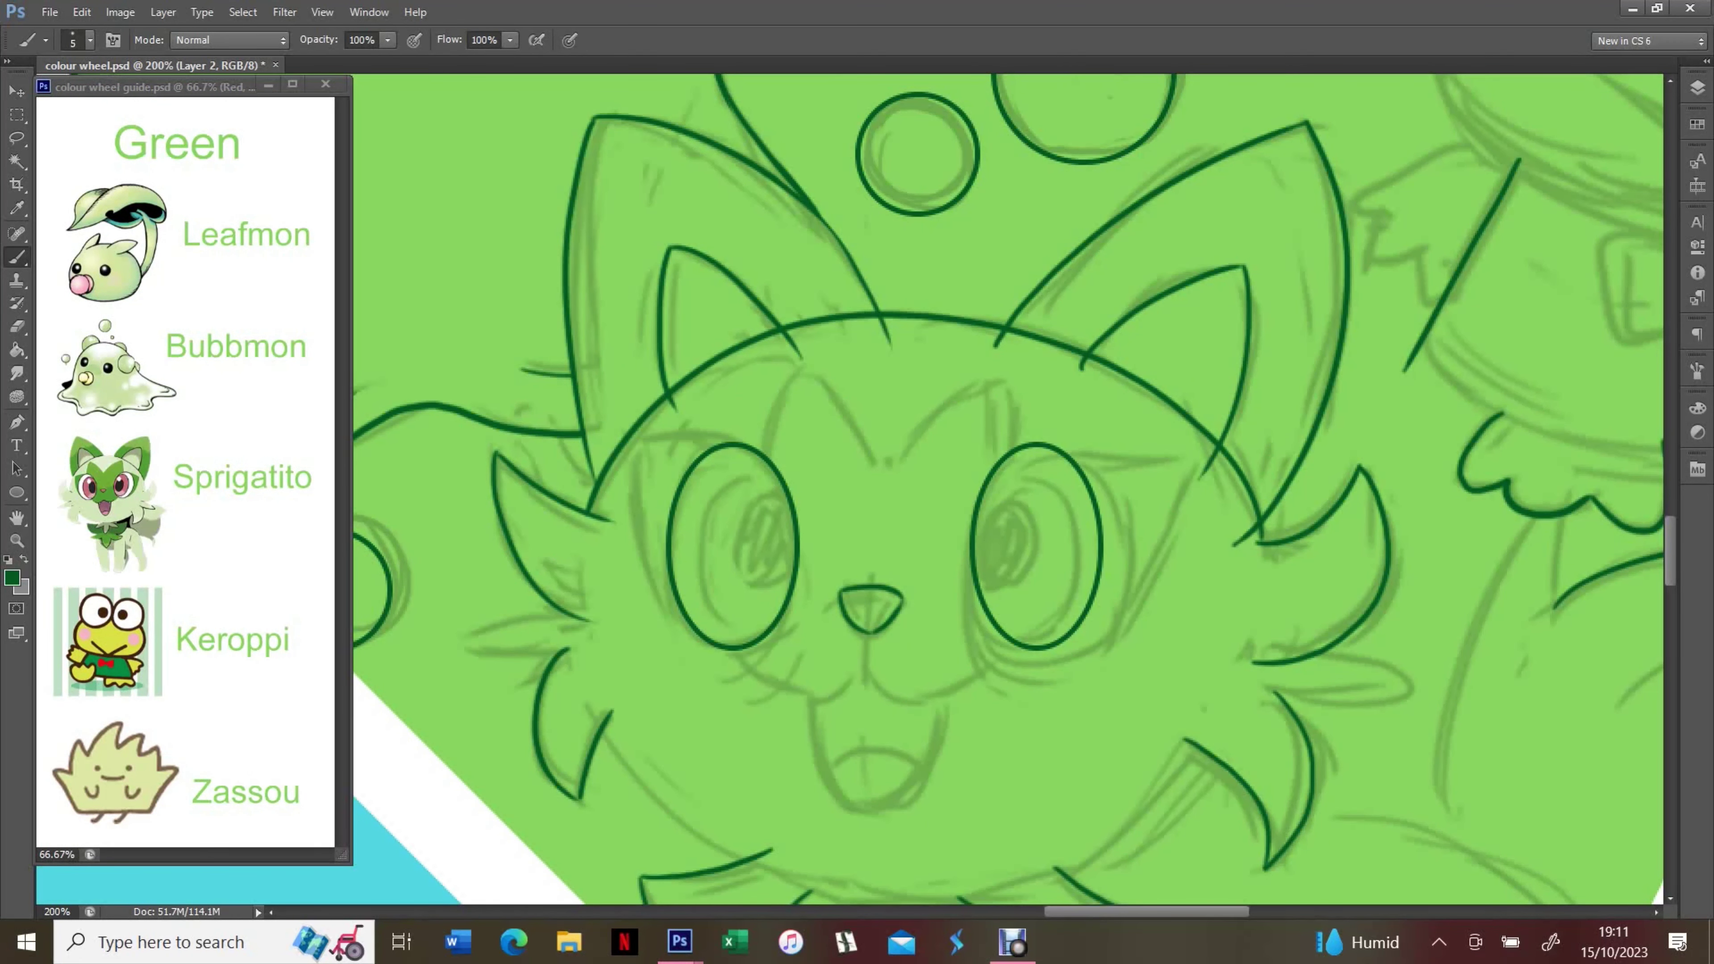
{"action": "left_click_drag", "start_coordinate": [567, 618], "coordinate": [446, 643]}
{"action": "scroll", "coordinate": [1005, 486], "scroll_direction": "down", "scroll_amount": 3}
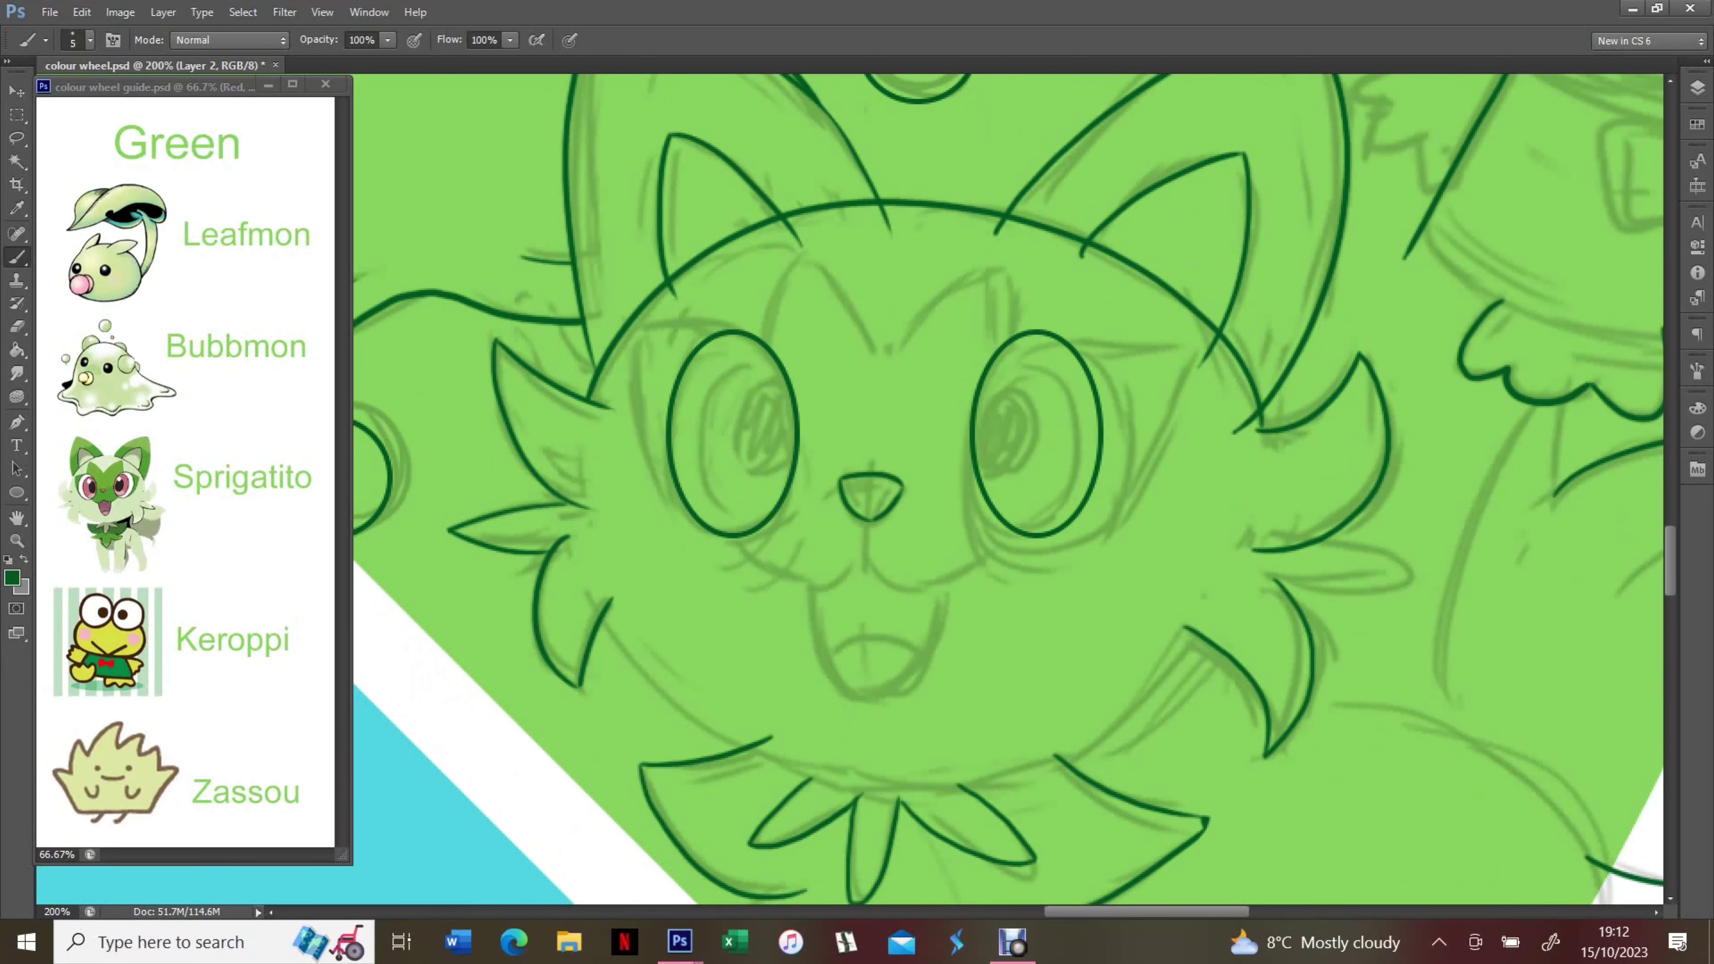
Ink the narrow middle tuft on Sprigatito's right cheek and both lower curves of its face down to the collar
{"action": "left_click_drag", "start_coordinate": [1319, 540], "coordinate": [1424, 574]}
{"action": "left_click_drag", "start_coordinate": [599, 622], "coordinate": [803, 776]}
{"action": "left_click_drag", "start_coordinate": [965, 792], "coordinate": [1232, 588]}
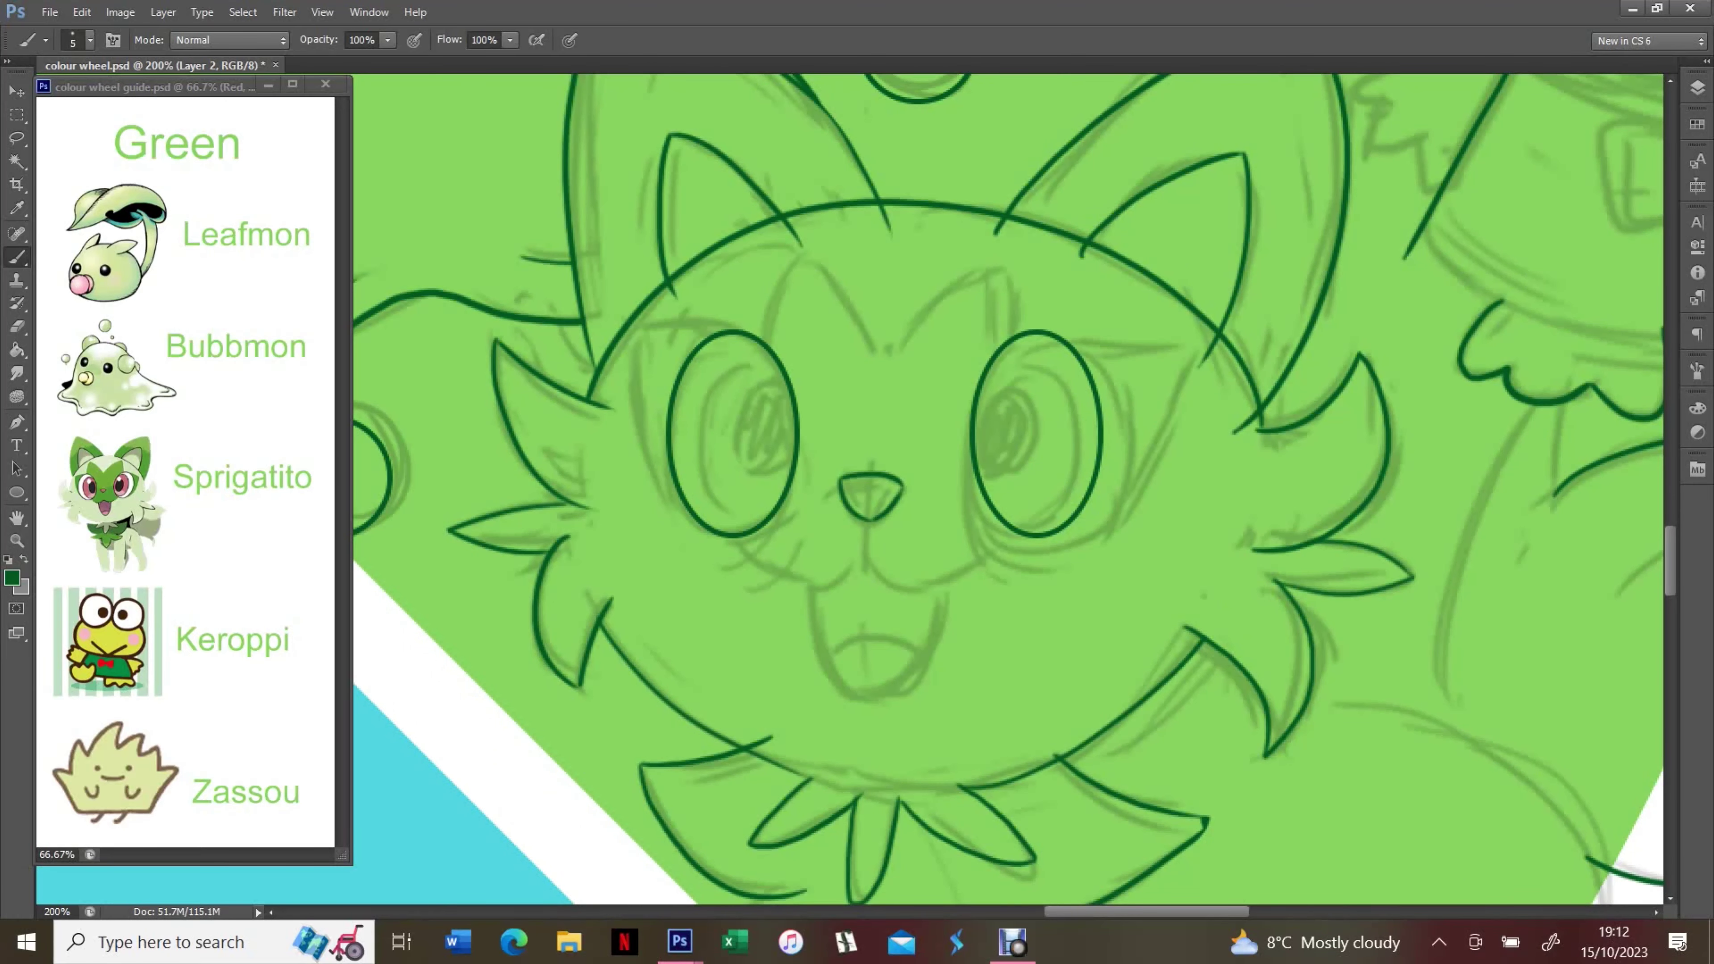
Tidy the overlapping lines around Sprigatito's head on the green lines layer with the sketches hidden, and return to Layer 2 with them shown
{"action": "left_click", "coordinate": [1697, 88]}
{"action": "left_click", "coordinate": [1485, 282]}
{"action": "left_click", "coordinate": [1565, 247]}
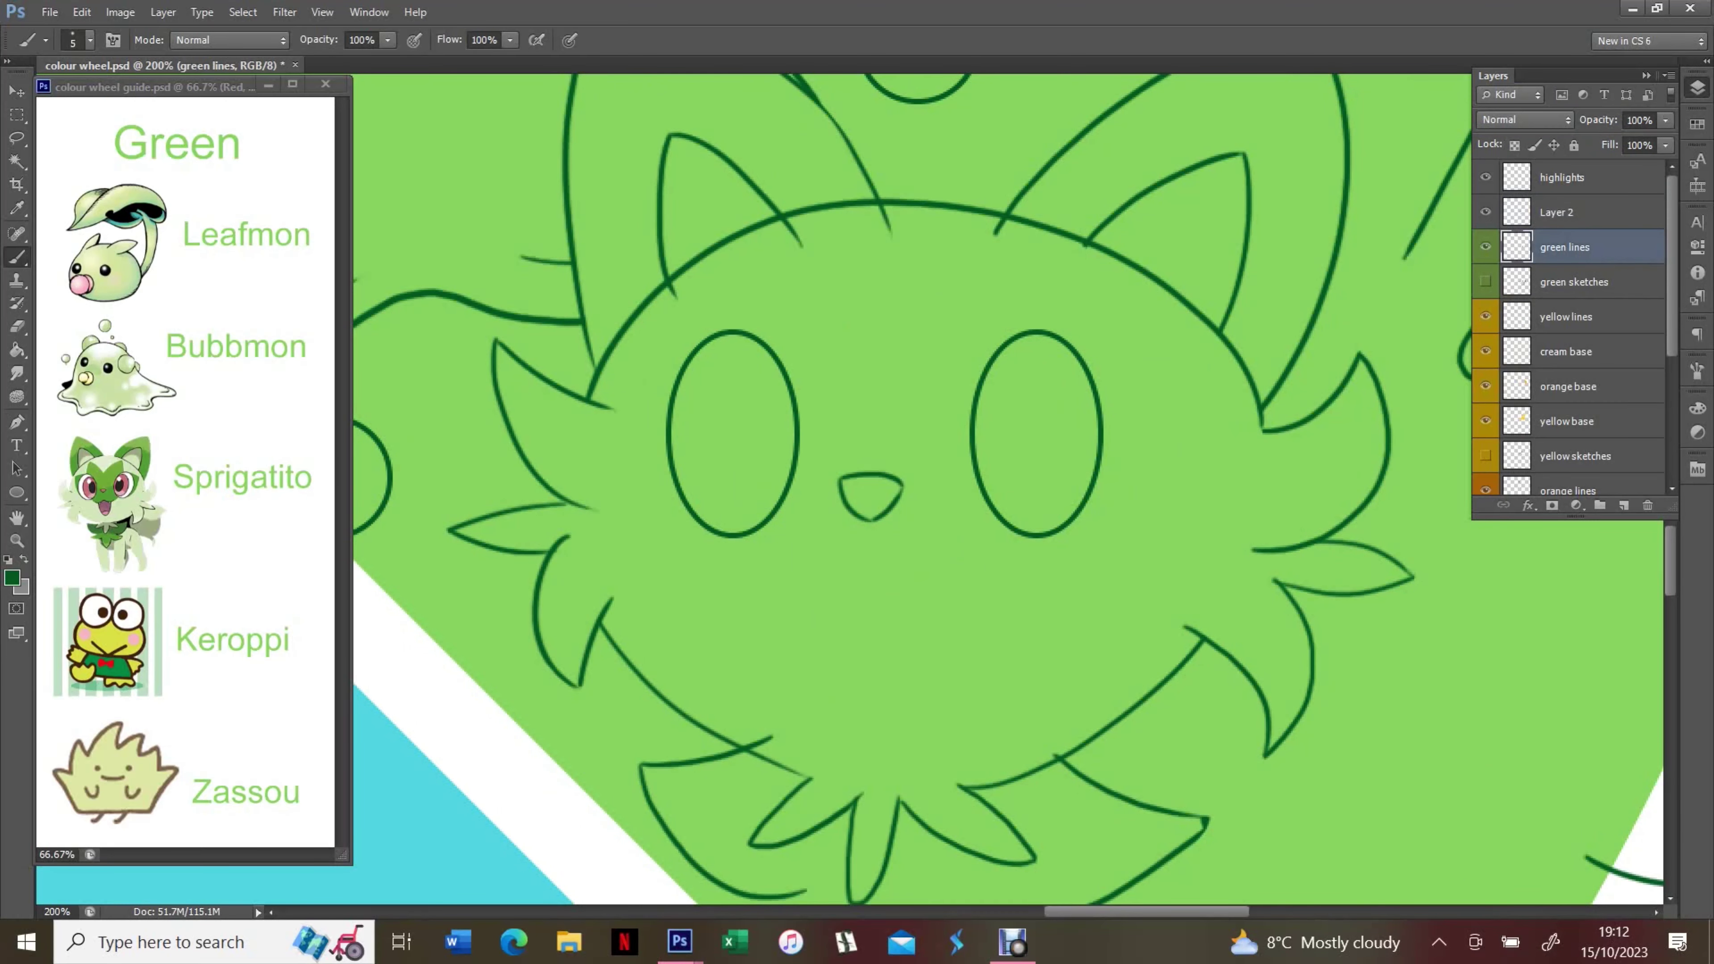
{"action": "left_click", "coordinate": [1485, 281]}
{"action": "left_click", "coordinate": [1565, 212]}
{"action": "left_click", "coordinate": [1698, 88]}
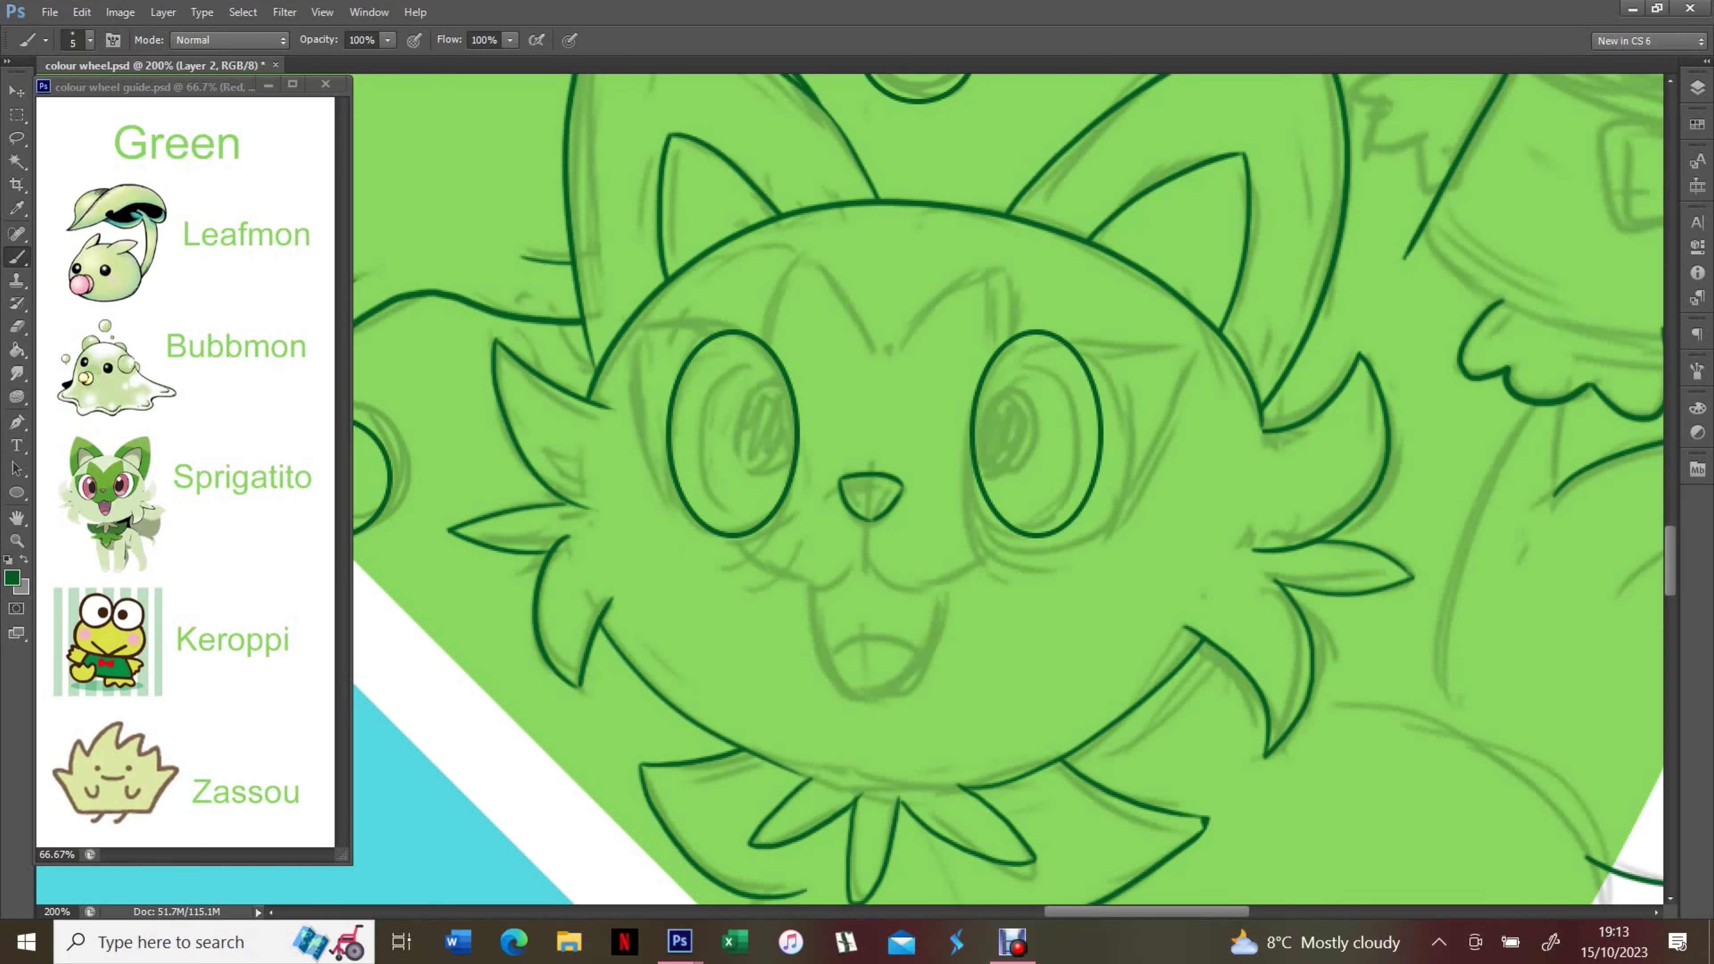
Ink a curved iris edge inside each of Sprigatito's oval eyes, redoing the strokes
{"action": "left_click_drag", "start_coordinate": [746, 346], "coordinate": [779, 532]}
{"action": "mouse_move", "coordinate": [1012, 341]}
{"action": "left_mouse_down"}
{"action": "mouse_move", "coordinate": [1006, 543]}
{"action": "mouse_move", "coordinate": [979, 533]}
{"action": "mouse_move", "coordinate": [992, 526]}
{"action": "left_mouse_up"}
{"action": "key", "text": "ctrl+z"}
{"action": "key", "text": "ctrl+z"}
{"action": "key", "text": "ctrl+z"}
{"action": "key", "text": "ctrl+z"}
{"action": "left_click_drag", "start_coordinate": [1015, 338], "coordinate": [1004, 534]}
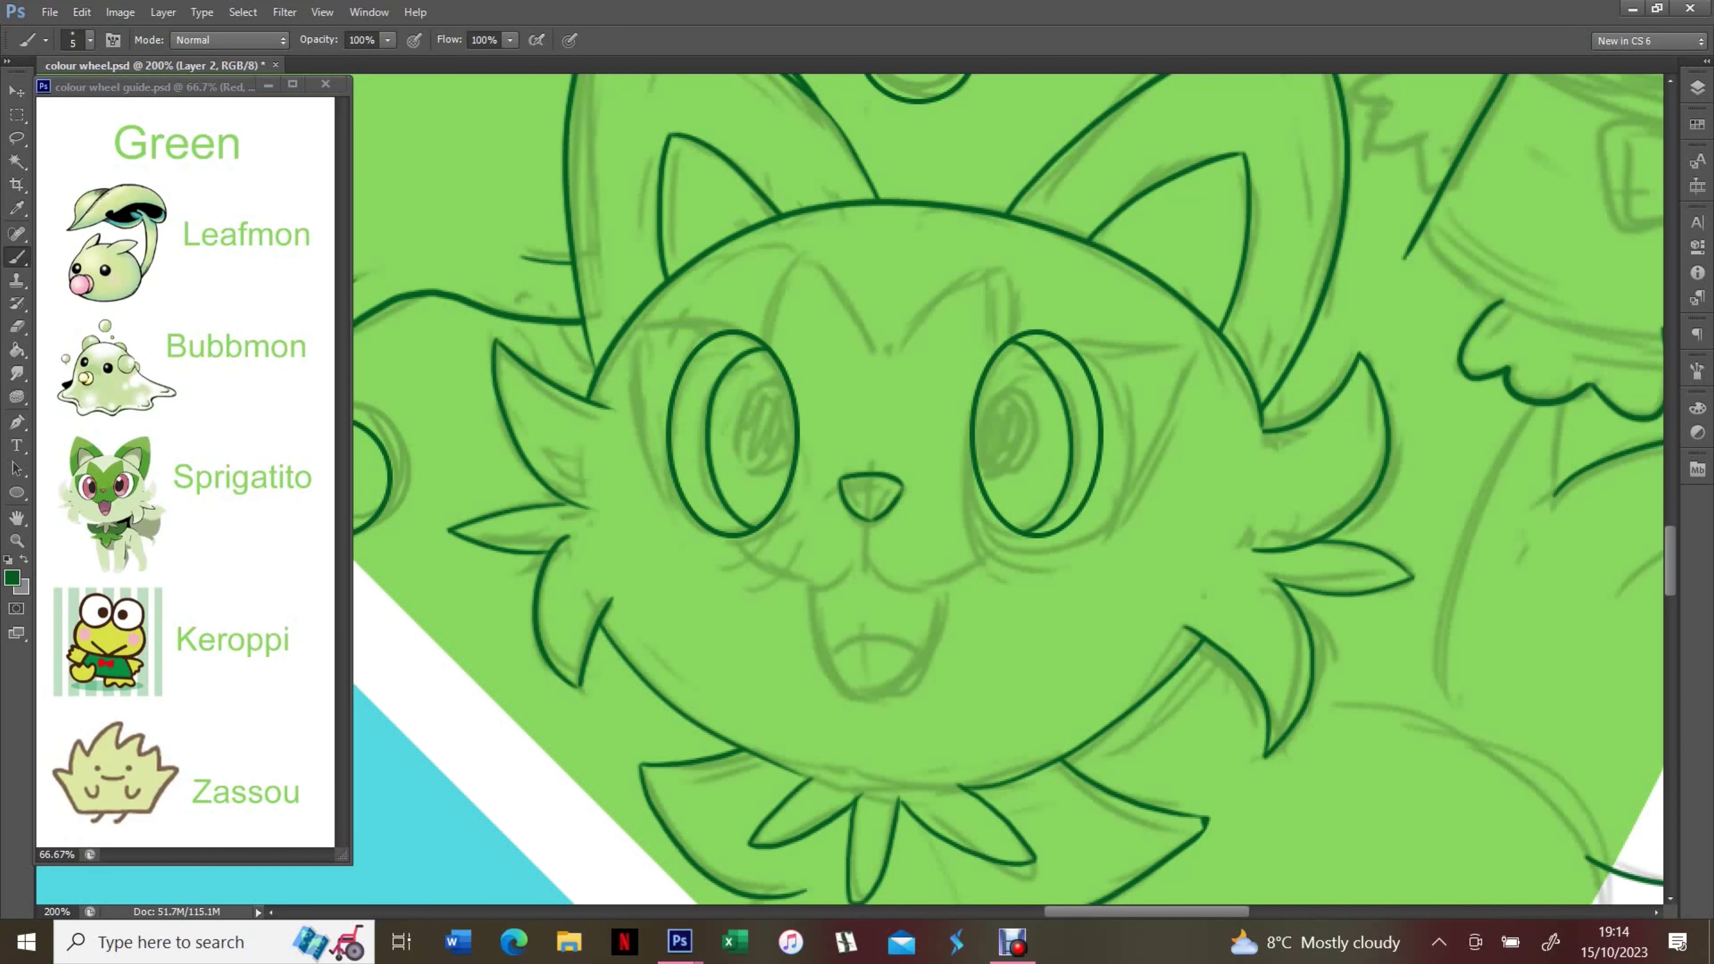
Ink Sprigatito's open mouth on Layer 2, with a peaked upper lip below the nose and a rounded lower edge
{"action": "left_click", "coordinate": [1698, 88]}
{"action": "left_click", "coordinate": [1566, 247]}
{"action": "left_click_drag", "start_coordinate": [809, 585], "coordinate": [941, 586]}
{"action": "key", "text": "alt+bracketright"}
{"action": "left_click_drag", "start_coordinate": [810, 587], "coordinate": [954, 573]}
{"action": "left_click_drag", "start_coordinate": [942, 587], "coordinate": [912, 678]}
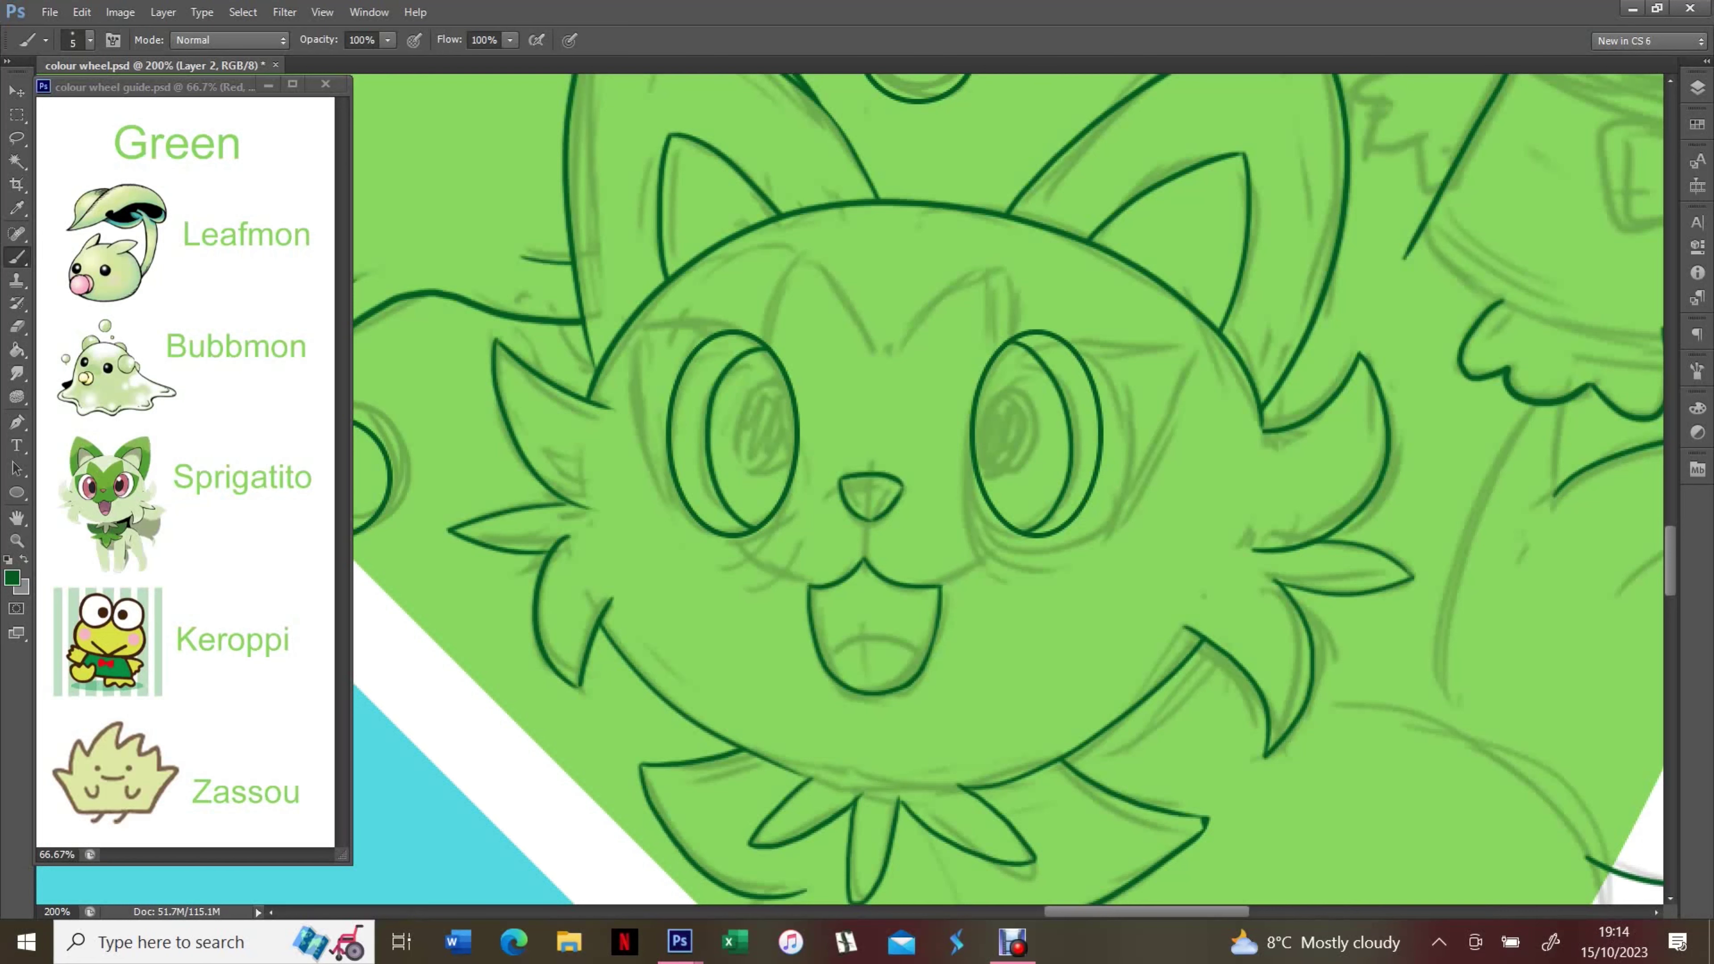
Ink the two narrow lower leaves of Sprigatito's collar and the short chest curve reaching the front leg
{"action": "scroll", "coordinate": [1009, 489], "scroll_direction": "down", "scroll_amount": 5}
{"action": "left_click_drag", "start_coordinate": [786, 473], "coordinate": [695, 544]}
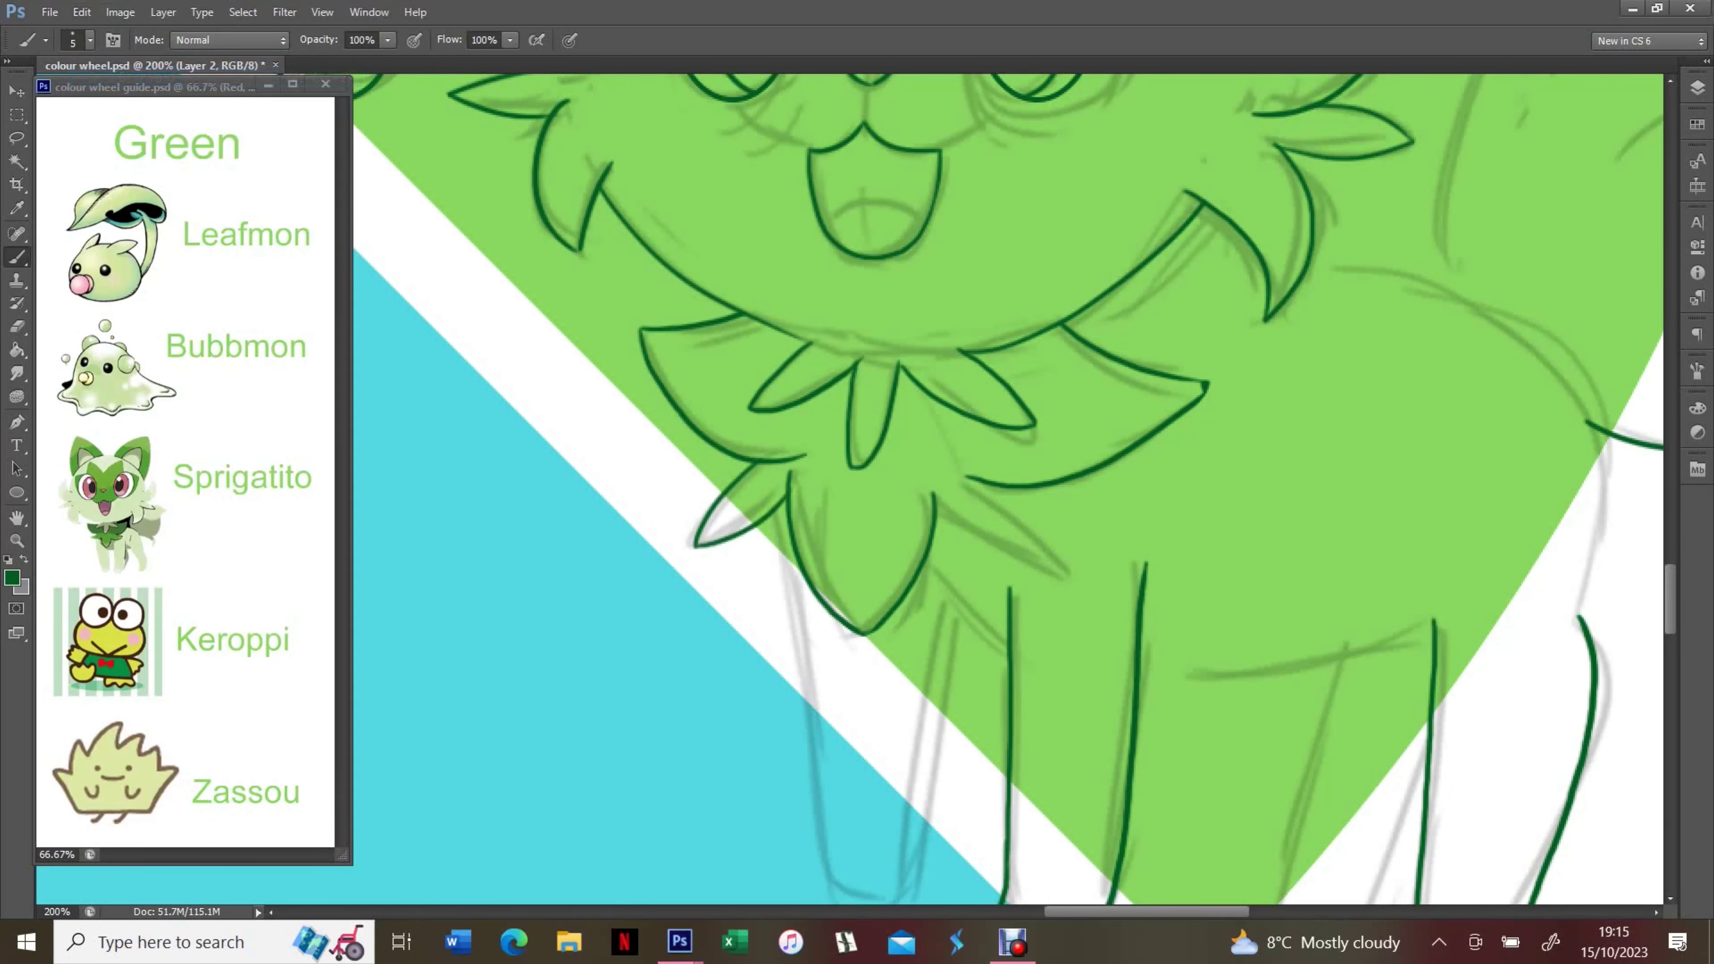
{"action": "left_click_drag", "start_coordinate": [935, 501], "coordinate": [1068, 572]}
{"action": "left_click_drag", "start_coordinate": [969, 479], "coordinate": [1069, 578]}
{"action": "left_click_drag", "start_coordinate": [925, 563], "coordinate": [1011, 643]}
{"action": "left_click", "coordinate": [81, 11]}
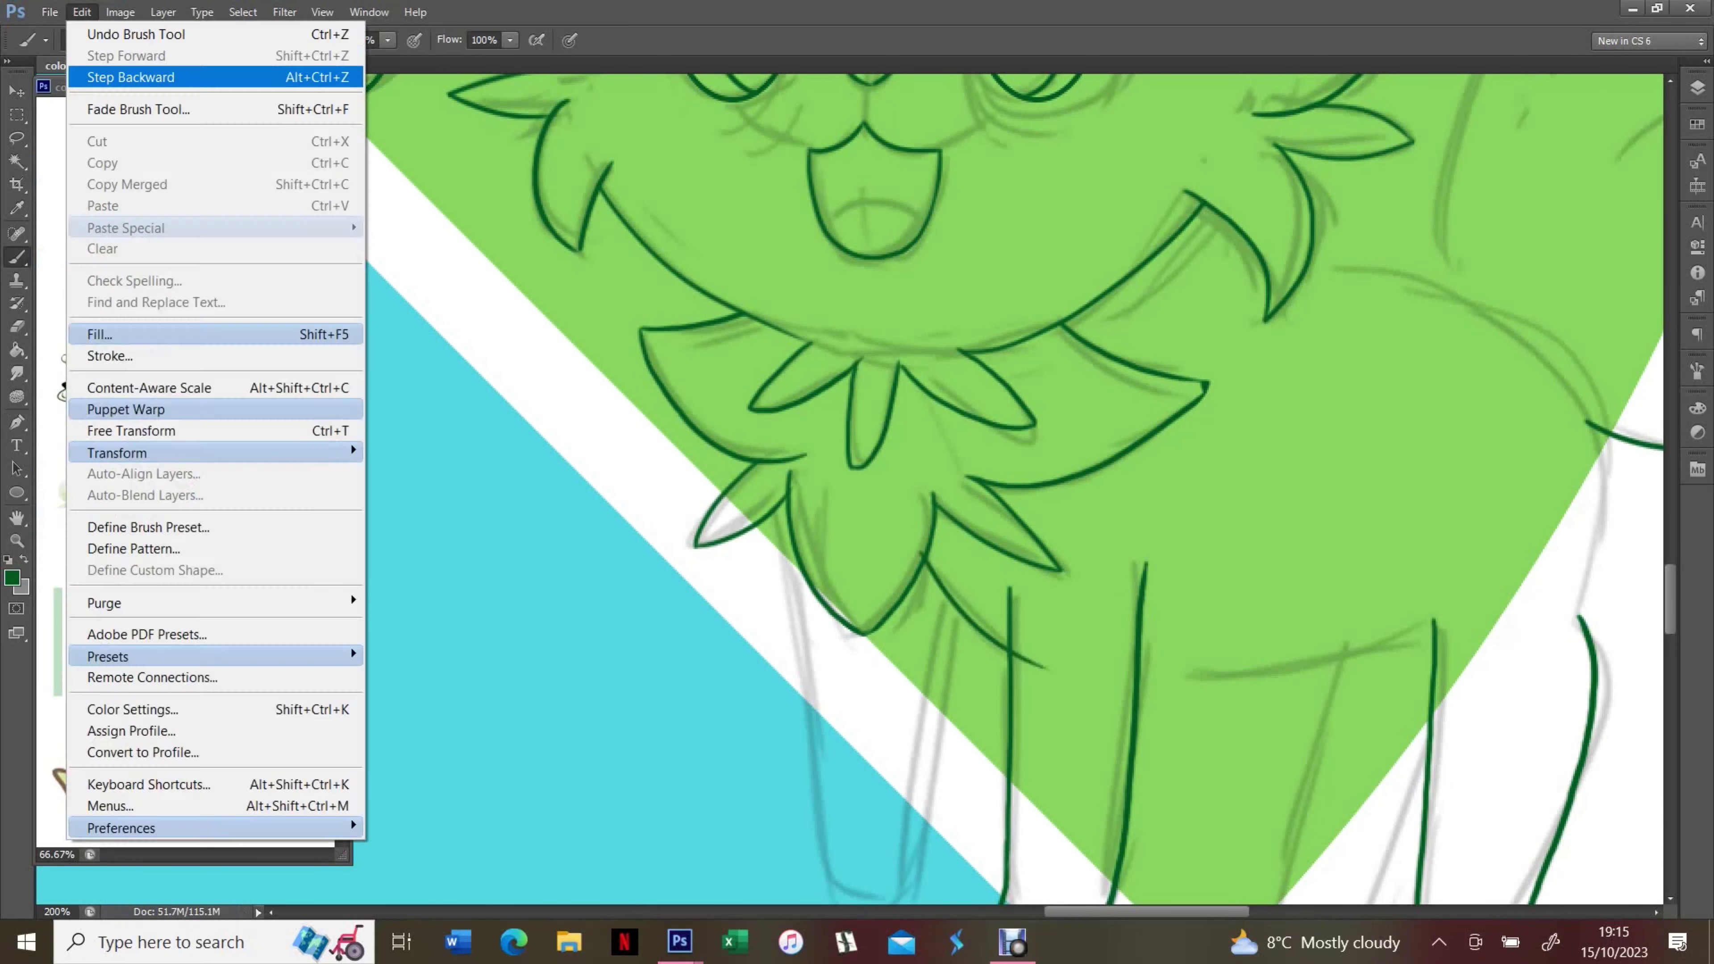
{"action": "key", "text": "Escape"}
Ink Sprigatito's belly line, the rump curve above the hind leg, and the back from the cheek tuft to the tail
{"action": "scroll", "coordinate": [1006, 493], "scroll_direction": "right", "scroll_amount": 5}
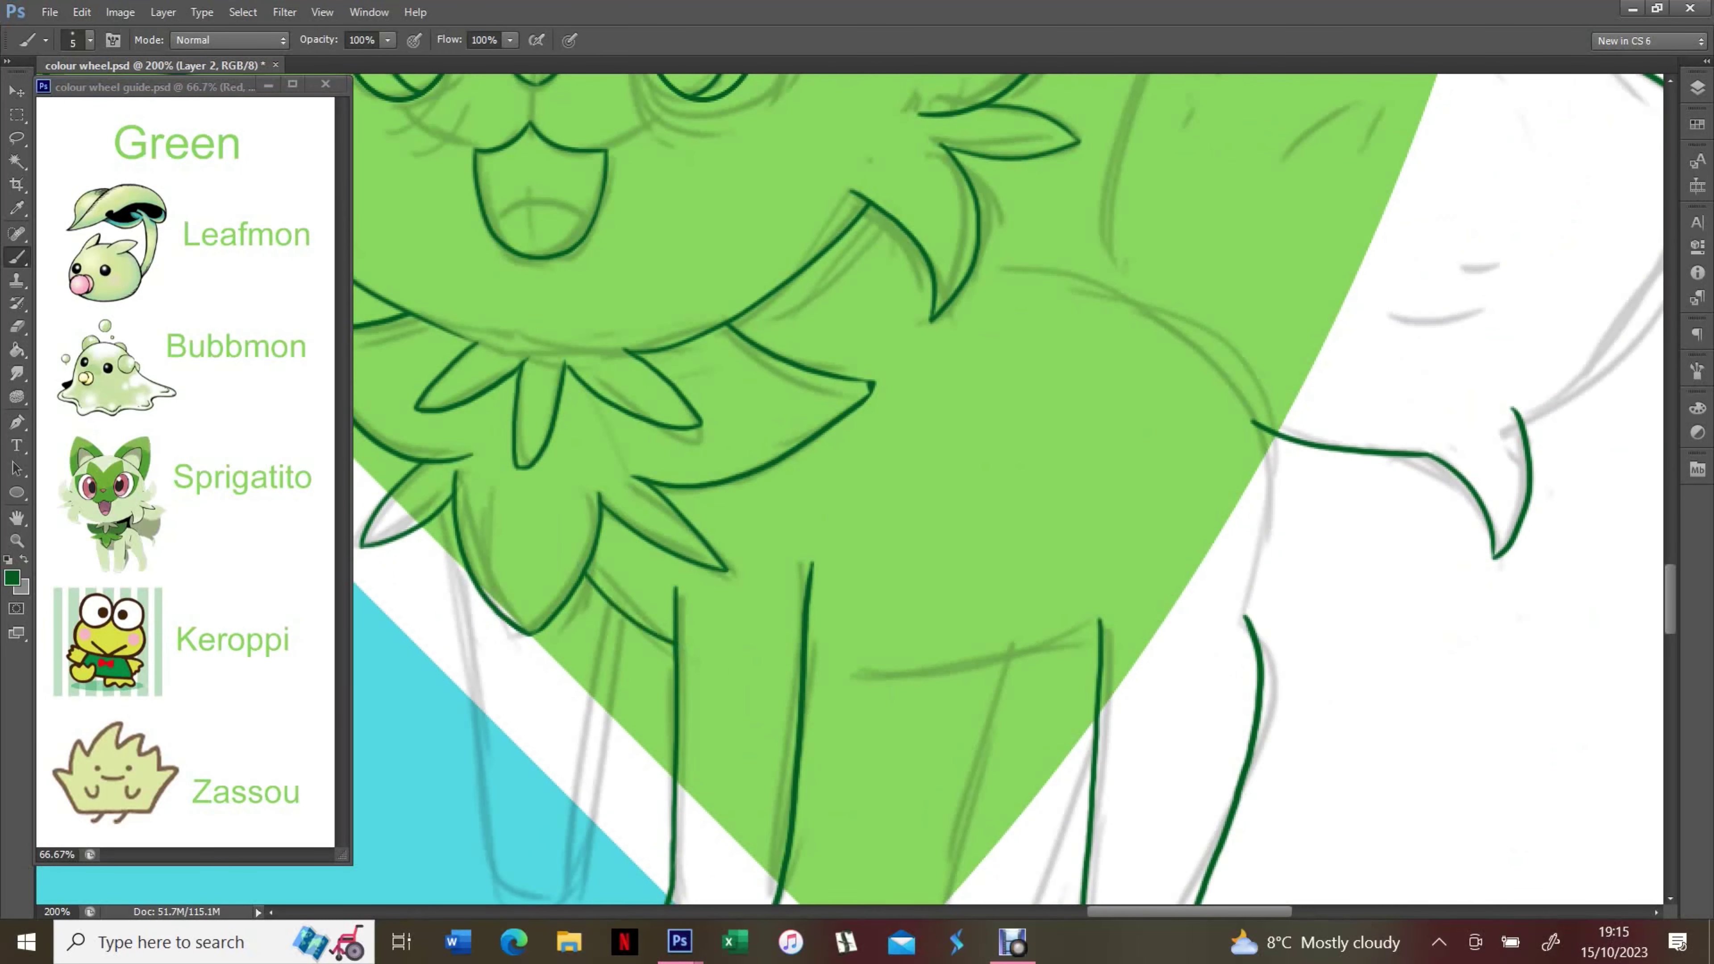
{"action": "left_click_drag", "start_coordinate": [778, 654], "coordinate": [1142, 617]}
{"action": "scroll", "coordinate": [1012, 472], "scroll_direction": "up", "scroll_amount": 3}
{"action": "left_click_drag", "start_coordinate": [1273, 625], "coordinate": [1243, 750]}
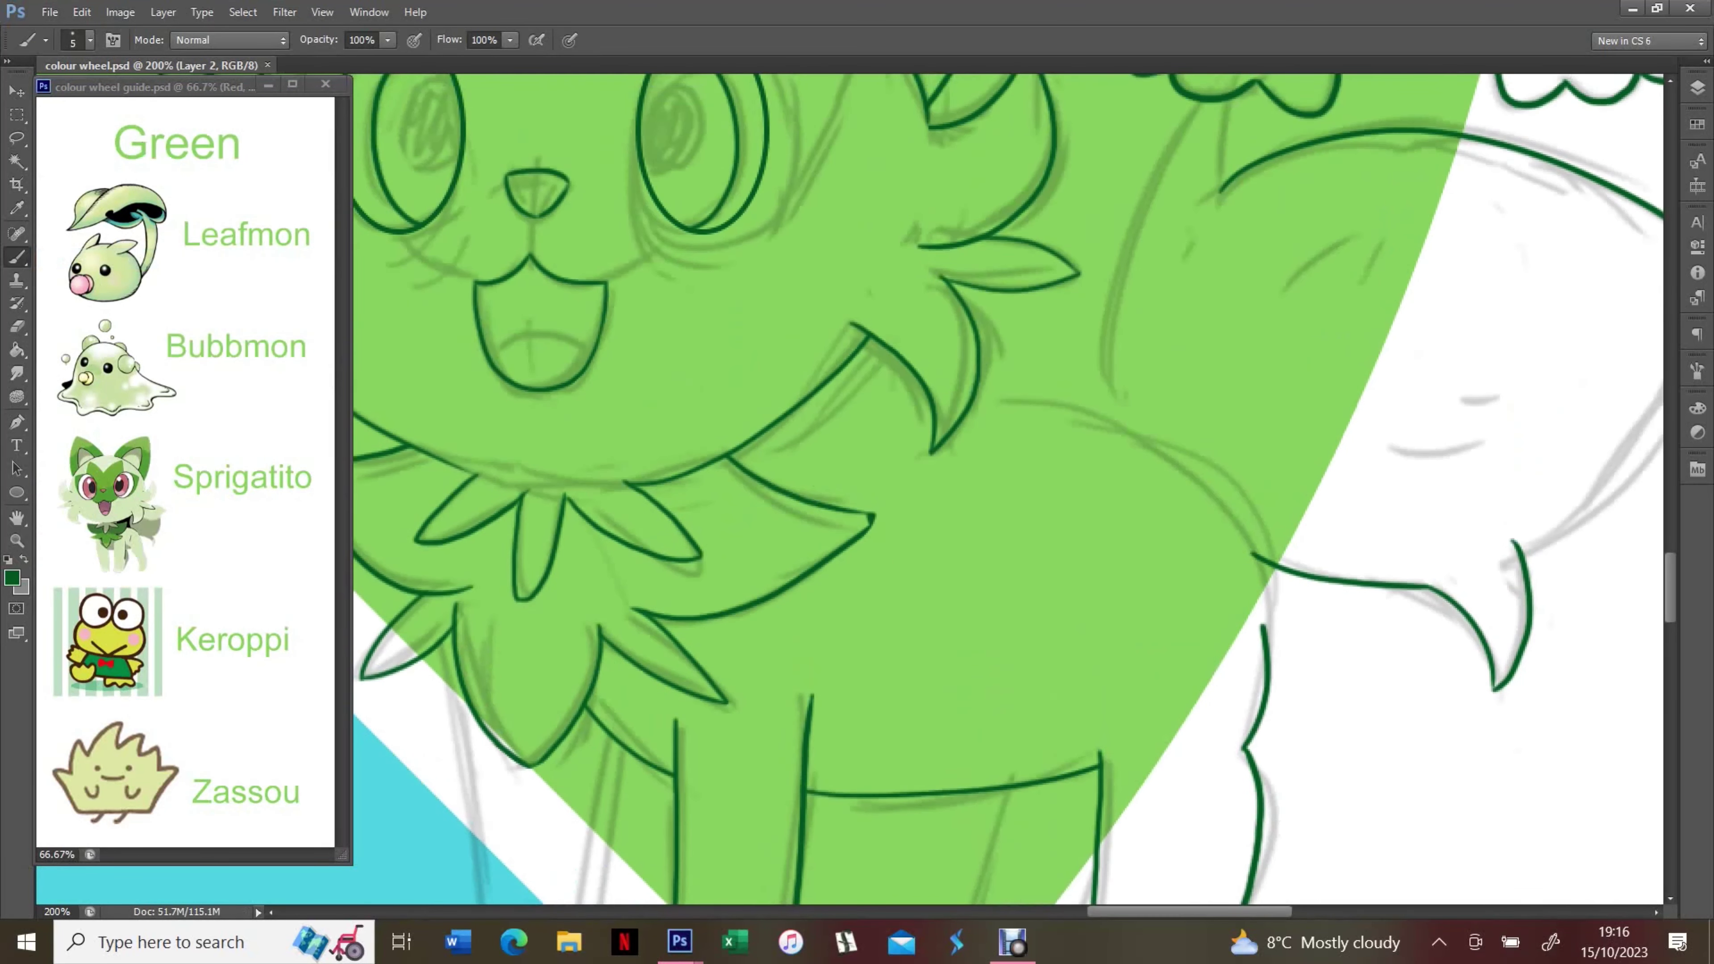
{"action": "key", "text": "ctrl+z"}
{"action": "left_click_drag", "start_coordinate": [996, 408], "coordinate": [1279, 567]}
Ink the wide rounded outline of Keroppi's head in one stroke from one eye around to the other
{"action": "scroll", "coordinate": [1006, 486], "scroll_direction": "right", "scroll_amount": 9}
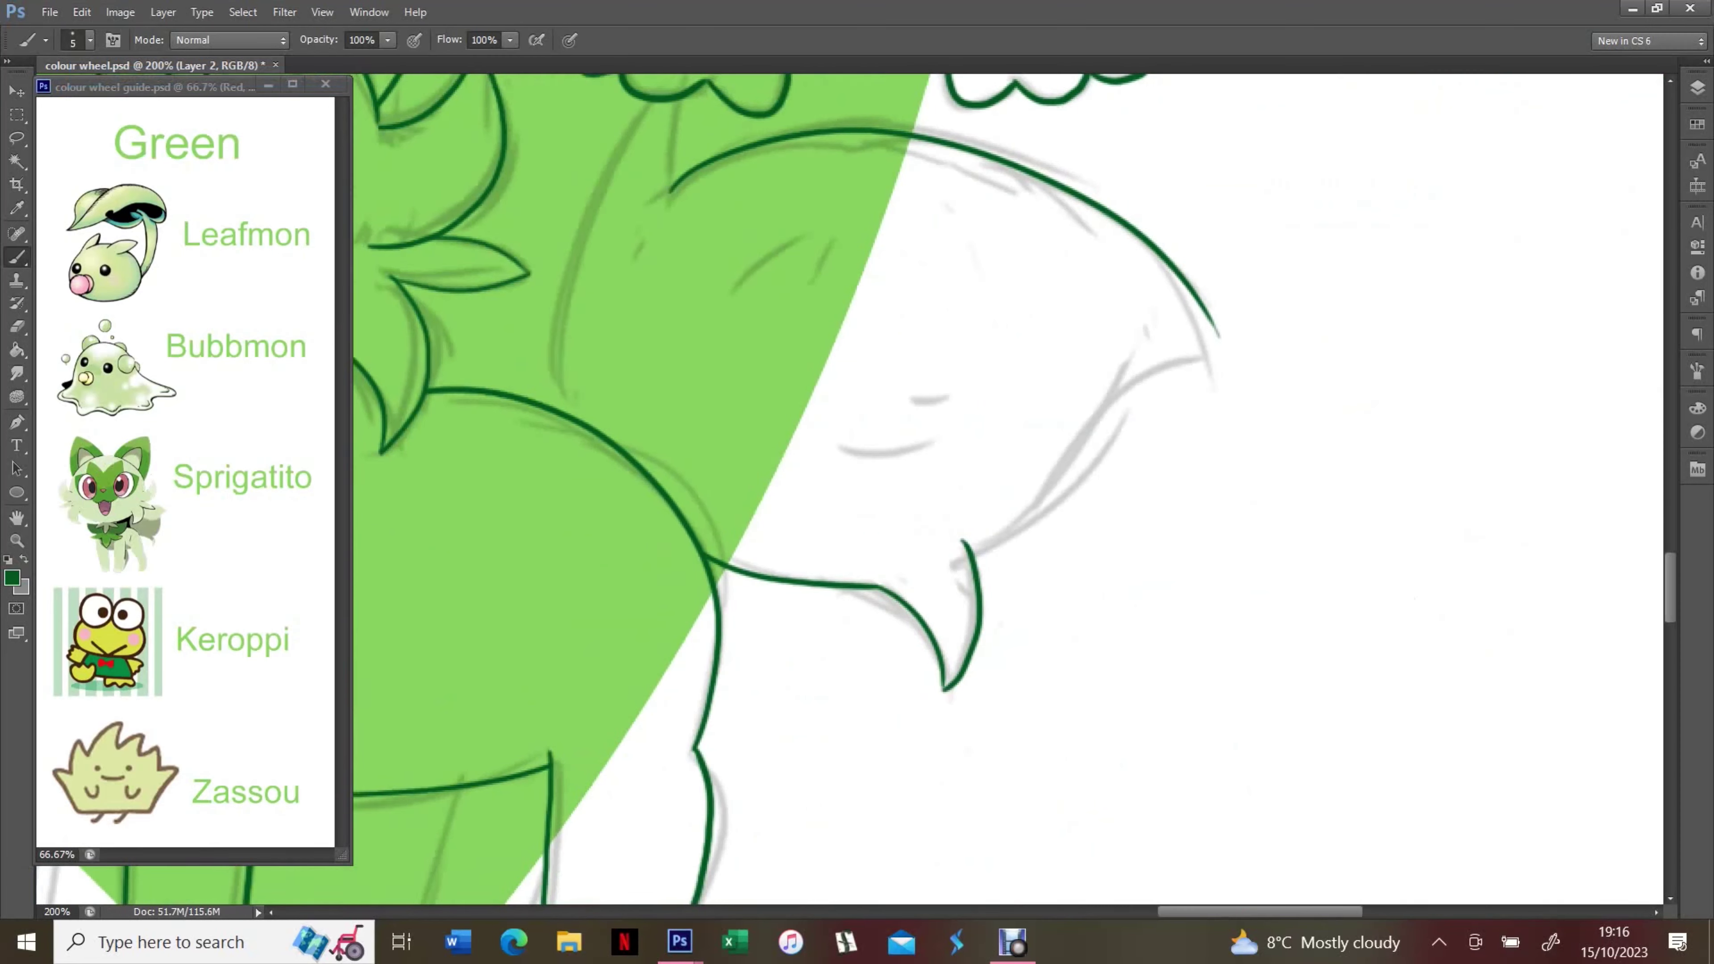
{"action": "scroll", "coordinate": [1005, 486], "scroll_direction": "up", "scroll_amount": 5}
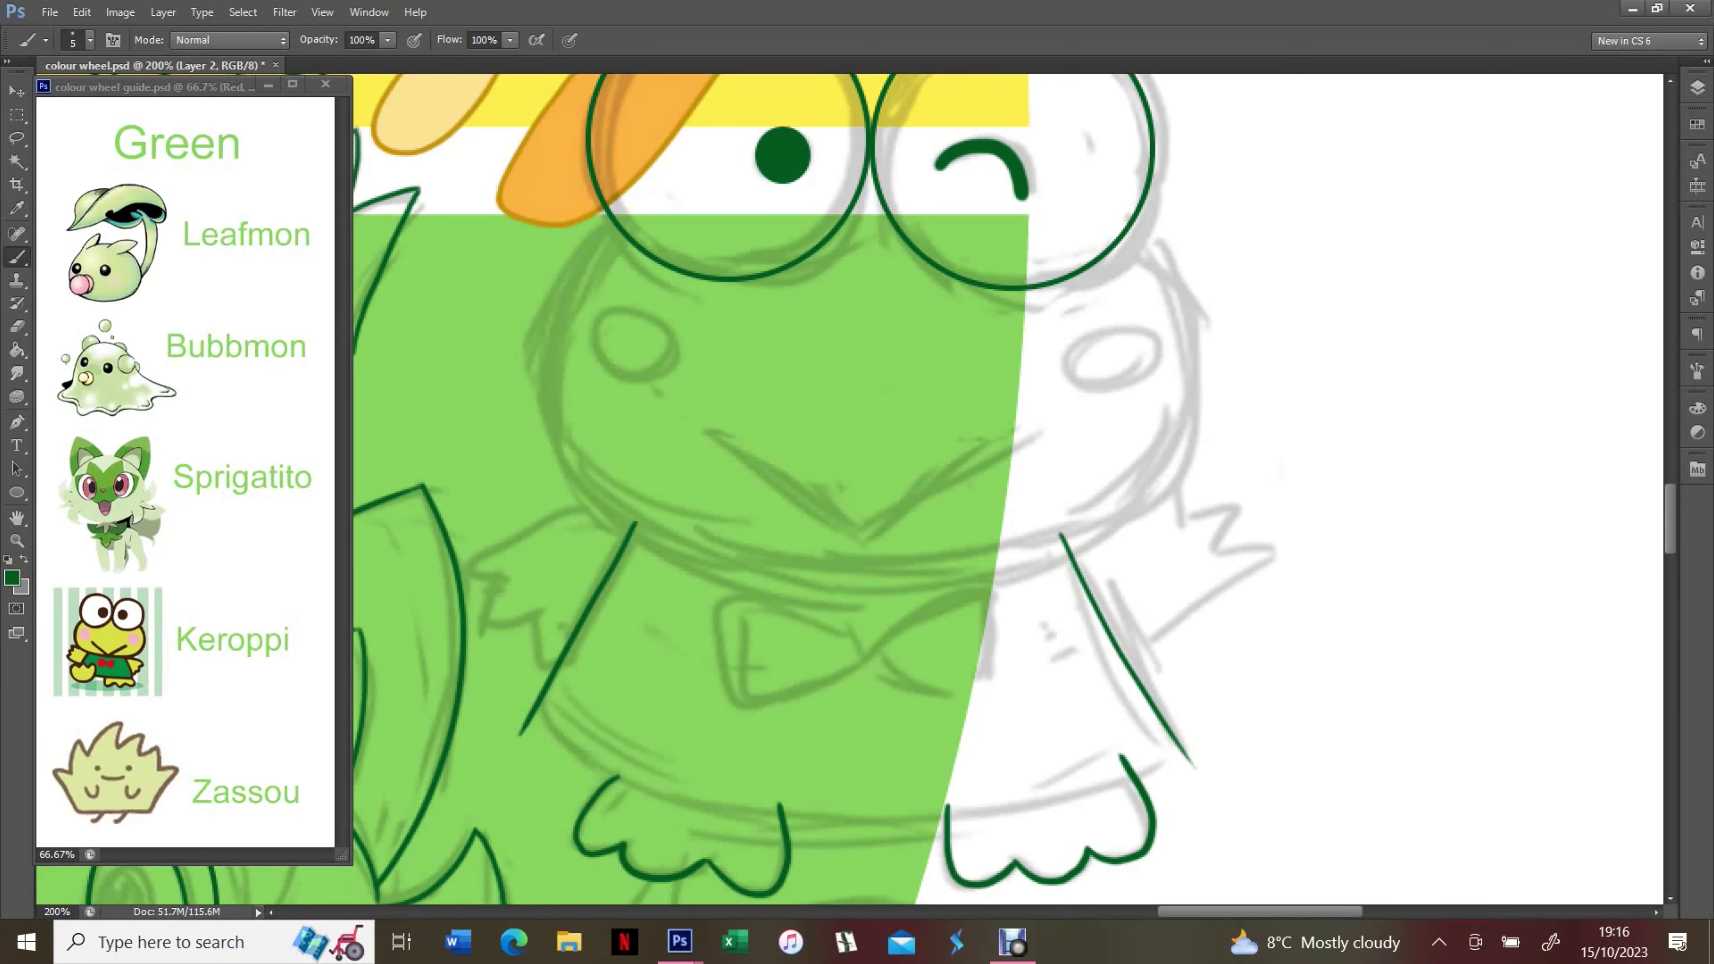
{"action": "left_click_drag", "start_coordinate": [1078, 182], "coordinate": [611, 212]}
Transform Keroppi's head outline to 91.88% width, raise its lower edge to fit the sketch, and deselect it
{"action": "key", "text": "ctrl+t"}
{"action": "left_click_drag", "start_coordinate": [1295, 403], "coordinate": [1261, 403]}
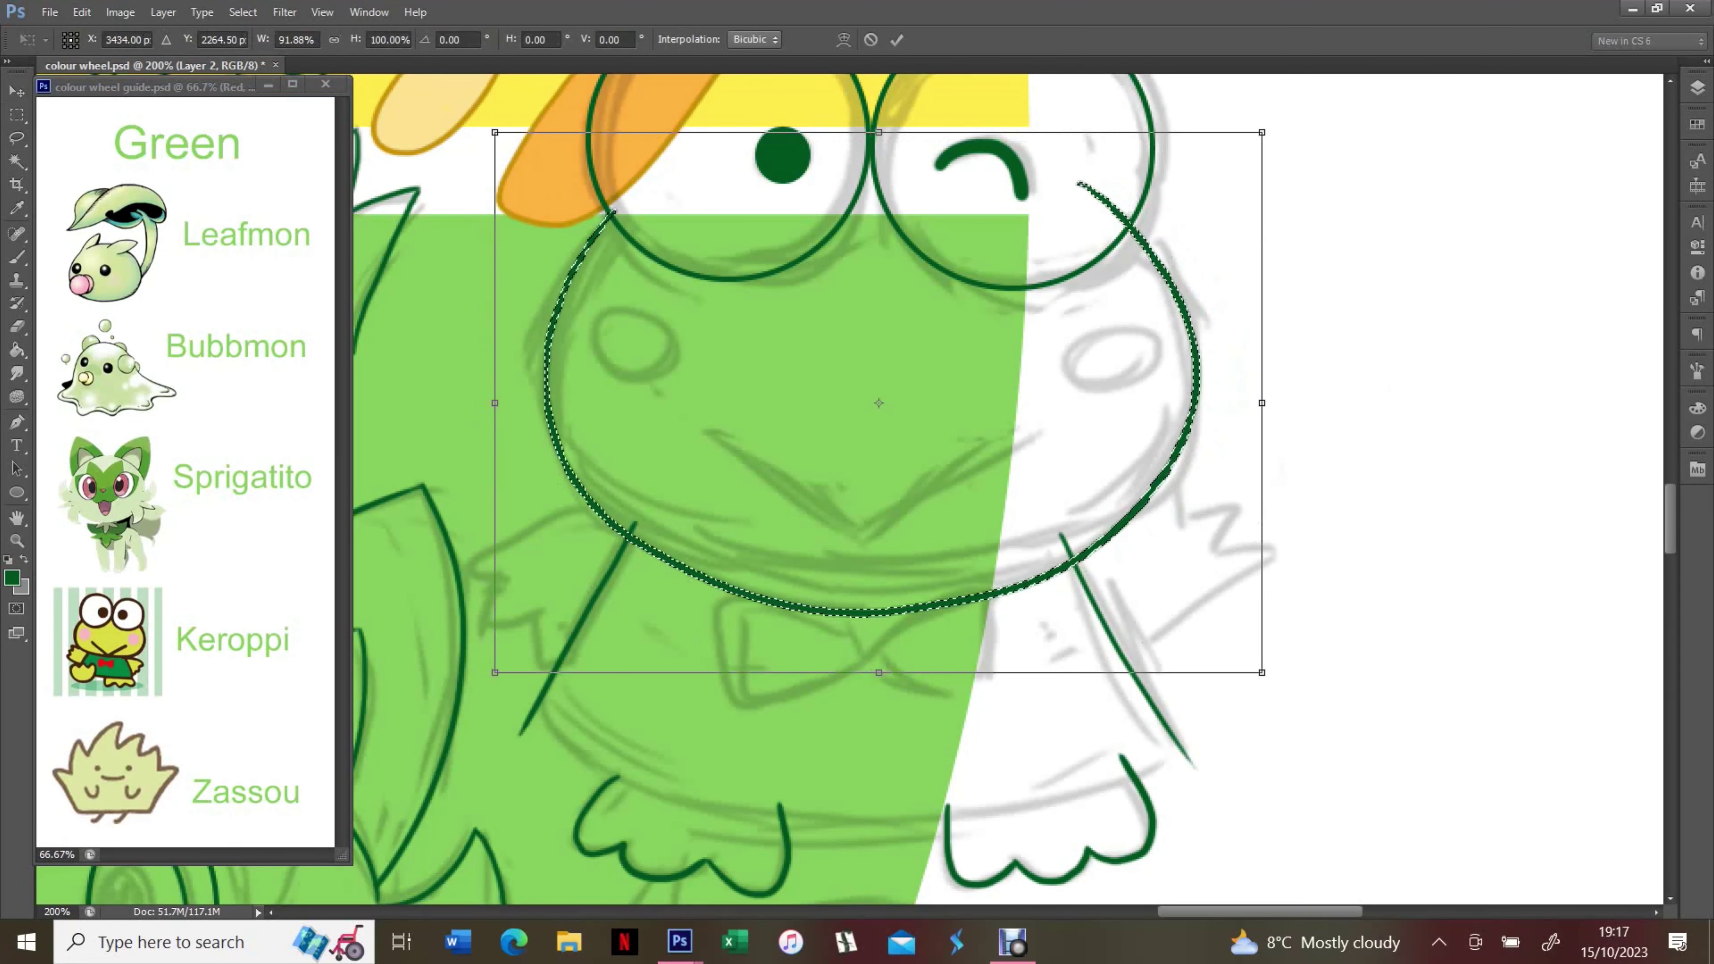
{"action": "left_click_drag", "start_coordinate": [879, 672], "coordinate": [879, 649]}
{"action": "key", "text": "Return"}
{"action": "key", "text": "ctrl+d"}
Trim Keroppi's body side lines where they cross the head outline on the green lines layer, and return to the brush on Layer 2
{"action": "key", "text": "l"}
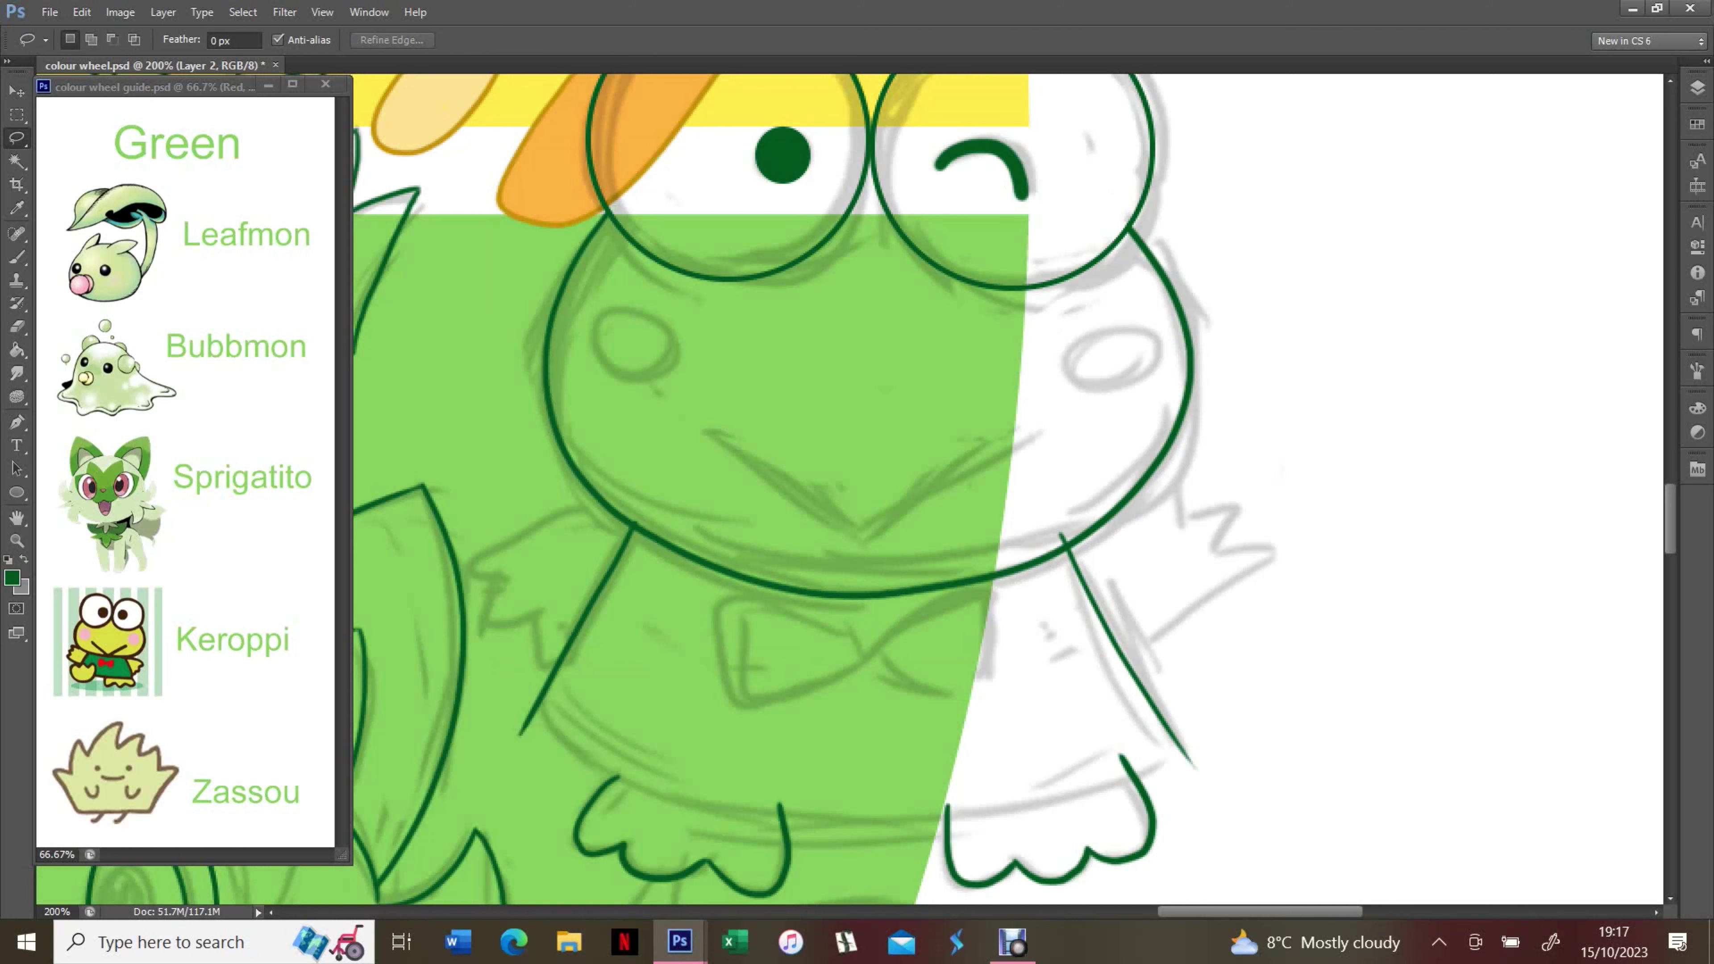
{"action": "key", "text": "F7"}
{"action": "key", "text": "alt+["}
{"action": "key", "text": "F7"}
{"action": "key", "text": "alt+]"}
{"action": "key", "text": "b"}
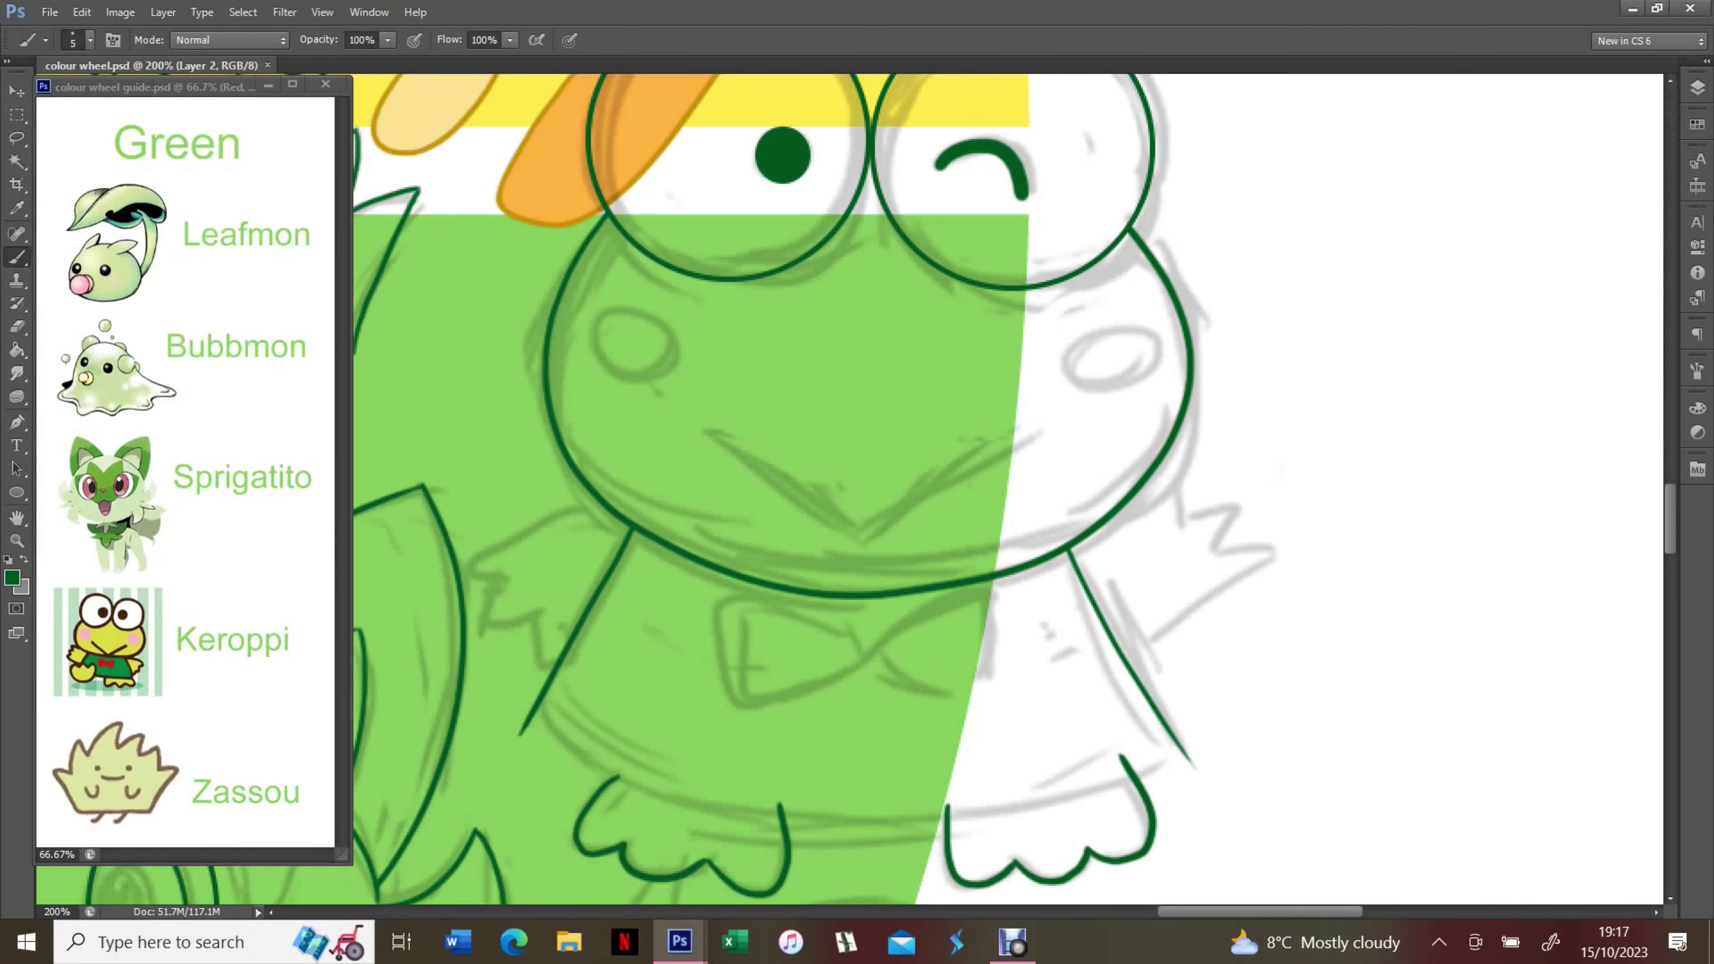
Switch to the green lines layer, fit the whole colour wheel in view, and continue on an empty Layer 2 above it
{"action": "key", "text": "F7"}
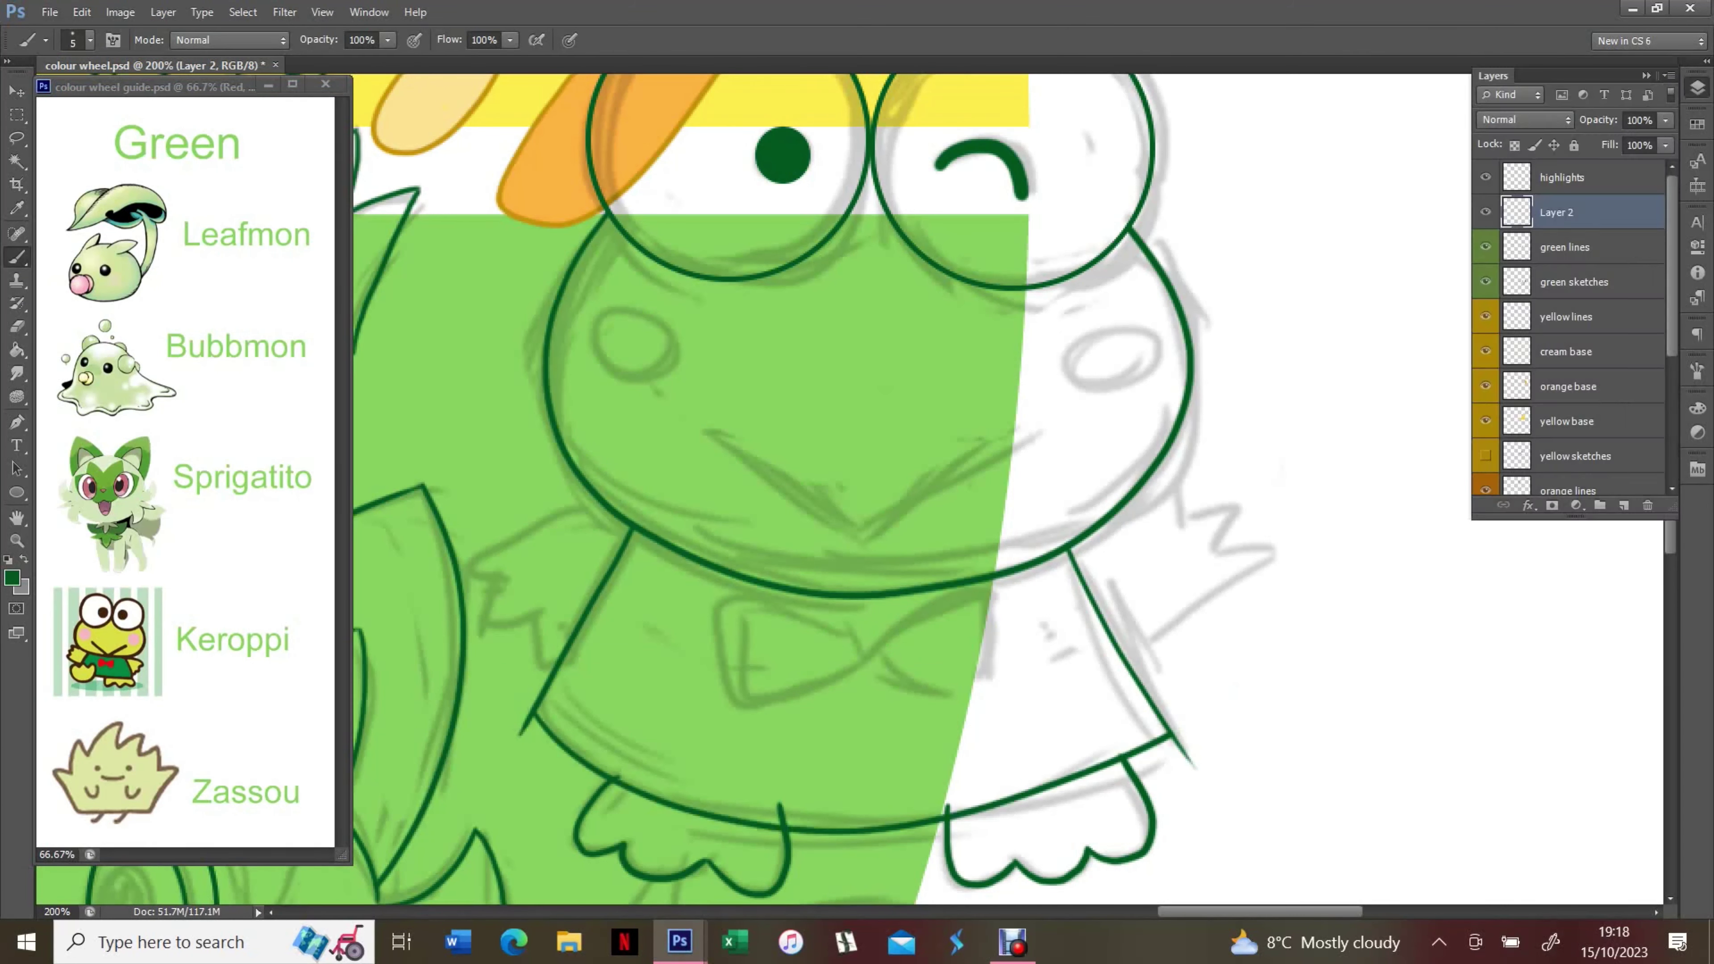
{"action": "key", "text": "alt+["}
{"action": "key", "text": "ctrl+0"}
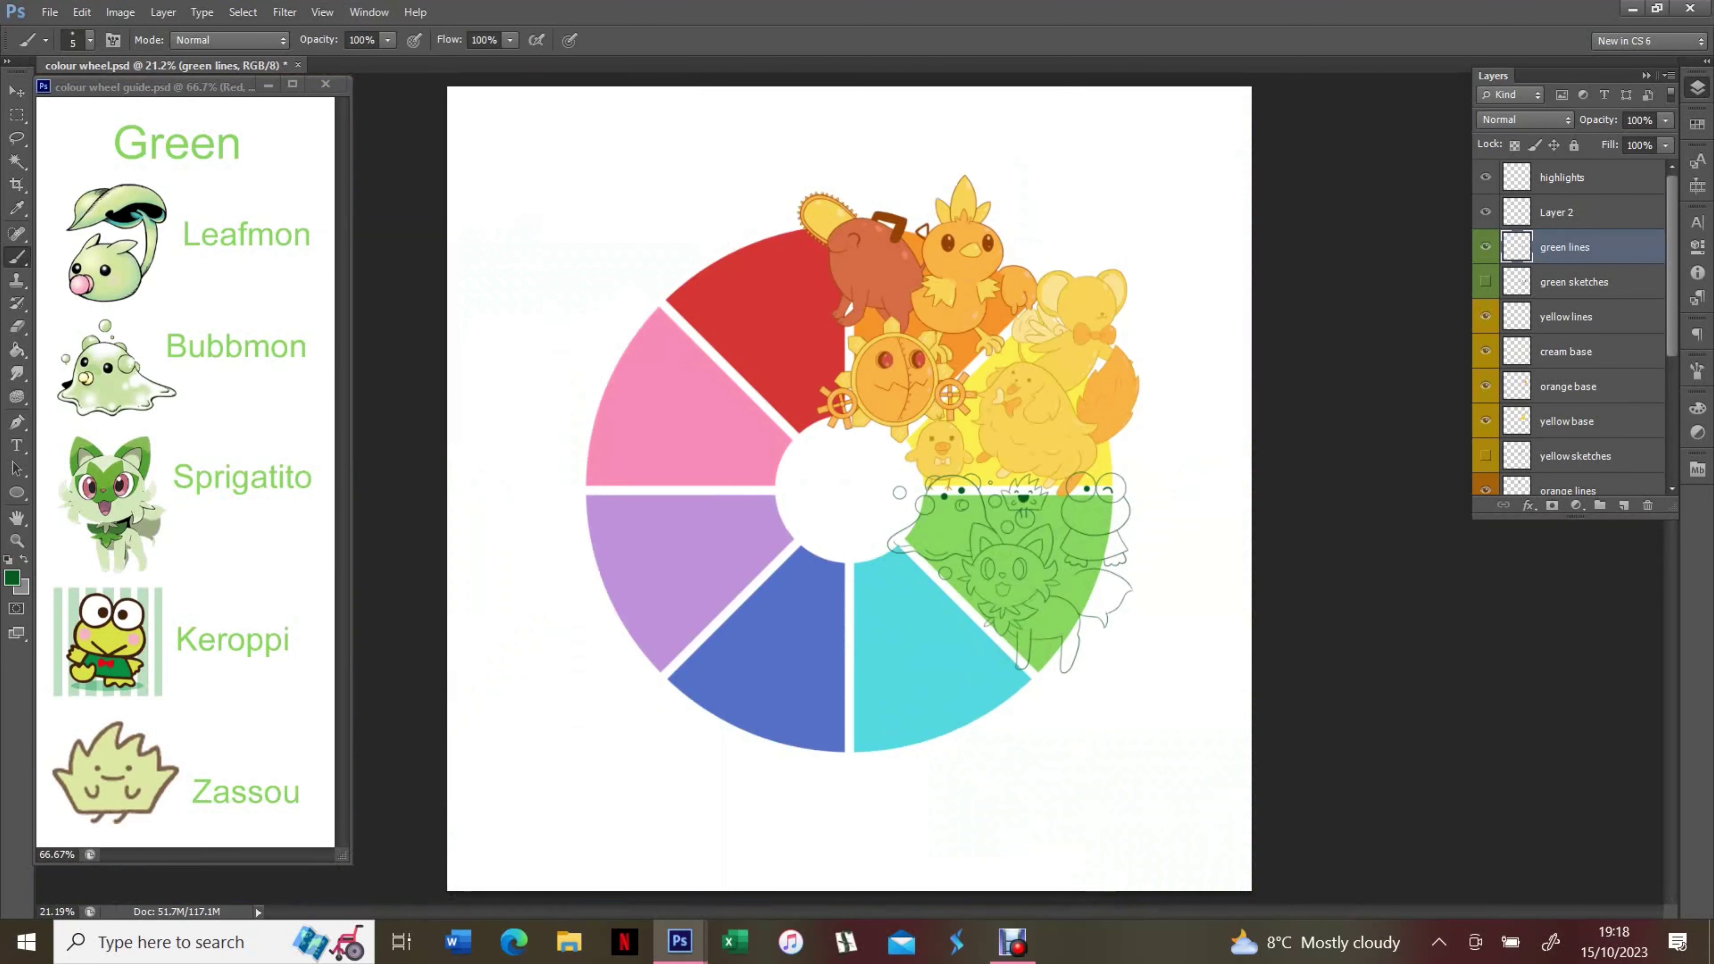
{"action": "key", "text": "alt+]"}
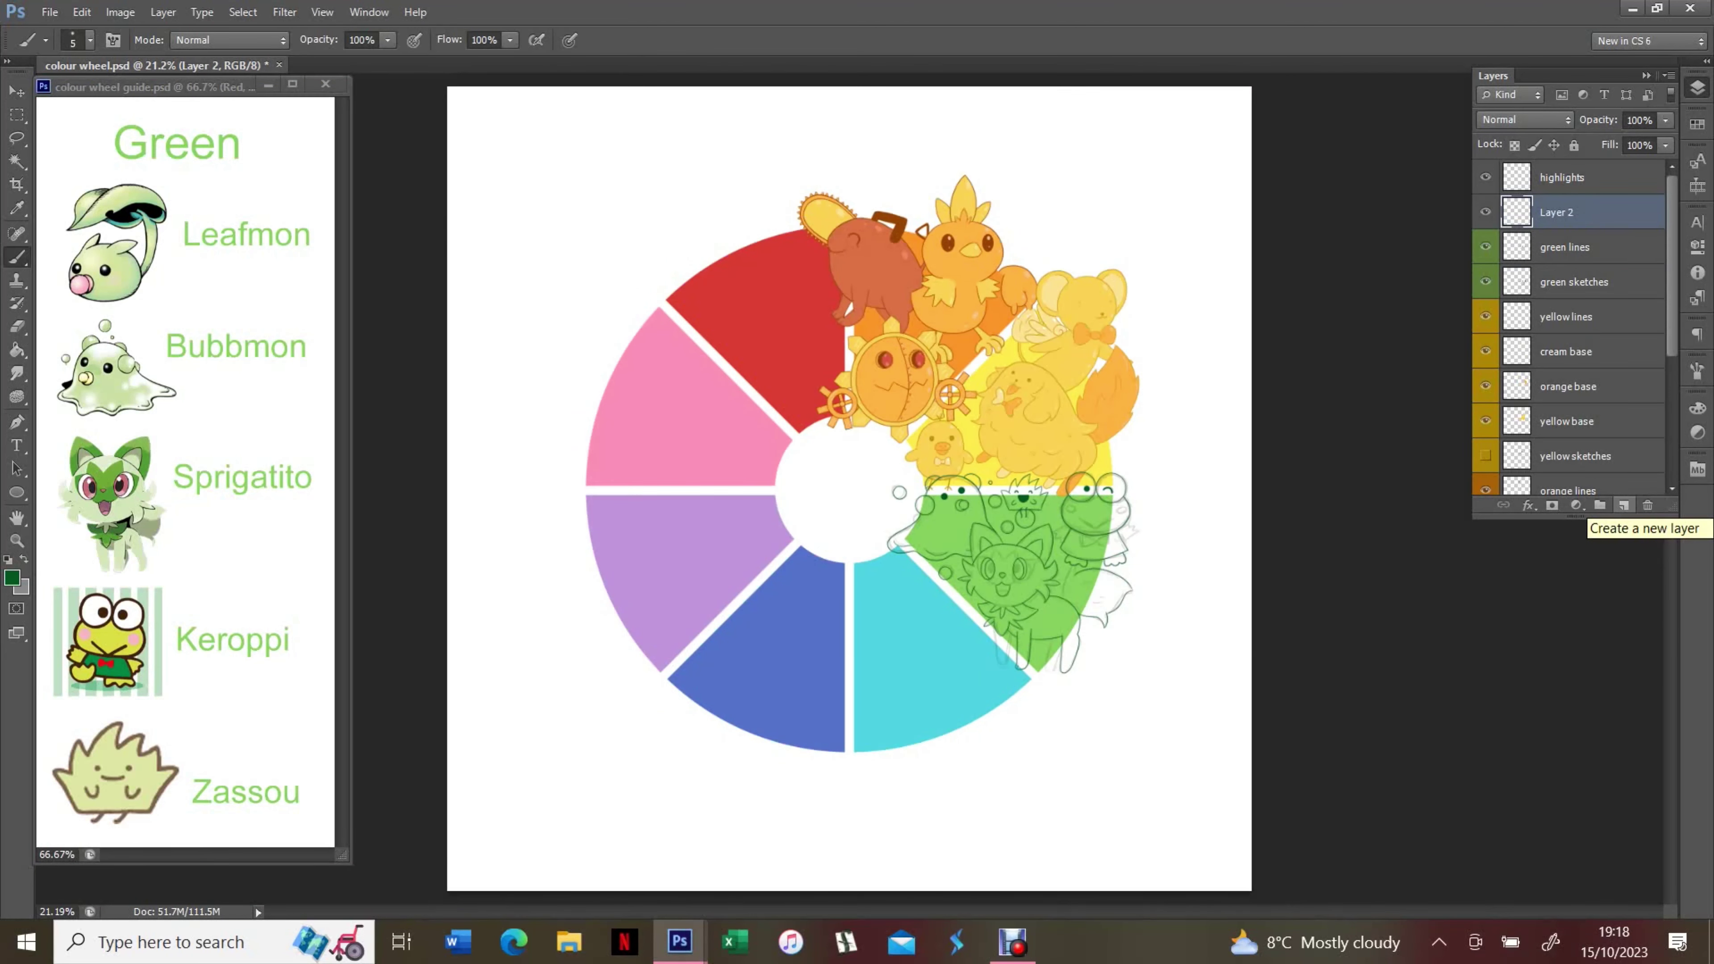
Make freehand lasso selections around the bubbles on the left side of Bubbmon's body
{"action": "scroll", "coordinate": [933, 498], "scroll_direction": "up", "scroll_amount": 6}
{"action": "key", "text": "l"}
{"action": "left_click_drag", "start_coordinate": [567, 371], "coordinate": [564, 382]}
{"action": "left_click", "coordinate": [82, 11]}
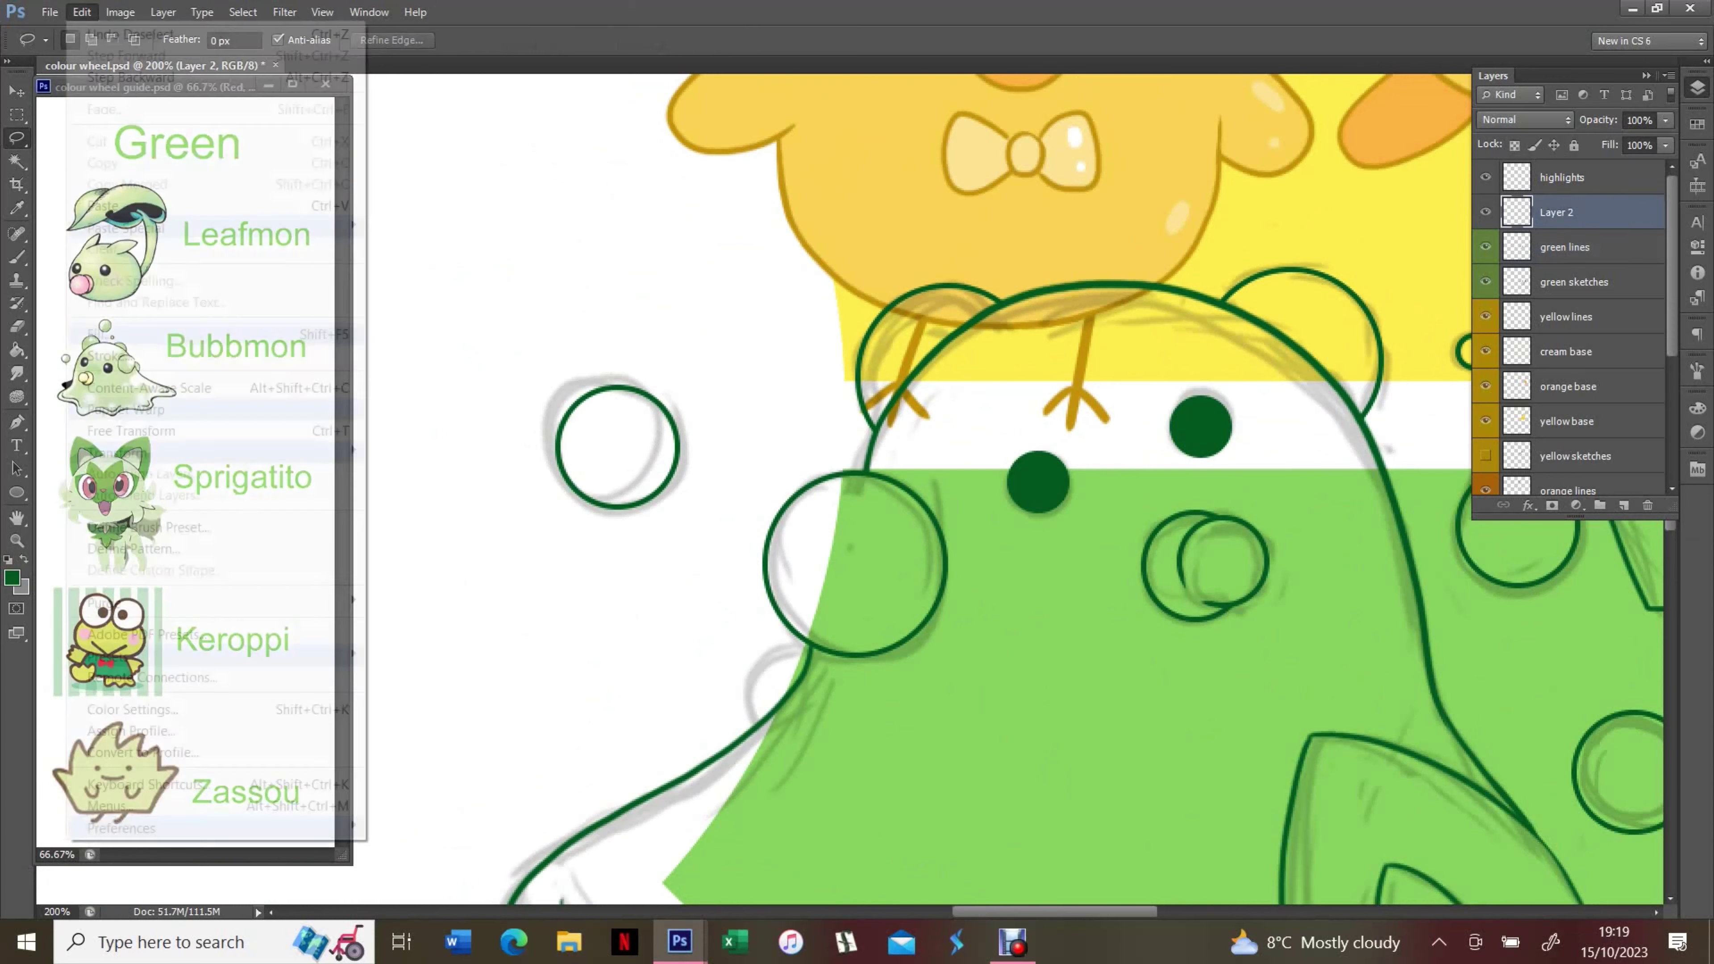
{"action": "mouse_move", "coordinate": [854, 540]}
{"action": "left_mouse_down"}
{"action": "mouse_move", "coordinate": [844, 665]}
{"action": "mouse_move", "coordinate": [750, 612]}
{"action": "left_mouse_up"}
Add a filled dark green oval pupil to one of Sprigatito's eyes and place a matching copy in the other eye
{"action": "scroll", "coordinate": [857, 487], "scroll_direction": "right", "scroll_amount": 10}
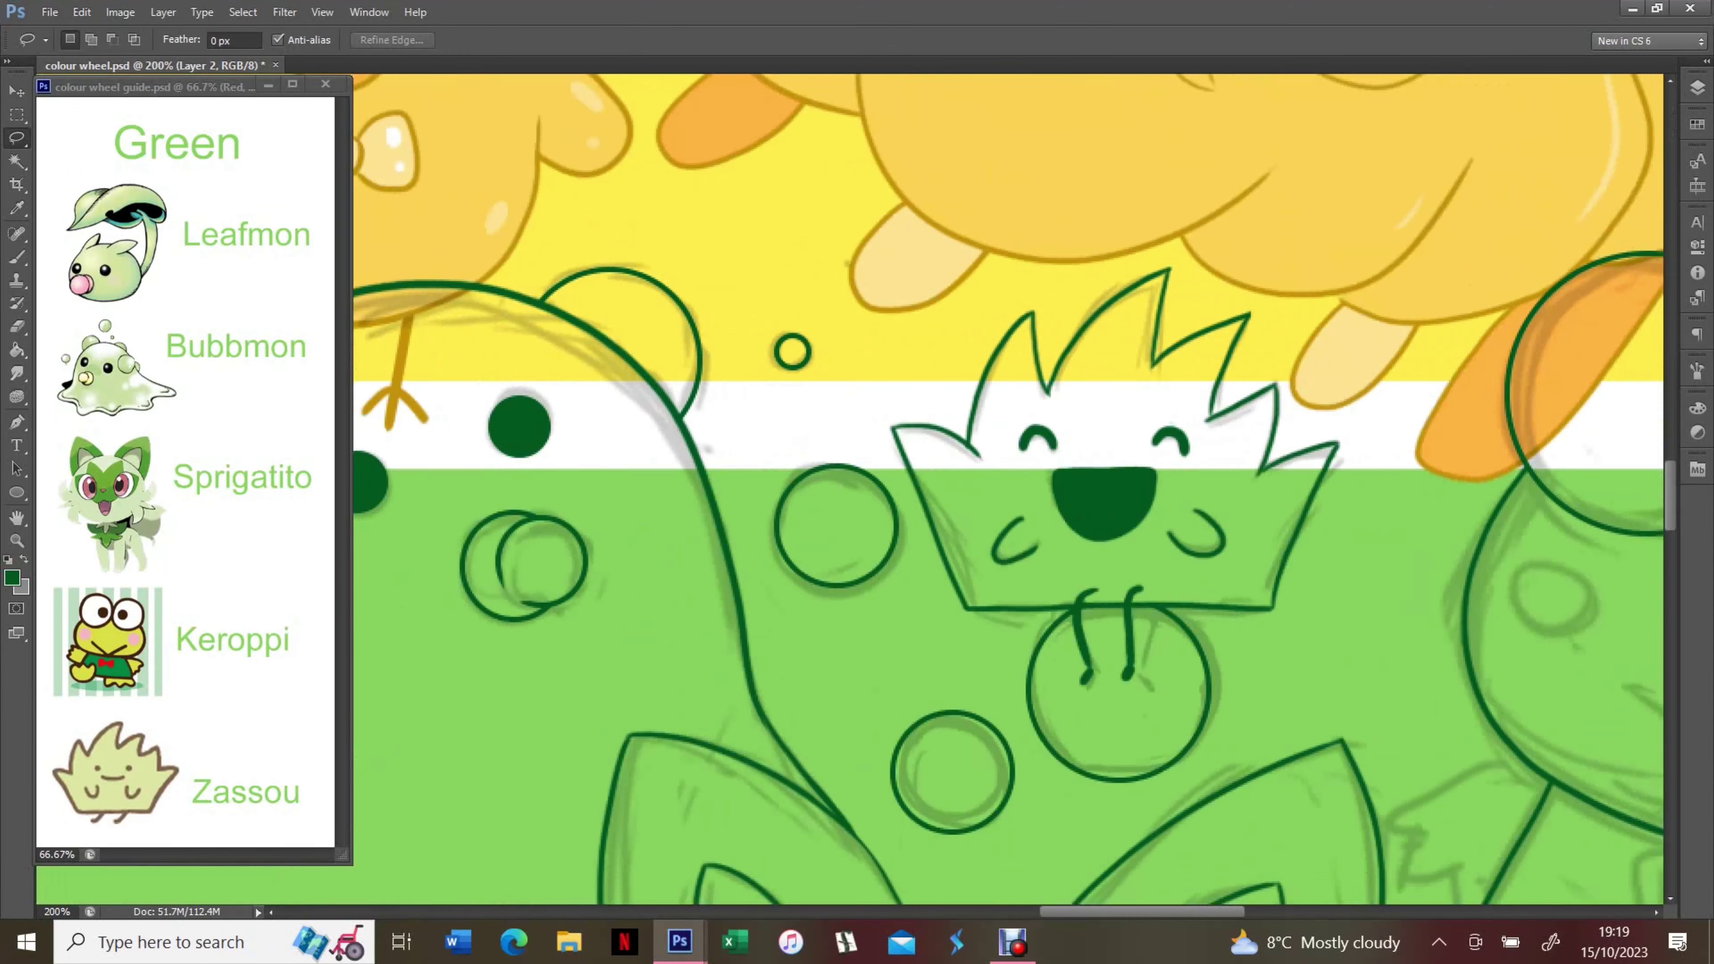
{"action": "scroll", "coordinate": [1009, 488], "scroll_direction": "down", "scroll_amount": 10}
{"action": "key", "text": "b"}
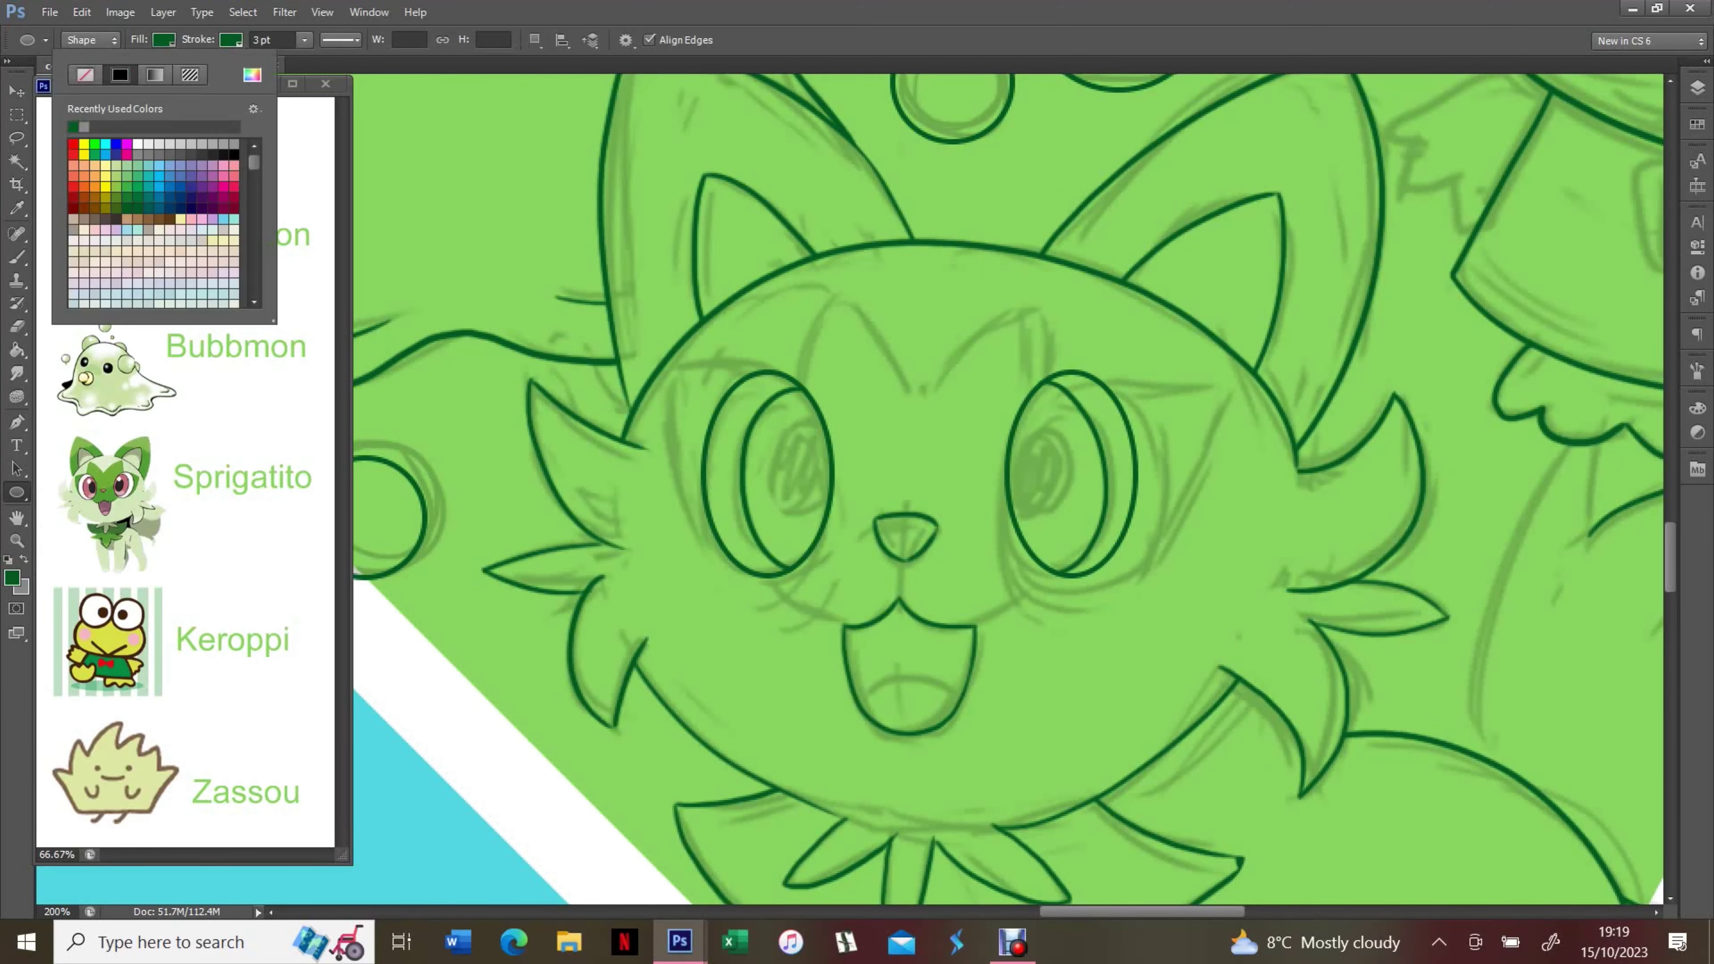
{"action": "key", "text": "ctrl+v"}
{"action": "key", "text": "l"}
{"action": "key", "text": "v"}
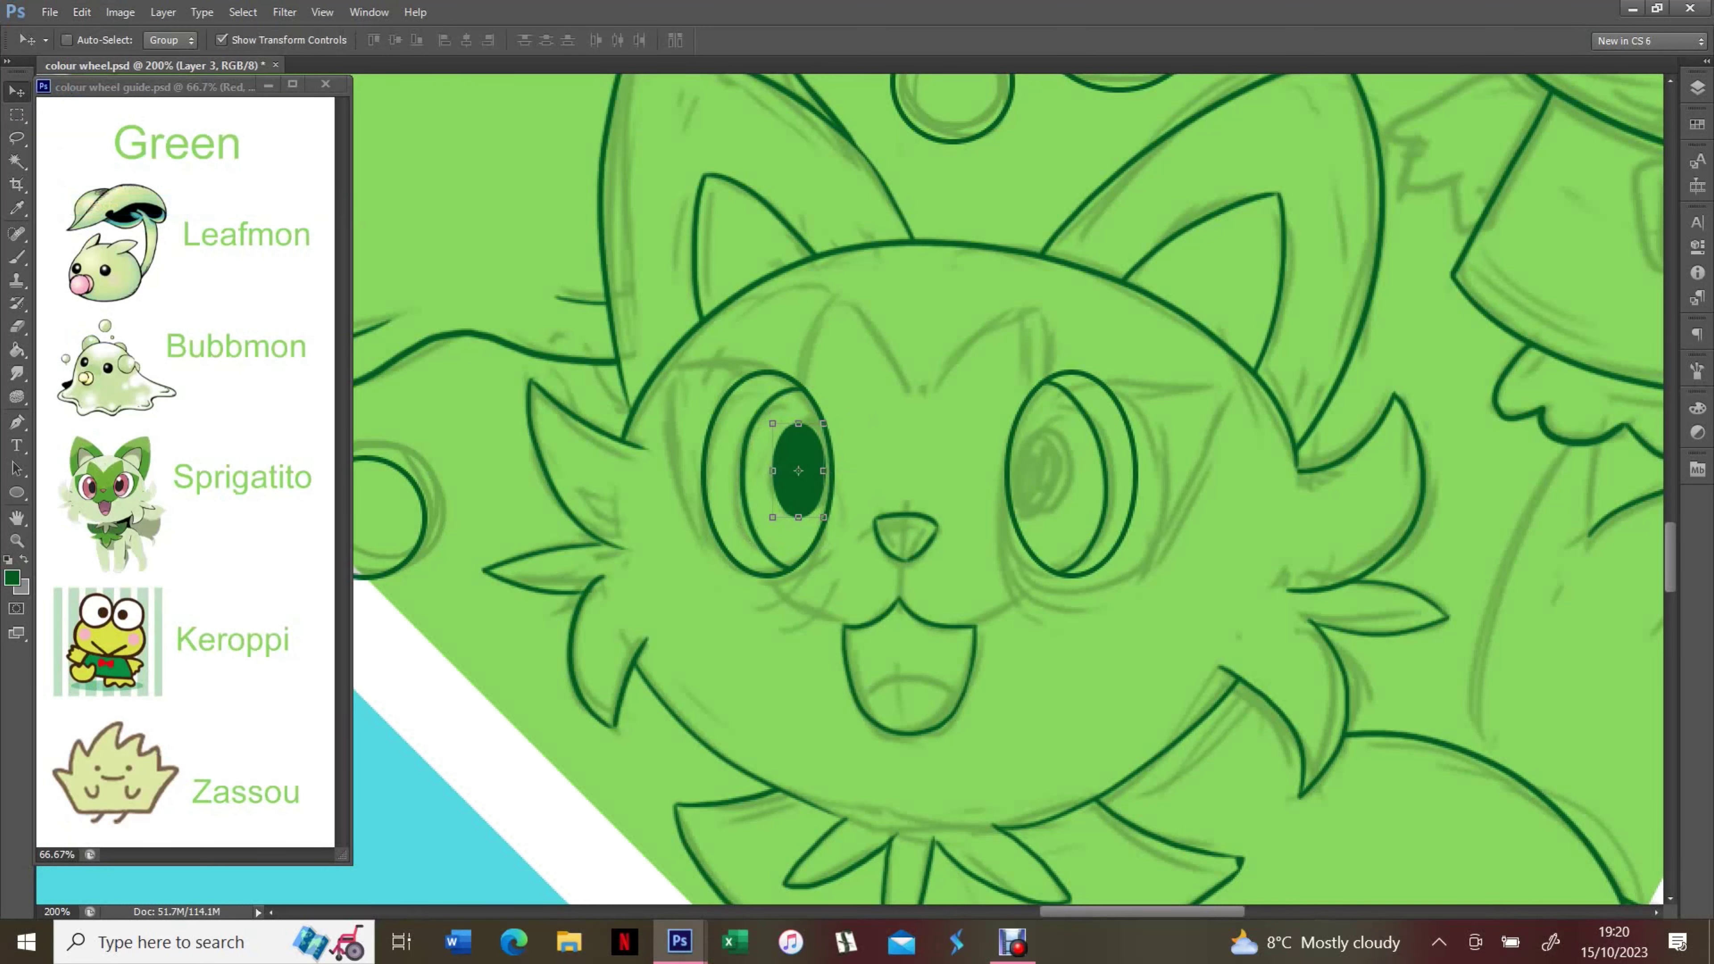
{"action": "left_click_drag", "start_coordinate": [803, 470], "coordinate": [1039, 470]}
Ink the tongue curve inside Sprigatito's mouth with the Brush and save the file
{"action": "left_click", "coordinate": [17, 256]}
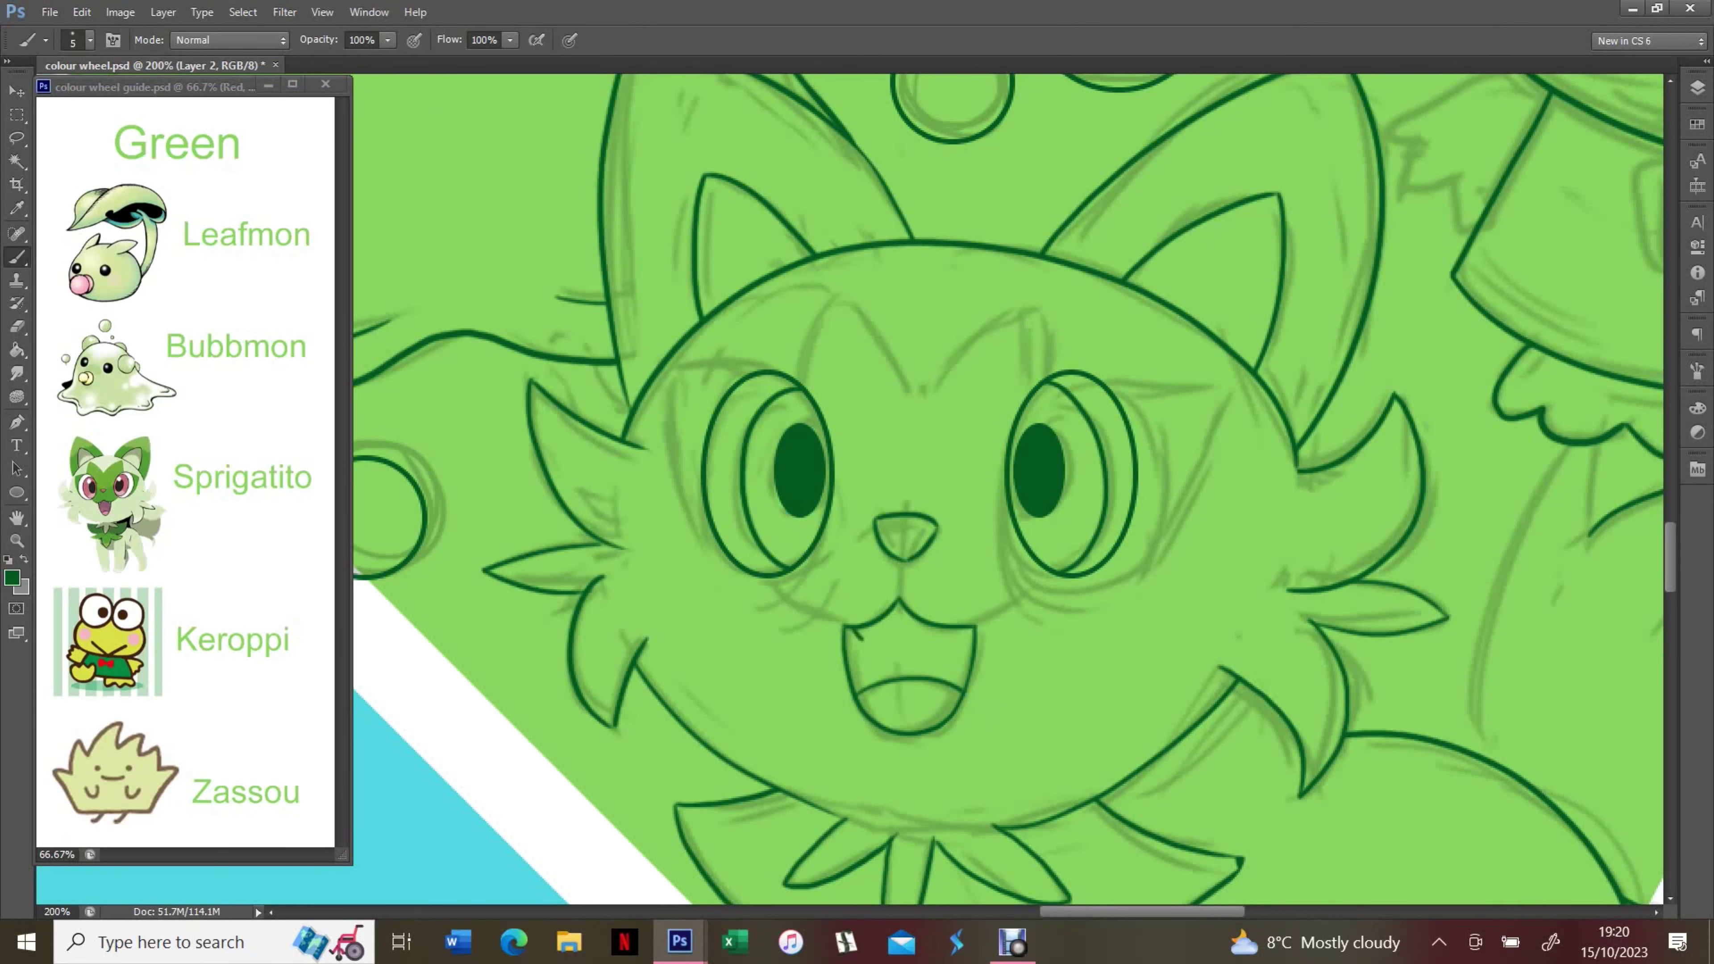
{"action": "key", "text": "ctrl+s"}
Ink both sides of Sprigatito's far front leg from the collar leaves down to its paw, redoing the first attempt
{"action": "scroll", "coordinate": [1013, 486], "scroll_direction": "down", "scroll_amount": 10}
{"action": "mouse_move", "coordinate": [596, 338]}
{"action": "left_mouse_down"}
{"action": "mouse_move", "coordinate": [641, 733]}
{"action": "mouse_move", "coordinate": [762, 421]}
{"action": "mouse_move", "coordinate": [732, 729]}
{"action": "left_mouse_up"}
{"action": "key", "text": "ctrl+z"}
{"action": "left_click_drag", "start_coordinate": [769, 517], "coordinate": [730, 730]}
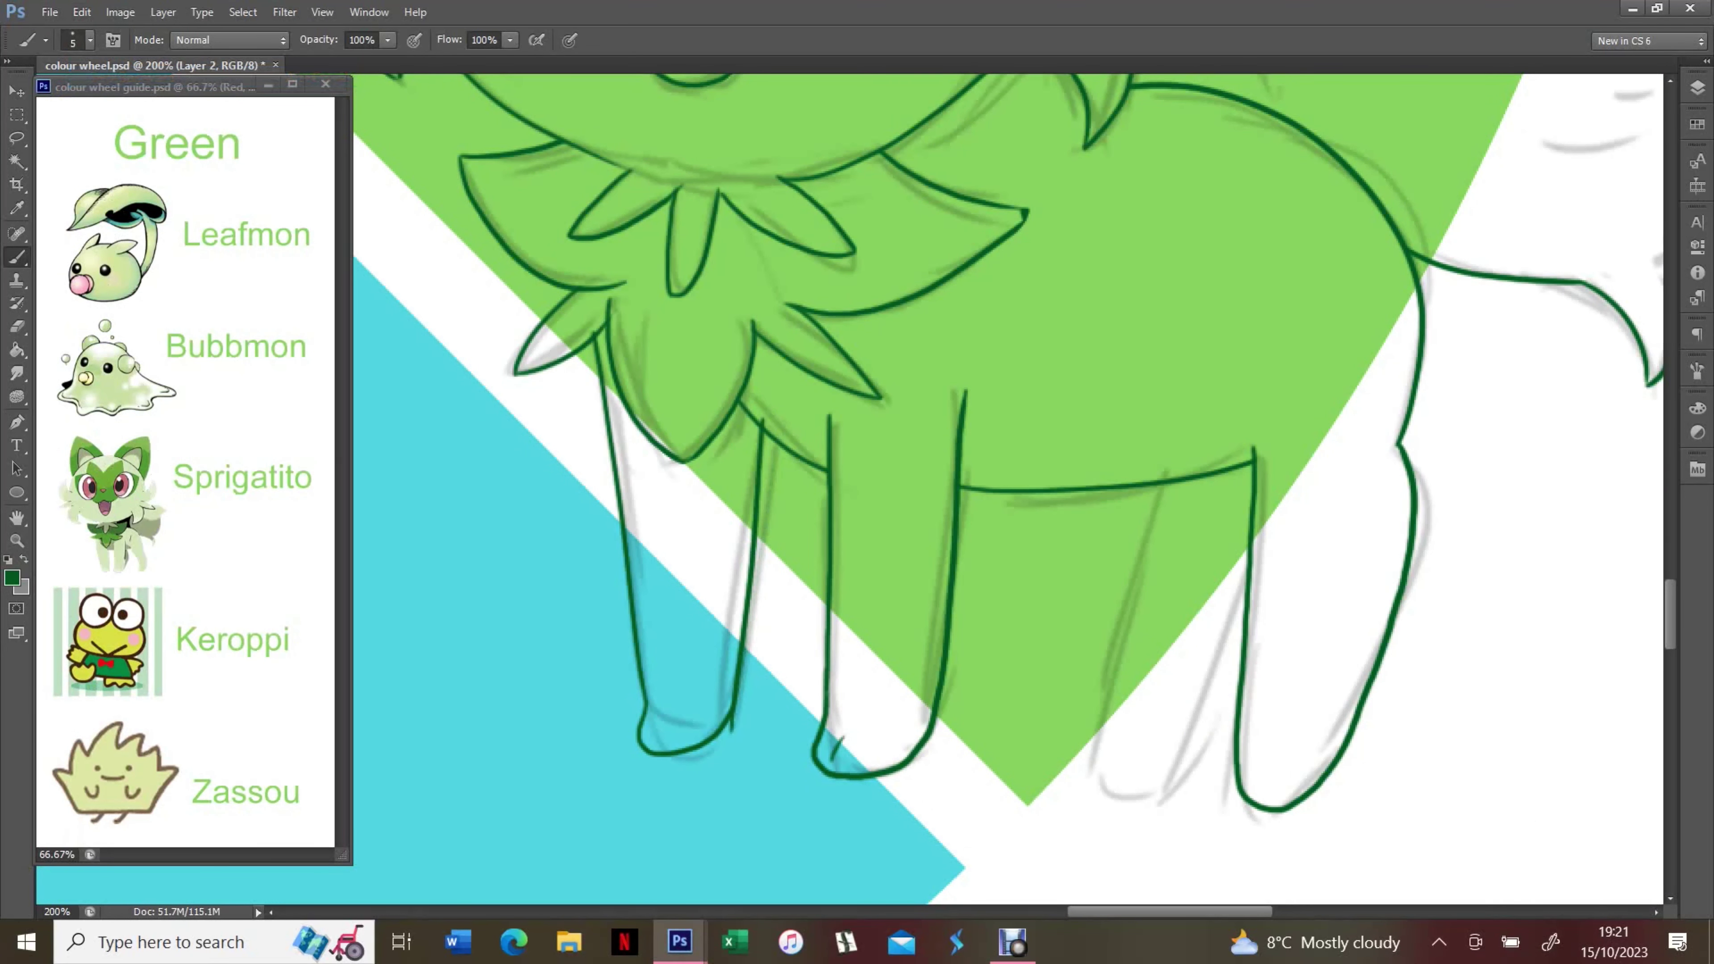
{"action": "scroll", "coordinate": [1012, 486], "scroll_direction": "right", "scroll_amount": 5}
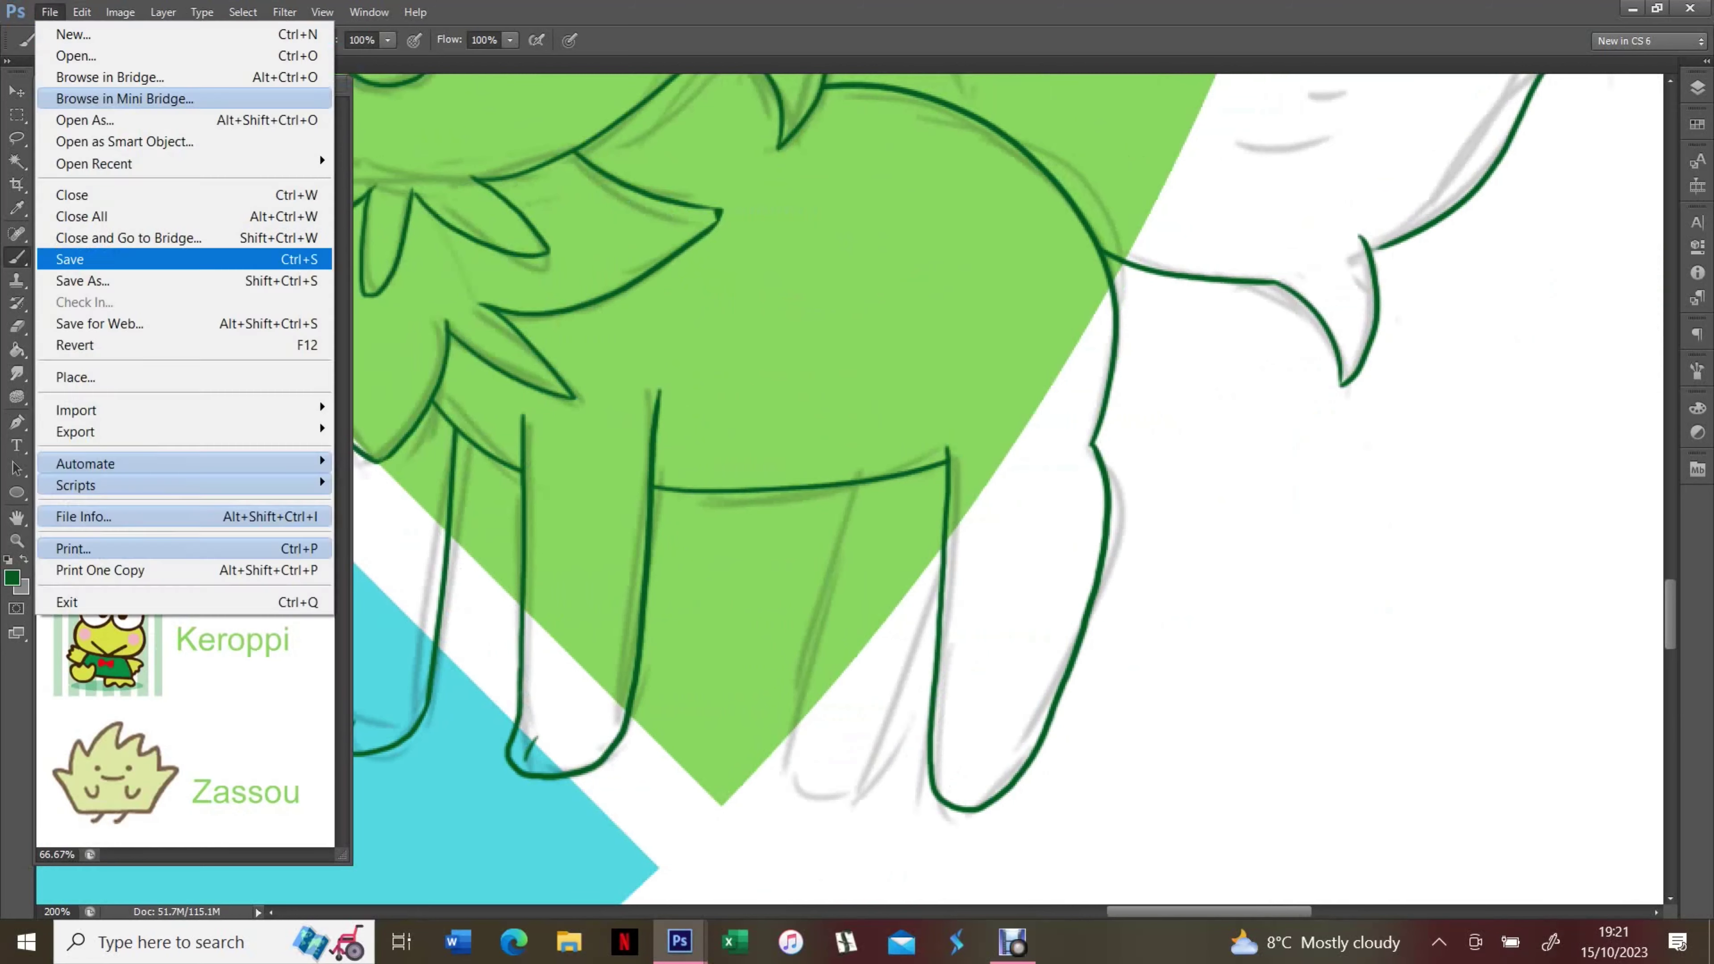
Ink Sprigatito's far hind leg and the inner edge of its tail with the Brush
{"action": "left_click_drag", "start_coordinate": [856, 477], "coordinate": [931, 672]}
{"action": "scroll", "coordinate": [1012, 486], "scroll_direction": "up", "scroll_amount": 10}
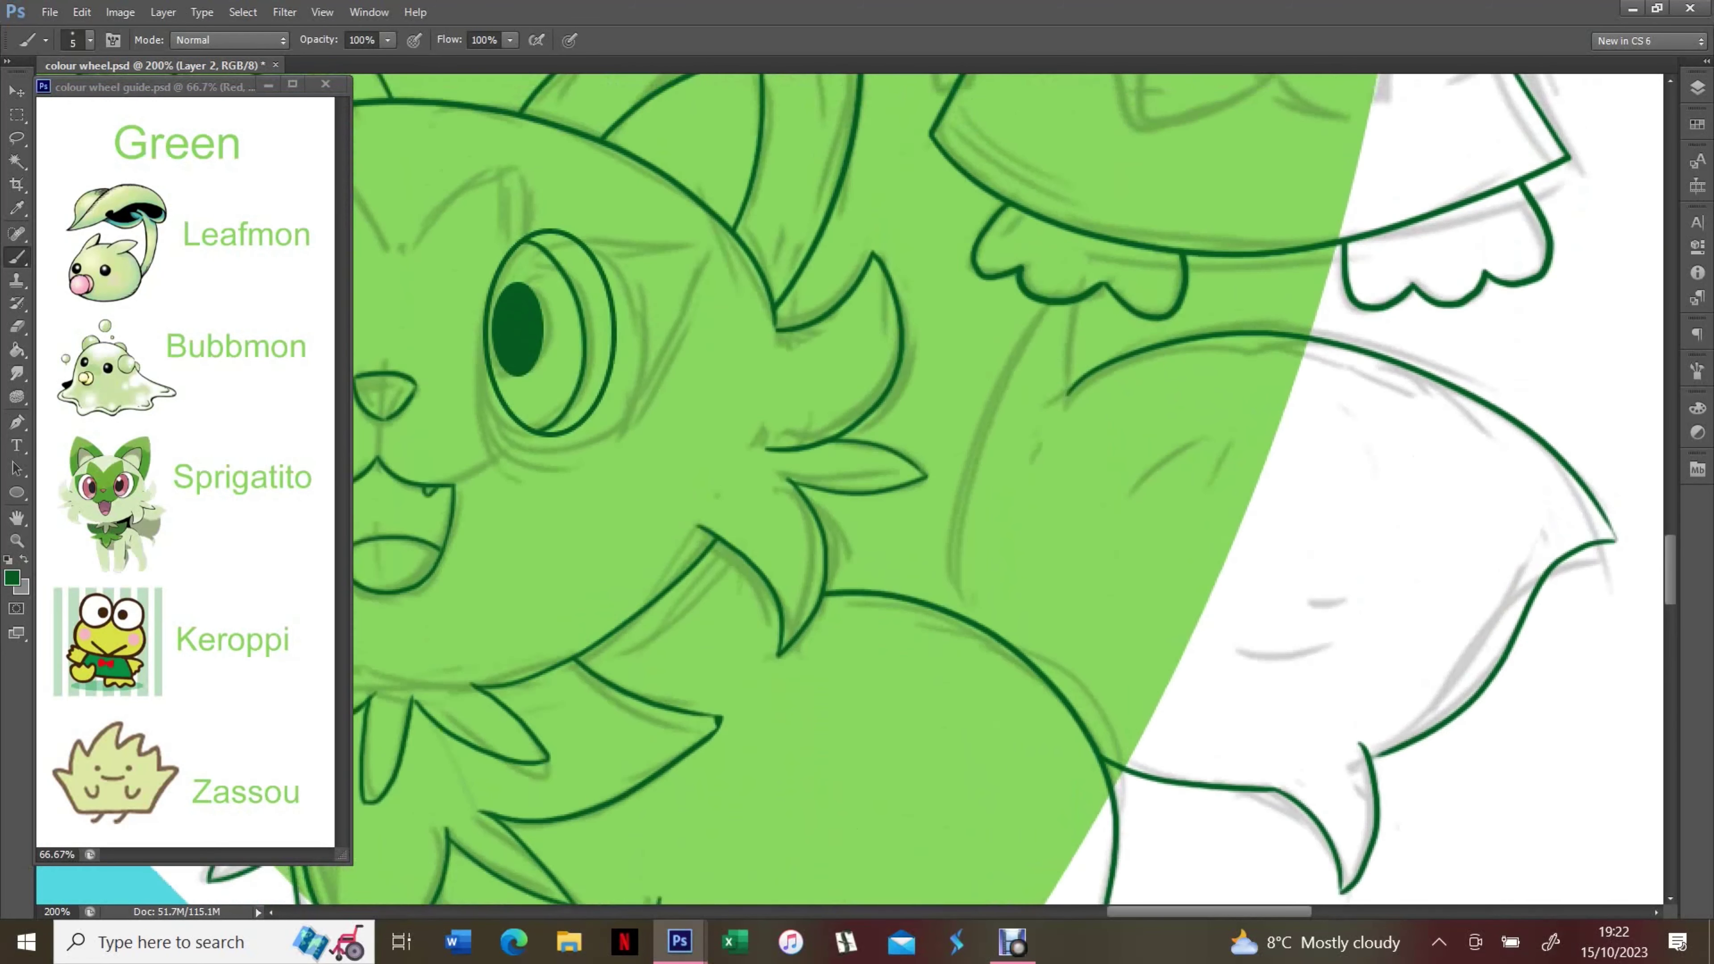
{"action": "left_click_drag", "start_coordinate": [1063, 304], "coordinate": [961, 618]}
Ink both of Keroppi's arms with their jagged hands and outline the bow tie below the chin
{"action": "scroll", "coordinate": [1006, 486], "scroll_direction": "up", "scroll_amount": 5}
{"action": "scroll", "coordinate": [1006, 486], "scroll_direction": "right", "scroll_amount": 3}
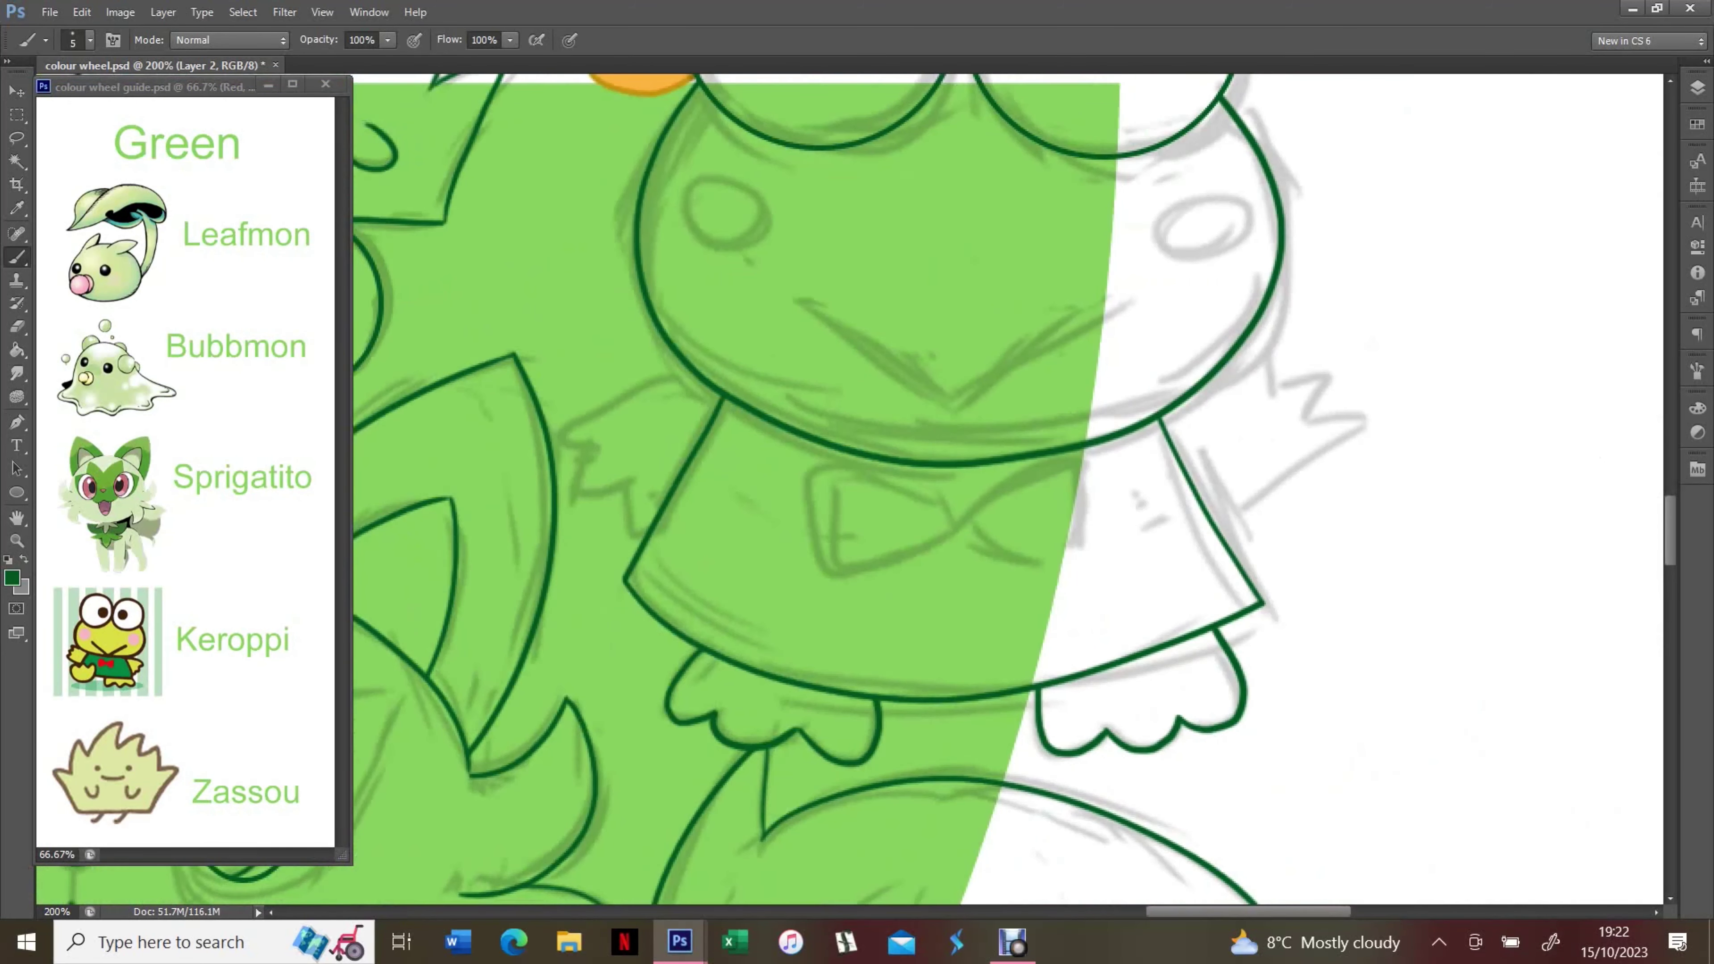
{"action": "key", "text": "ctrl+z"}
{"action": "left_click_drag", "start_coordinate": [682, 365], "coordinate": [645, 537]}
{"action": "mouse_move", "coordinate": [1250, 335]}
{"action": "left_mouse_down"}
{"action": "mouse_move", "coordinate": [1363, 408]}
{"action": "mouse_move", "coordinate": [1218, 529]}
{"action": "left_mouse_up"}
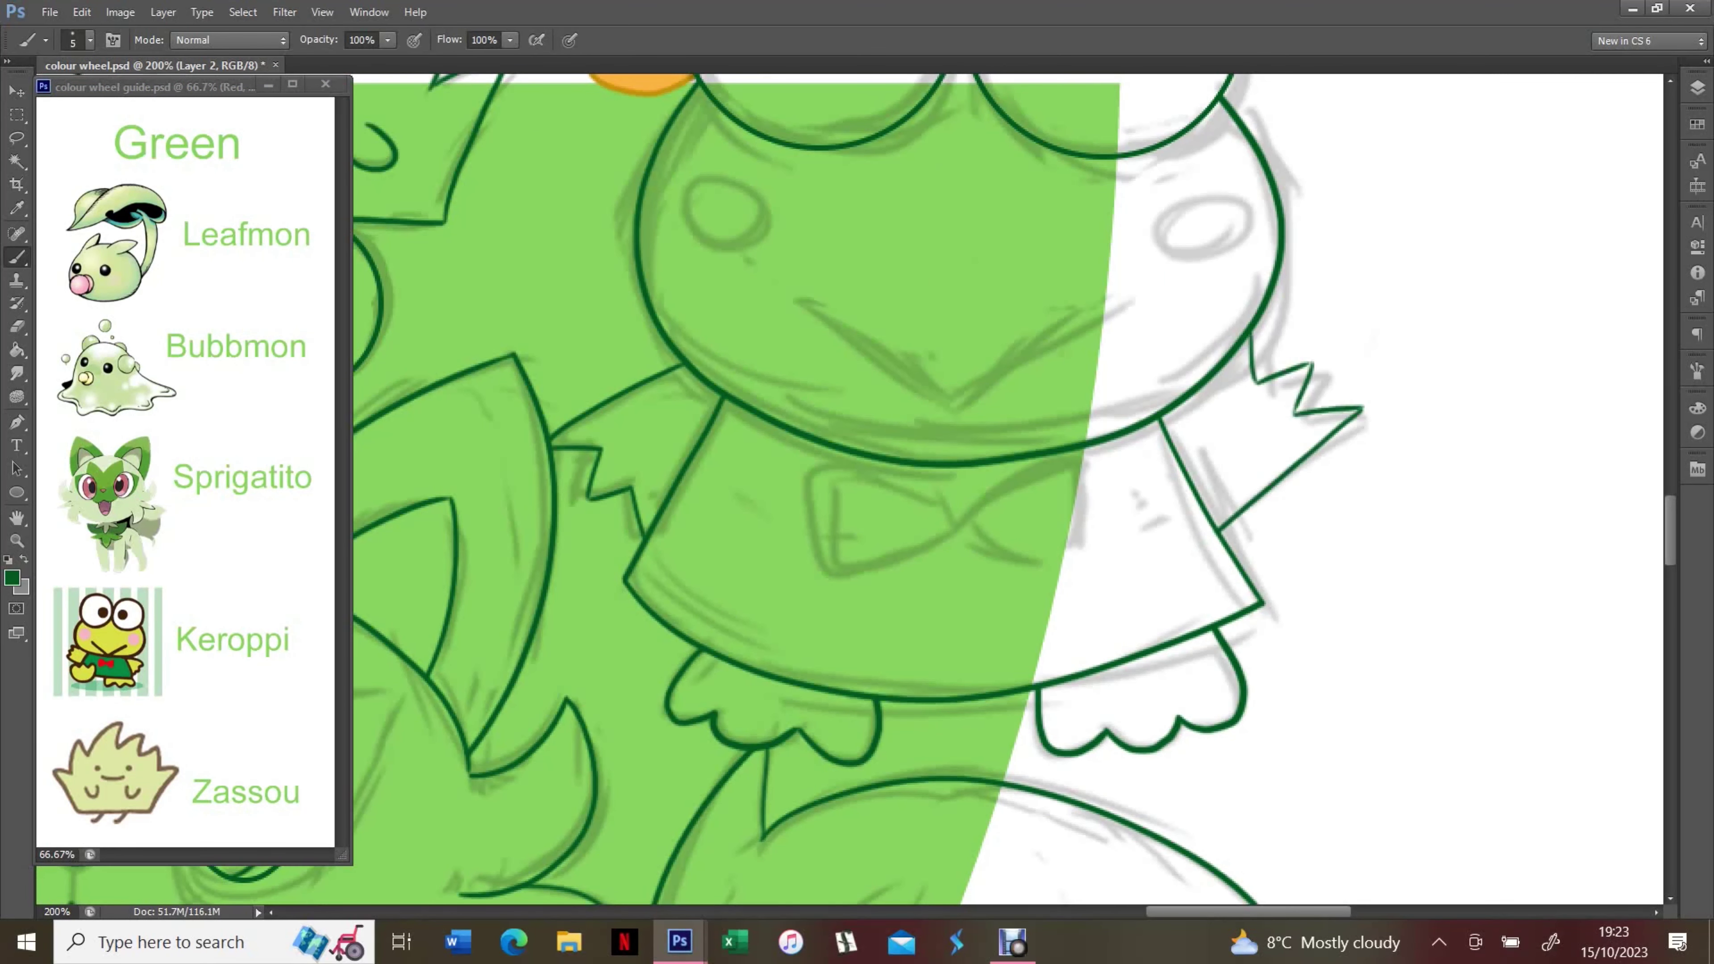
{"action": "left_click_drag", "start_coordinate": [836, 470], "coordinate": [1047, 470]}
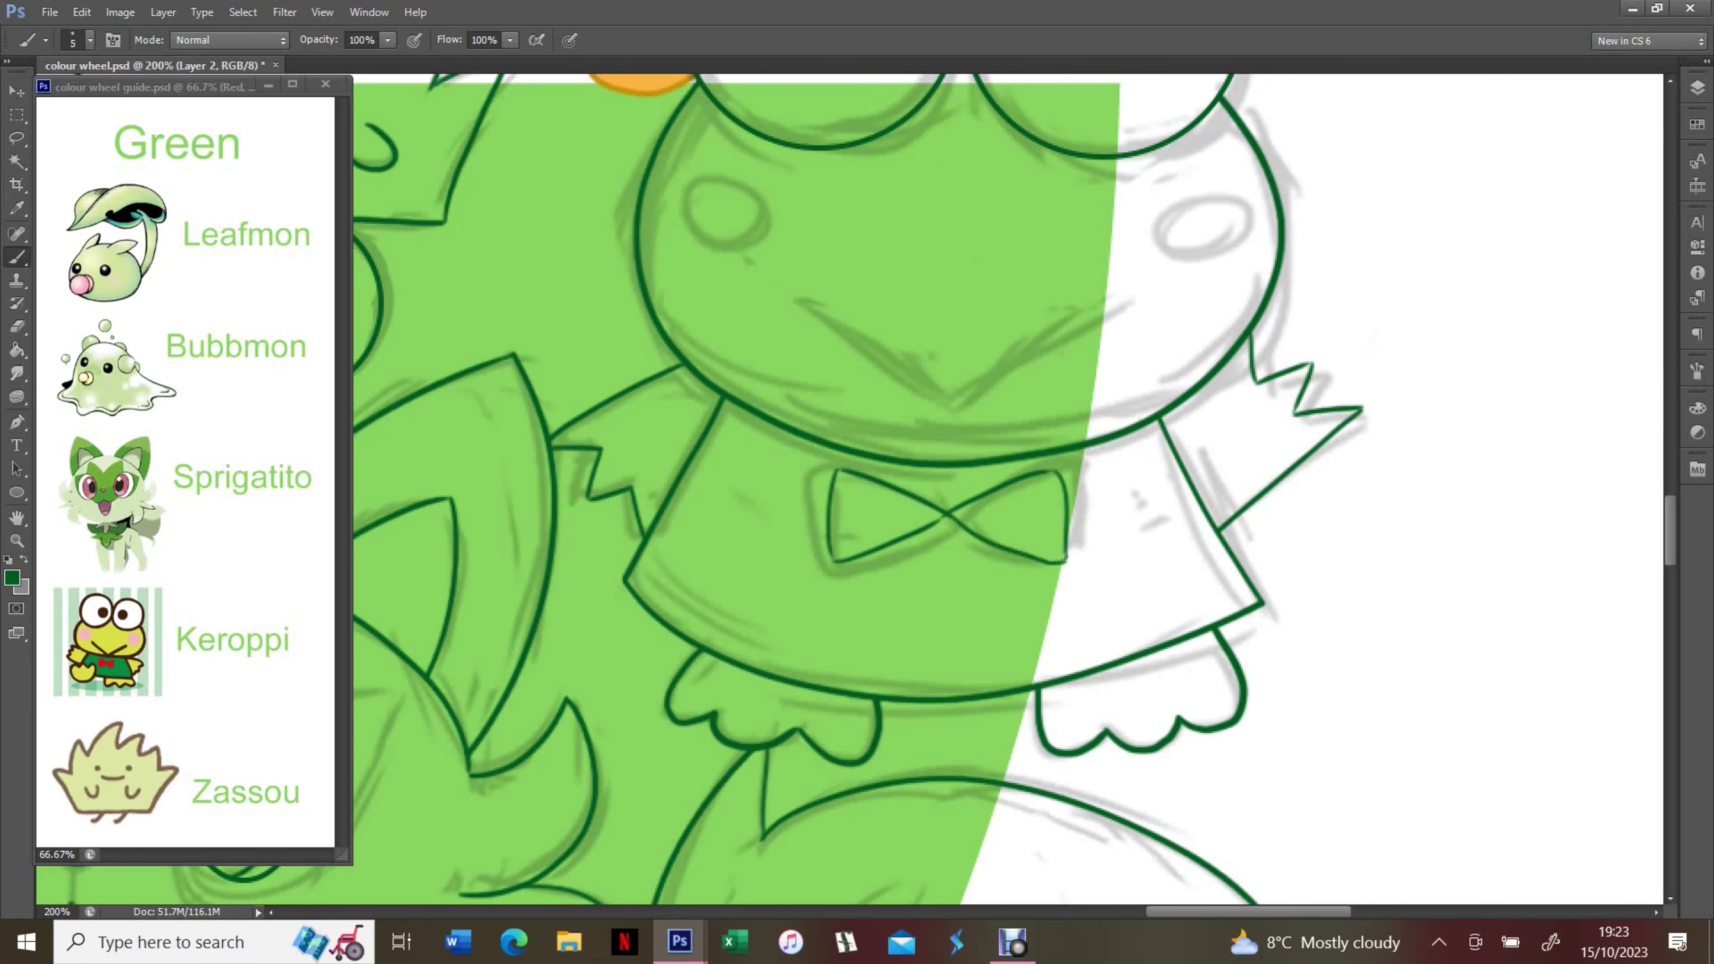
Draw Keroppi's V-shaped mouth with a size 10 brush and merge Layer 2 into green lines
{"action": "key", "text": "bracketright"}
{"action": "key", "text": "bracketright"}
{"action": "key", "text": "bracketright"}
{"action": "key", "text": "bracketright"}
{"action": "key", "text": "bracketright"}
{"action": "left_click_drag", "start_coordinate": [786, 302], "coordinate": [930, 466]}
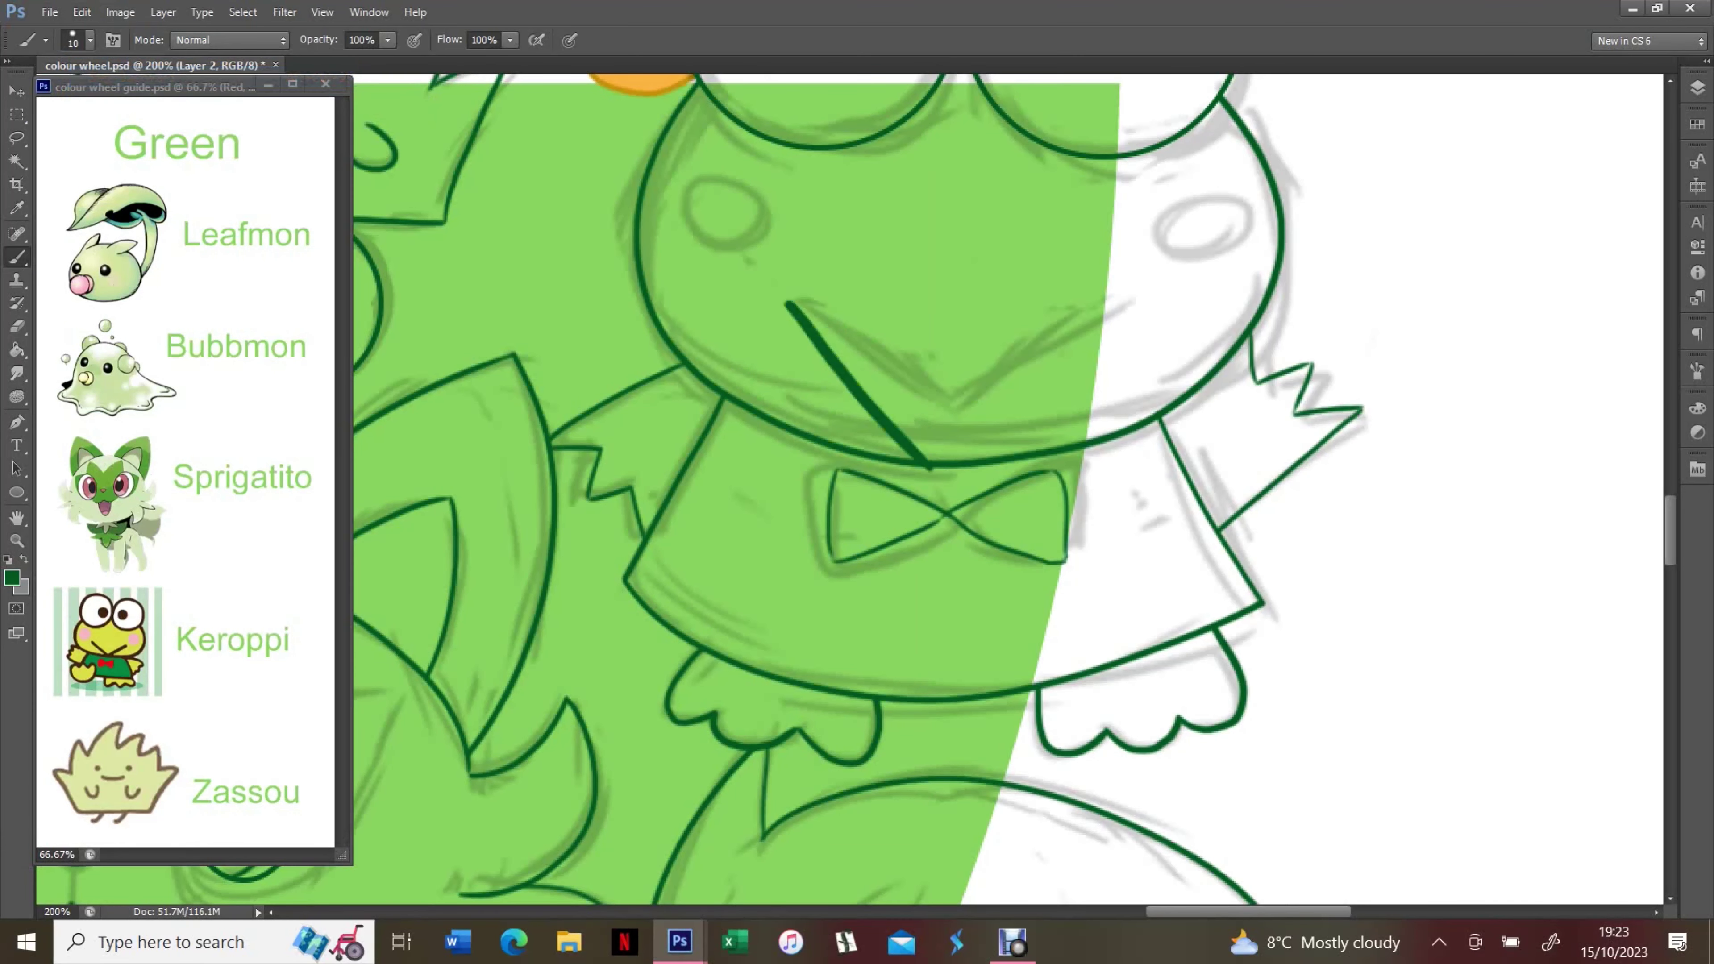
{"action": "left_click_drag", "start_coordinate": [1124, 307], "coordinate": [945, 462]}
{"action": "left_click_drag", "start_coordinate": [761, 290], "coordinate": [941, 464]}
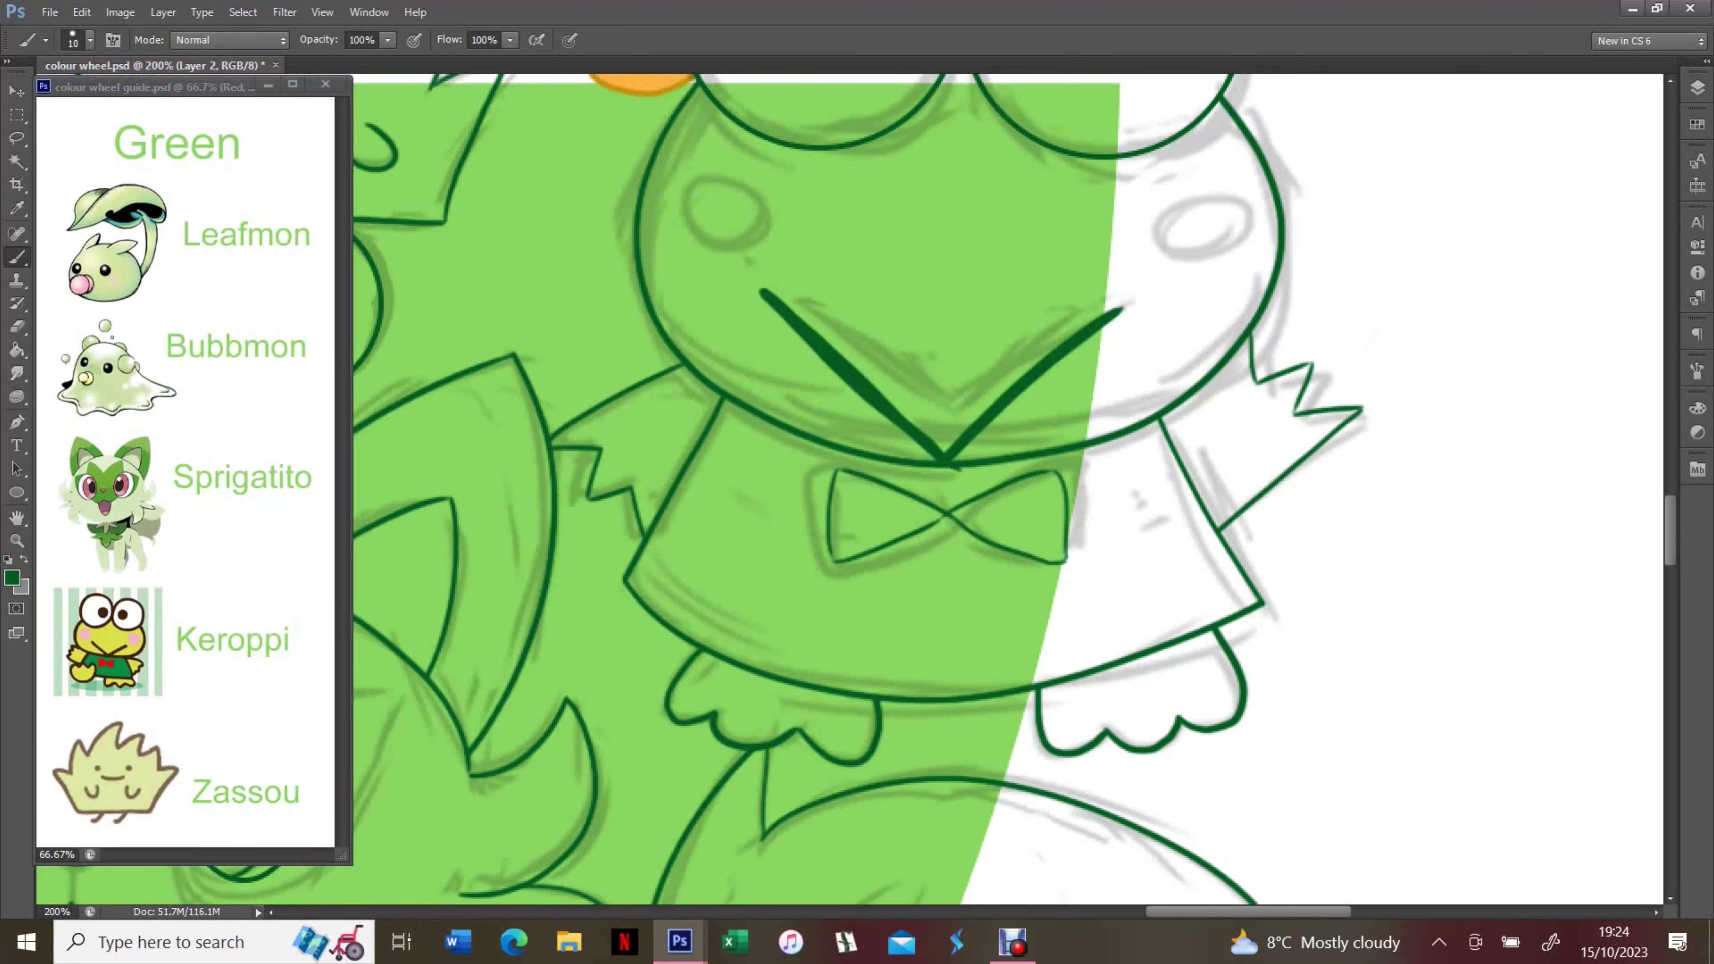
{"action": "key", "text": "ctrl+0"}
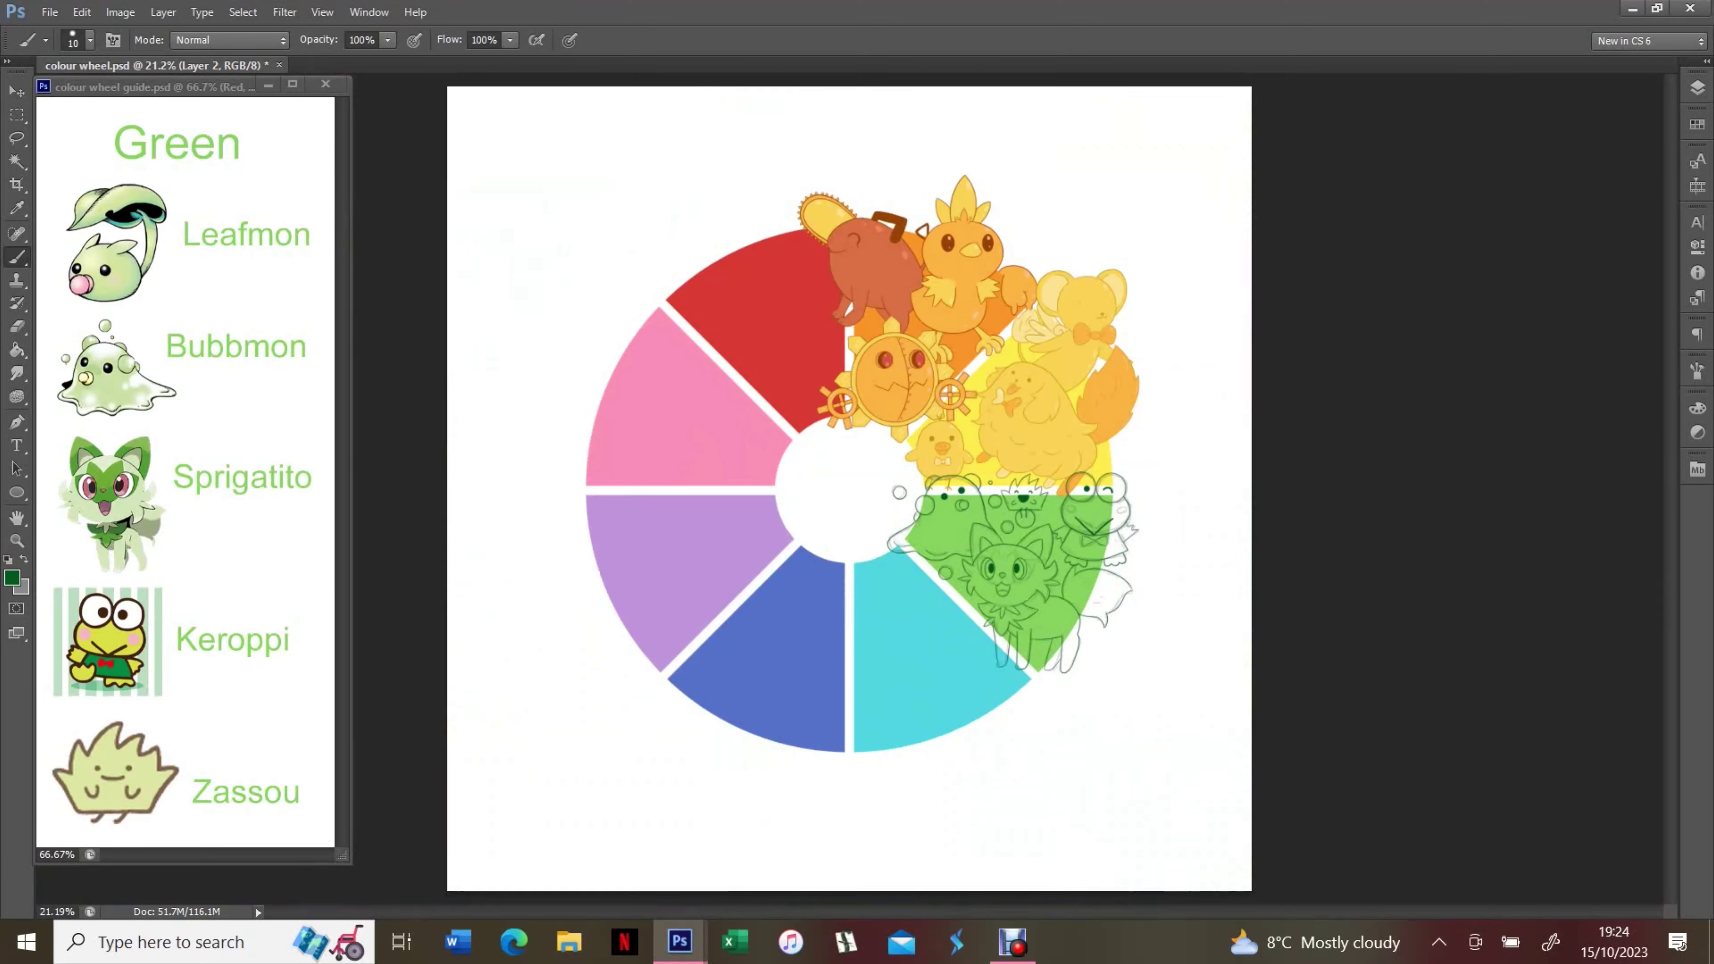
{"action": "key", "text": "alt+bracketright"}
Fill both halves of Keroppi's bow tie with solid dark green on the green lines layer and save the file
{"action": "key", "text": "z"}
{"action": "left_click", "coordinate": [1119, 591]}
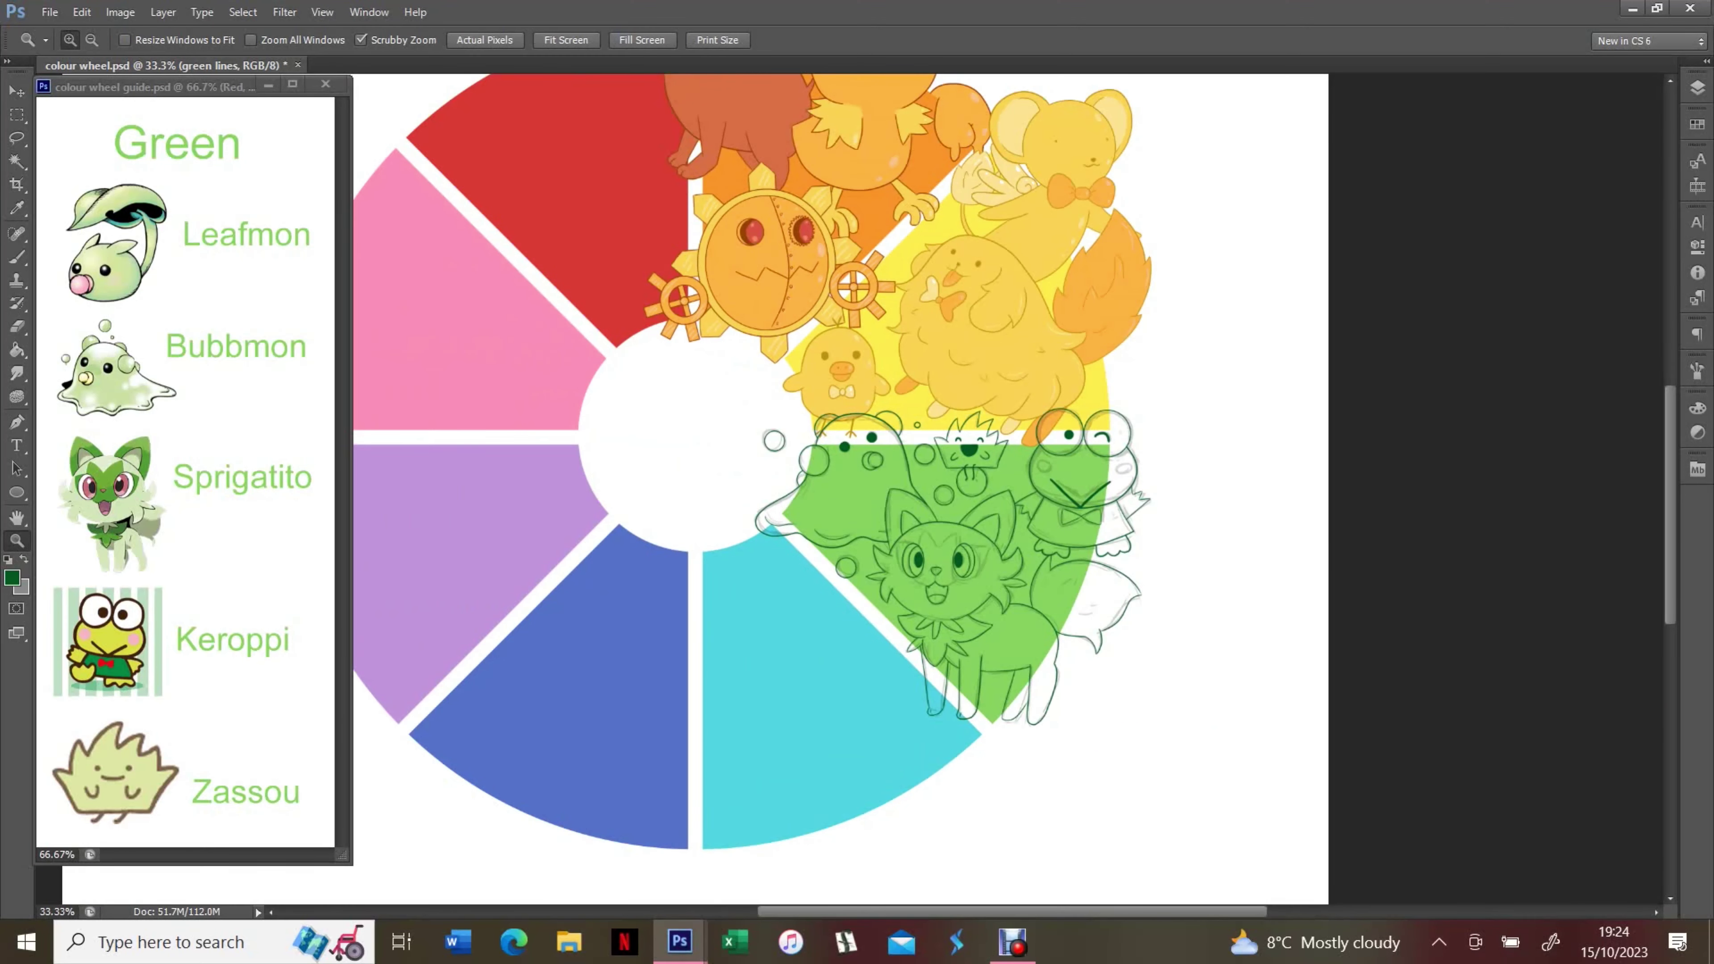
{"action": "left_click", "coordinate": [1125, 527]}
{"action": "key", "text": "b"}
{"action": "left_click", "coordinate": [243, 12]}
{"action": "key", "text": "alt+BackSpace"}
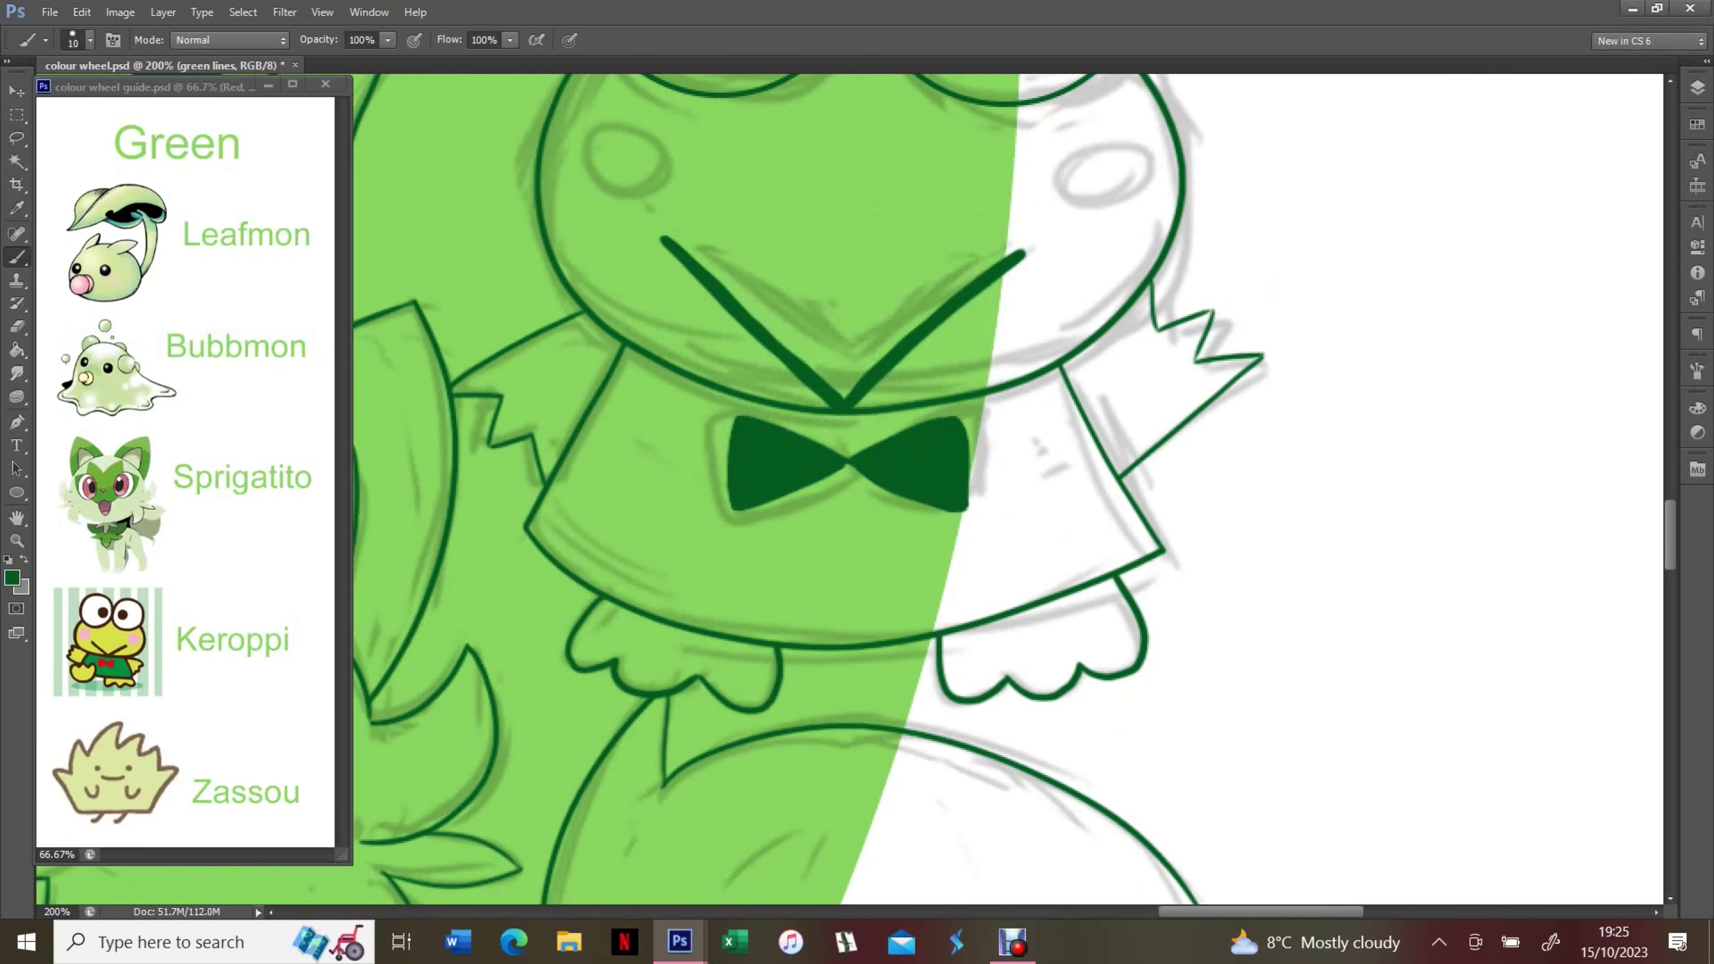
{"action": "key", "text": "ctrl+0"}
{"action": "key", "text": "ctrl+s"}
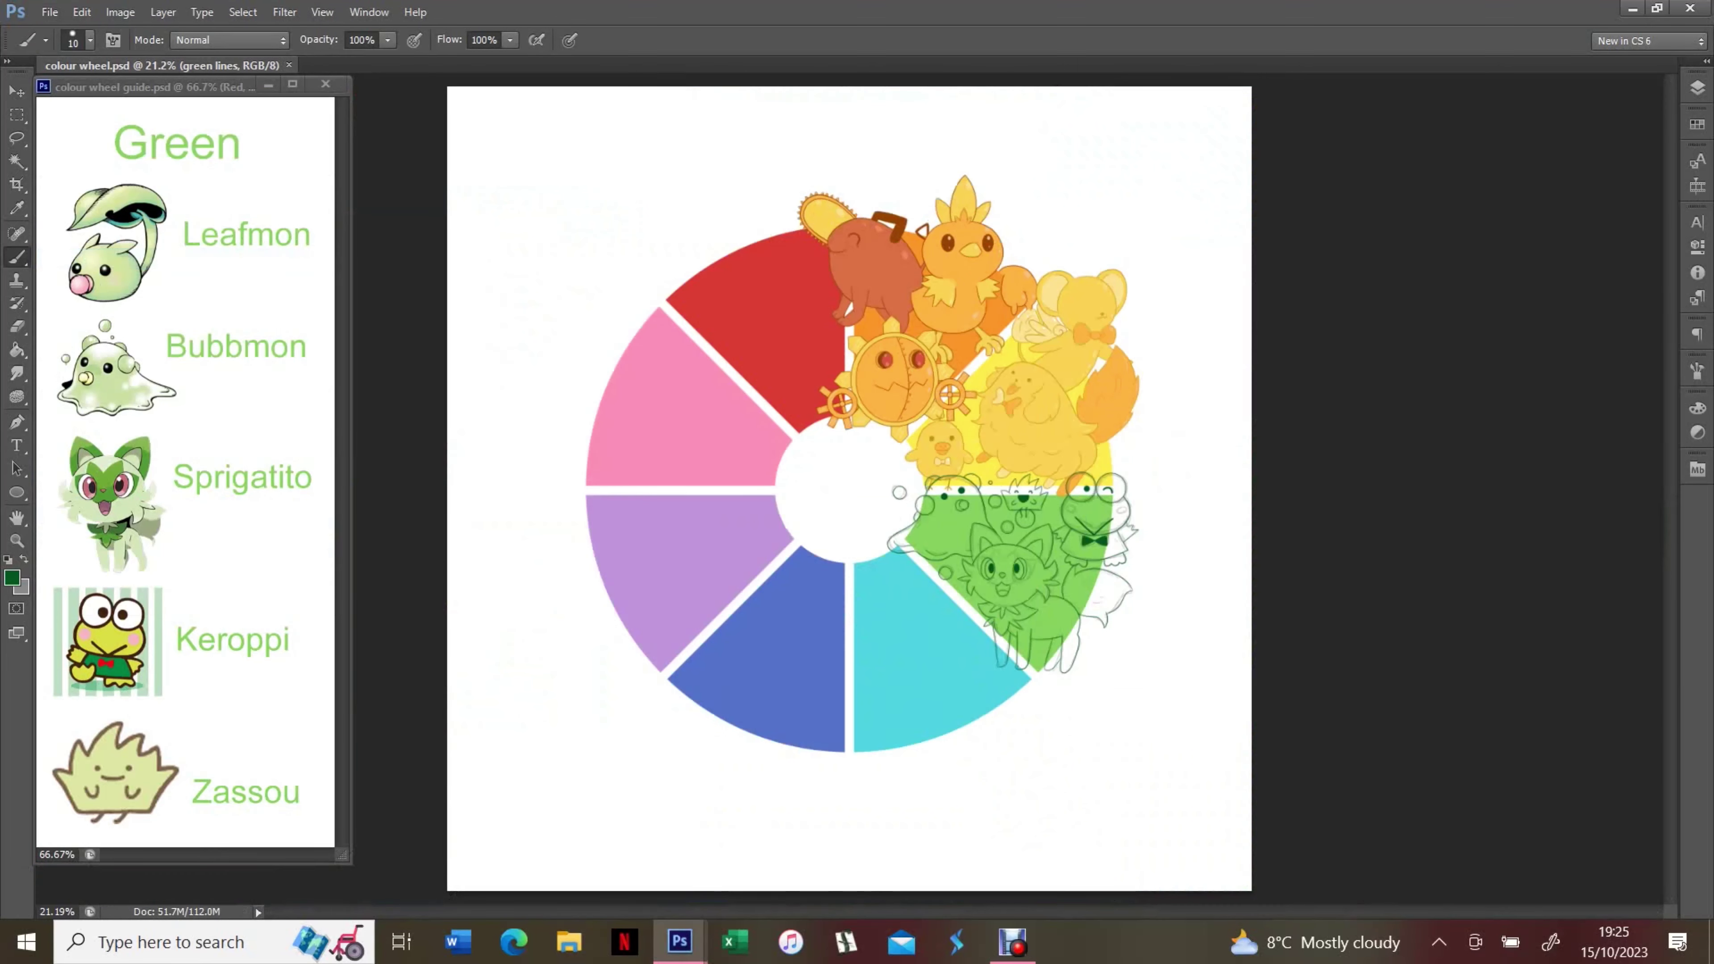
Add a green-labelled layer above green lines and name it "dark green base"
{"action": "key", "text": "F7"}
{"action": "key", "text": "alt+bracketright"}
{"action": "double_click", "coordinate": [1566, 212]}
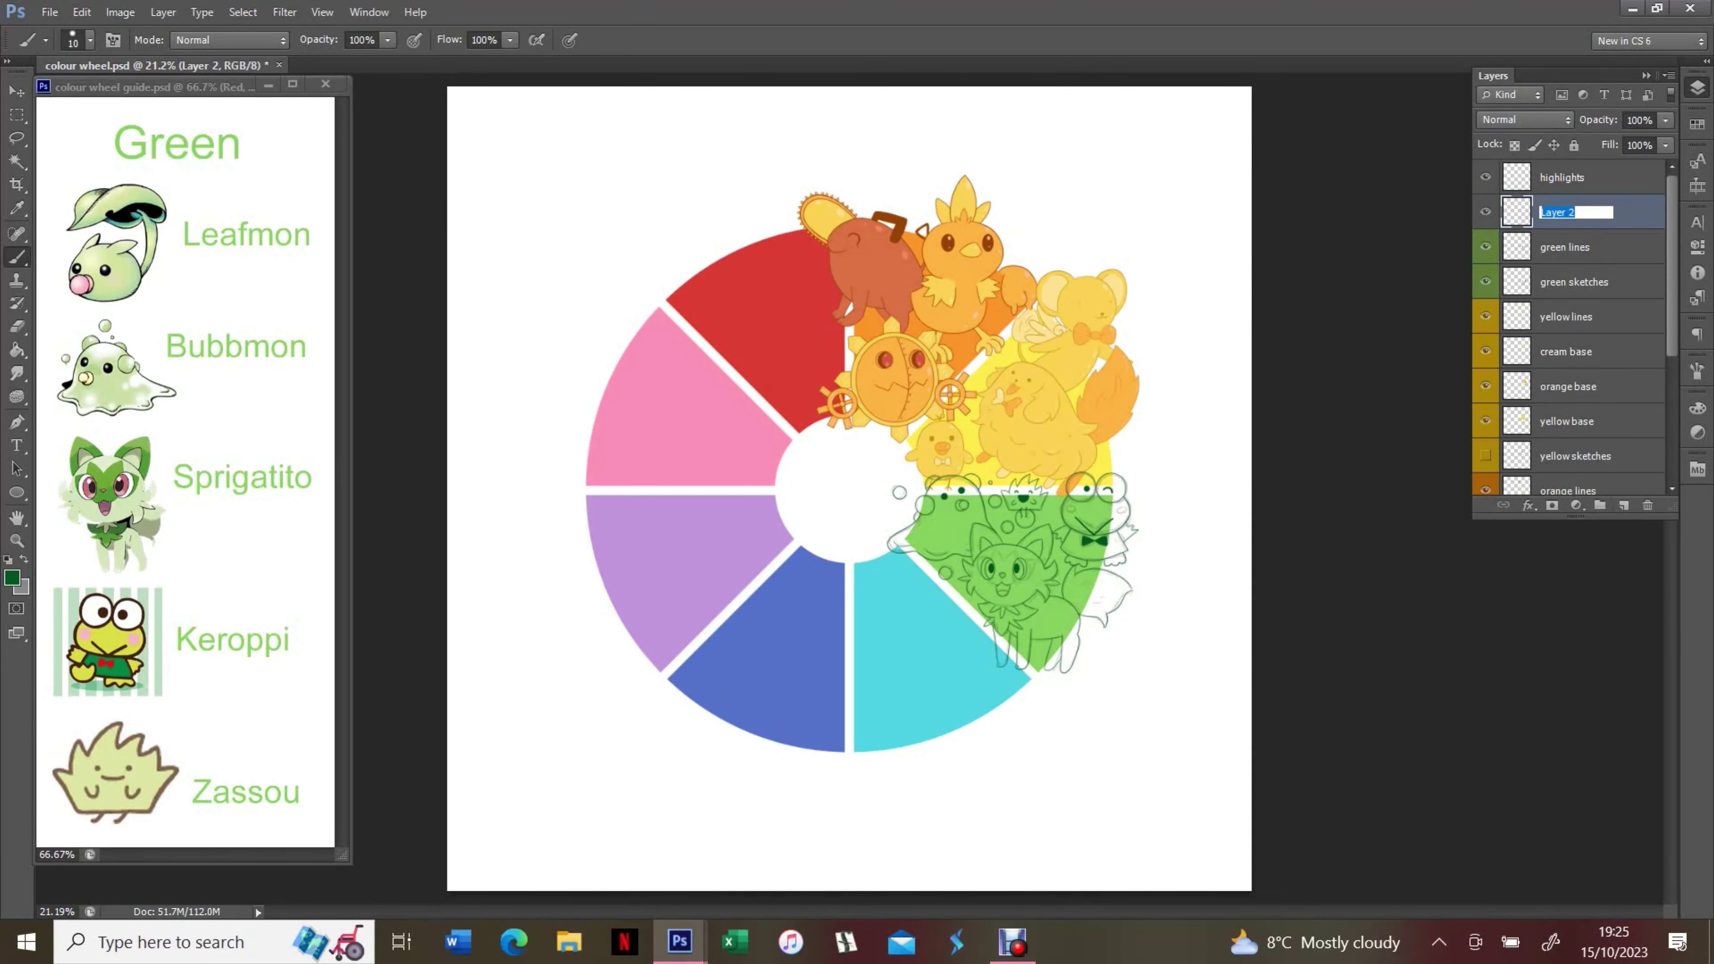
{"action": "type", "text": "dark green base"}
{"action": "key", "text": "Return"}
Outline Sprigatito's forehead markings and one eye marking in mid green, and move dark green base beneath green lines
{"action": "key", "text": "x"}
{"action": "key", "text": "i"}
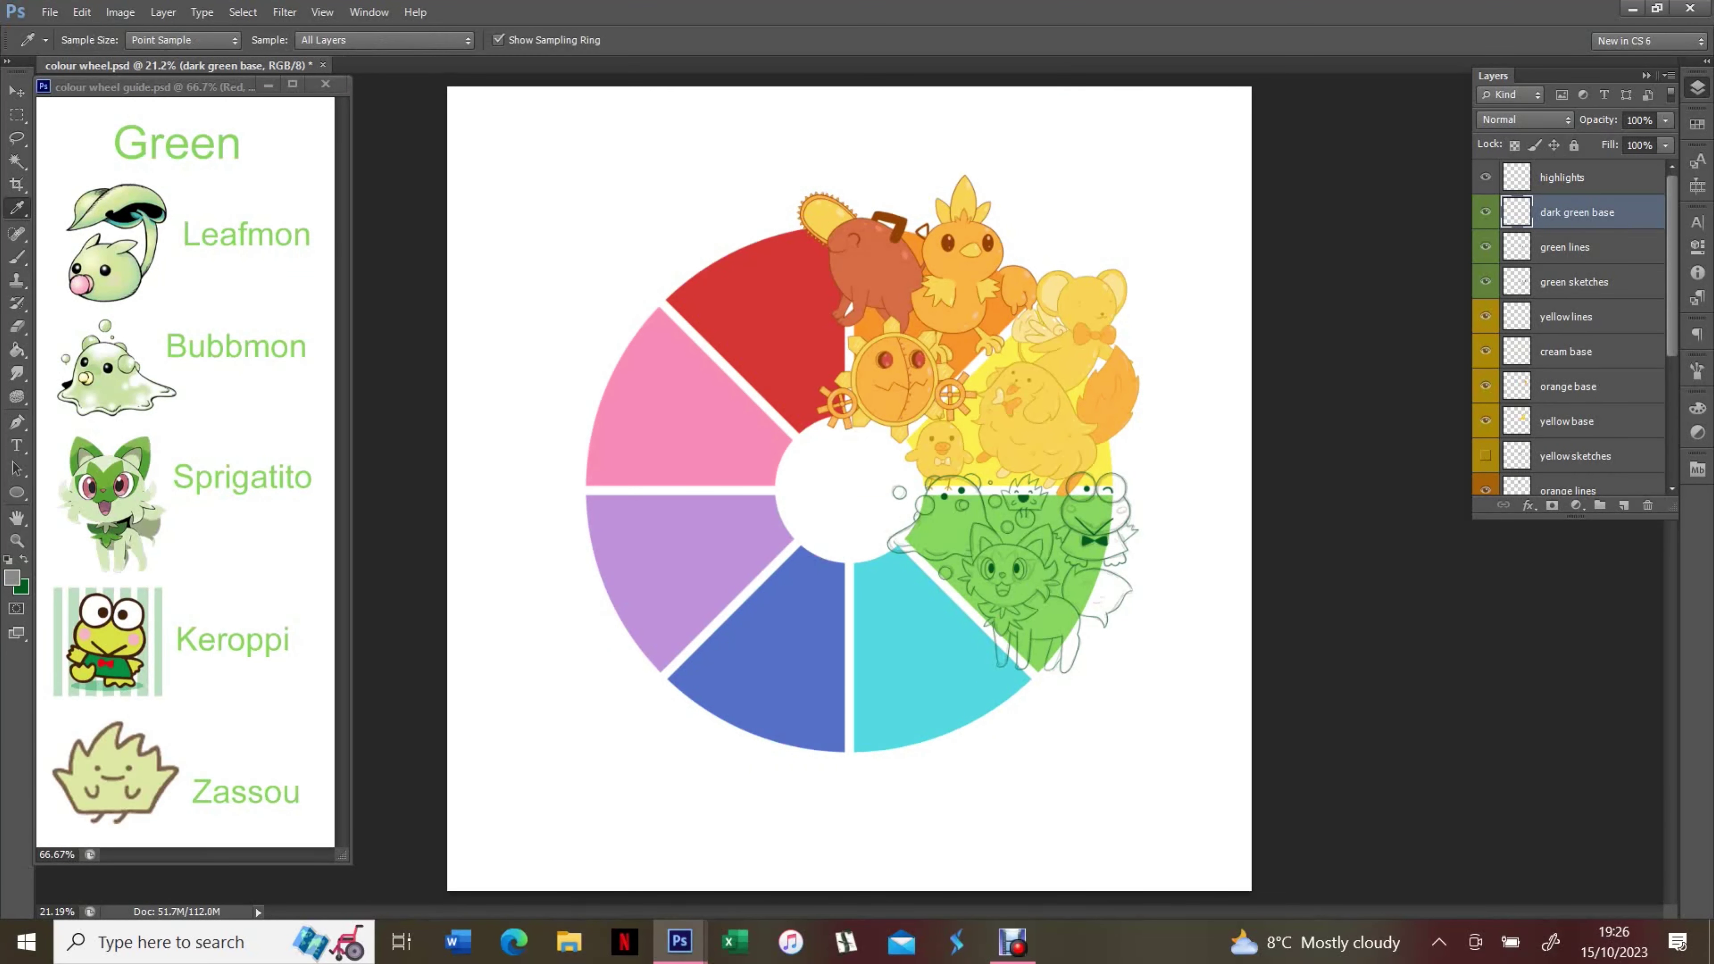
{"action": "key", "text": "b"}
{"action": "key", "text": "x"}
{"action": "scroll", "coordinate": [1029, 580], "scroll_direction": "up", "scroll_amount": 6}
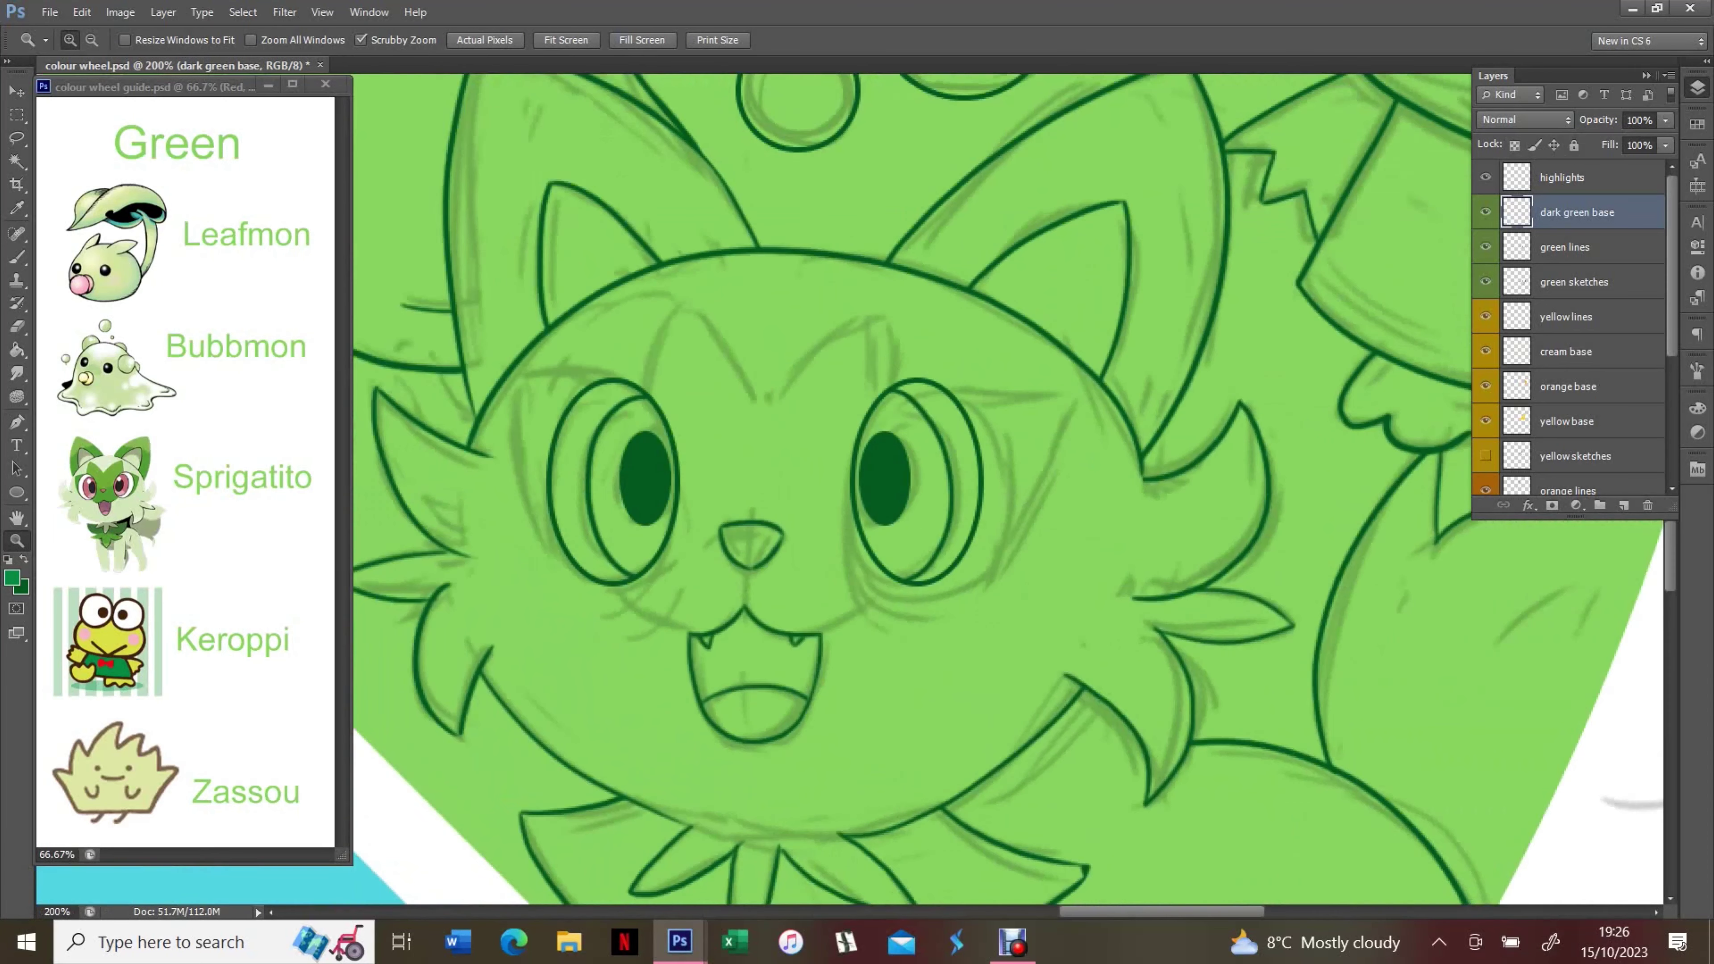
{"action": "mouse_move", "coordinate": [684, 304]}
{"action": "left_mouse_down"}
{"action": "mouse_move", "coordinate": [645, 407]}
{"action": "mouse_move", "coordinate": [790, 379]}
{"action": "mouse_move", "coordinate": [1078, 415]}
{"action": "mouse_move", "coordinate": [919, 580]}
{"action": "left_mouse_up"}
{"action": "key", "text": "ctrl+bracketleft"}
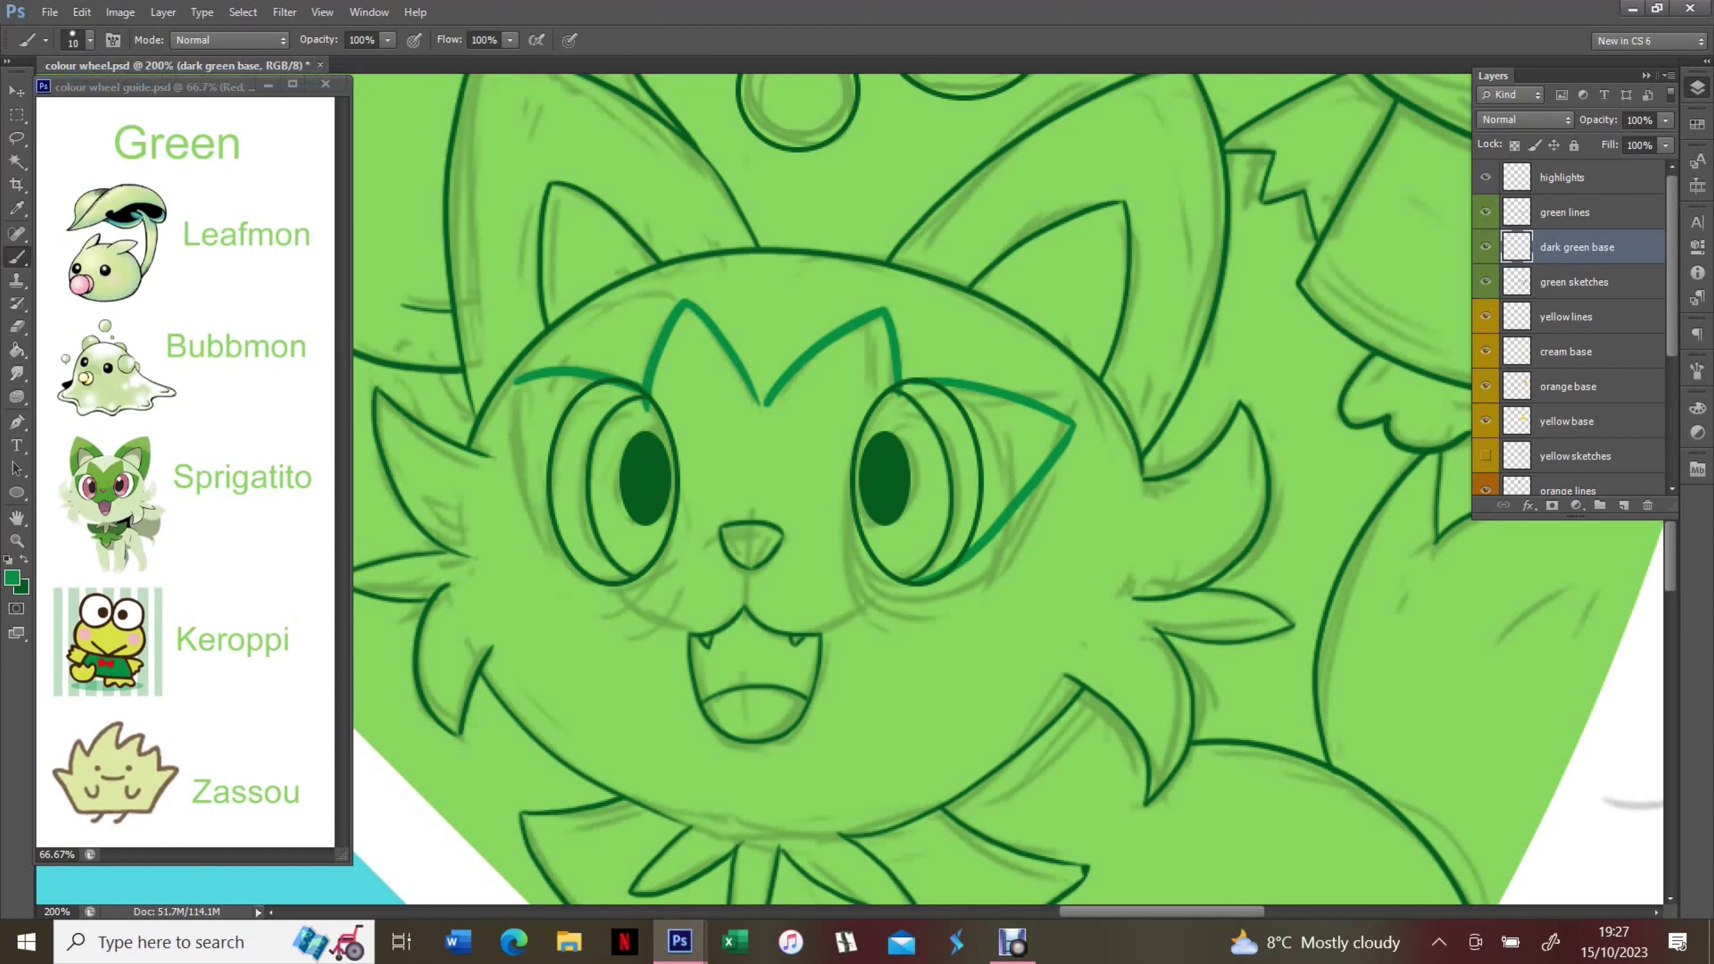
Outline Sprigatito's other eye marking and the muzzle edges in mid green, and trim the far eye marking's tip with the Lasso
{"action": "mouse_move", "coordinate": [513, 383]}
{"action": "left_mouse_down"}
{"action": "mouse_move", "coordinate": [609, 573]}
{"action": "mouse_move", "coordinate": [726, 619]}
{"action": "left_mouse_up"}
{"action": "left_click_drag", "start_coordinate": [811, 628], "coordinate": [864, 611]}
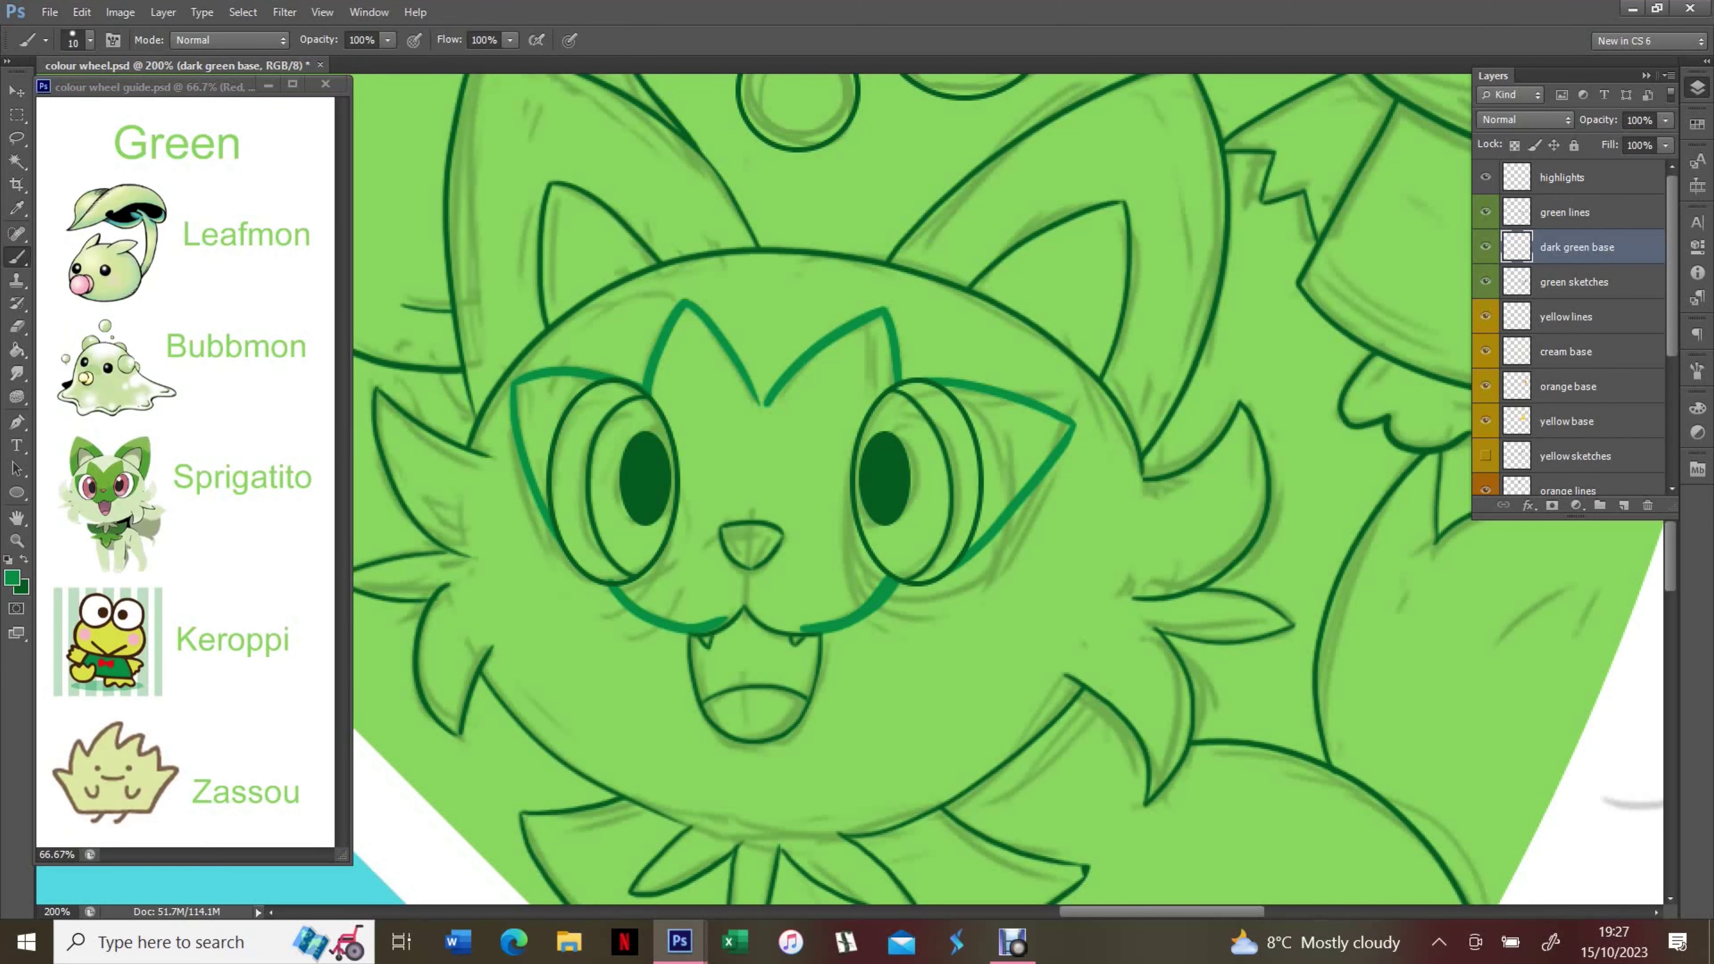
{"action": "key", "text": "l"}
{"action": "mouse_move", "coordinate": [1080, 405]}
{"action": "left_mouse_down"}
{"action": "mouse_move", "coordinate": [945, 588]}
{"action": "mouse_move", "coordinate": [1147, 318]}
{"action": "left_mouse_up"}
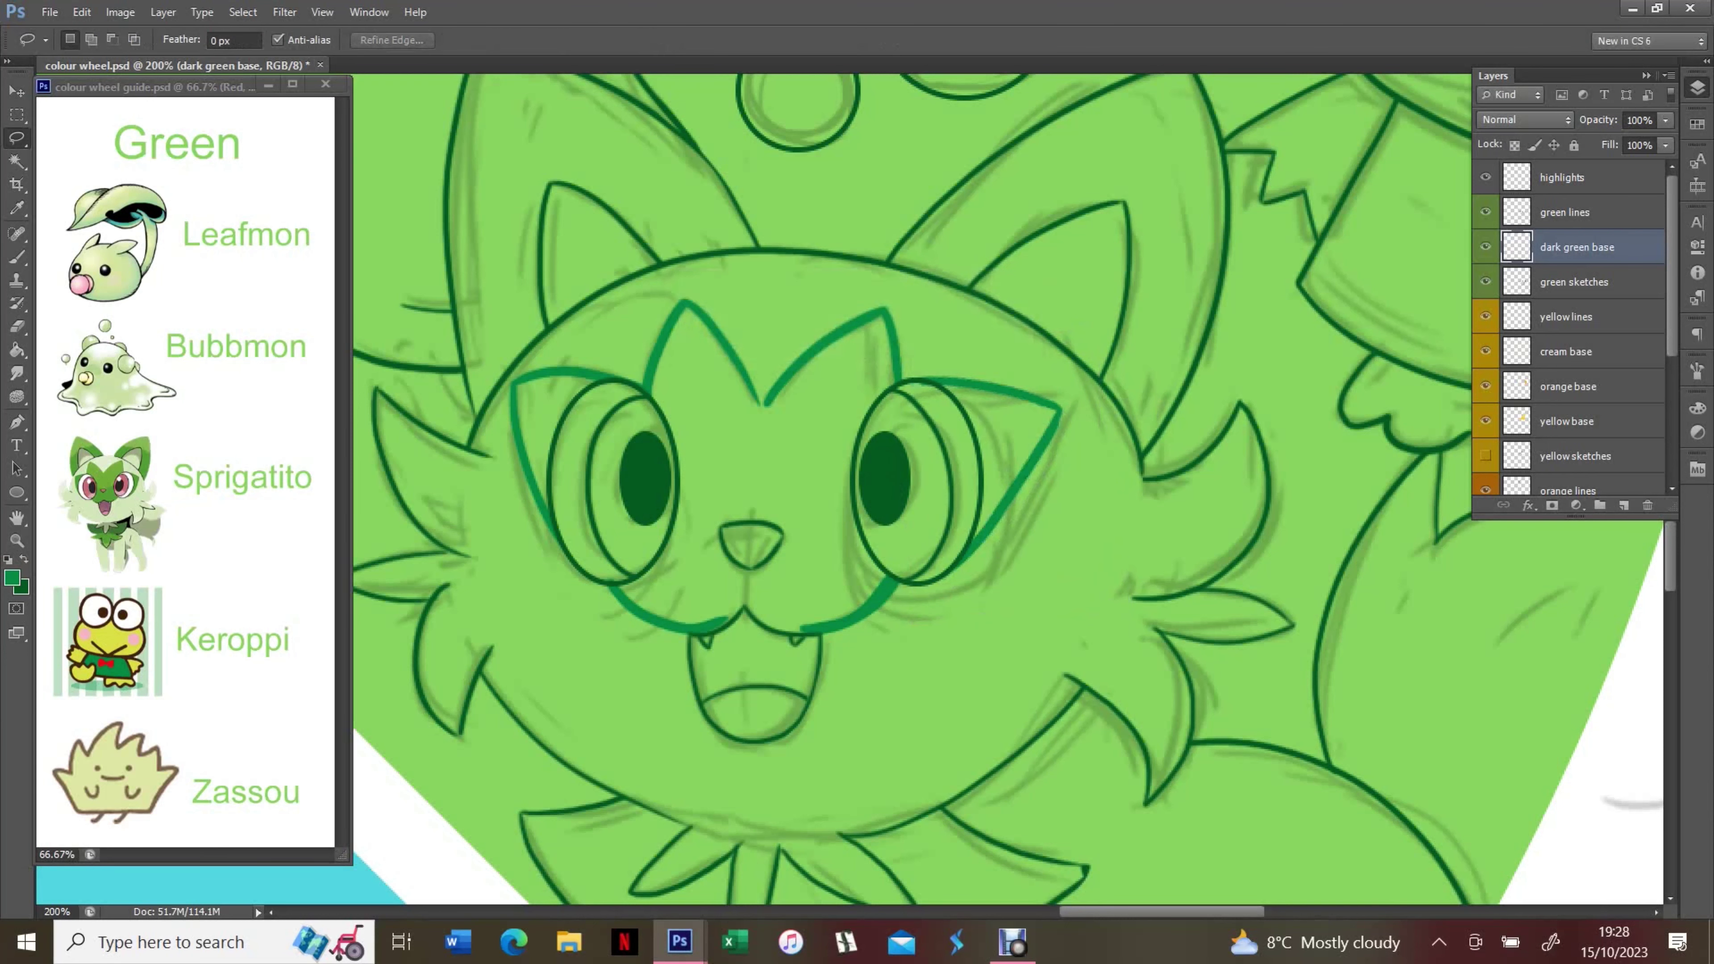
Hide the green sketches layer and paint mid green along one of Sprigatito's ears, the irises and an eye marking
{"action": "left_click", "coordinate": [1485, 282]}
{"action": "key", "text": "F7"}
{"action": "scroll", "coordinate": [945, 473], "scroll_direction": "up", "scroll_amount": 3}
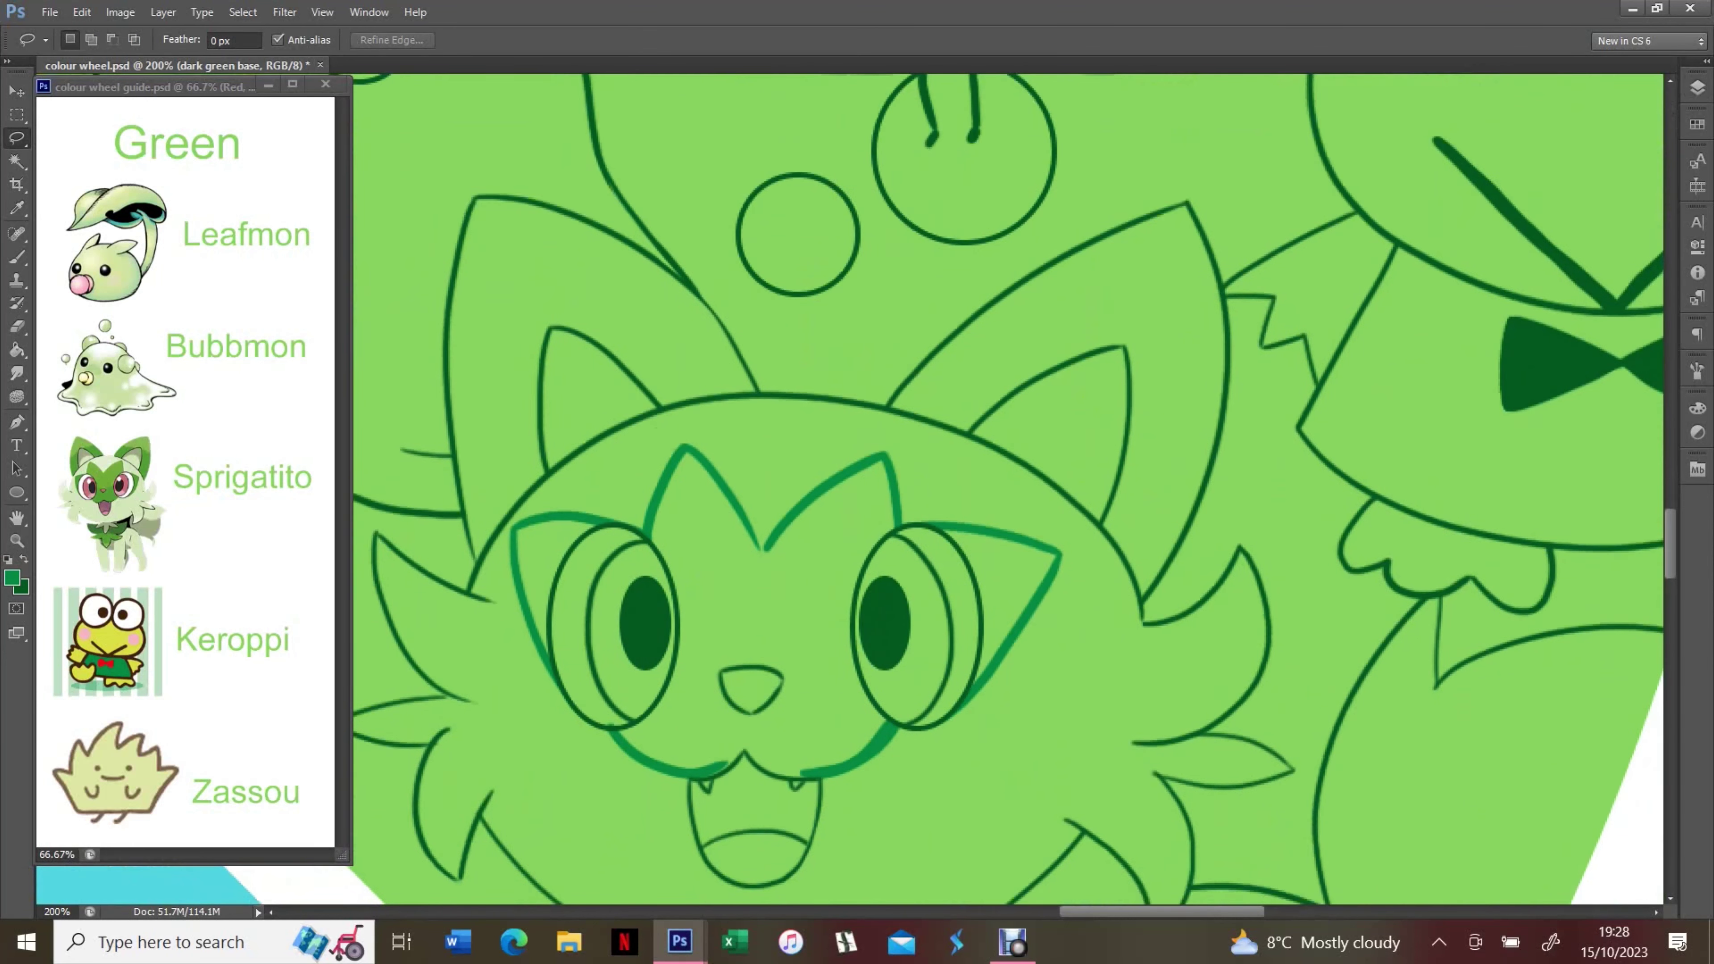
{"action": "key", "text": "b"}
{"action": "mouse_move", "coordinate": [481, 203]}
{"action": "left_mouse_down"}
{"action": "mouse_move", "coordinate": [454, 386]}
{"action": "mouse_move", "coordinate": [533, 480]}
{"action": "mouse_move", "coordinate": [543, 321]}
{"action": "mouse_move", "coordinate": [668, 404]}
{"action": "left_mouse_up"}
{"action": "left_click_drag", "start_coordinate": [481, 203], "coordinate": [739, 372]}
{"action": "scroll", "coordinate": [945, 473], "scroll_direction": "down", "scroll_amount": 5}
{"action": "mouse_move", "coordinate": [533, 338]}
{"action": "left_mouse_down"}
{"action": "mouse_move", "coordinate": [523, 216]}
{"action": "mouse_move", "coordinate": [590, 213]}
{"action": "mouse_move", "coordinate": [595, 334]}
{"action": "mouse_move", "coordinate": [634, 408]}
{"action": "left_mouse_up"}
{"action": "left_click_drag", "start_coordinate": [876, 206], "coordinate": [941, 300]}
Fill the inside of Sprigatito's mouth with dark green on the green lines layer and return to dark green base
{"action": "left_click", "coordinate": [1698, 88]}
{"action": "left_click", "coordinate": [1580, 212]}
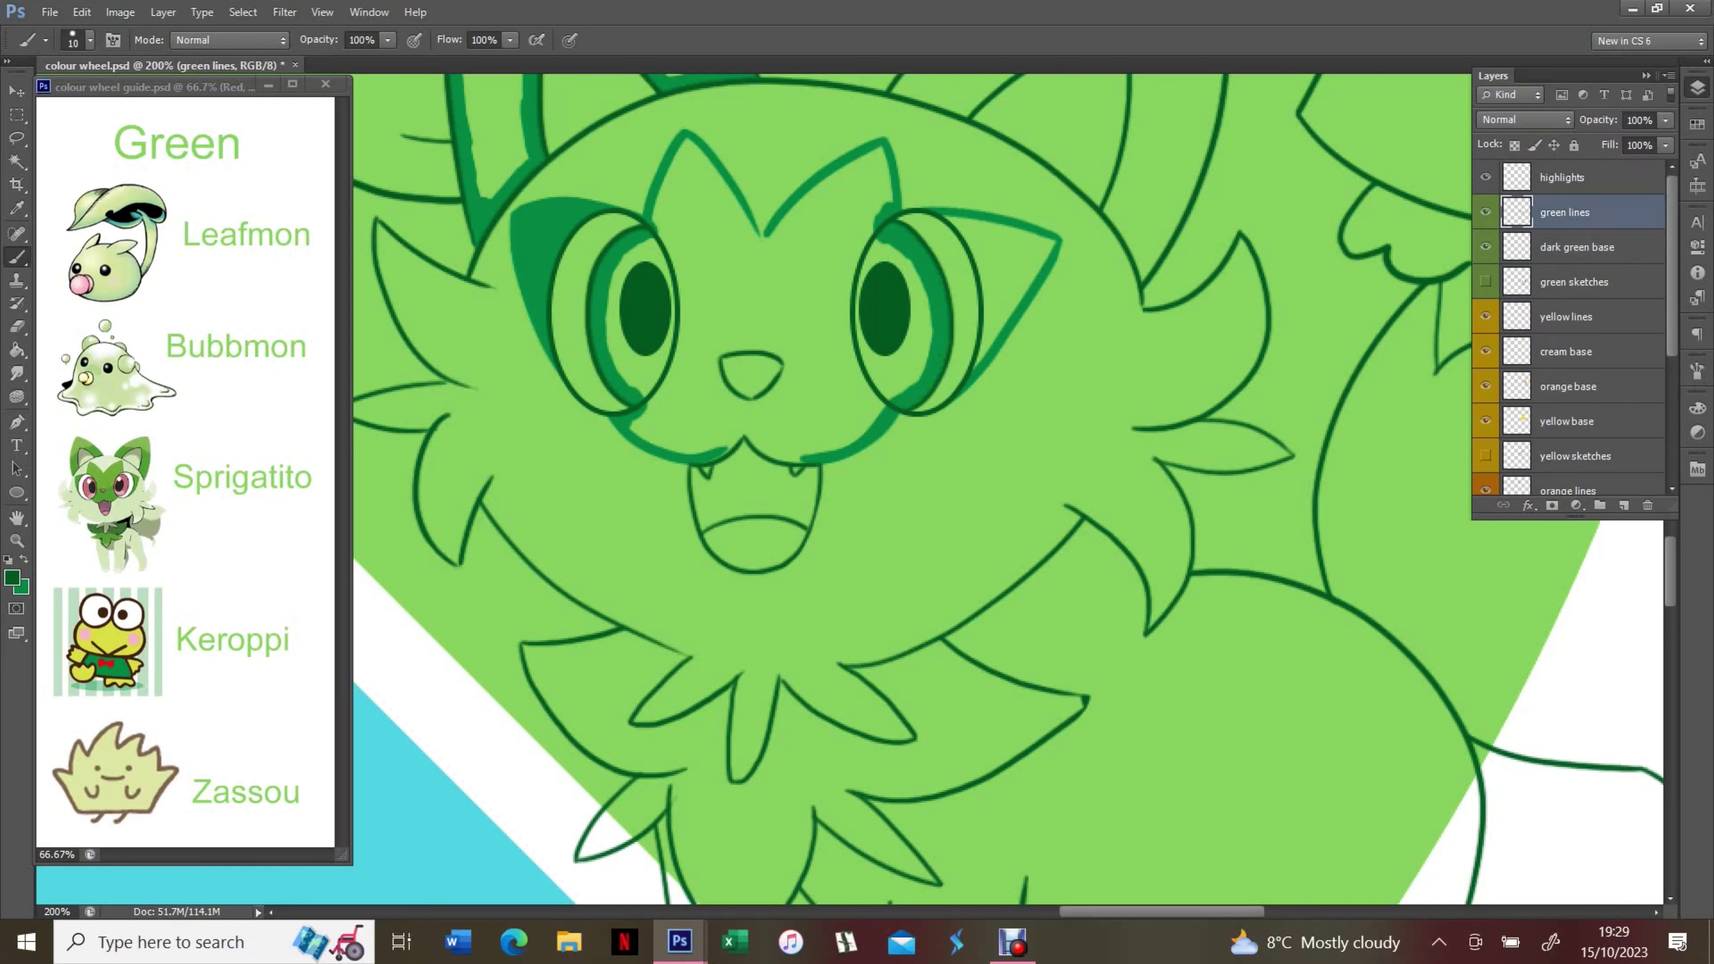
{"action": "left_click", "coordinate": [243, 12]}
{"action": "key", "text": "l"}
{"action": "key", "text": "alt+bracketleft"}
{"action": "key", "text": "b"}
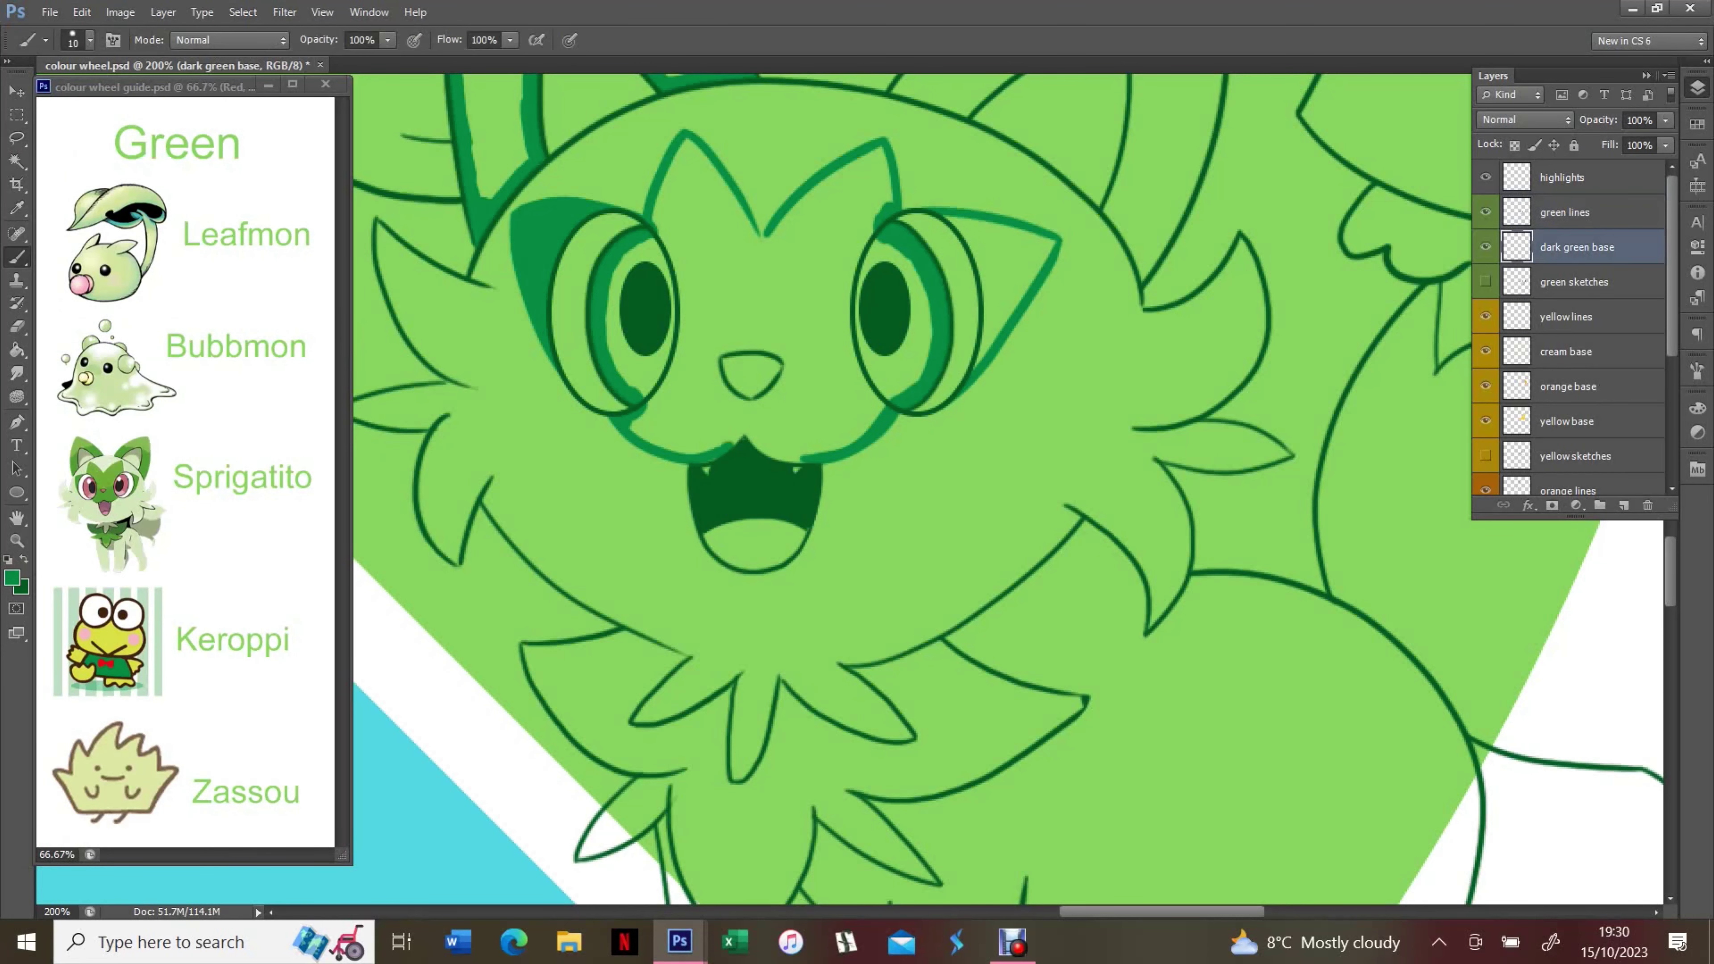
Paint Sprigatito's remaining eye marking and tongue in mid green
{"action": "mouse_move", "coordinate": [958, 229]}
{"action": "left_mouse_down"}
{"action": "mouse_move", "coordinate": [998, 337]}
{"action": "mouse_move", "coordinate": [1049, 283]}
{"action": "left_mouse_up"}
{"action": "mouse_move", "coordinate": [716, 526]}
{"action": "left_mouse_down"}
{"action": "mouse_move", "coordinate": [769, 560]}
{"action": "mouse_move", "coordinate": [803, 533]}
{"action": "left_mouse_up"}
{"action": "key", "text": "F7"}
Paint mid green along the inner edges of all the leaves on Sprigatito's collar
{"action": "scroll", "coordinate": [1009, 488], "scroll_direction": "down", "scroll_amount": 3}
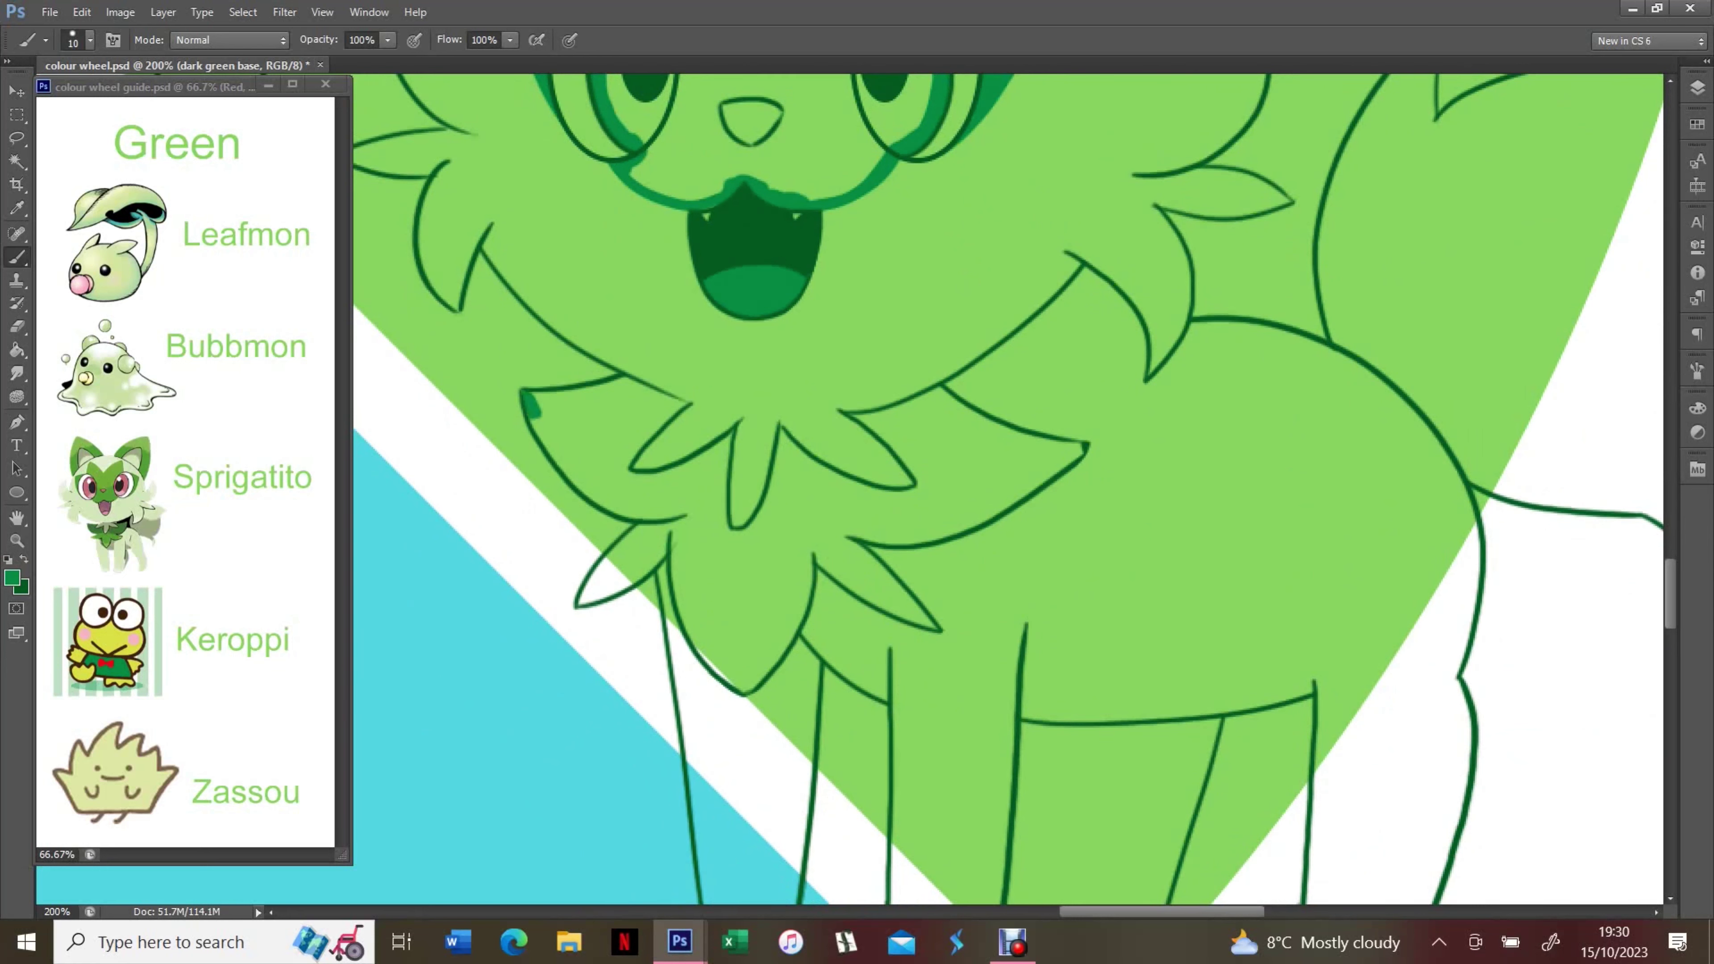
{"action": "mouse_move", "coordinate": [533, 410]}
{"action": "left_mouse_down"}
{"action": "mouse_move", "coordinate": [663, 515]}
{"action": "mouse_move", "coordinate": [580, 602]}
{"action": "mouse_move", "coordinate": [658, 557]}
{"action": "left_mouse_up"}
{"action": "mouse_move", "coordinate": [671, 544]}
{"action": "left_mouse_down"}
{"action": "mouse_move", "coordinate": [745, 689]}
{"action": "mouse_move", "coordinate": [813, 560]}
{"action": "mouse_move", "coordinate": [918, 614]}
{"action": "left_mouse_up"}
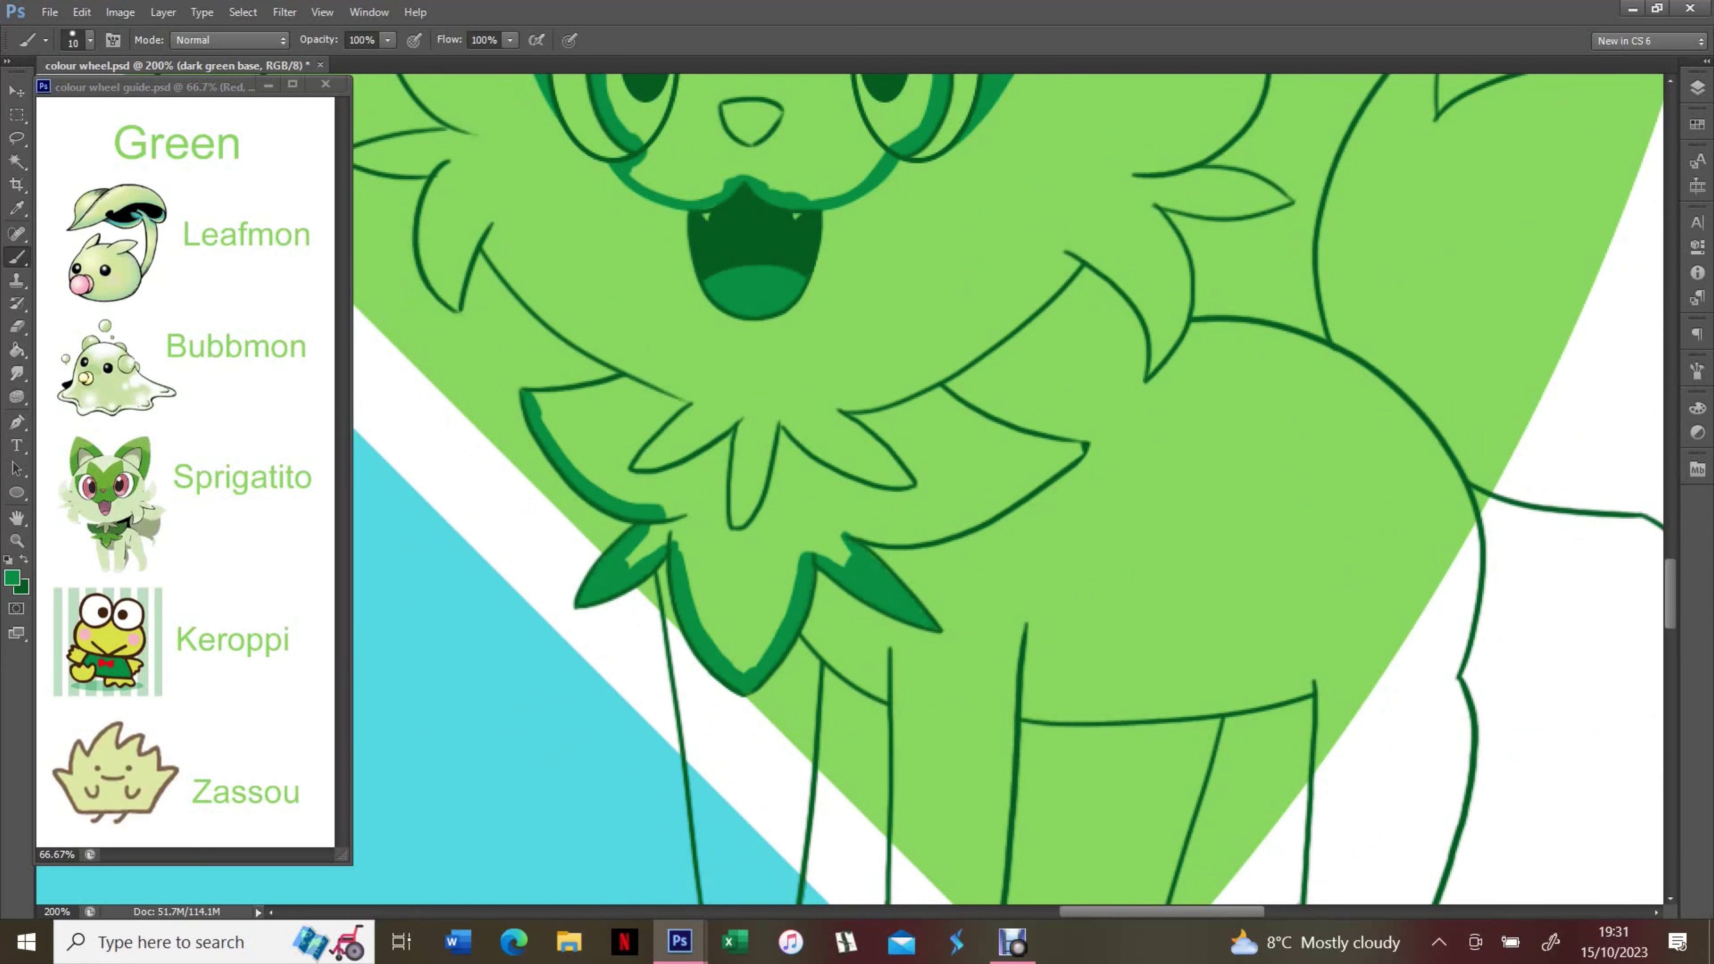
{"action": "left_click_drag", "start_coordinate": [843, 537], "coordinate": [1085, 446]}
{"action": "left_click_drag", "start_coordinate": [537, 405], "coordinate": [657, 400]}
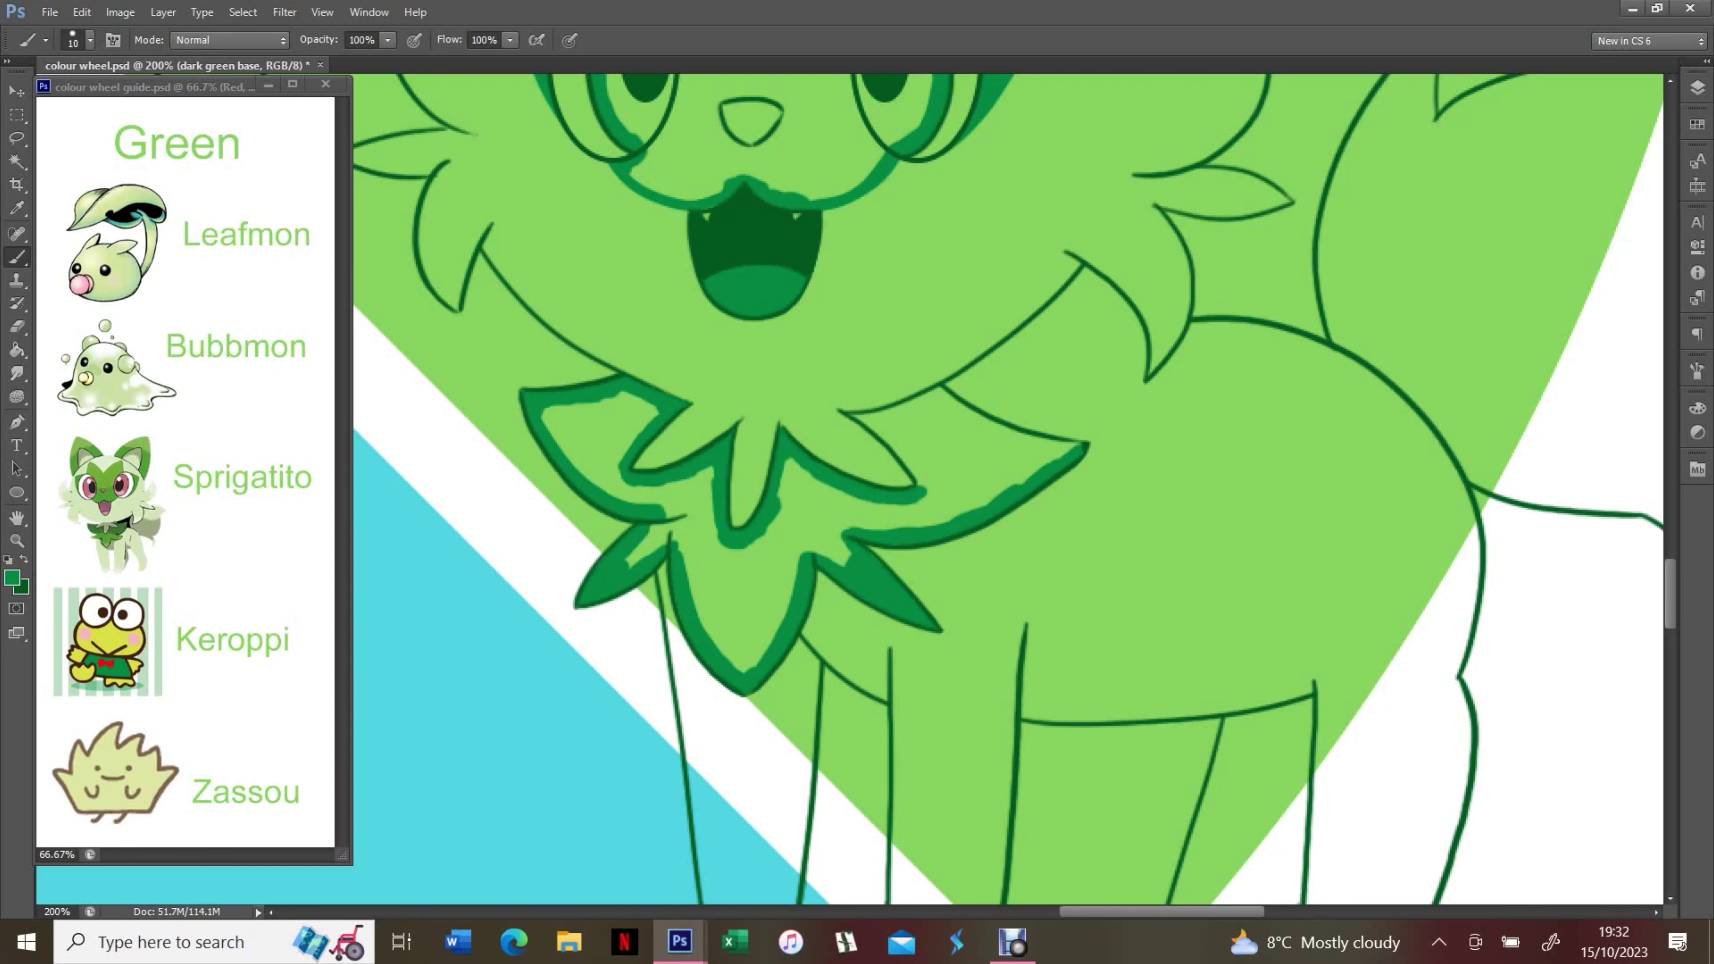
{"action": "left_click_drag", "start_coordinate": [941, 390], "coordinate": [1082, 442]}
Paint mid green along the inside edges of Keroppi's shirt and Sprigatito's other ear
{"action": "left_click_drag", "start_coordinate": [1147, 169], "coordinate": [675, 878]}
{"action": "mouse_move", "coordinate": [838, 370]}
{"action": "left_mouse_down"}
{"action": "mouse_move", "coordinate": [753, 533]}
{"action": "mouse_move", "coordinate": [901, 635]}
{"action": "mouse_move", "coordinate": [1286, 594]}
{"action": "mouse_move", "coordinate": [1262, 398]}
{"action": "mouse_move", "coordinate": [961, 428]}
{"action": "mouse_move", "coordinate": [1173, 424]}
{"action": "mouse_move", "coordinate": [1262, 397]}
{"action": "left_mouse_up"}
{"action": "scroll", "coordinate": [1006, 486], "scroll_direction": "left", "scroll_amount": 5}
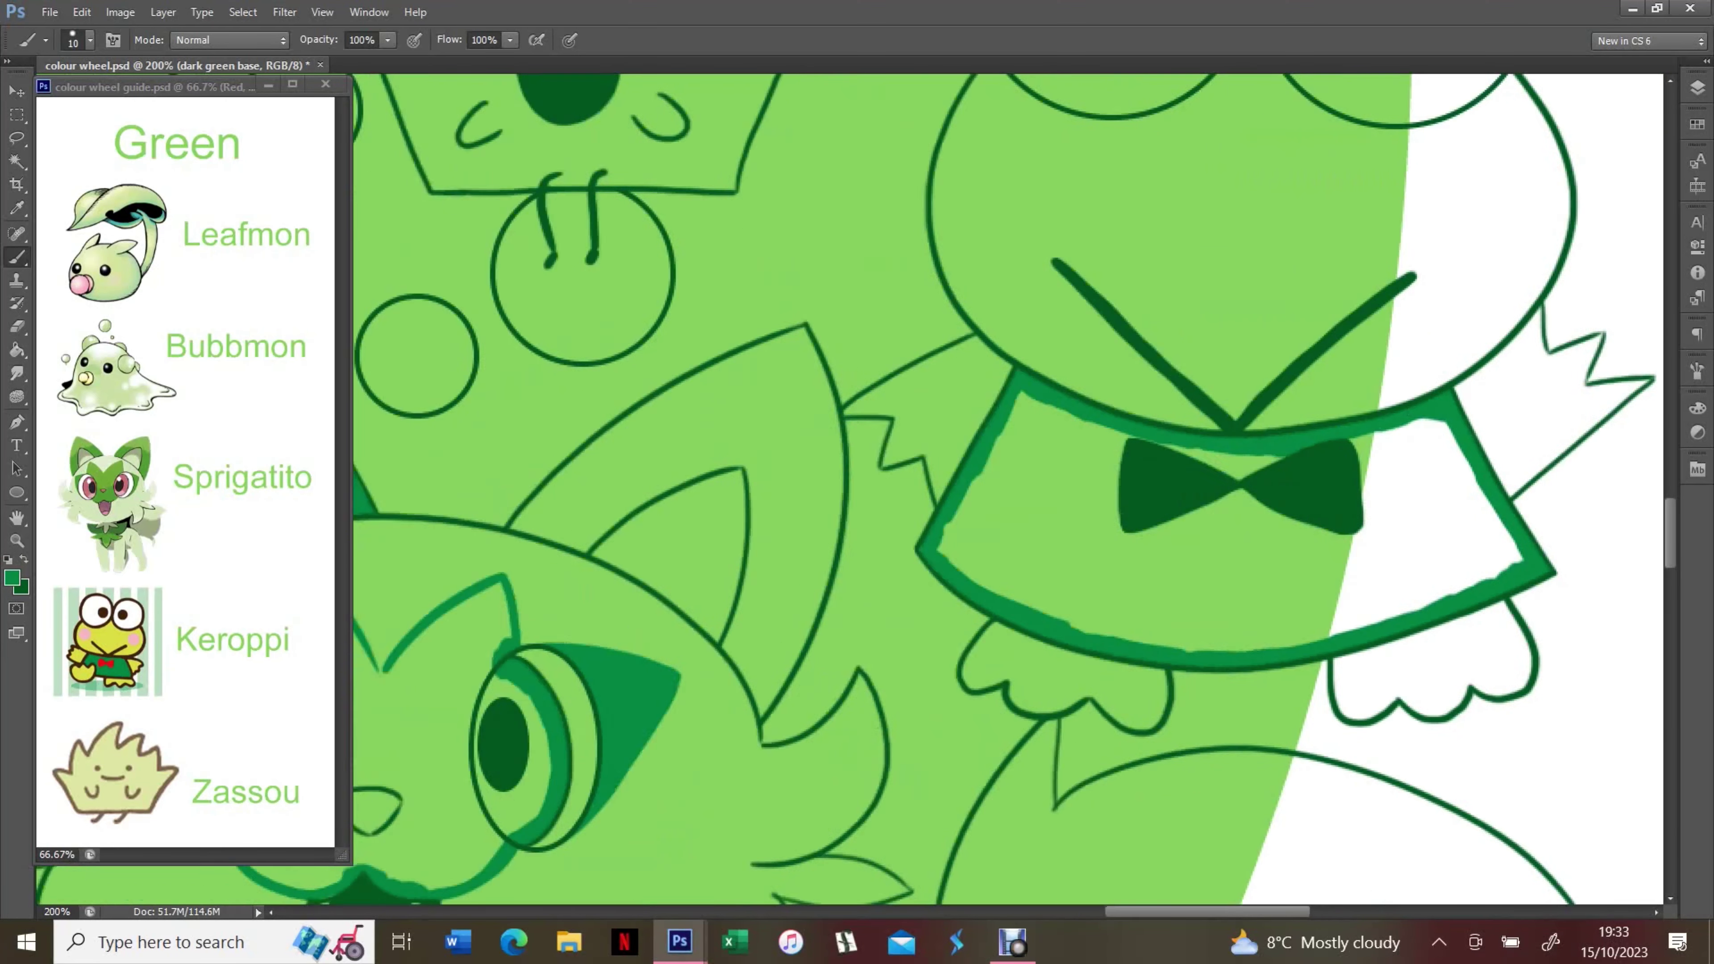
{"action": "mouse_move", "coordinate": [1080, 715]}
{"action": "left_mouse_down"}
{"action": "mouse_move", "coordinate": [1154, 533]}
{"action": "mouse_move", "coordinate": [1123, 334]}
{"action": "mouse_move", "coordinate": [885, 480]}
{"action": "left_mouse_up"}
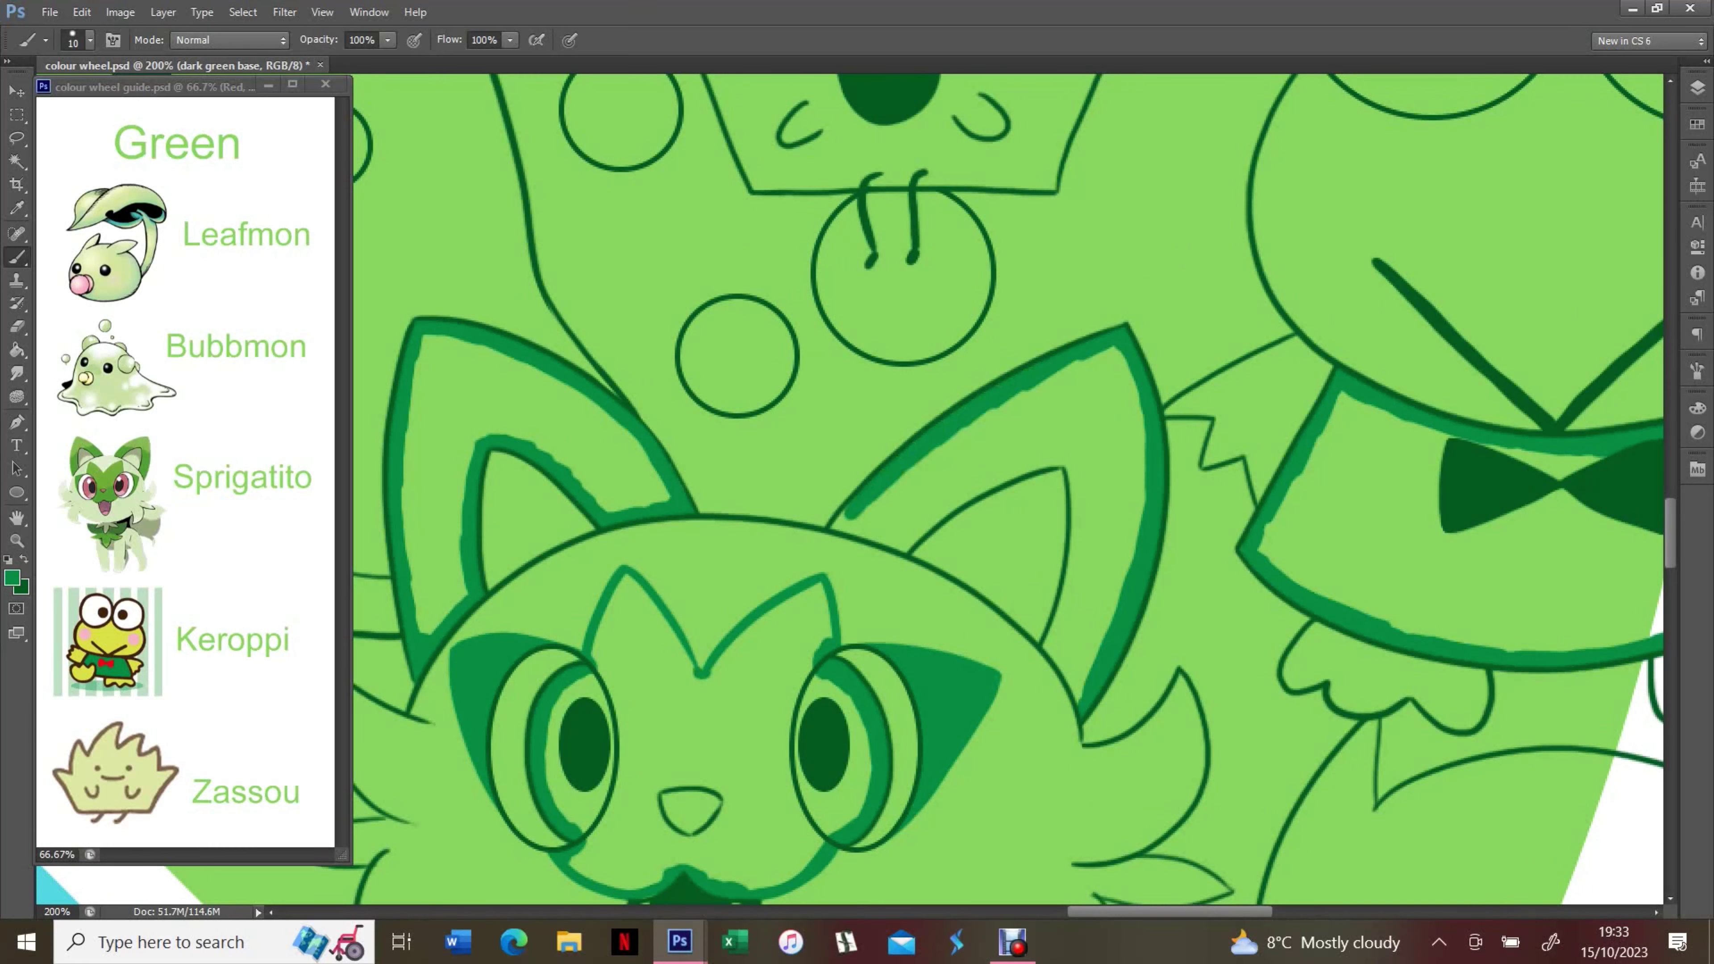
{"action": "mouse_move", "coordinate": [840, 533]}
{"action": "left_mouse_down"}
{"action": "mouse_move", "coordinate": [972, 499]}
{"action": "mouse_move", "coordinate": [1076, 513]}
{"action": "mouse_move", "coordinate": [1046, 702]}
{"action": "left_mouse_up"}
Select the enclosed interiors of the mid green outlines with the Magic Wand, expand the selection, and fill it with mid green
{"action": "key", "text": "ctrl+0"}
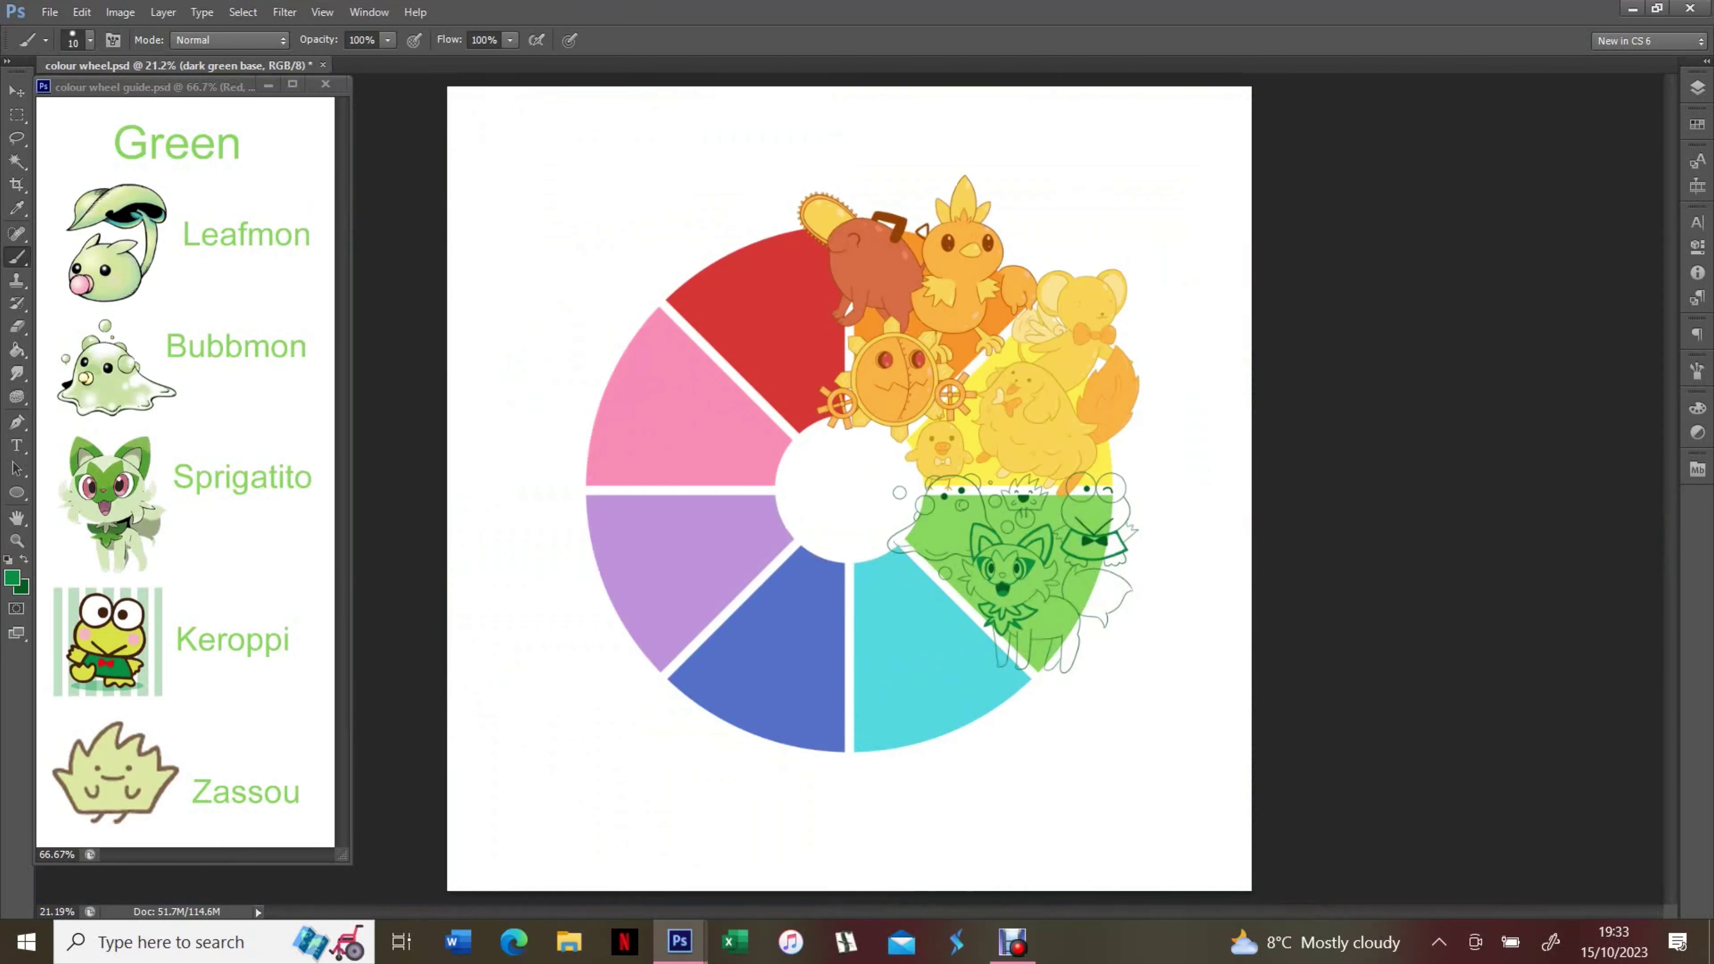
{"action": "scroll", "coordinate": [1147, 510], "scroll_direction": "up", "scroll_amount": 2}
{"action": "key", "text": "w"}
{"action": "left_click", "coordinate": [964, 541]}
{"action": "key", "text": "alt+s"}
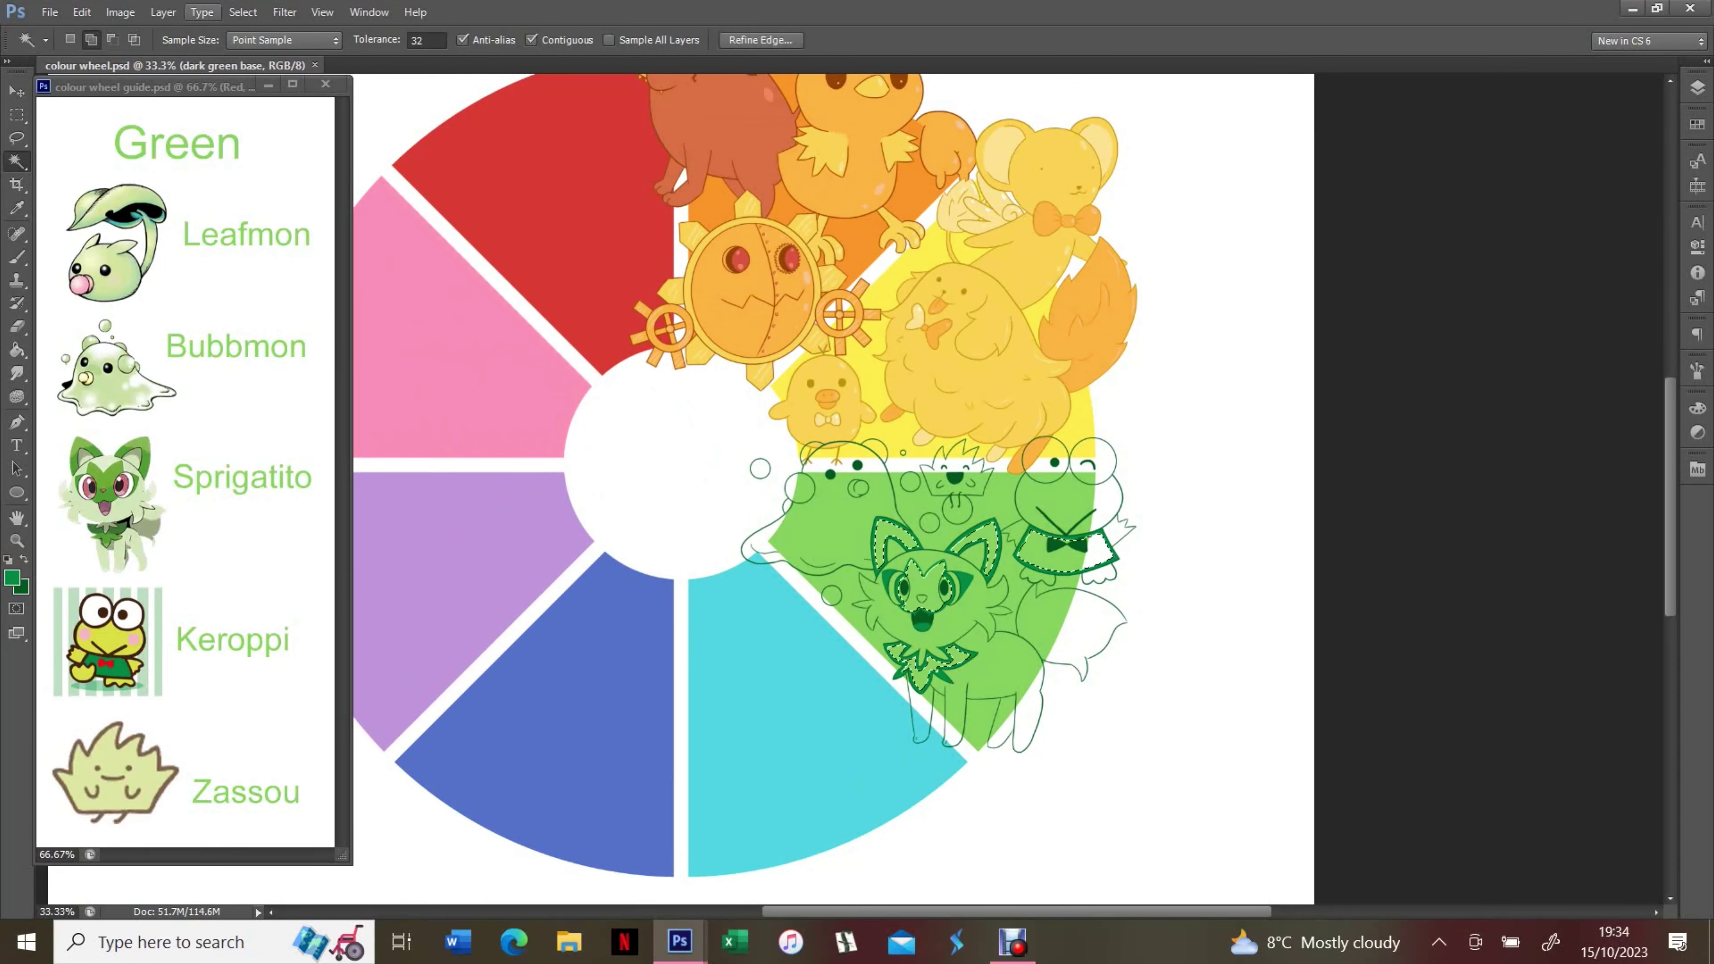
{"action": "key", "text": "m"}
{"action": "key", "text": "e"}
{"action": "key", "text": "Return"}
{"action": "key", "text": "alt+BackSpace"}
{"action": "key", "text": "ctrl+d"}
{"action": "key", "text": "l"}
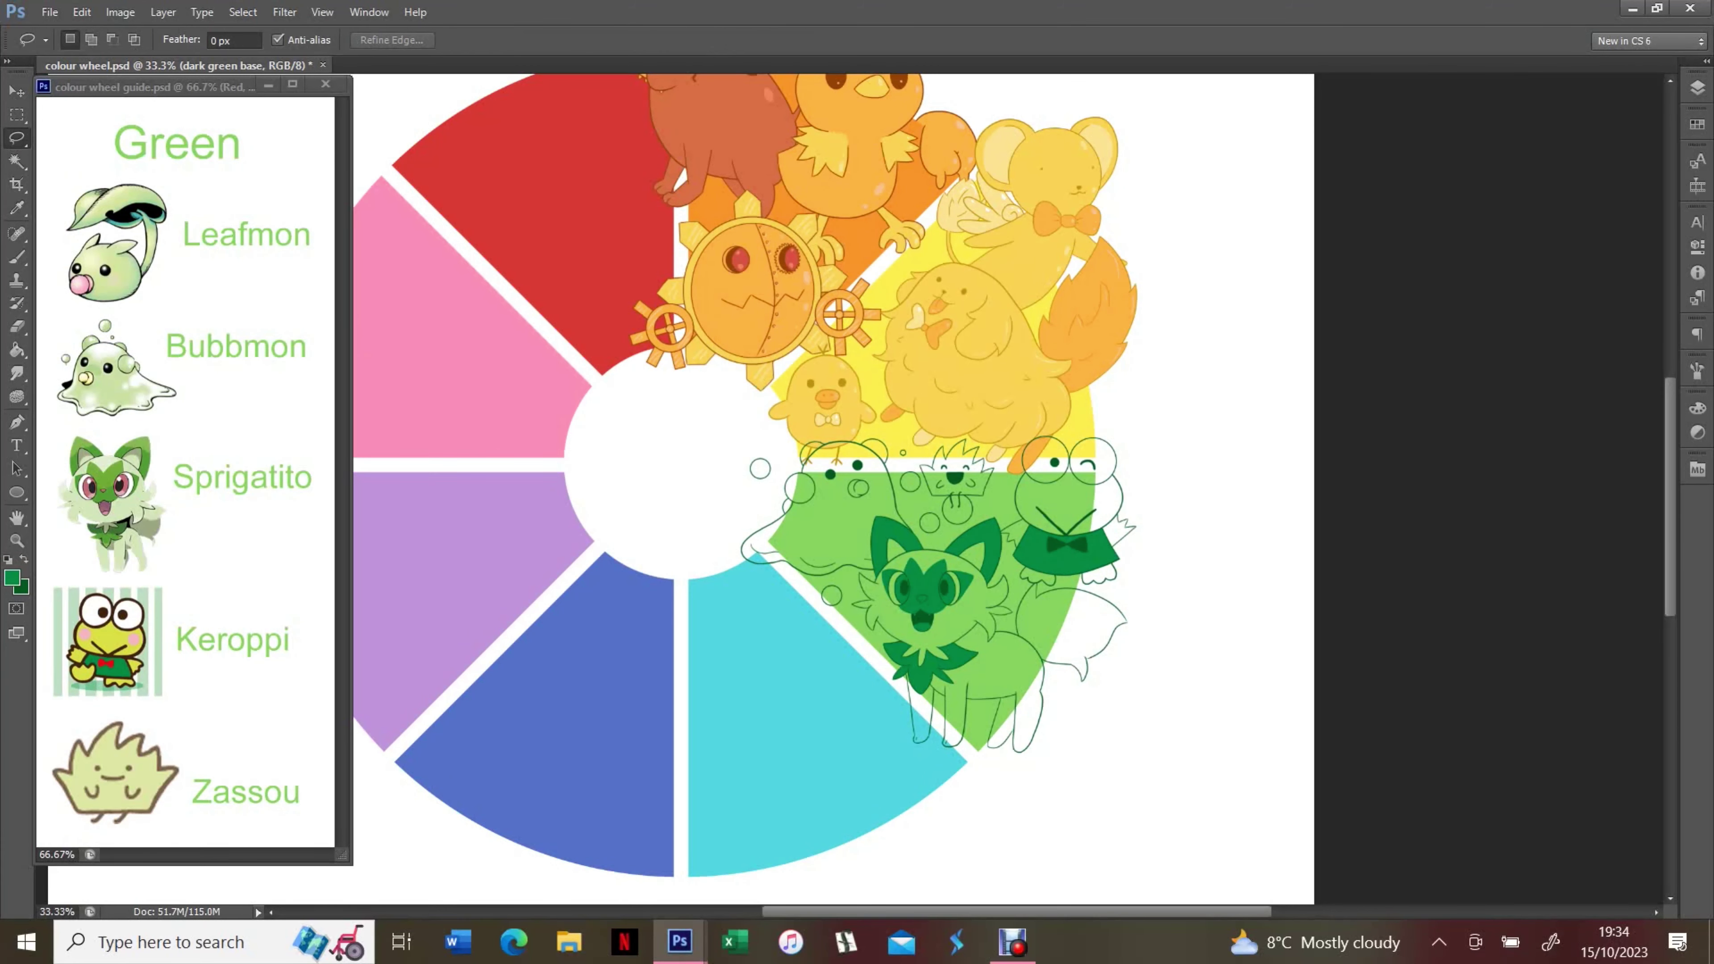
Pick a pale cream colour and add a layer named "light green base" above dark green base
{"action": "key", "text": "i"}
{"action": "key", "text": "F7"}
{"action": "key", "text": "alt+bracketright"}
{"action": "scroll", "coordinate": [1067, 513], "scroll_direction": "up", "scroll_amount": 5}
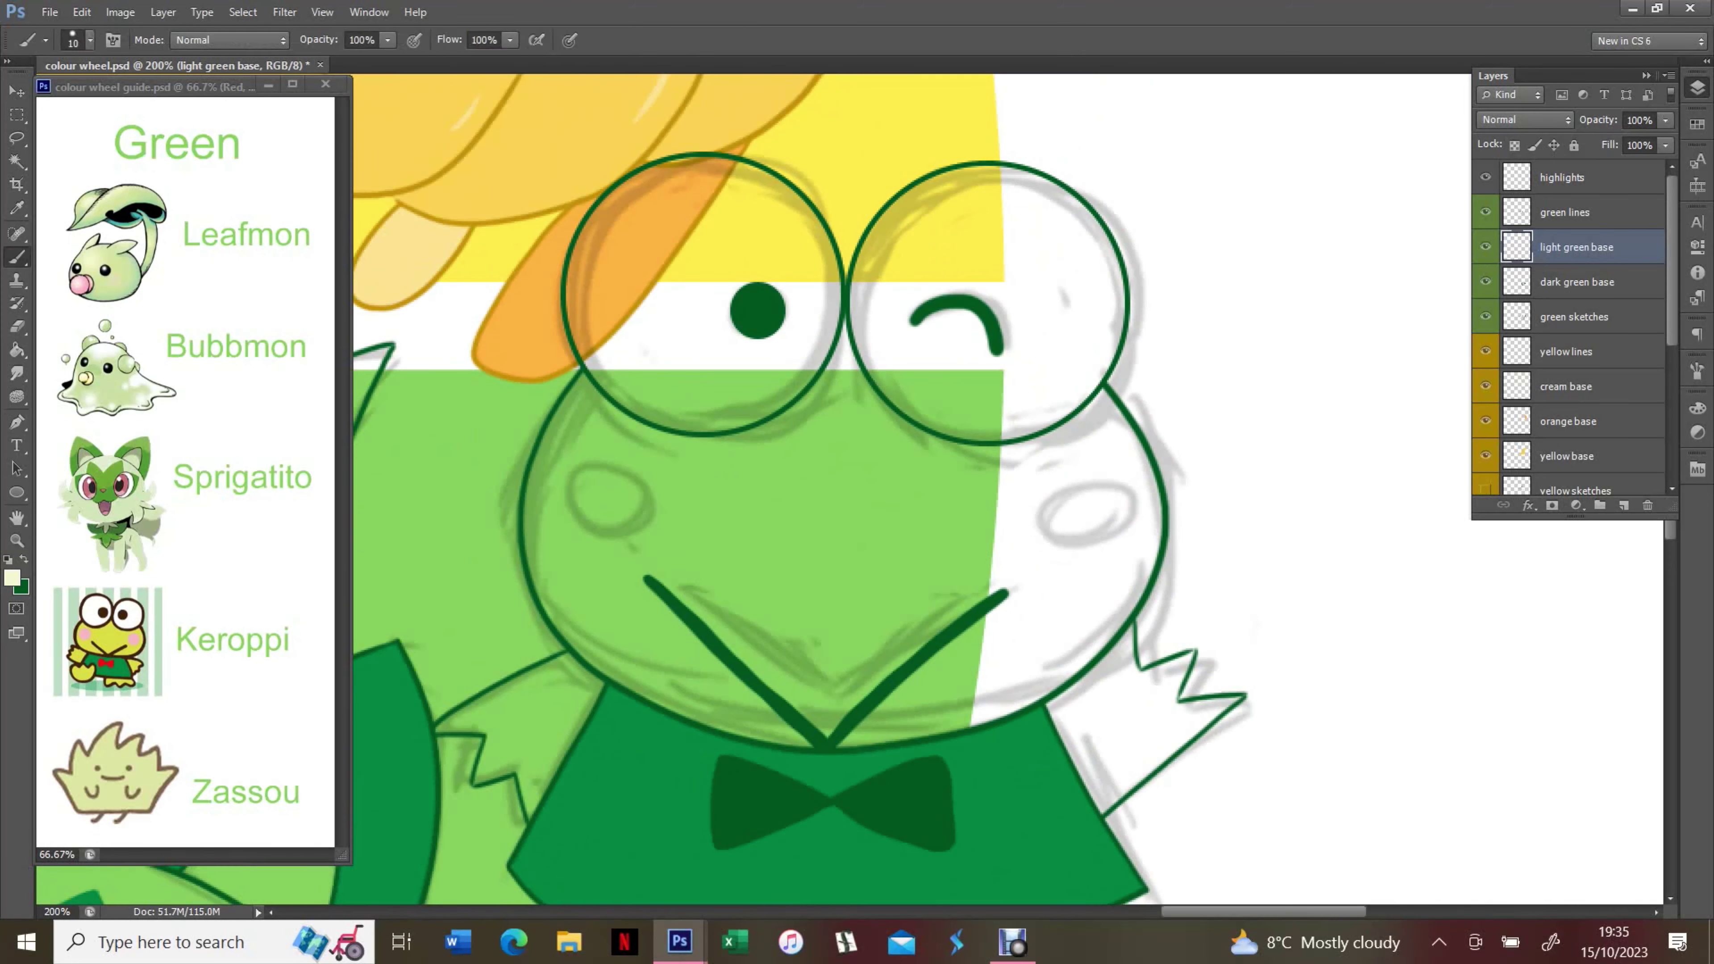
Draw a cream oval on one of Keroppi's cheeks and rotate it about 16.5° to match the sketch
{"action": "key", "text": "u"}
{"action": "left_click", "coordinate": [164, 40]}
{"action": "left_click_drag", "start_coordinate": [658, 436], "coordinate": [564, 534]}
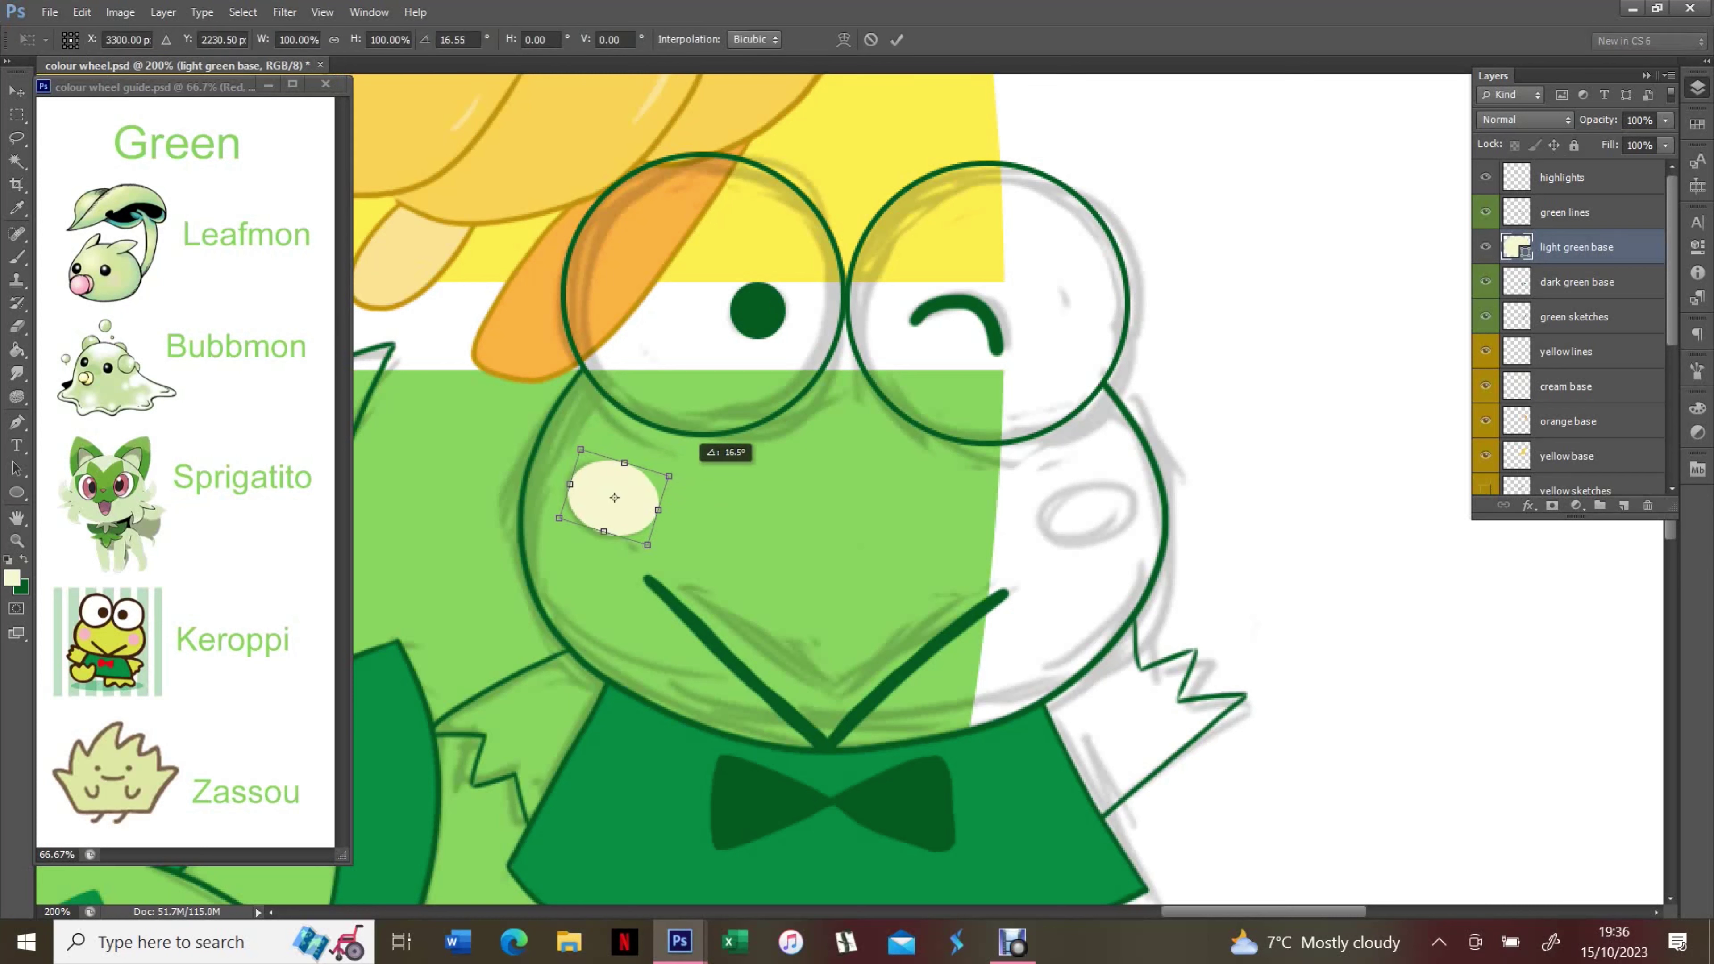
Place a mirrored copy of the cream oval on Keroppi's other cheek and label the light green base layer green
{"action": "key", "text": "l"}
{"action": "left_click", "coordinate": [82, 12]}
{"action": "left_click", "coordinate": [168, 375]}
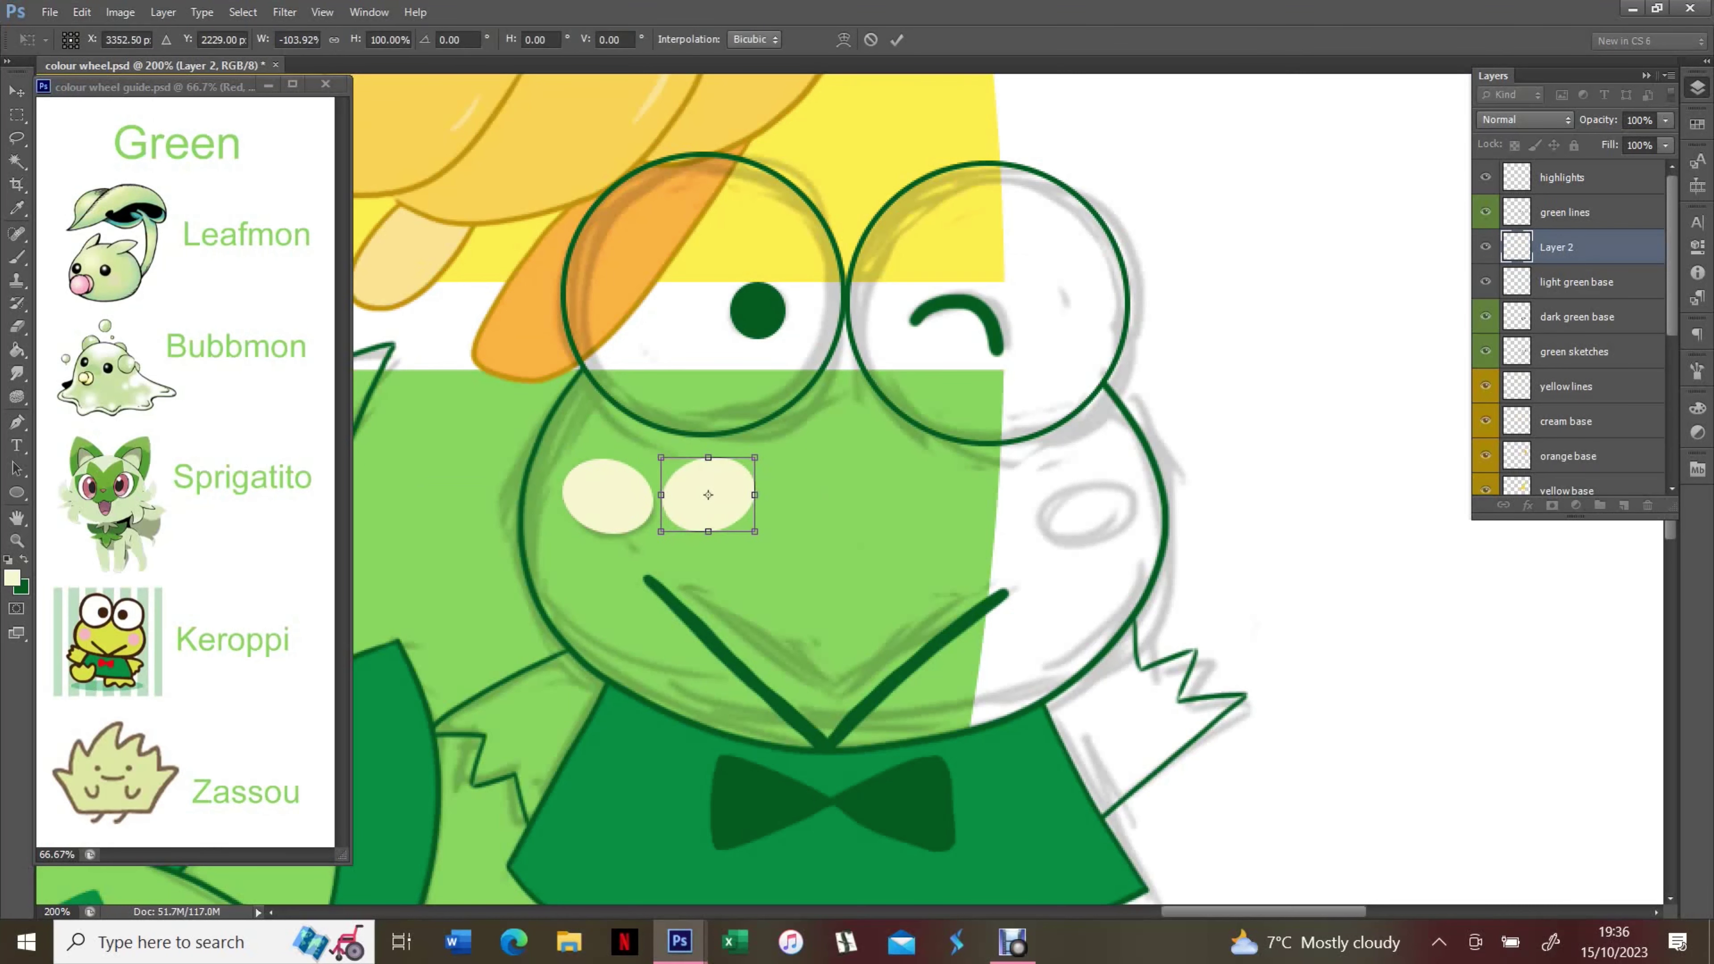
{"action": "left_click_drag", "start_coordinate": [705, 493], "coordinate": [1082, 498]}
{"action": "left_click", "coordinate": [761, 464]}
{"action": "right_click", "coordinate": [1486, 249]}
{"action": "key", "text": "Escape"}
Hide the green sketches layer and paint cream around the inside edges of both of Keroppi's eyes
{"action": "left_click", "coordinate": [1485, 316]}
{"action": "key", "text": "b"}
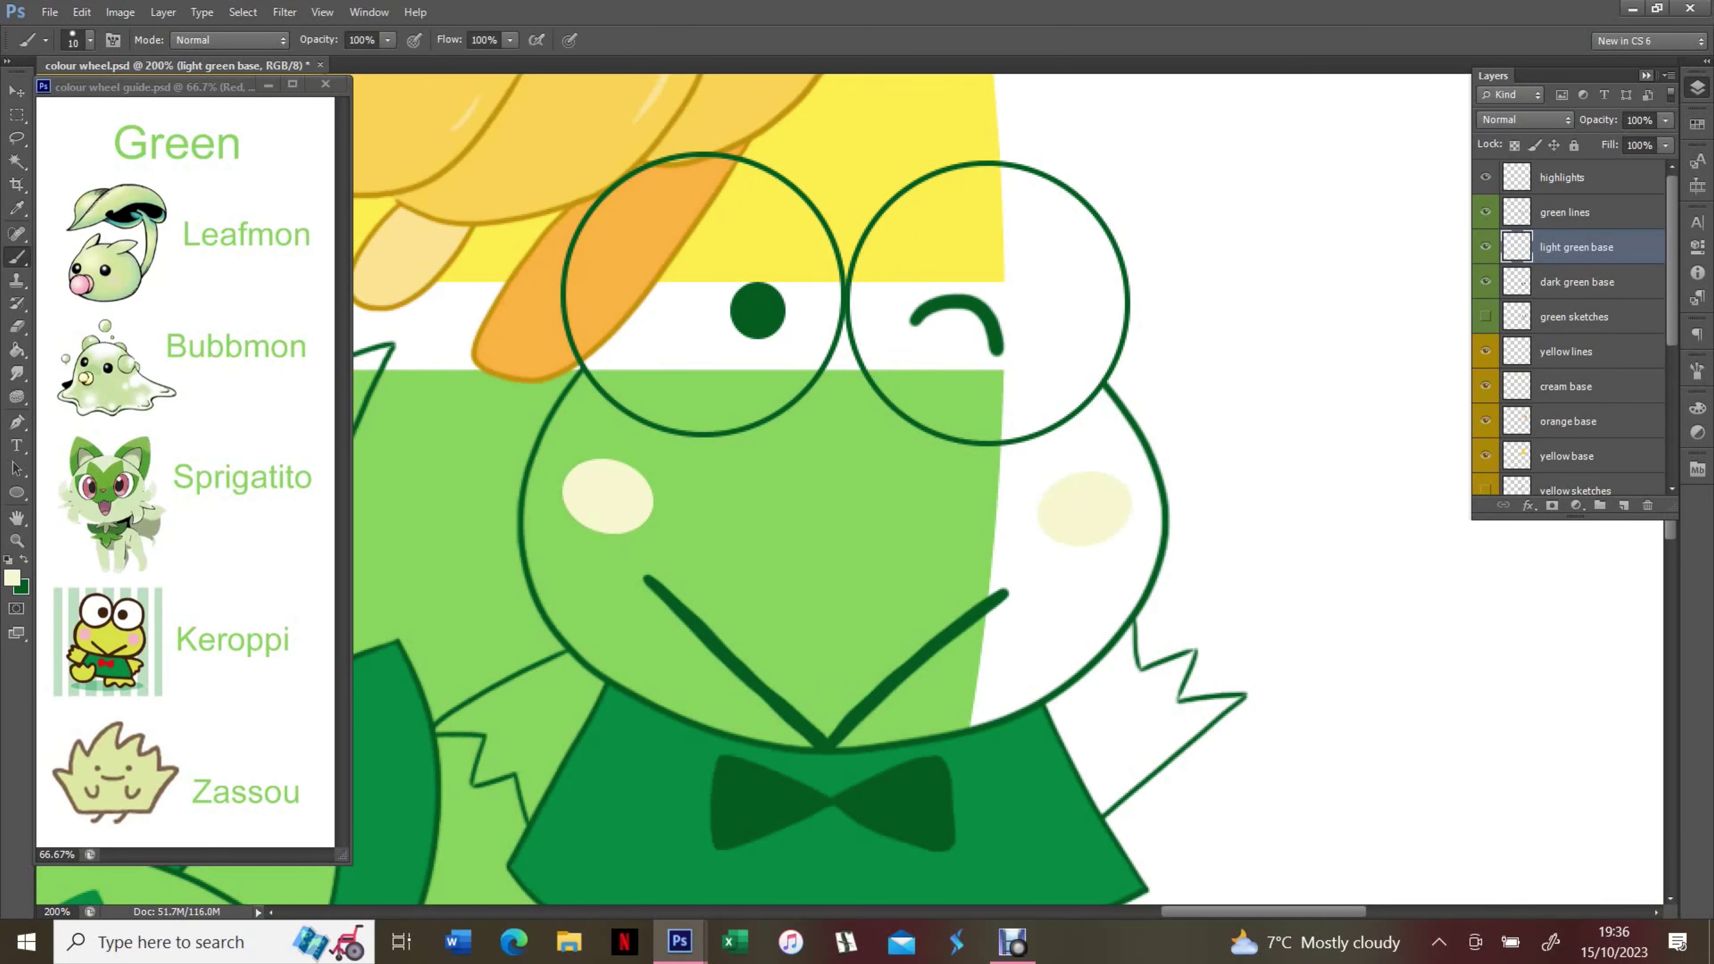
{"action": "mouse_move", "coordinate": [580, 250]}
{"action": "left_mouse_down"}
{"action": "mouse_move", "coordinate": [665, 415]}
{"action": "mouse_move", "coordinate": [831, 307]}
{"action": "mouse_move", "coordinate": [976, 432]}
{"action": "mouse_move", "coordinate": [1107, 314]}
{"action": "mouse_move", "coordinate": [937, 185]}
{"action": "mouse_move", "coordinate": [824, 274]}
{"action": "mouse_move", "coordinate": [587, 257]}
{"action": "mouse_move", "coordinate": [584, 311]}
{"action": "left_mouse_up"}
{"action": "key", "text": "F7"}
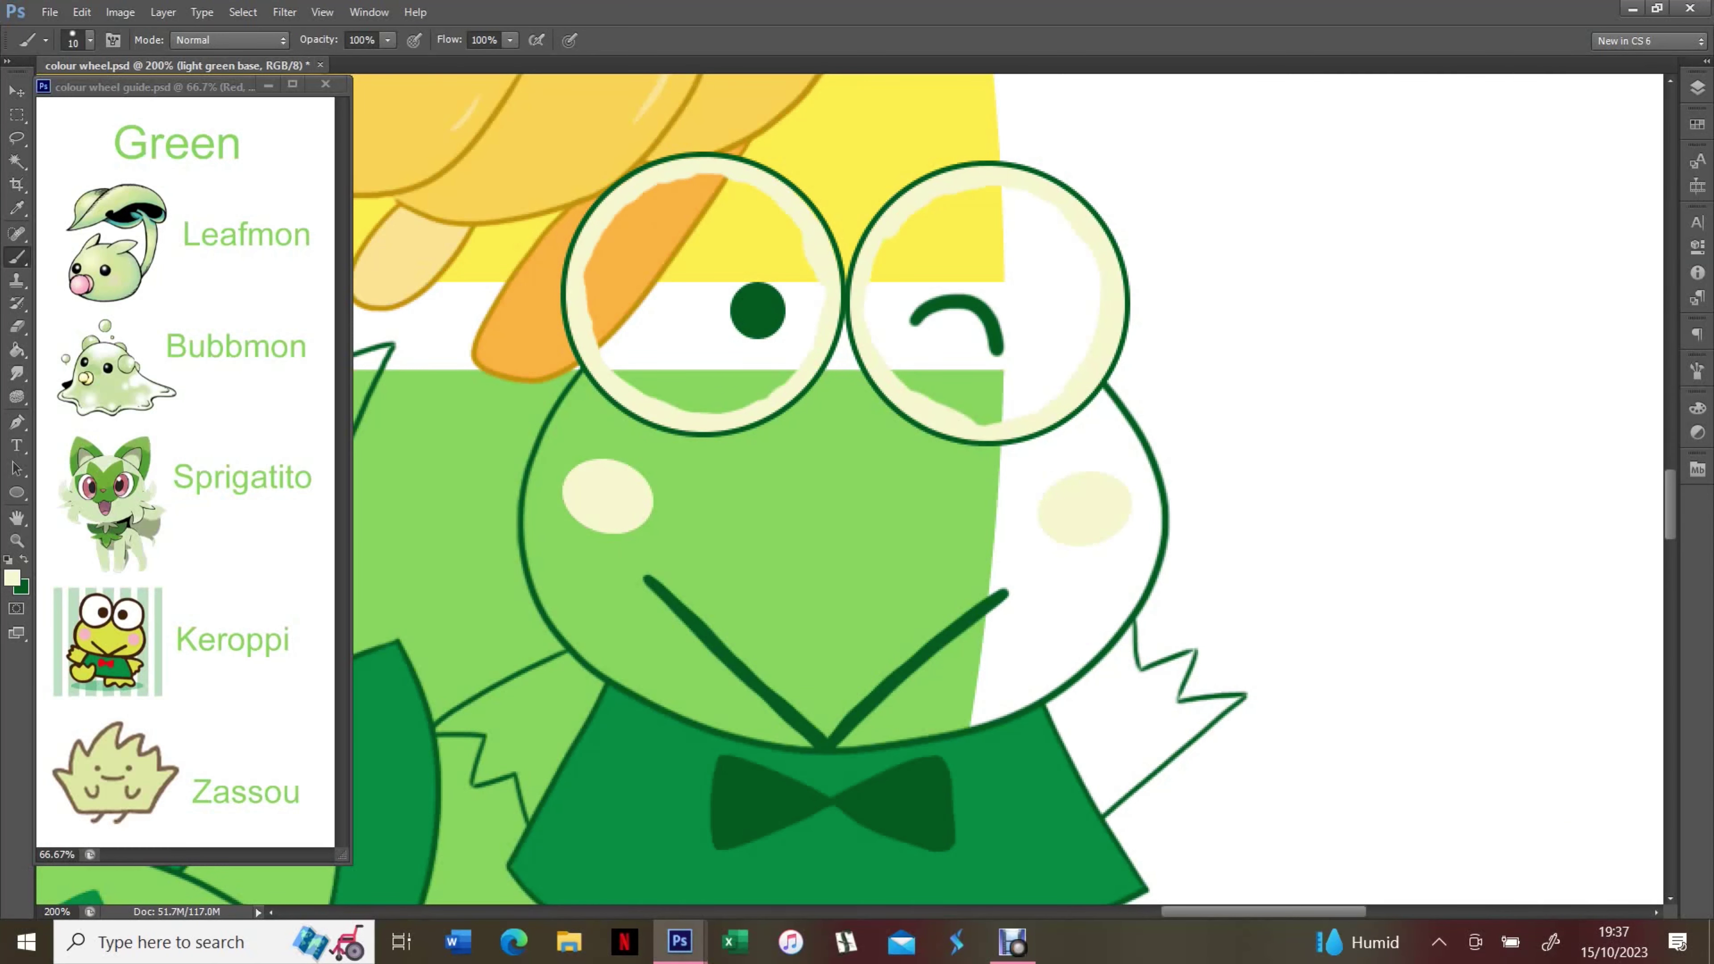
Paint Sprigatito's nose, fangs, eye whites and the fur tips on one cheek in cream
{"action": "scroll", "coordinate": [1006, 486], "scroll_direction": "down", "scroll_amount": 2}
{"action": "scroll", "coordinate": [1005, 486], "scroll_direction": "left", "scroll_amount": 6}
{"action": "scroll", "coordinate": [810, 406], "scroll_direction": "left", "scroll_amount": 6}
{"action": "mouse_move", "coordinate": [766, 405]}
{"action": "left_mouse_down"}
{"action": "mouse_move", "coordinate": [840, 341]}
{"action": "mouse_move", "coordinate": [766, 367]}
{"action": "left_mouse_up"}
{"action": "scroll", "coordinate": [1006, 486], "scroll_direction": "down", "scroll_amount": 4}
{"action": "scroll", "coordinate": [1006, 486], "scroll_direction": "right", "scroll_amount": 3}
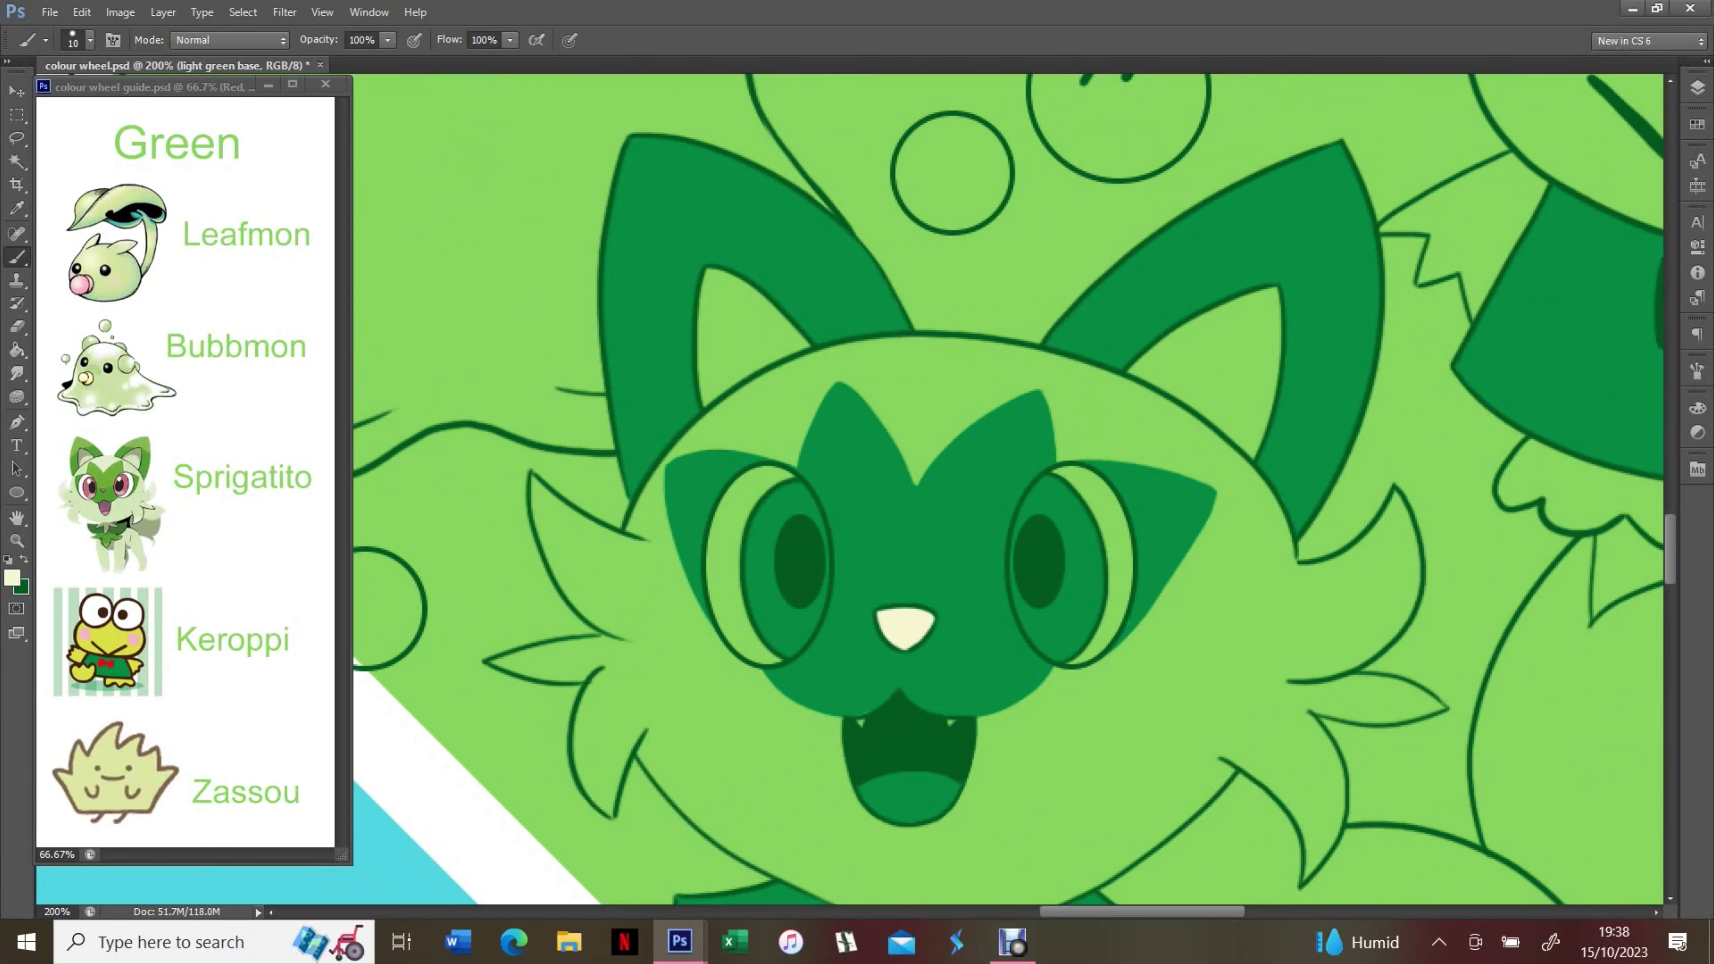
{"action": "mouse_move", "coordinate": [793, 472]}
{"action": "left_mouse_down"}
{"action": "mouse_move", "coordinate": [712, 560]}
{"action": "mouse_move", "coordinate": [746, 653]}
{"action": "left_mouse_up"}
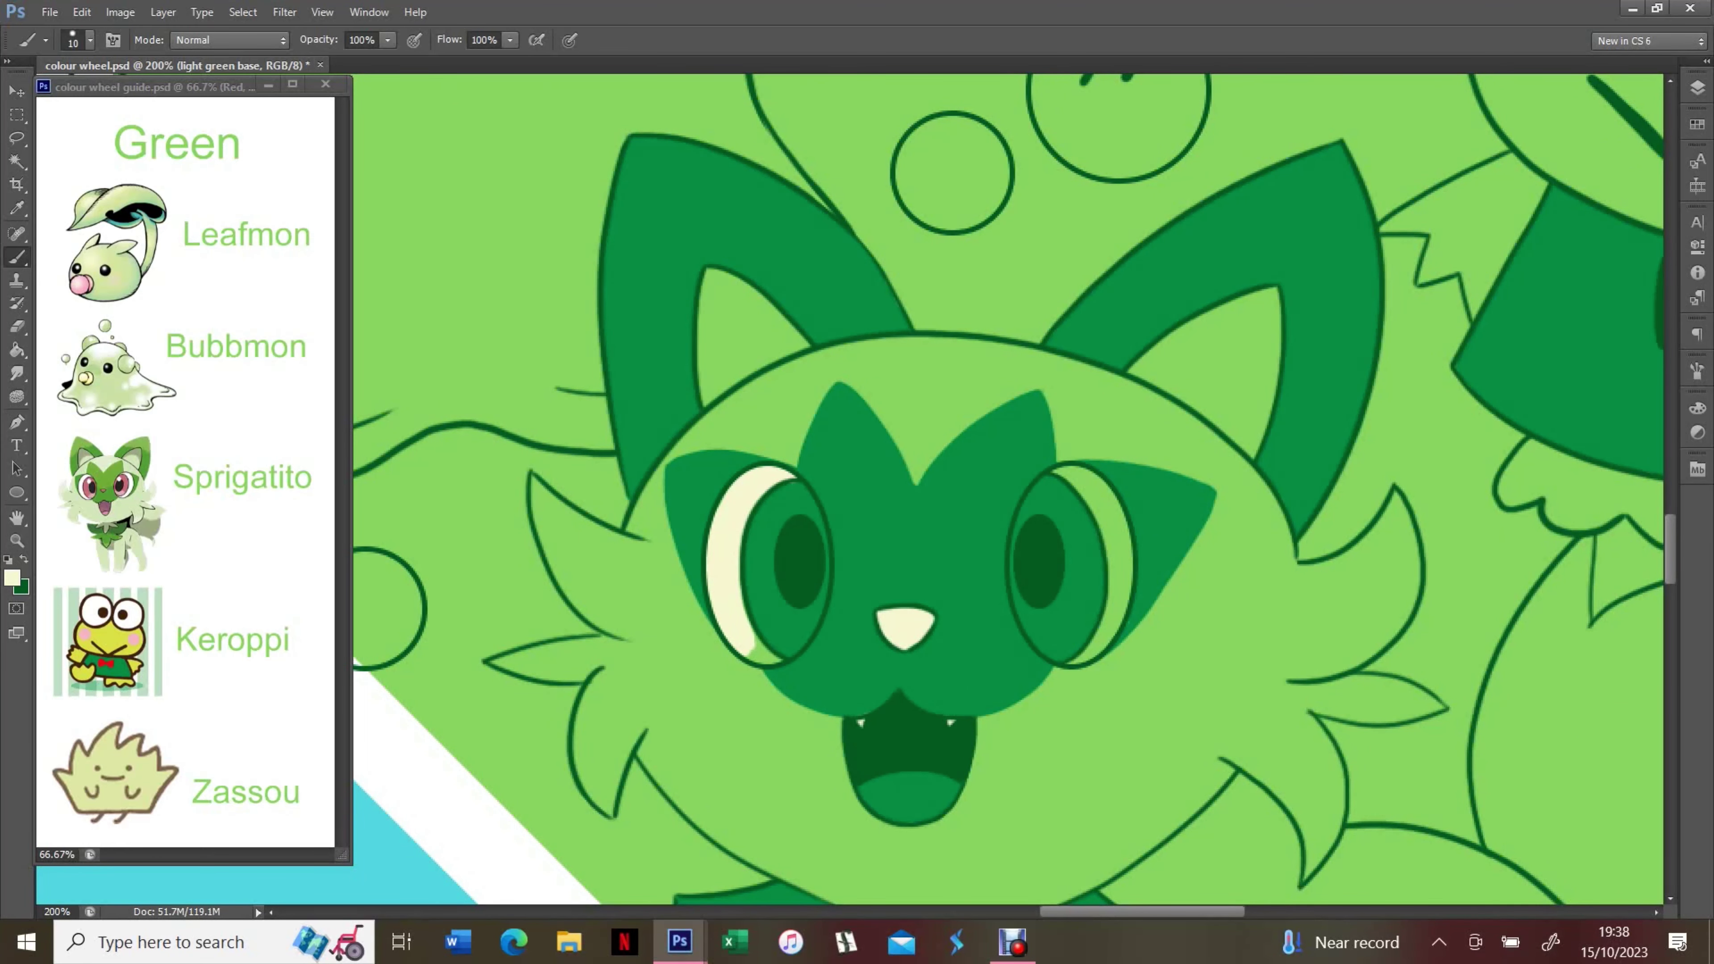
{"action": "left_click_drag", "start_coordinate": [1080, 658], "coordinate": [1097, 503]}
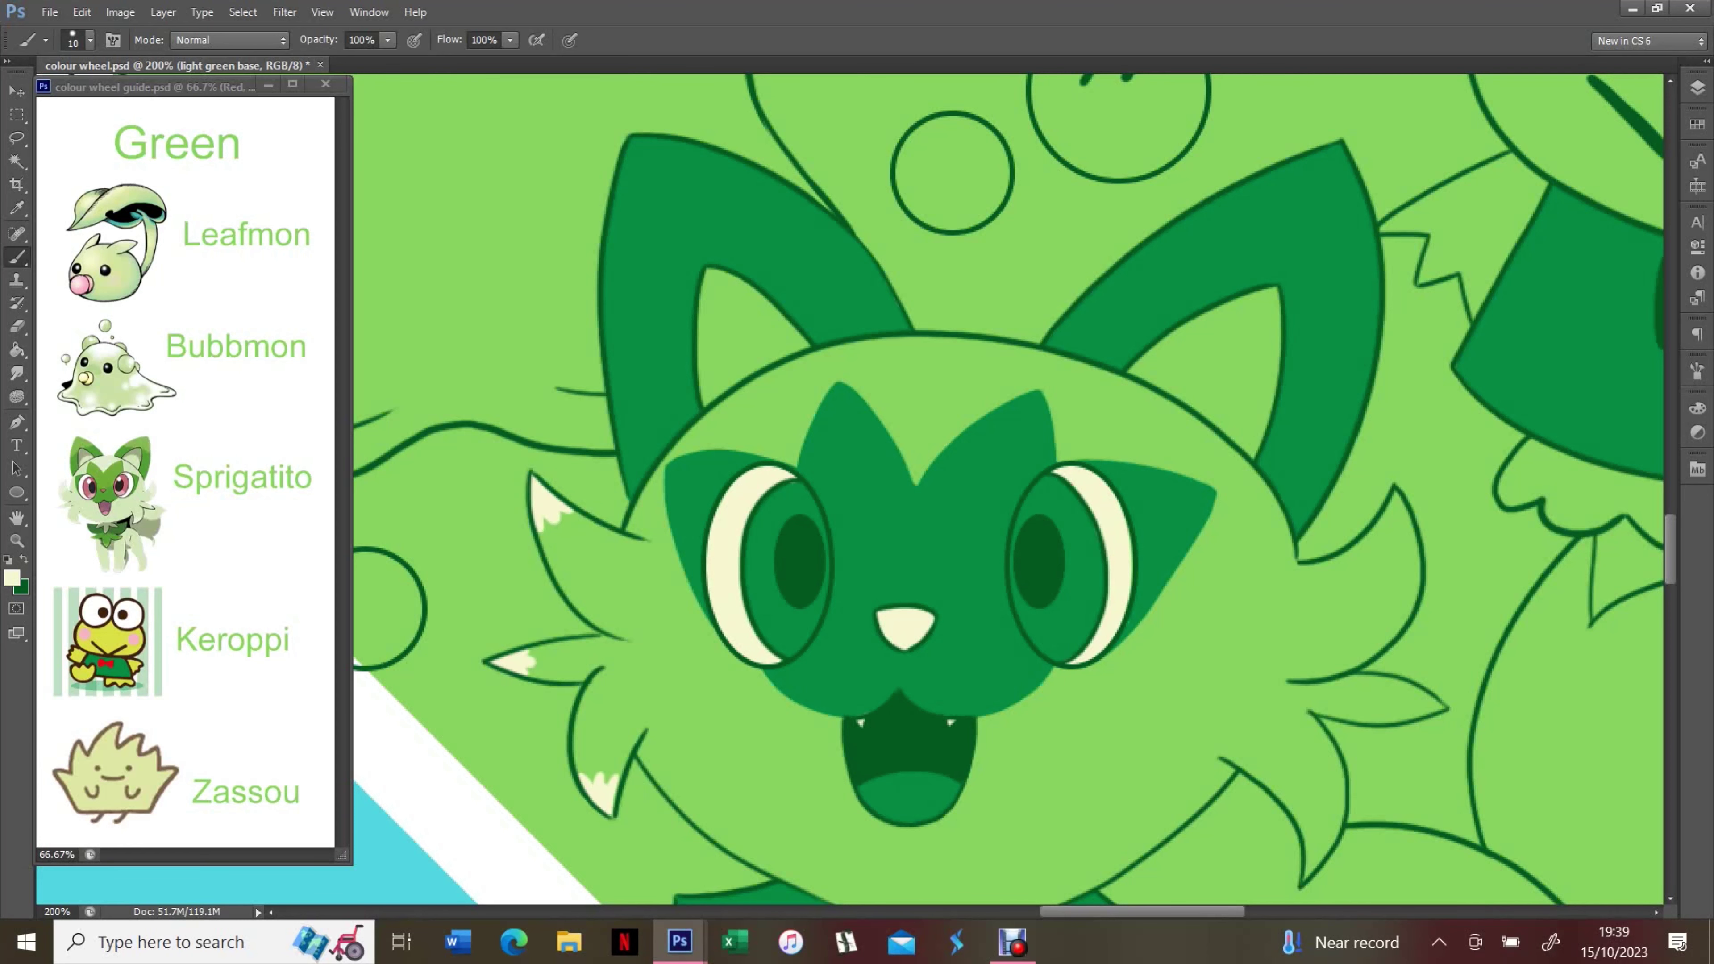
Paint the fur tips on Sprigatito's other cheek and the toes of its front paws in cream
{"action": "scroll", "coordinate": [1012, 486], "scroll_direction": "down", "scroll_amount": 3}
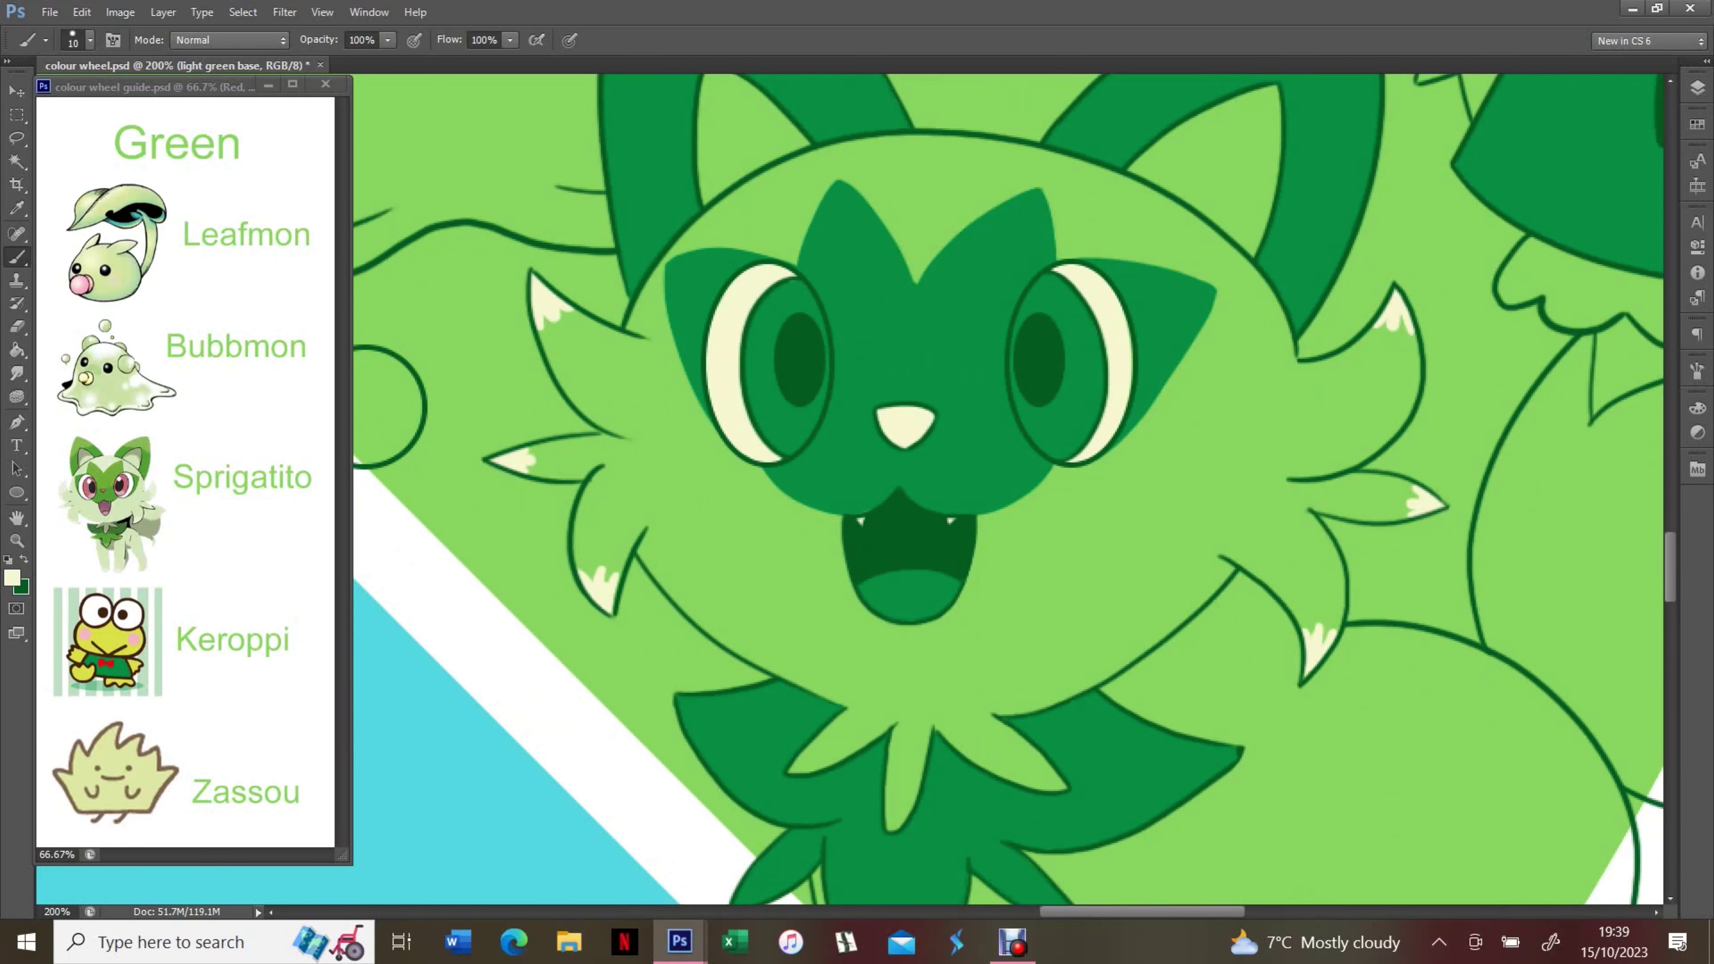
{"action": "scroll", "coordinate": [1013, 486], "scroll_direction": "down", "scroll_amount": 8}
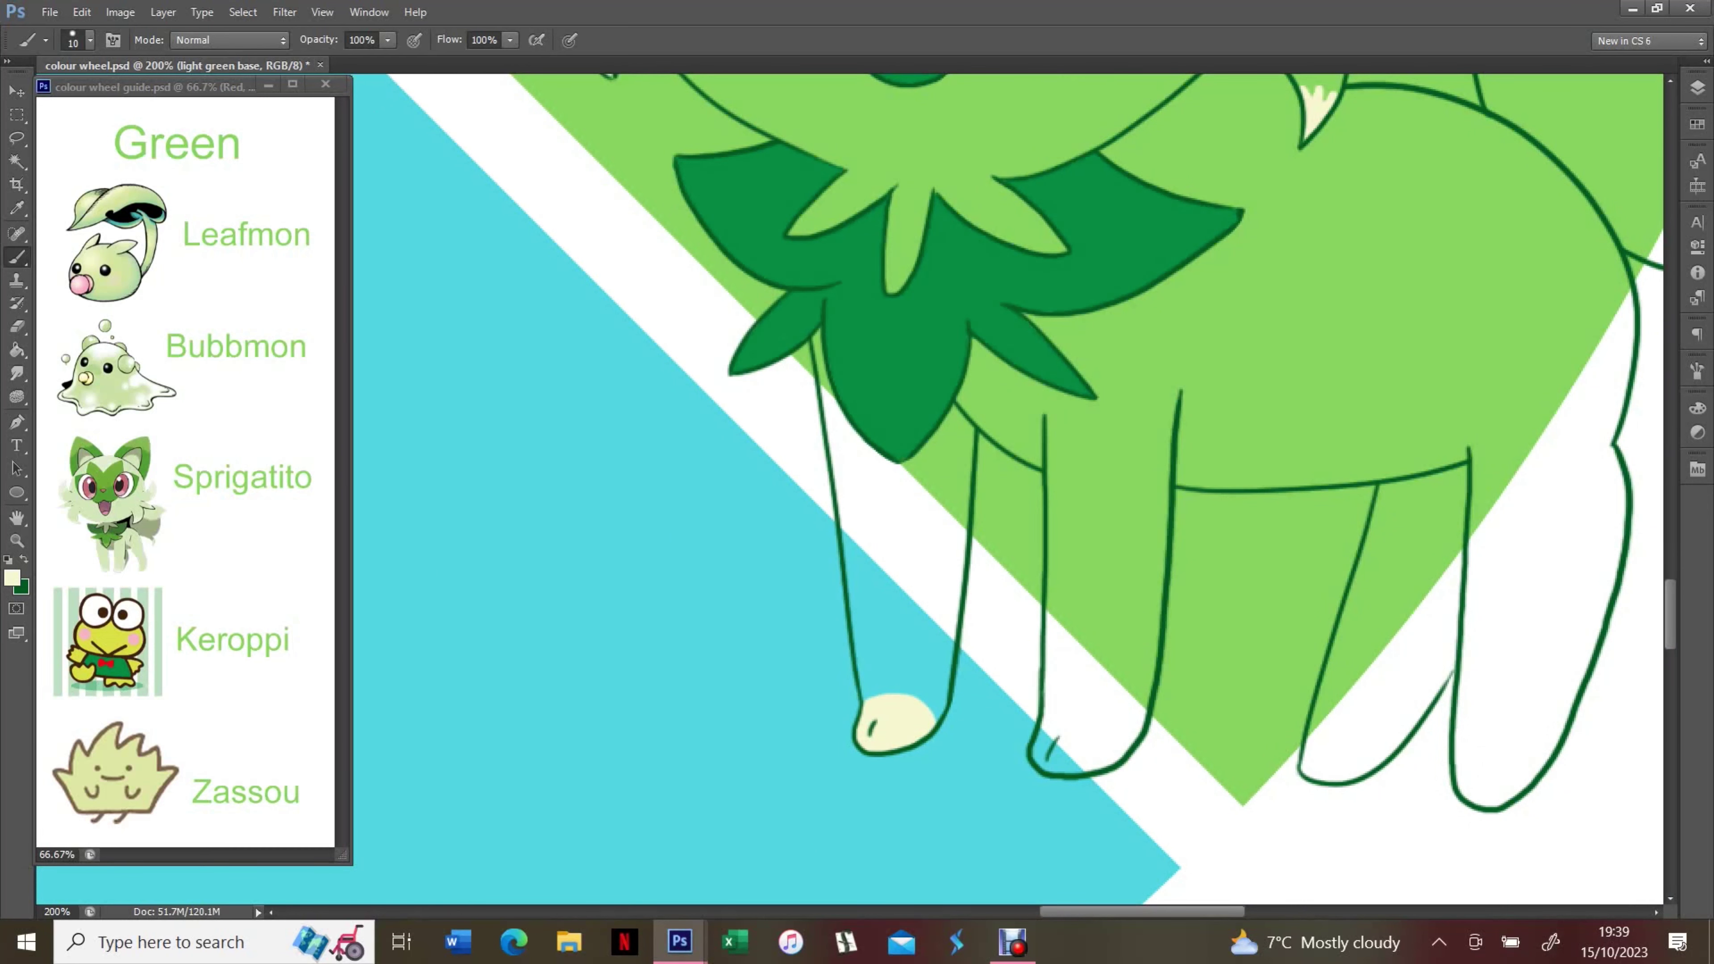
{"action": "left_click_drag", "start_coordinate": [1052, 726], "coordinate": [1073, 760]}
Pick a pale green and add a green-labelled layer named green base below the dark green base layer
{"action": "key", "text": "ctrl+0"}
{"action": "key", "text": "z"}
{"action": "left_click", "coordinate": [1697, 88]}
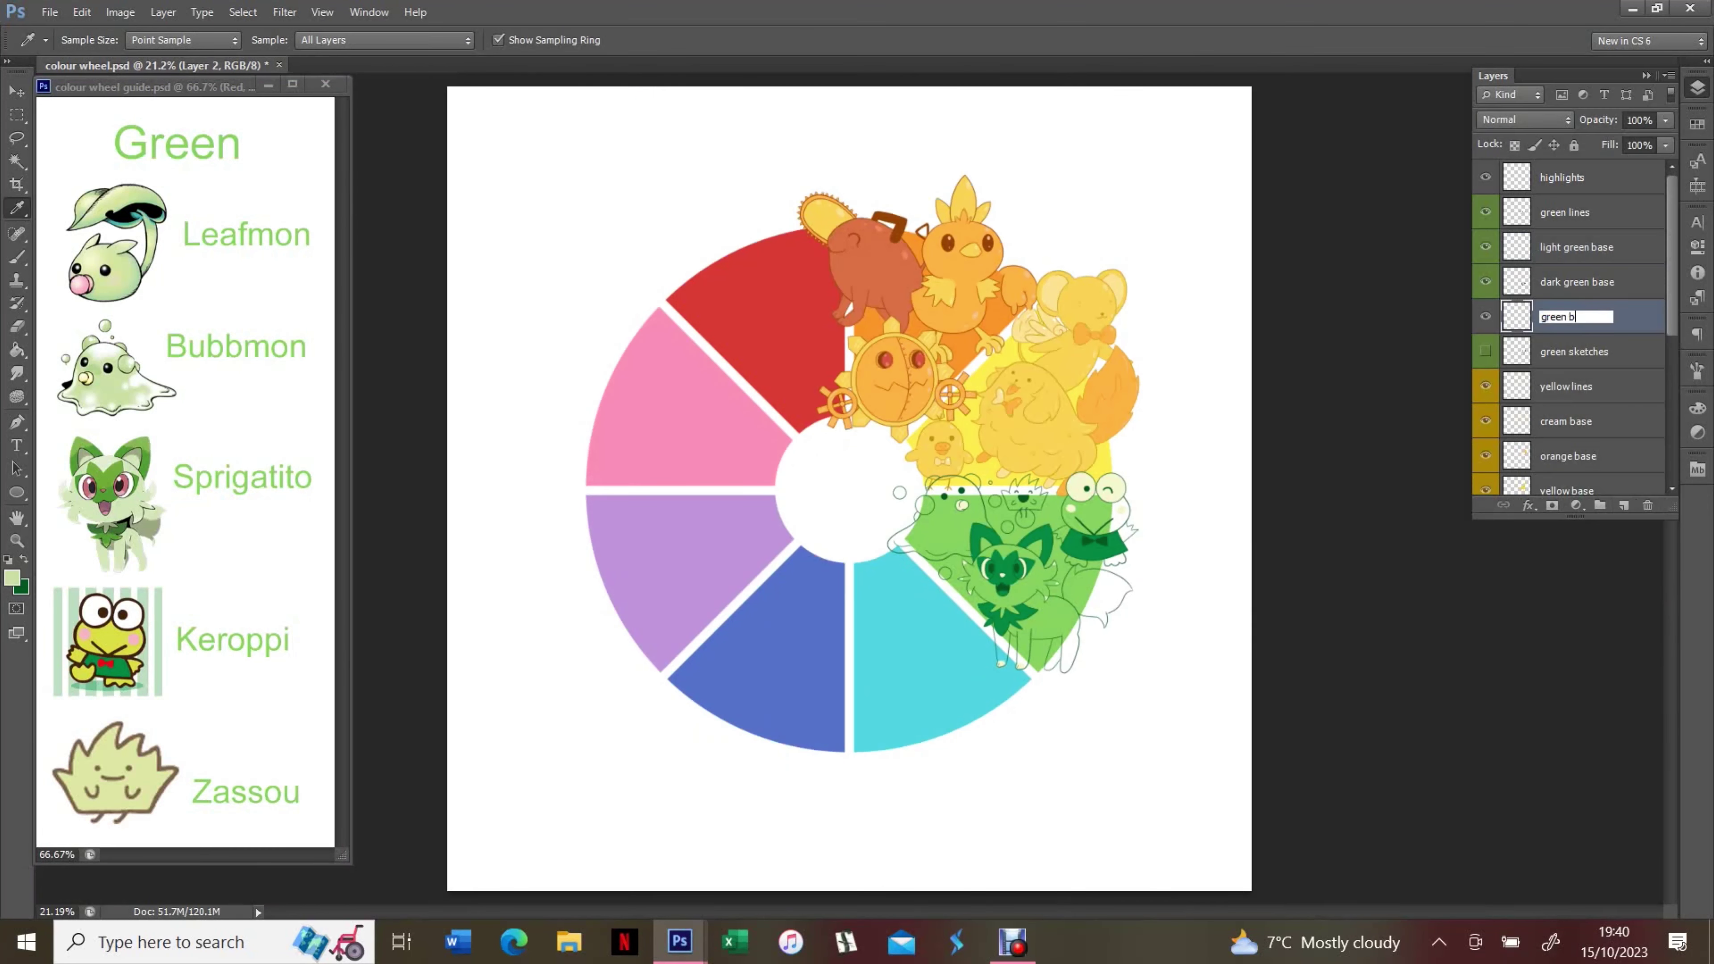
{"action": "left_click", "coordinate": [1573, 316]}
{"action": "left_click", "coordinate": [1697, 88]}
Fill the bubble beside Bubbmon with pale green and paint along the inside edge of one of its ears
{"action": "left_click", "coordinate": [932, 506]}
{"action": "left_click", "coordinate": [933, 506]}
{"action": "left_click", "coordinate": [933, 506]}
{"action": "left_click", "coordinate": [932, 506]}
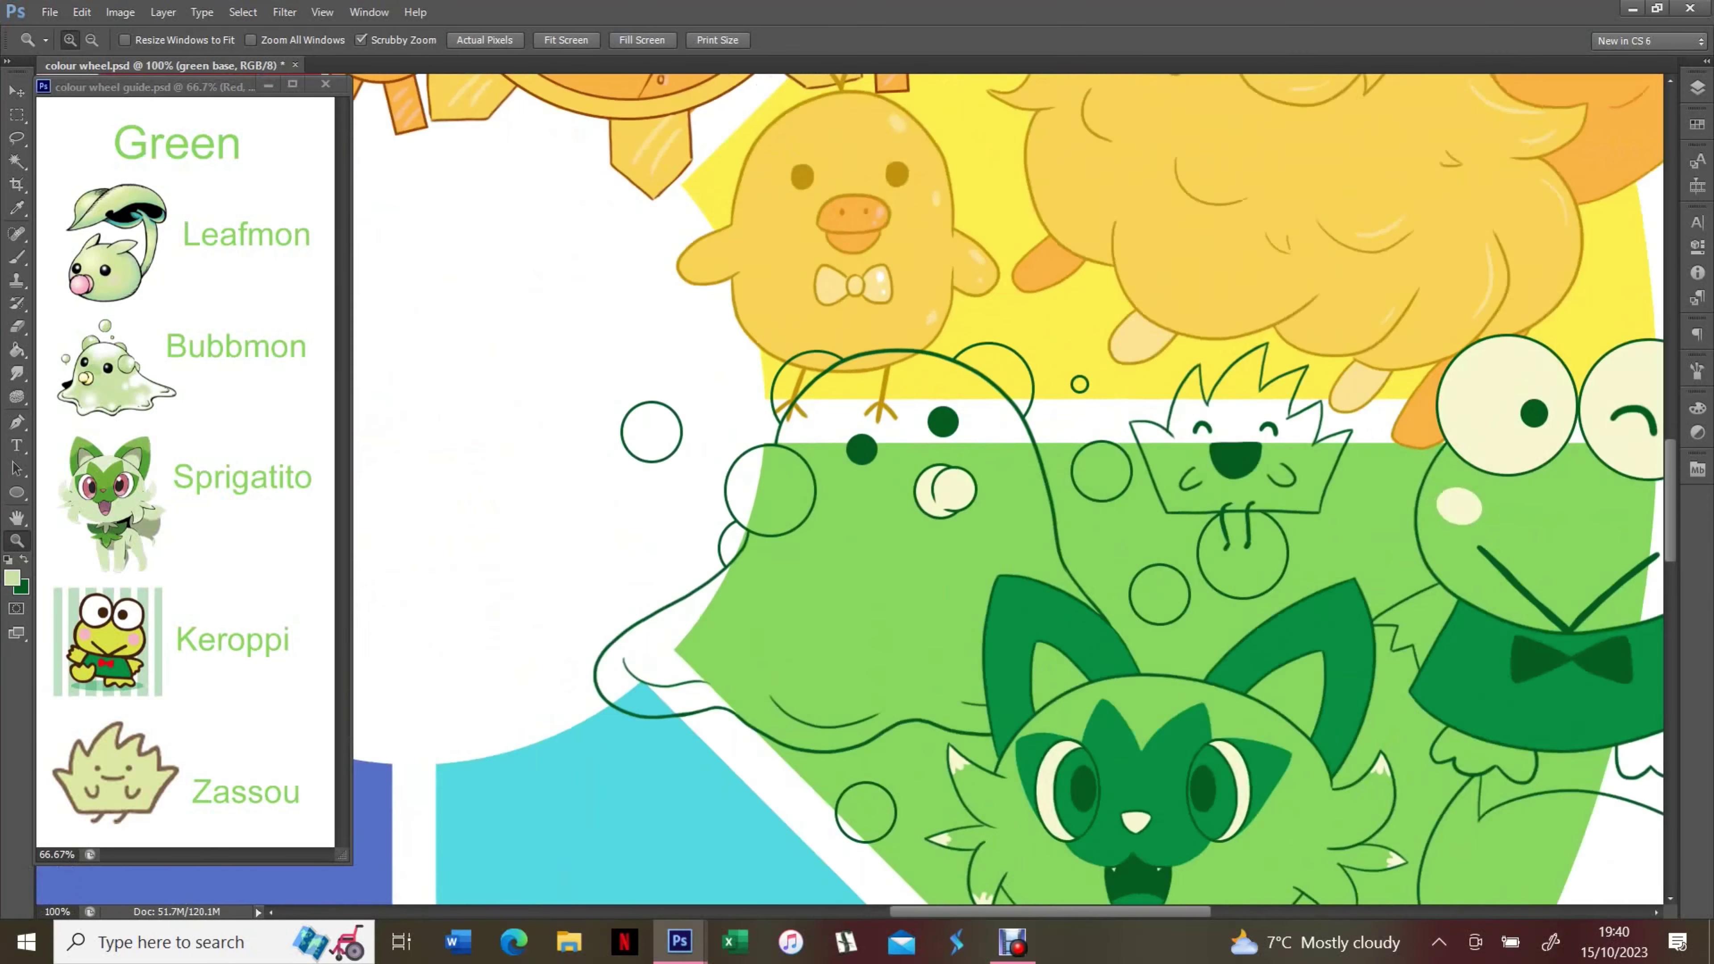
{"action": "left_click", "coordinate": [933, 506]}
{"action": "key", "text": "b"}
{"action": "mouse_move", "coordinate": [539, 419]}
{"action": "left_mouse_down"}
{"action": "mouse_move", "coordinate": [499, 378]}
{"action": "mouse_move", "coordinate": [486, 391]}
{"action": "left_mouse_up"}
{"action": "mouse_move", "coordinate": [810, 250]}
{"action": "left_mouse_down"}
{"action": "mouse_move", "coordinate": [775, 345]}
{"action": "mouse_move", "coordinate": [773, 405]}
{"action": "left_mouse_up"}
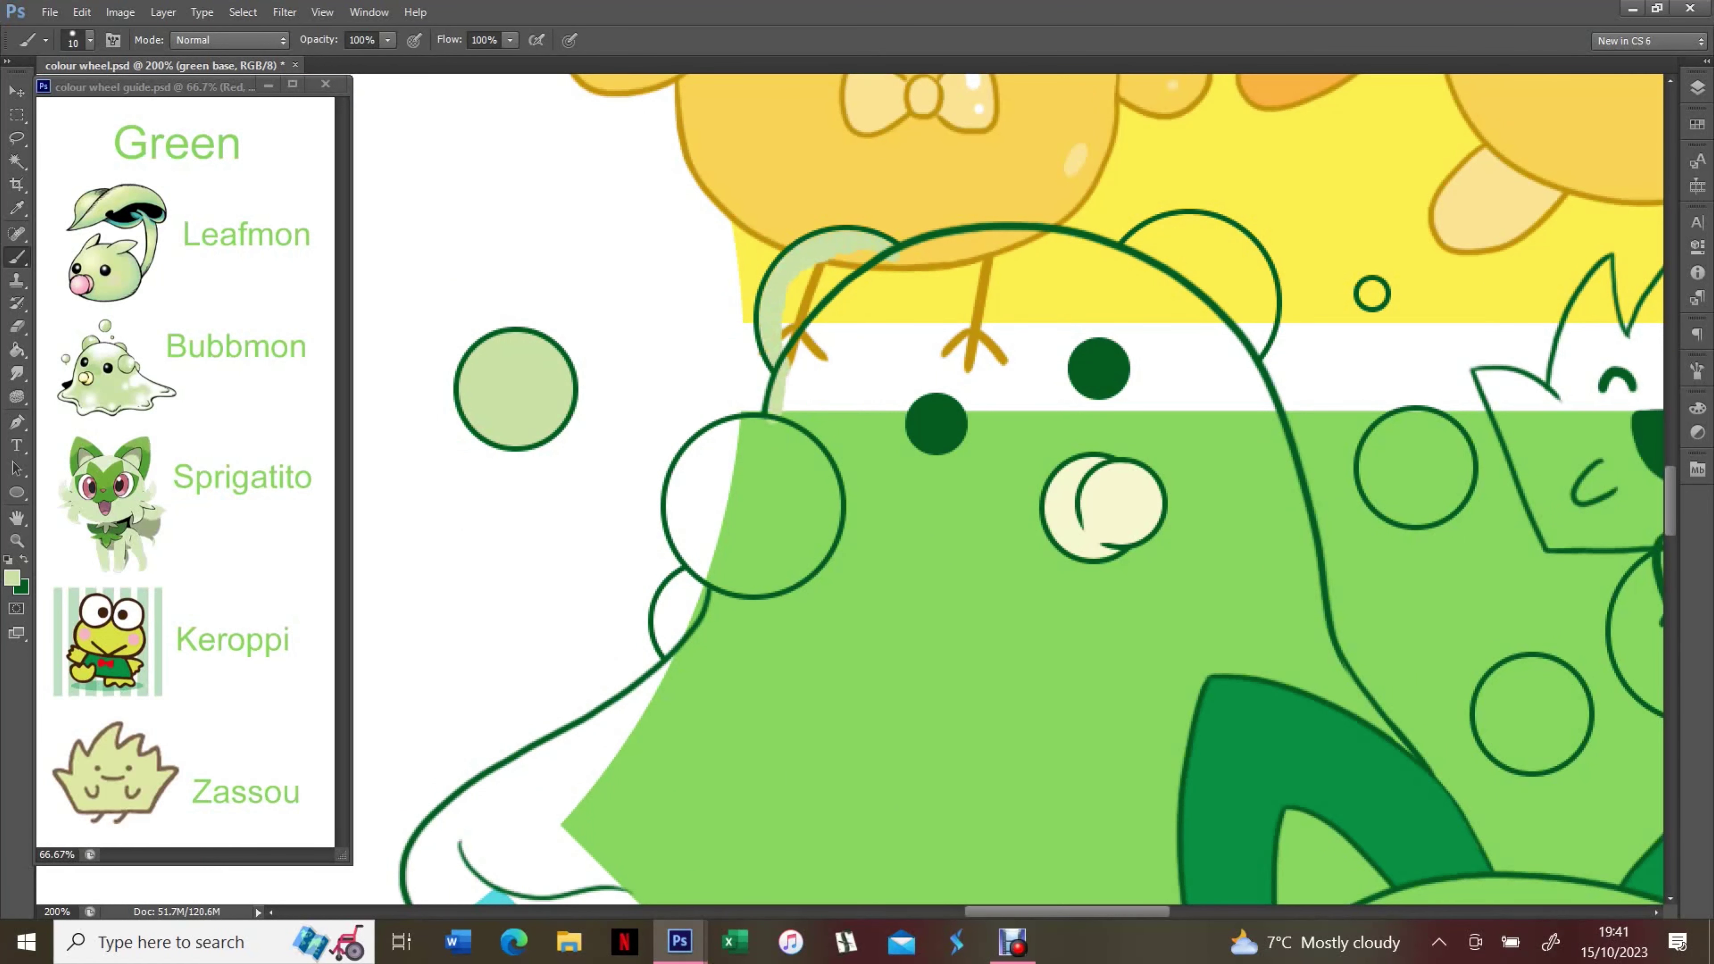
Paint pale green along the inside edges of Bubbmon's body and the bubbles around it
{"action": "scroll", "coordinate": [1013, 486], "scroll_direction": "down", "scroll_amount": 3}
{"action": "mouse_move", "coordinate": [702, 351]}
{"action": "left_mouse_down"}
{"action": "mouse_move", "coordinate": [667, 548]}
{"action": "mouse_move", "coordinate": [495, 675]}
{"action": "mouse_move", "coordinate": [449, 827]}
{"action": "mouse_move", "coordinate": [558, 840]}
{"action": "mouse_move", "coordinate": [656, 825]}
{"action": "mouse_move", "coordinate": [761, 883]}
{"action": "left_mouse_up"}
{"action": "mouse_move", "coordinate": [1107, 154]}
{"action": "left_mouse_down"}
{"action": "mouse_move", "coordinate": [1157, 123]}
{"action": "mouse_move", "coordinate": [1266, 198]}
{"action": "mouse_move", "coordinate": [1249, 254]}
{"action": "mouse_move", "coordinate": [1310, 475]}
{"action": "mouse_move", "coordinate": [1407, 645]}
{"action": "left_mouse_up"}
{"action": "left_click_drag", "start_coordinate": [1458, 776], "coordinate": [1640, 797]}
{"action": "left_click", "coordinate": [1372, 190]}
{"action": "mouse_move", "coordinate": [1377, 378]}
{"action": "left_mouse_down"}
{"action": "mouse_move", "coordinate": [1458, 381]}
{"action": "mouse_move", "coordinate": [1377, 348]}
{"action": "left_mouse_up"}
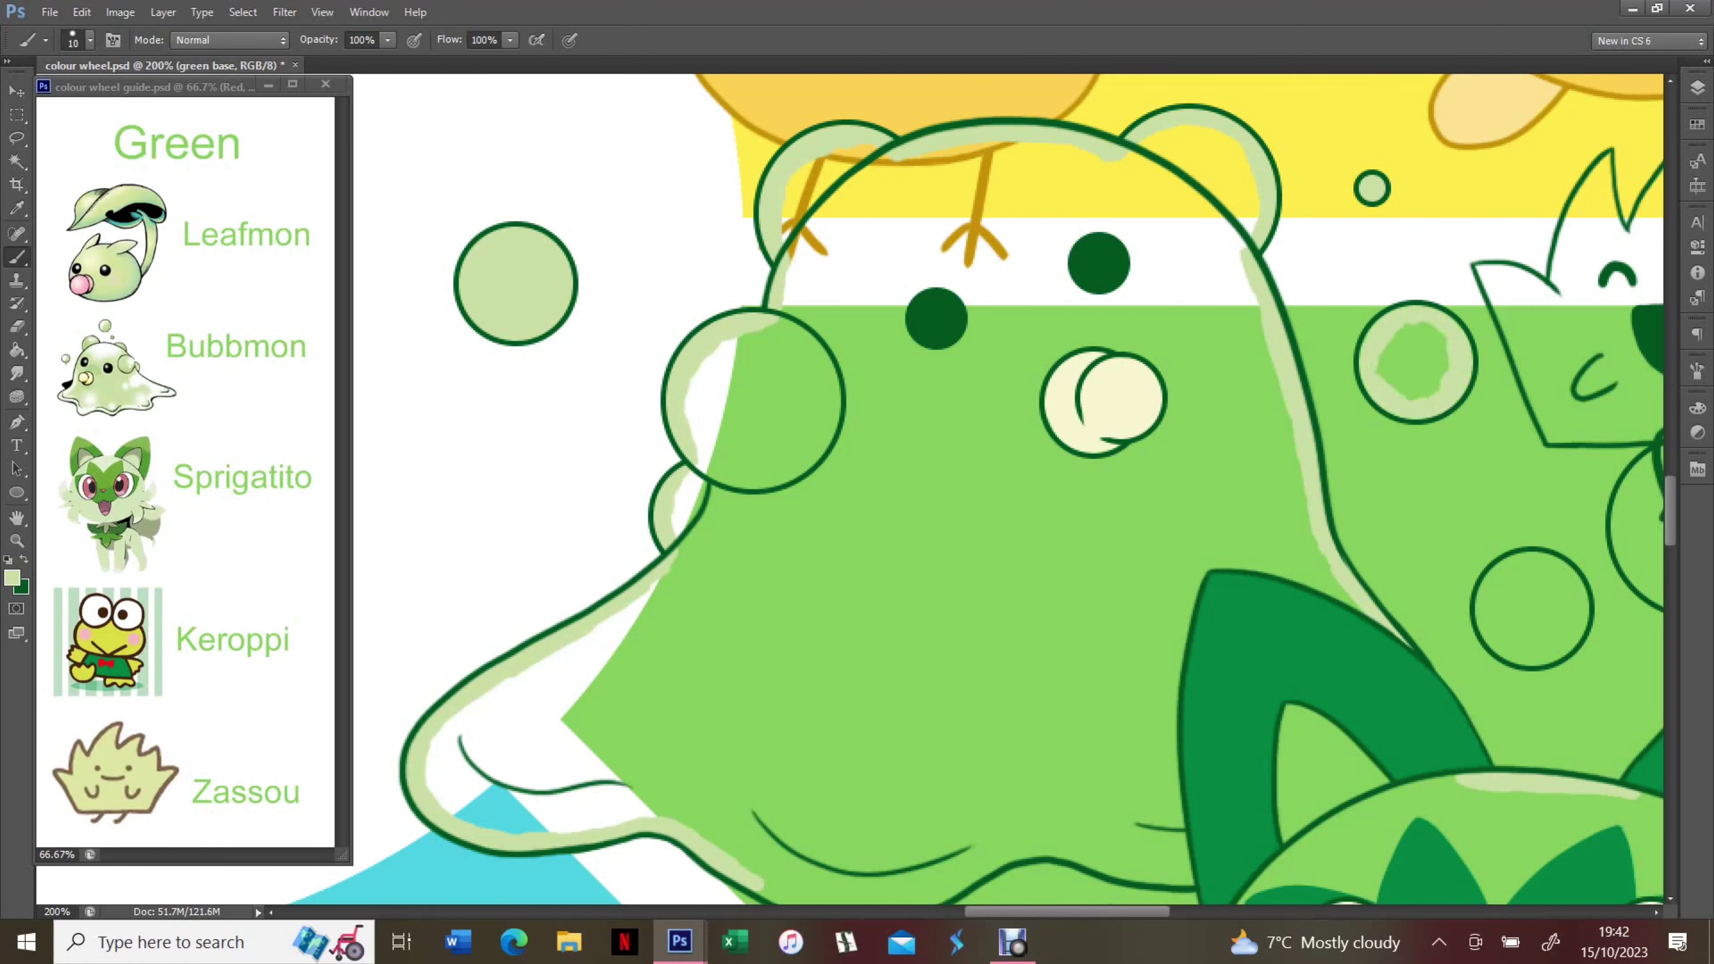
{"action": "mouse_move", "coordinate": [1514, 653]}
{"action": "left_mouse_down"}
{"action": "mouse_move", "coordinate": [1495, 580]}
{"action": "mouse_move", "coordinate": [1511, 654]}
{"action": "left_mouse_up"}
Line Bubbmon's lower edge, the bubble below it and one side of Sprigatito's face and cheek fur with pale green
{"action": "scroll", "coordinate": [1532, 608], "scroll_direction": "down", "scroll_amount": 2}
{"action": "scroll", "coordinate": [1012, 486], "scroll_direction": "down", "scroll_amount": 2}
{"action": "scroll", "coordinate": [1012, 487], "scroll_direction": "right", "scroll_amount": 3}
{"action": "mouse_move", "coordinate": [364, 196]}
{"action": "left_mouse_down"}
{"action": "mouse_move", "coordinate": [507, 233]}
{"action": "mouse_move", "coordinate": [780, 203]}
{"action": "mouse_move", "coordinate": [833, 398]}
{"action": "mouse_move", "coordinate": [816, 546]}
{"action": "mouse_move", "coordinate": [1022, 655]}
{"action": "left_mouse_up"}
{"action": "left_click_drag", "start_coordinate": [1012, 722], "coordinate": [1025, 743]}
{"action": "left_click_drag", "start_coordinate": [1039, 837], "coordinate": [1046, 891]}
{"action": "left_click_drag", "start_coordinate": [611, 337], "coordinate": [563, 422]}
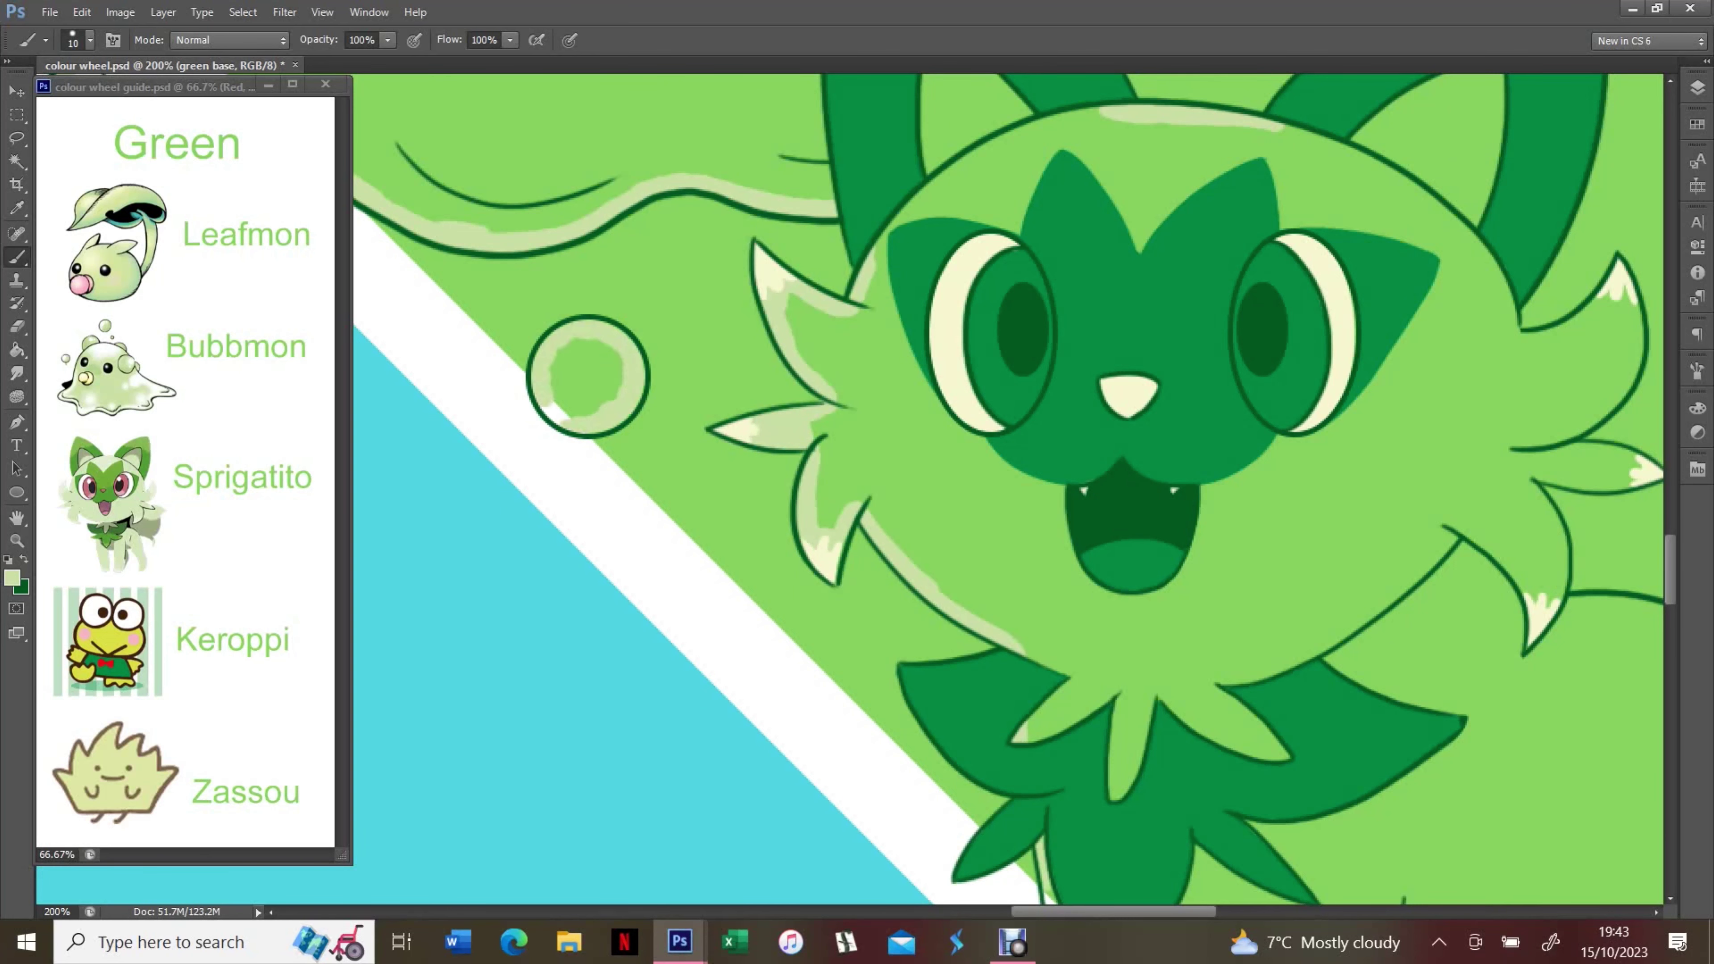
Paint pale green inside the outlines of Sprigatito's legs, belly and tail, and fill one of Keroppi's feet
{"action": "scroll", "coordinate": [1012, 486], "scroll_direction": "down", "scroll_amount": 3}
{"action": "scroll", "coordinate": [1013, 486], "scroll_direction": "right", "scroll_amount": 4}
{"action": "mouse_move", "coordinate": [426, 489]}
{"action": "left_mouse_down"}
{"action": "mouse_move", "coordinate": [479, 800]}
{"action": "mouse_move", "coordinate": [575, 526]}
{"action": "mouse_move", "coordinate": [658, 732]}
{"action": "mouse_move", "coordinate": [739, 813]}
{"action": "mouse_move", "coordinate": [764, 575]}
{"action": "mouse_move", "coordinate": [868, 581]}
{"action": "mouse_move", "coordinate": [958, 739]}
{"action": "mouse_move", "coordinate": [918, 844]}
{"action": "mouse_move", "coordinate": [1059, 732]}
{"action": "mouse_move", "coordinate": [1104, 881]}
{"action": "mouse_move", "coordinate": [1222, 601]}
{"action": "mouse_move", "coordinate": [1219, 321]}
{"action": "mouse_move", "coordinate": [1397, 351]}
{"action": "left_mouse_up"}
{"action": "scroll", "coordinate": [979, 675], "scroll_direction": "down", "scroll_amount": 1}
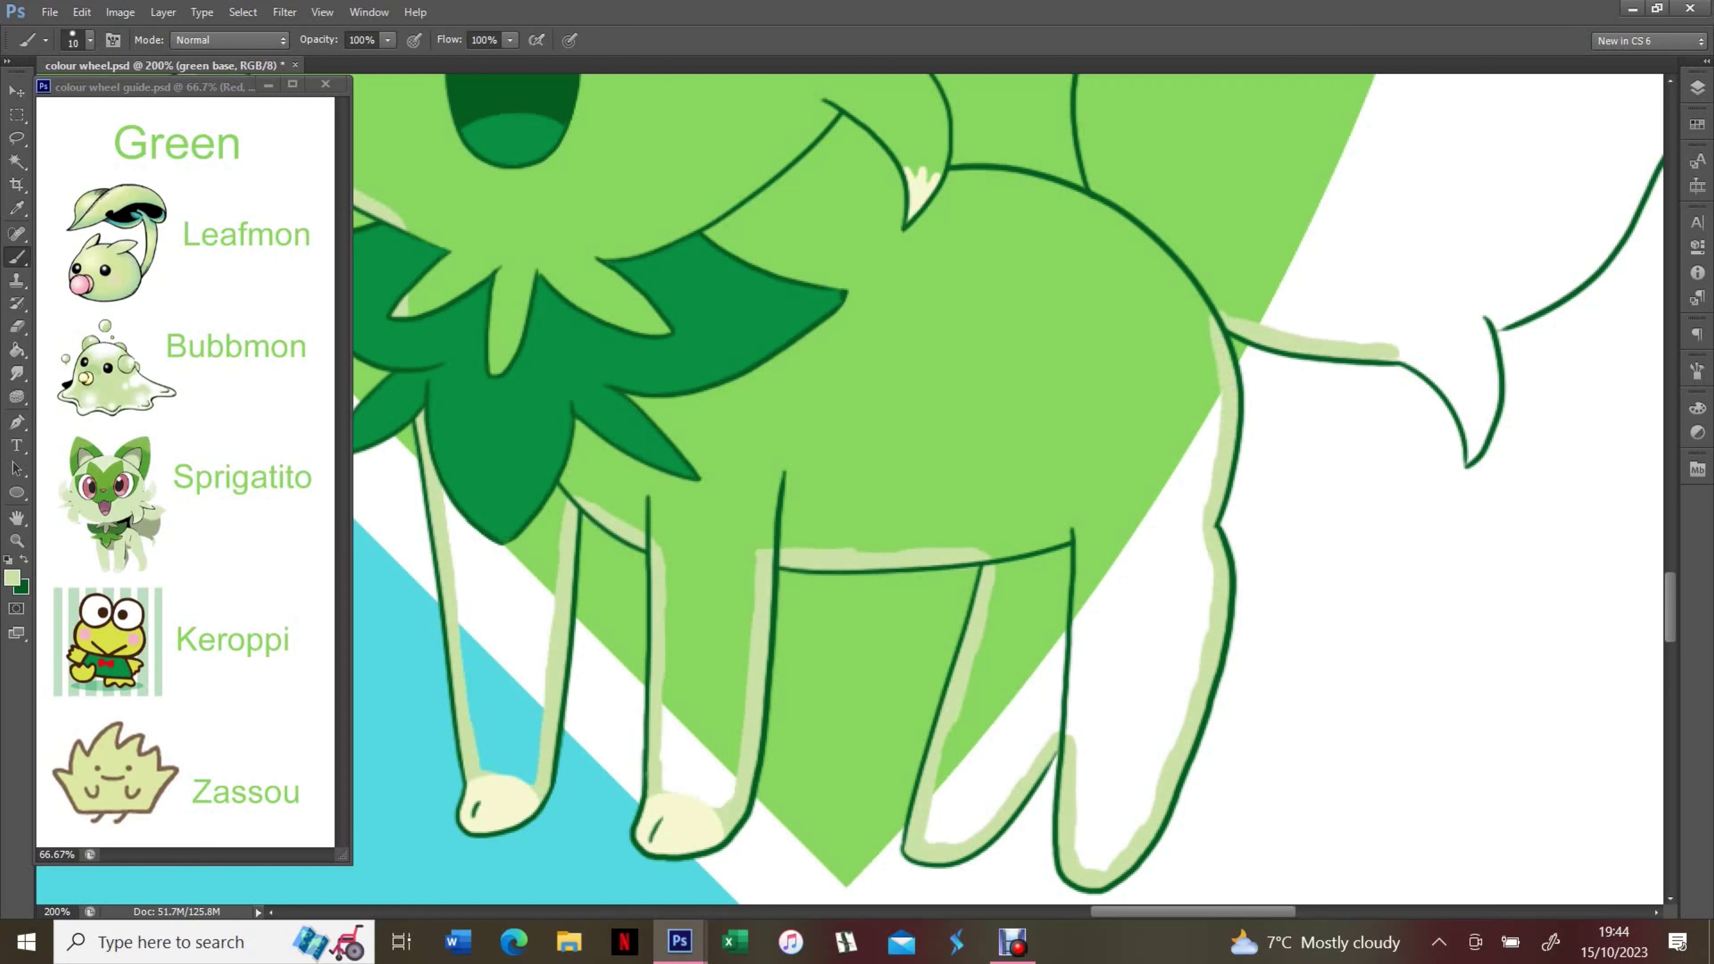
{"action": "mouse_move", "coordinate": [1464, 402]}
{"action": "left_mouse_down"}
{"action": "mouse_move", "coordinate": [1483, 318]}
{"action": "mouse_move", "coordinate": [1607, 241]}
{"action": "mouse_move", "coordinate": [1508, 219]}
{"action": "mouse_move", "coordinate": [1508, 752]}
{"action": "mouse_move", "coordinate": [1598, 641]}
{"action": "mouse_move", "coordinate": [1578, 599]}
{"action": "mouse_move", "coordinate": [1454, 505]}
{"action": "mouse_move", "coordinate": [1339, 464]}
{"action": "mouse_move", "coordinate": [1174, 466]}
{"action": "mouse_move", "coordinate": [1104, 497]}
{"action": "mouse_move", "coordinate": [1064, 422]}
{"action": "mouse_move", "coordinate": [1141, 403]}
{"action": "mouse_move", "coordinate": [1152, 366]}
{"action": "mouse_move", "coordinate": [1000, 366]}
{"action": "mouse_move", "coordinate": [1028, 386]}
{"action": "mouse_move", "coordinate": [1160, 378]}
{"action": "left_mouse_up"}
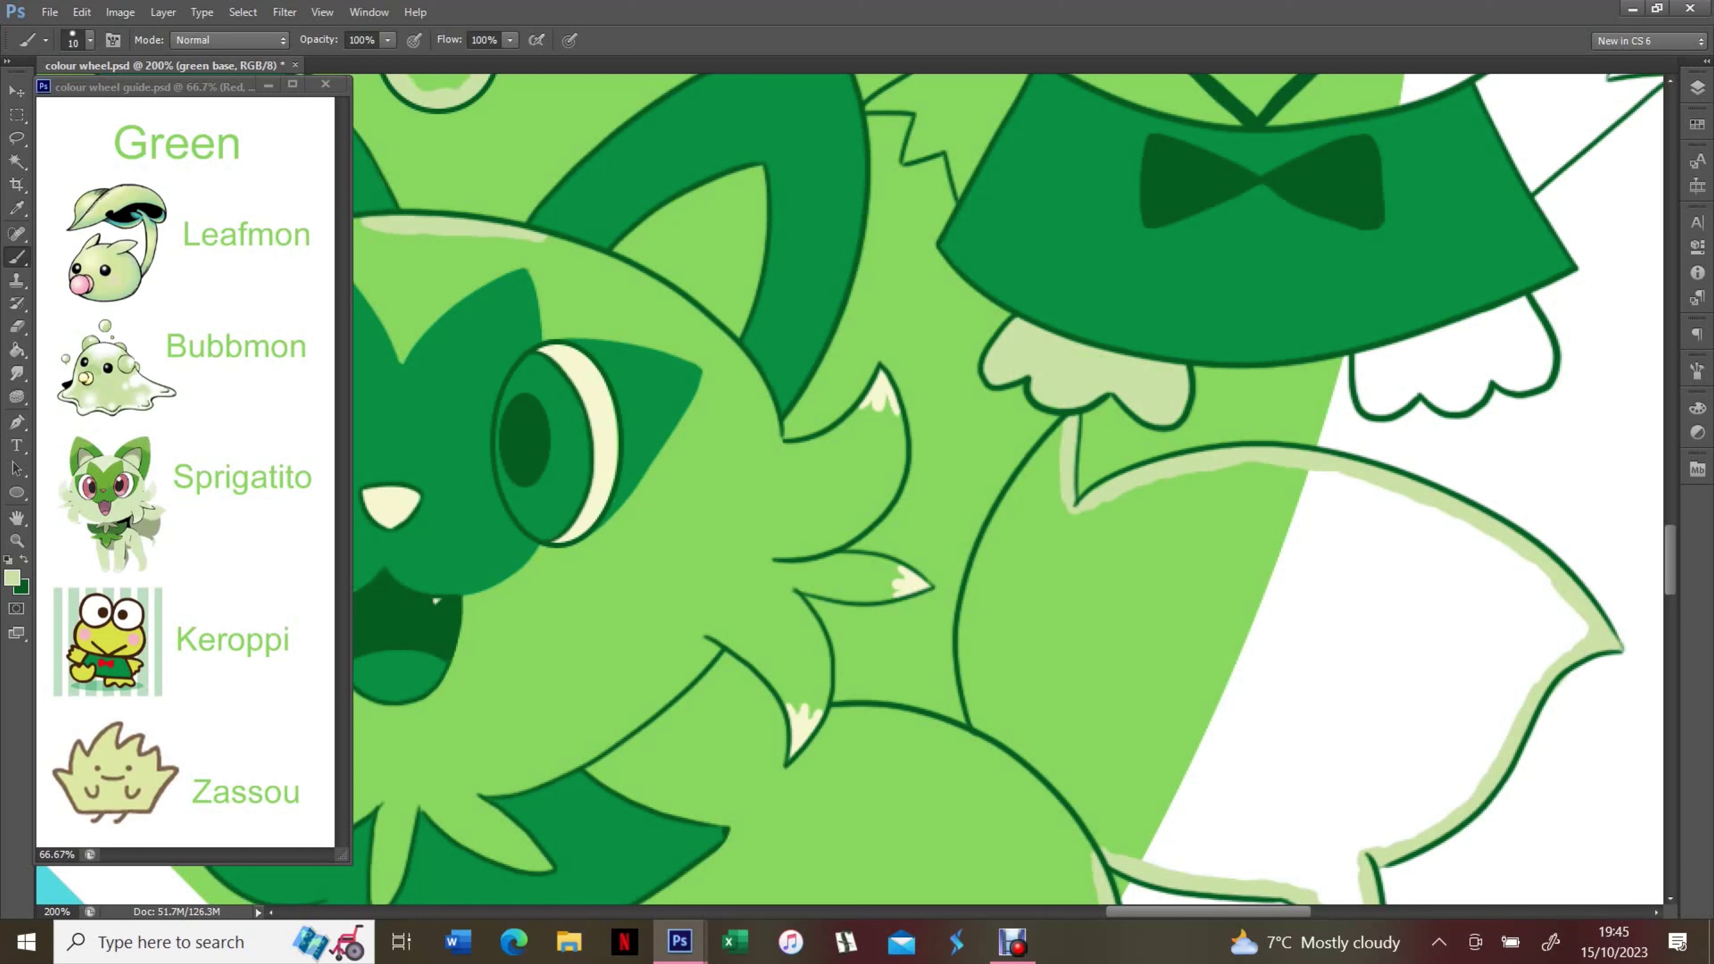
Line the rest of Sprigatito's tail, its back, remaining cheek fur and inner ear with pale green
{"action": "mouse_move", "coordinate": [1060, 425]}
{"action": "left_mouse_down"}
{"action": "mouse_move", "coordinate": [972, 750]}
{"action": "mouse_move", "coordinate": [870, 715]}
{"action": "left_mouse_up"}
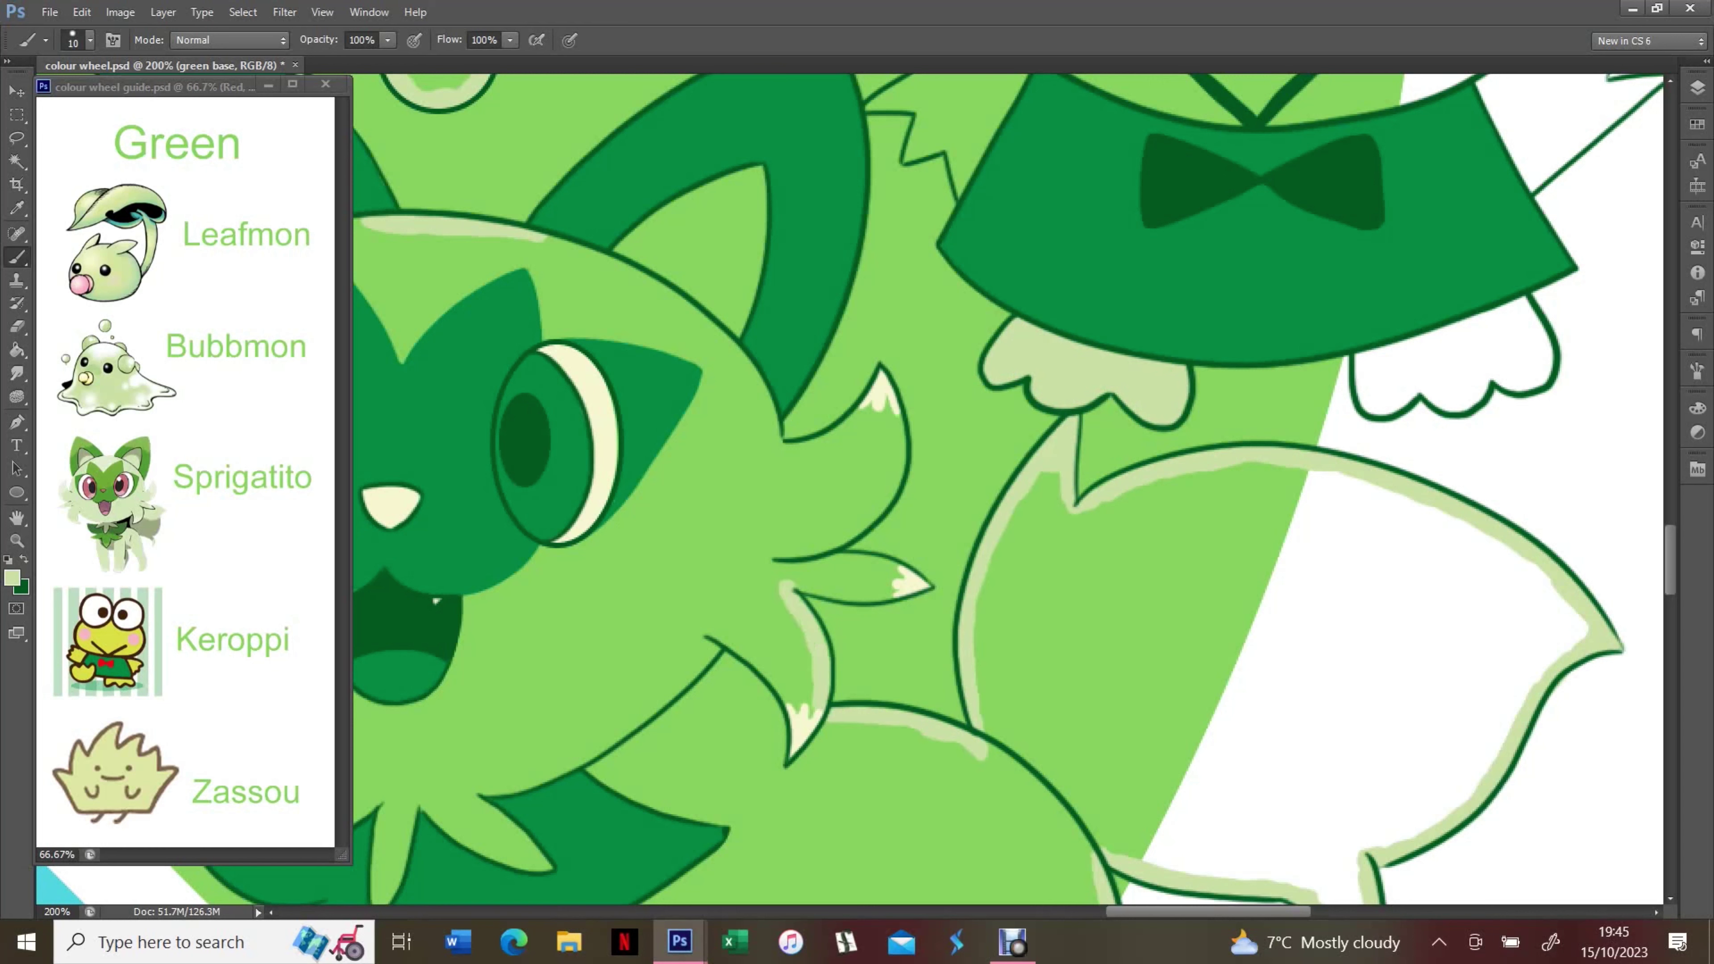
{"action": "mouse_move", "coordinate": [790, 591]}
{"action": "left_mouse_down"}
{"action": "mouse_move", "coordinate": [902, 575]}
{"action": "mouse_move", "coordinate": [824, 547]}
{"action": "mouse_move", "coordinate": [826, 569]}
{"action": "mouse_move", "coordinate": [891, 475]}
{"action": "mouse_move", "coordinate": [780, 449]}
{"action": "left_mouse_up"}
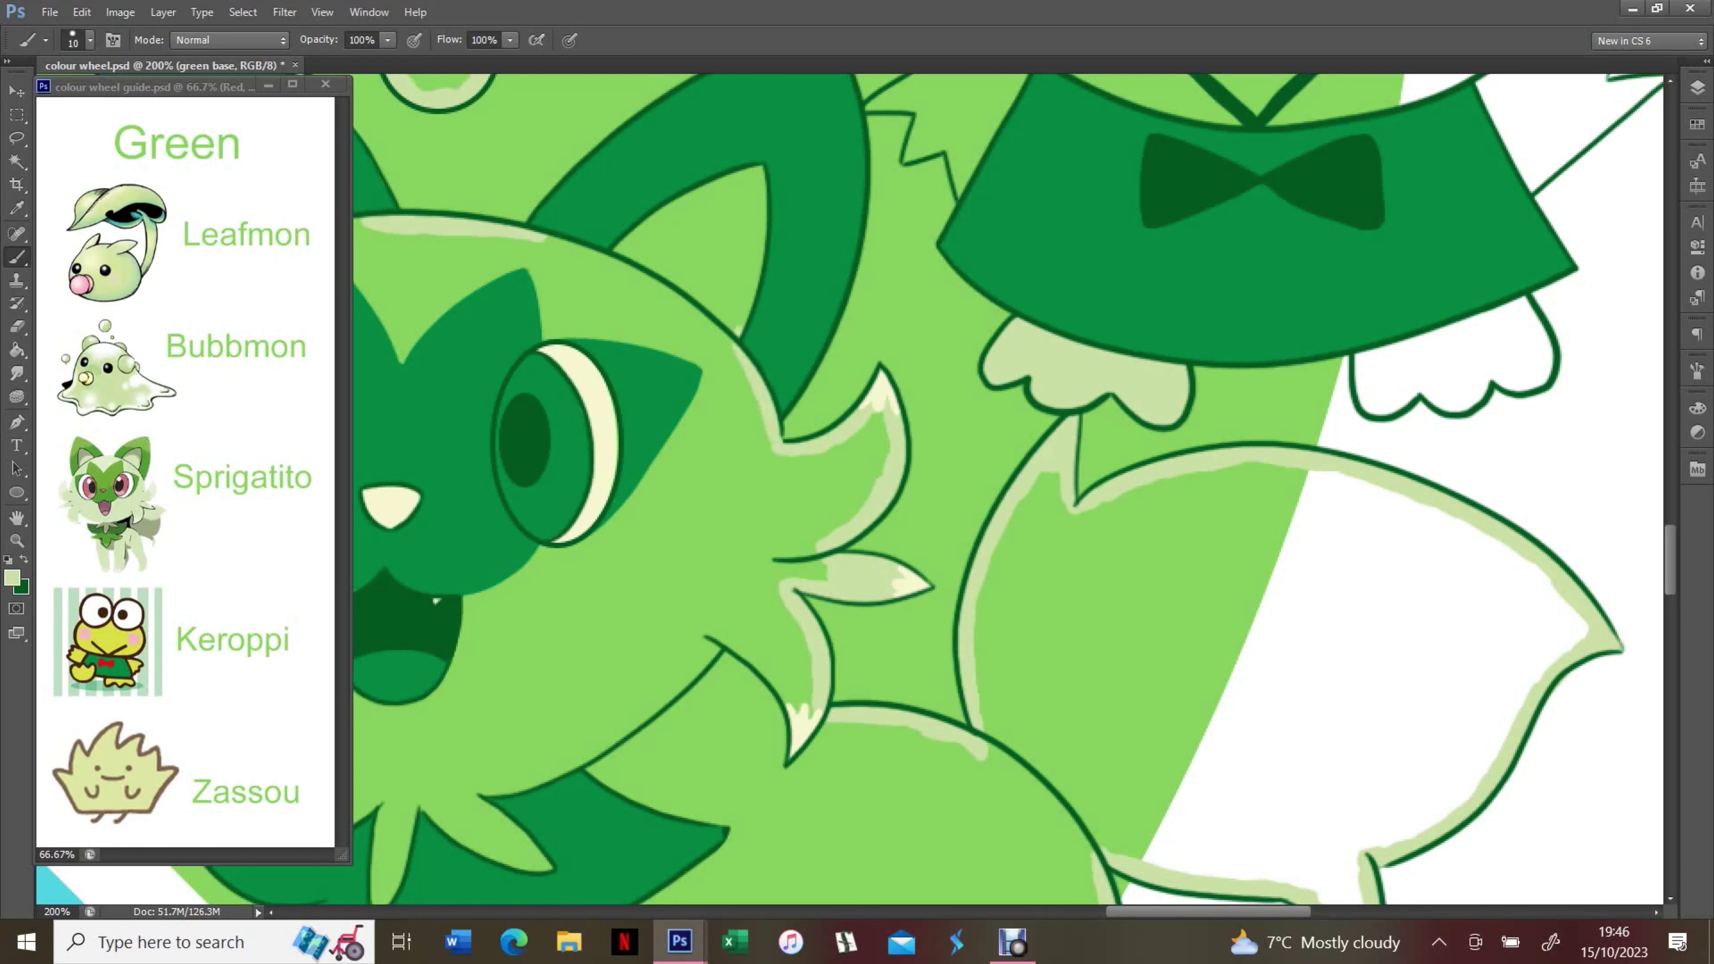
{"action": "left_click_drag", "start_coordinate": [739, 328], "coordinate": [537, 247]}
{"action": "left_click_drag", "start_coordinate": [742, 202], "coordinate": [796, 776]}
Paint pale green along the inside edges of Zassou's body and Keroppi's face, hands and other foot
{"action": "mouse_move", "coordinate": [441, 287]}
{"action": "left_mouse_down"}
{"action": "mouse_move", "coordinate": [520, 459]}
{"action": "mouse_move", "coordinate": [586, 534]}
{"action": "mouse_move", "coordinate": [743, 540]}
{"action": "mouse_move", "coordinate": [871, 307]}
{"action": "left_mouse_up"}
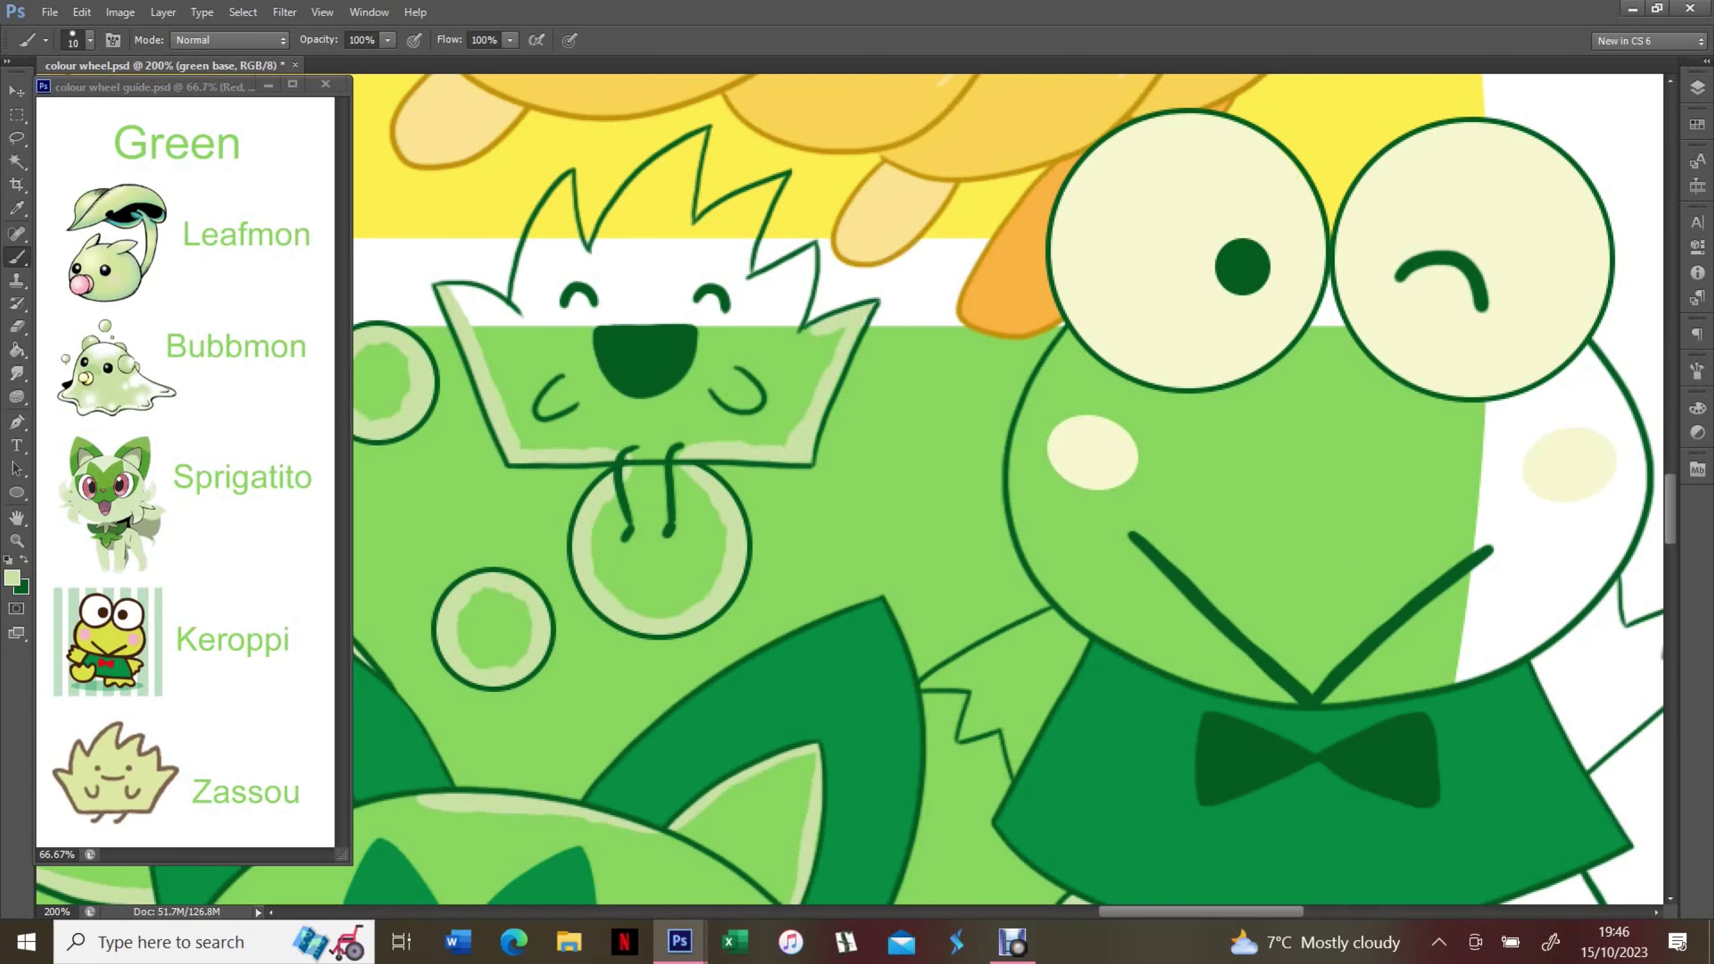
{"action": "mouse_move", "coordinate": [747, 273]}
{"action": "left_mouse_down"}
{"action": "mouse_move", "coordinate": [779, 178]}
{"action": "mouse_move", "coordinate": [712, 218]}
{"action": "left_mouse_up"}
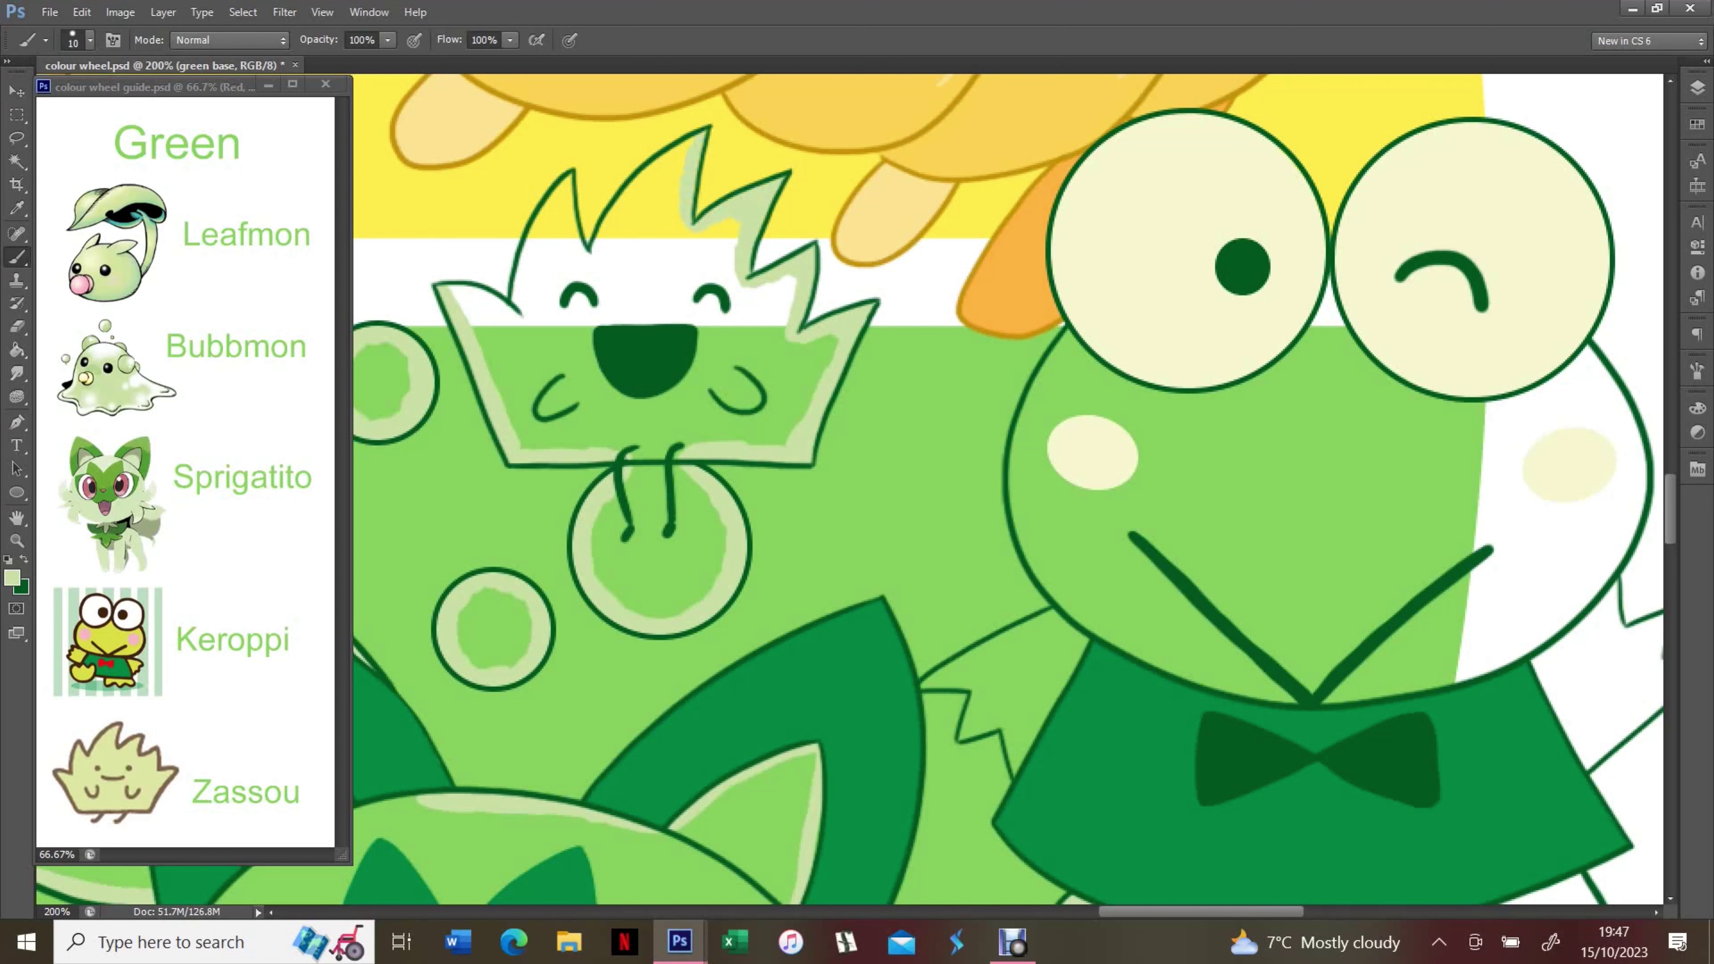
{"action": "scroll", "coordinate": [1006, 493], "scroll_direction": "right", "scroll_amount": 5}
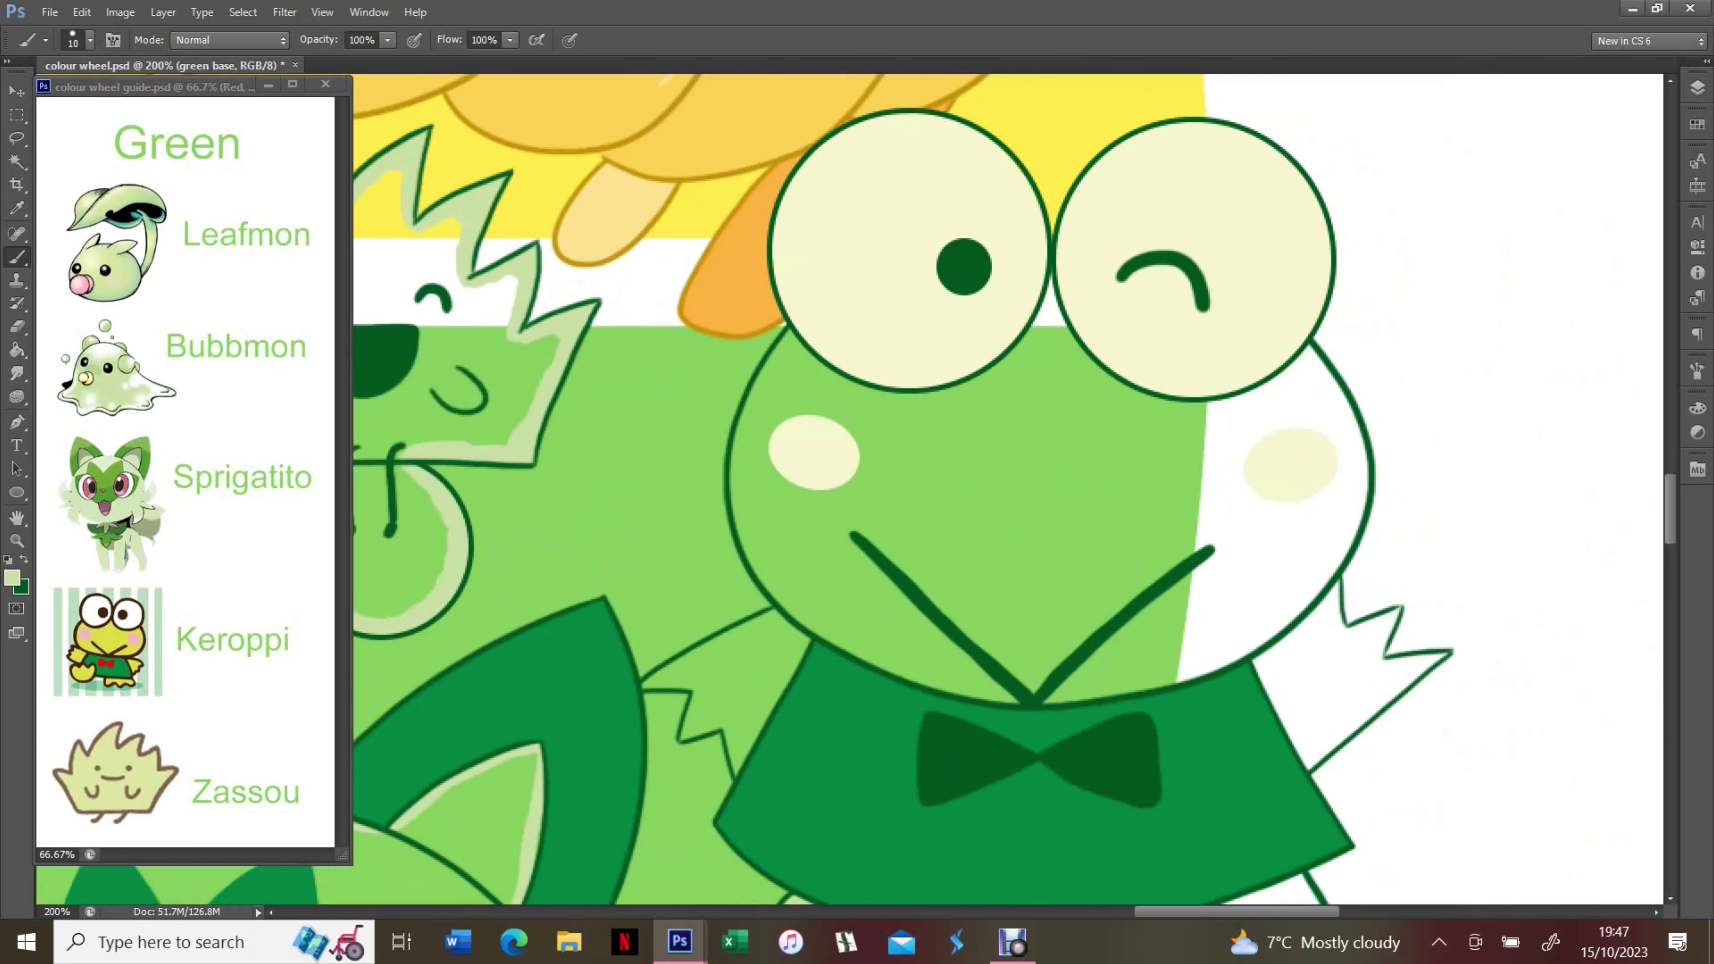
{"action": "mouse_move", "coordinate": [702, 378]}
{"action": "left_mouse_down"}
{"action": "mouse_move", "coordinate": [702, 601]}
{"action": "mouse_move", "coordinate": [580, 675]}
{"action": "mouse_move", "coordinate": [665, 746]}
{"action": "left_mouse_up"}
{"action": "mouse_move", "coordinate": [747, 638]}
{"action": "left_mouse_down"}
{"action": "mouse_move", "coordinate": [1058, 692]}
{"action": "mouse_move", "coordinate": [1235, 763]}
{"action": "mouse_move", "coordinate": [1343, 658]}
{"action": "mouse_move", "coordinate": [1228, 348]}
{"action": "left_mouse_up"}
{"action": "scroll", "coordinate": [945, 486], "scroll_direction": "down", "scroll_amount": 5}
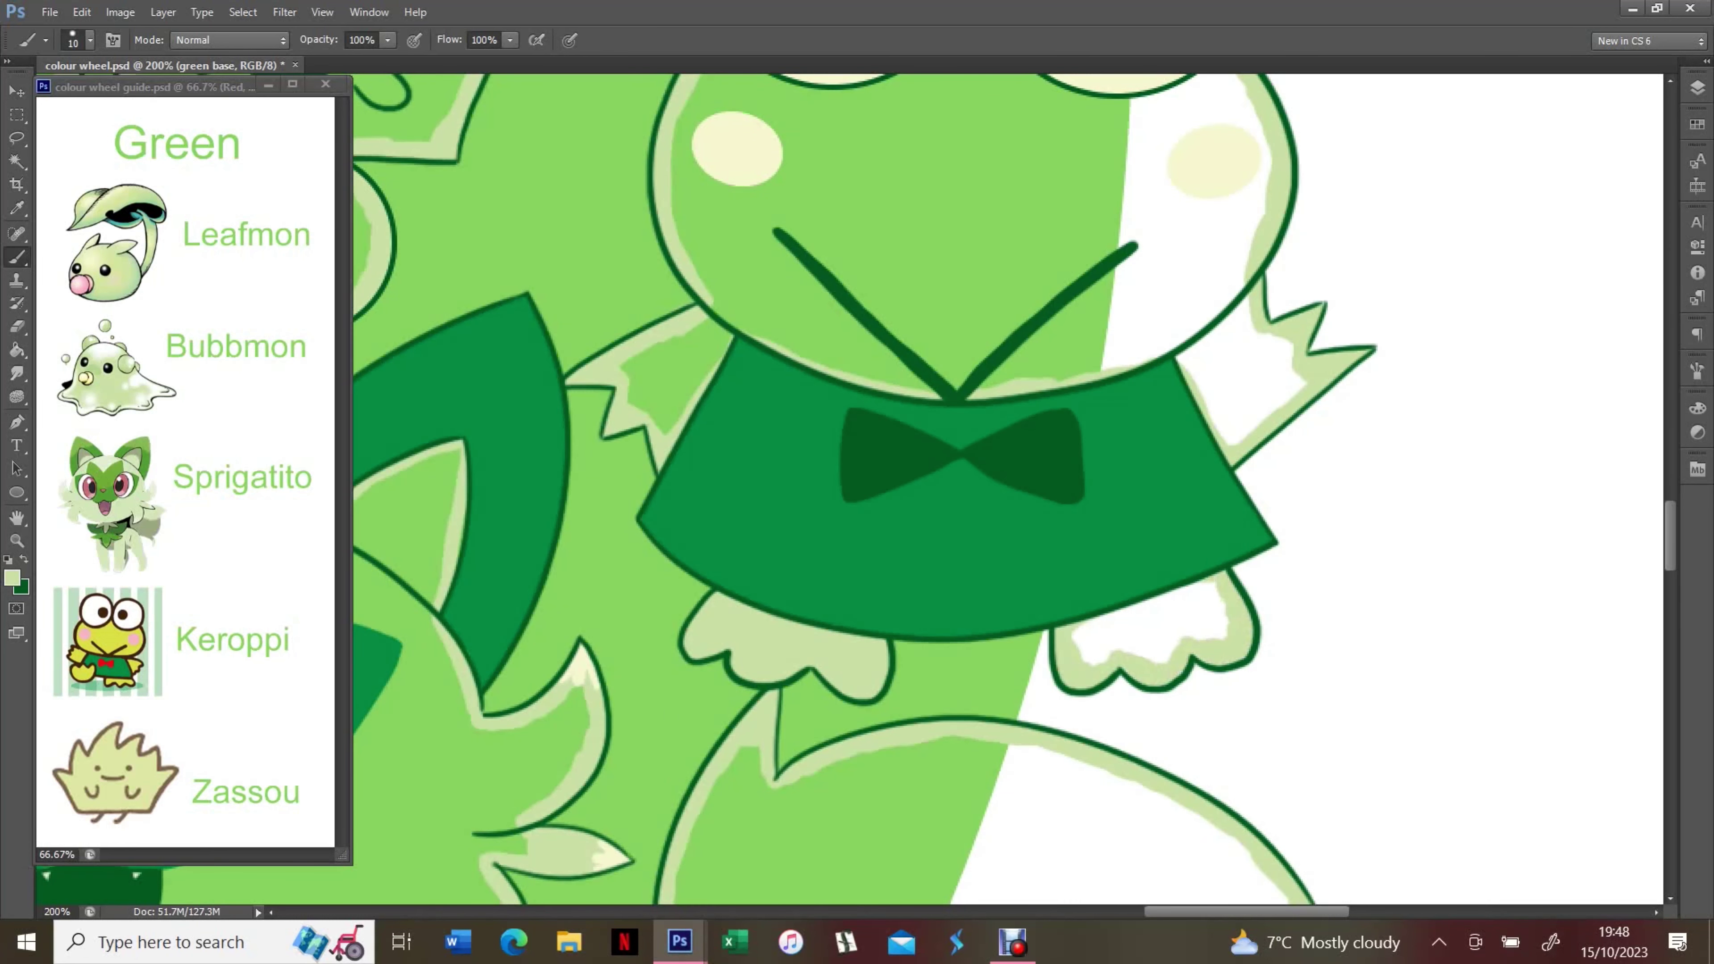
Select the areas enclosed by the pale green edges and fill them with pale green on the green base layer
{"action": "key", "text": "w"}
{"action": "key", "text": "ctrl+0"}
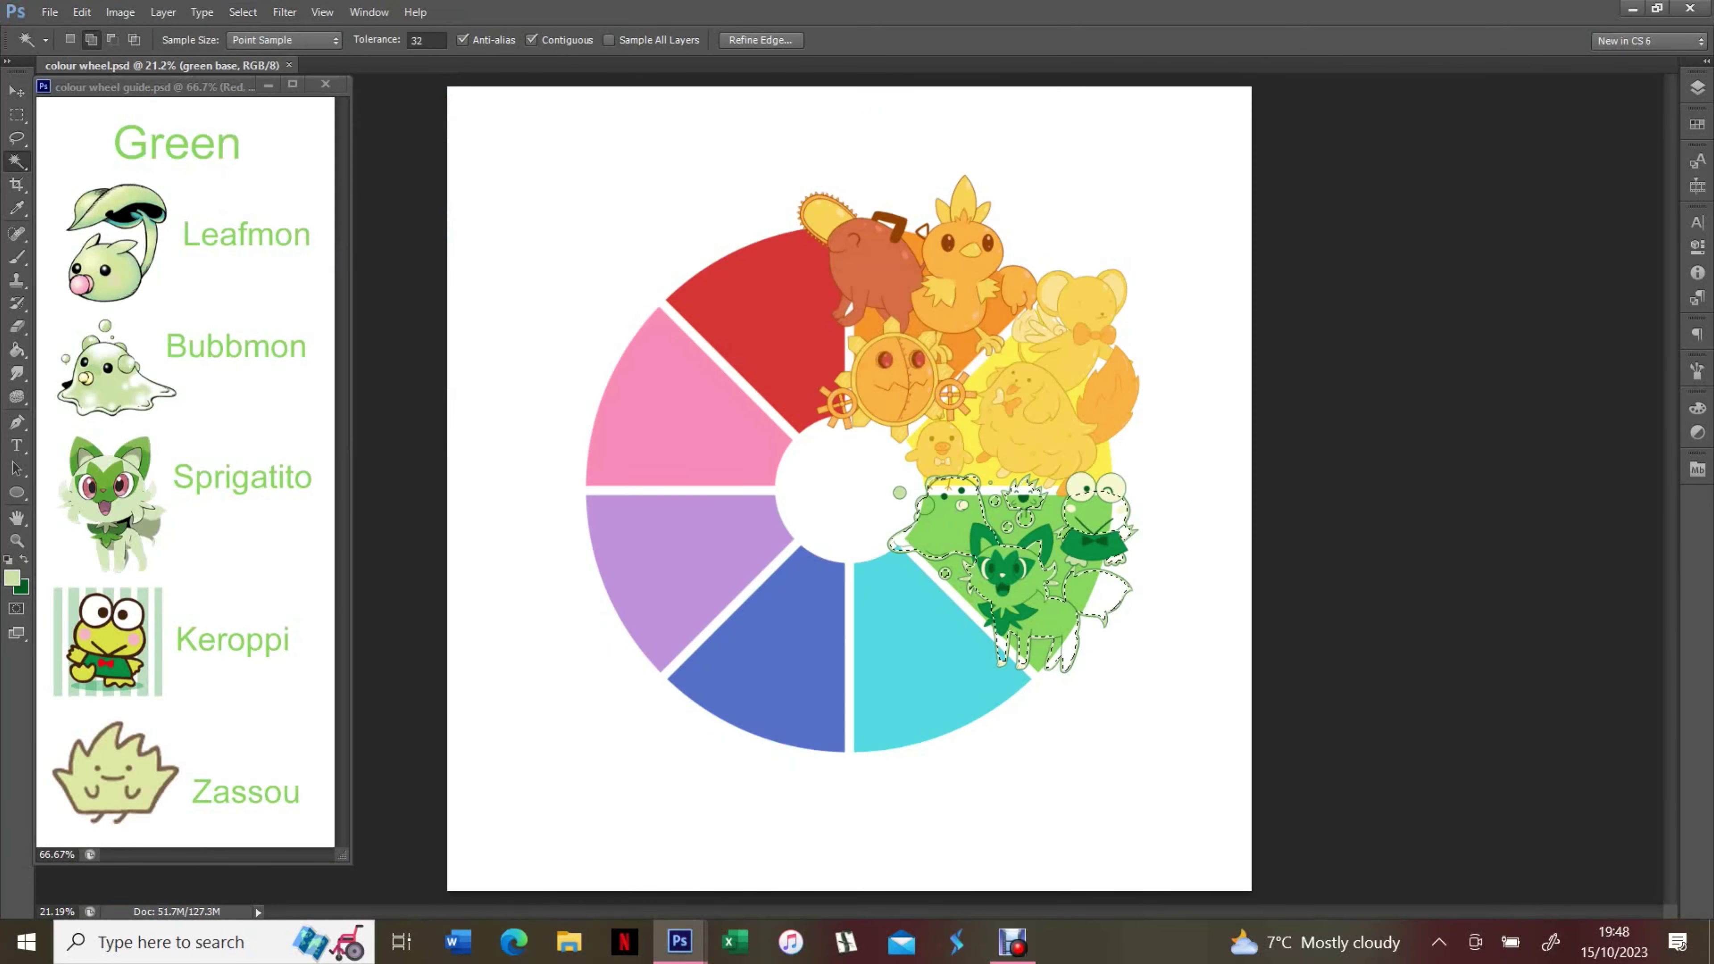
{"action": "key", "text": "alt+BackSpace"}
{"action": "key", "text": "ctrl+d"}
{"action": "key", "text": "l"}
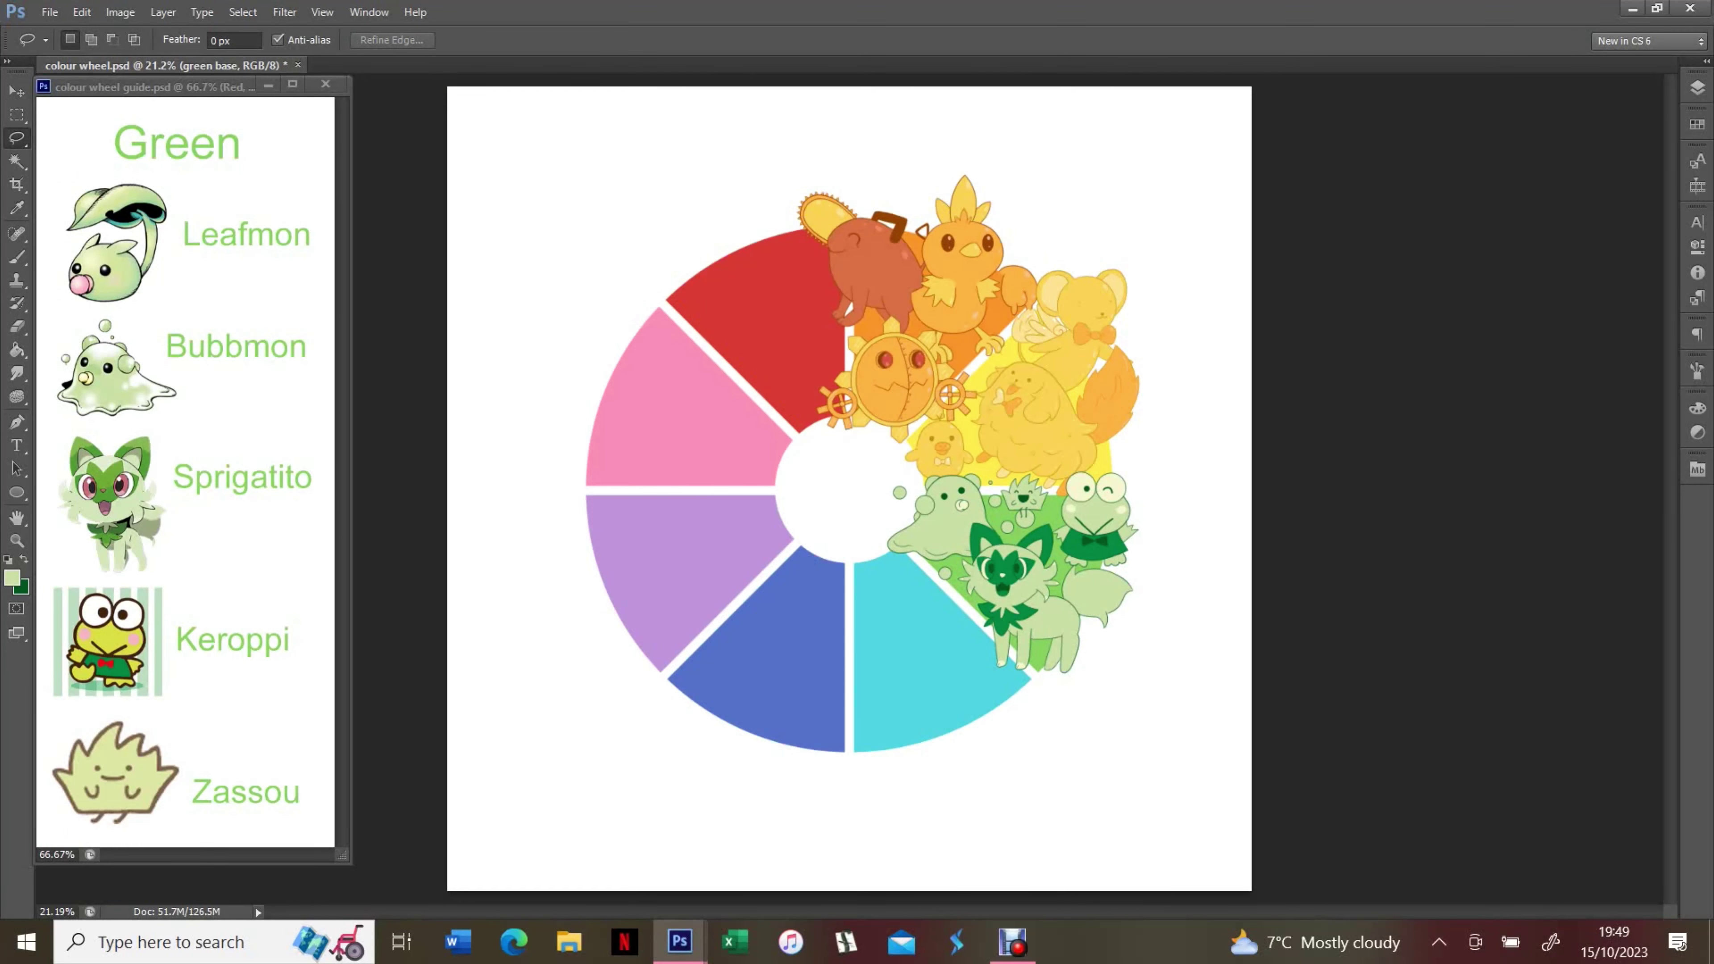
Add a layer named mid green base above the dark green base layer and label it green
{"action": "key", "text": "z"}
{"action": "key", "text": "ctrl+1"}
{"action": "key", "text": "F7"}
{"action": "key", "text": "alt+]"}
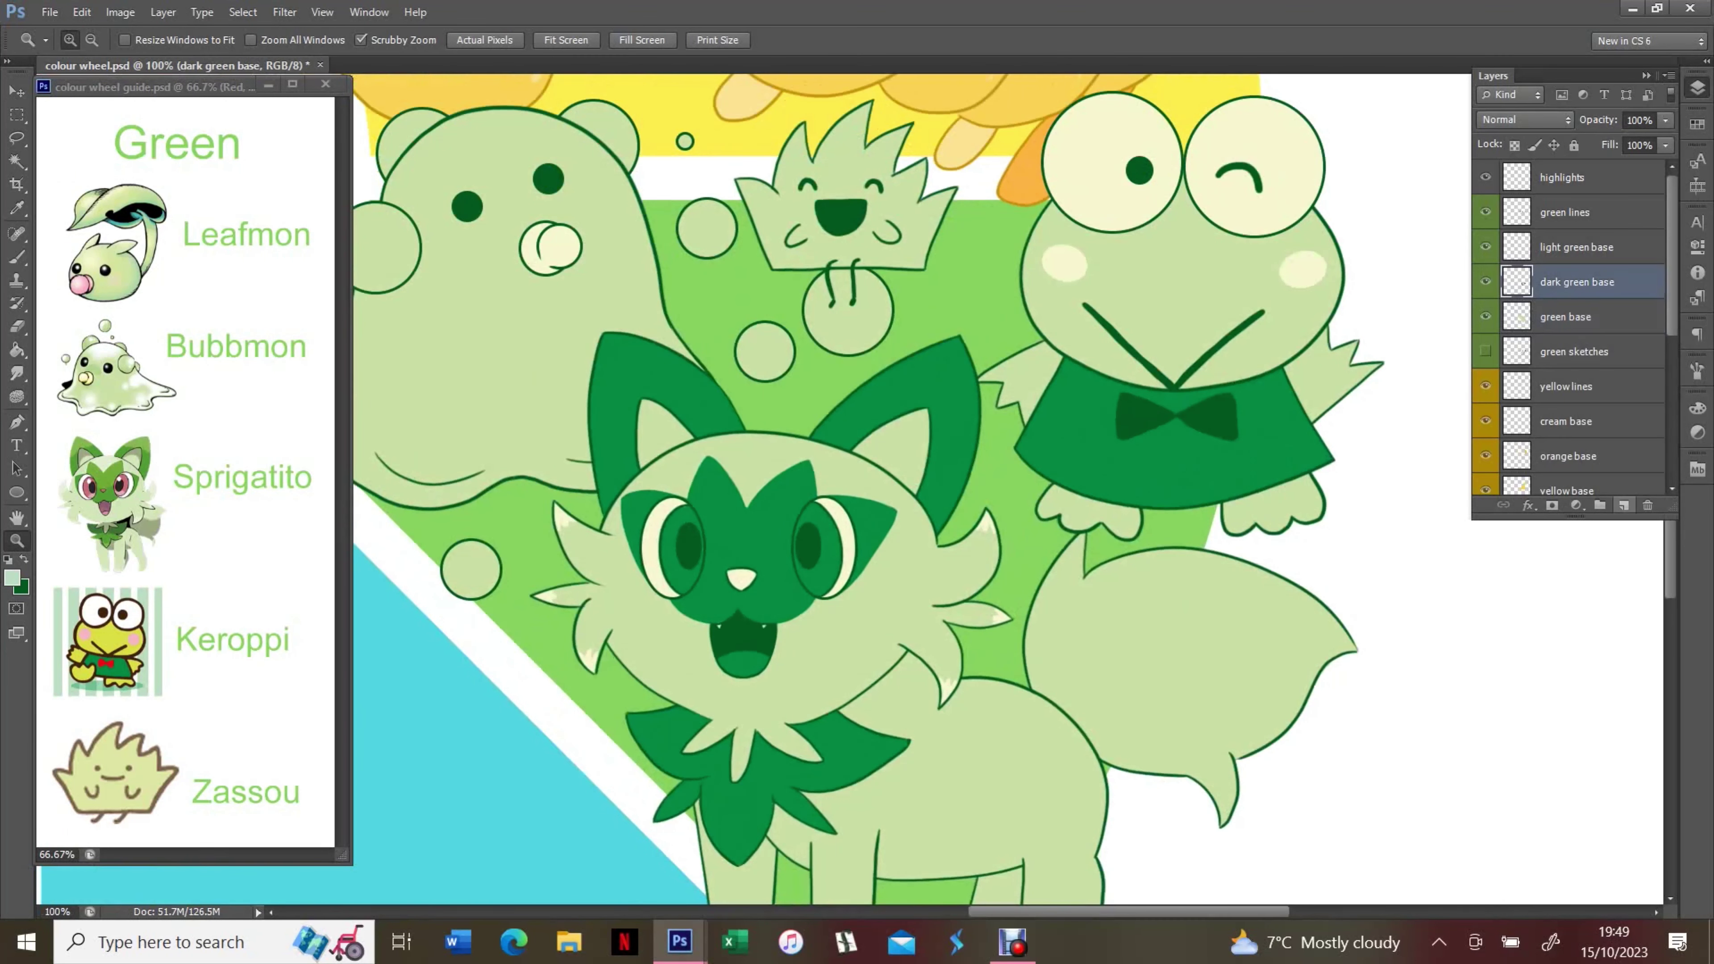
{"action": "double_click", "coordinate": [1577, 281]}
{"action": "type", "text": "mid green base"}
{"action": "key", "text": "Return"}
{"action": "right_click", "coordinate": [1617, 282]}
{"action": "left_click", "coordinate": [1451, 861]}
{"action": "key", "text": "F7"}
Paint the irises of both of Sprigatito's eyes in mid green
{"action": "key", "text": "i"}
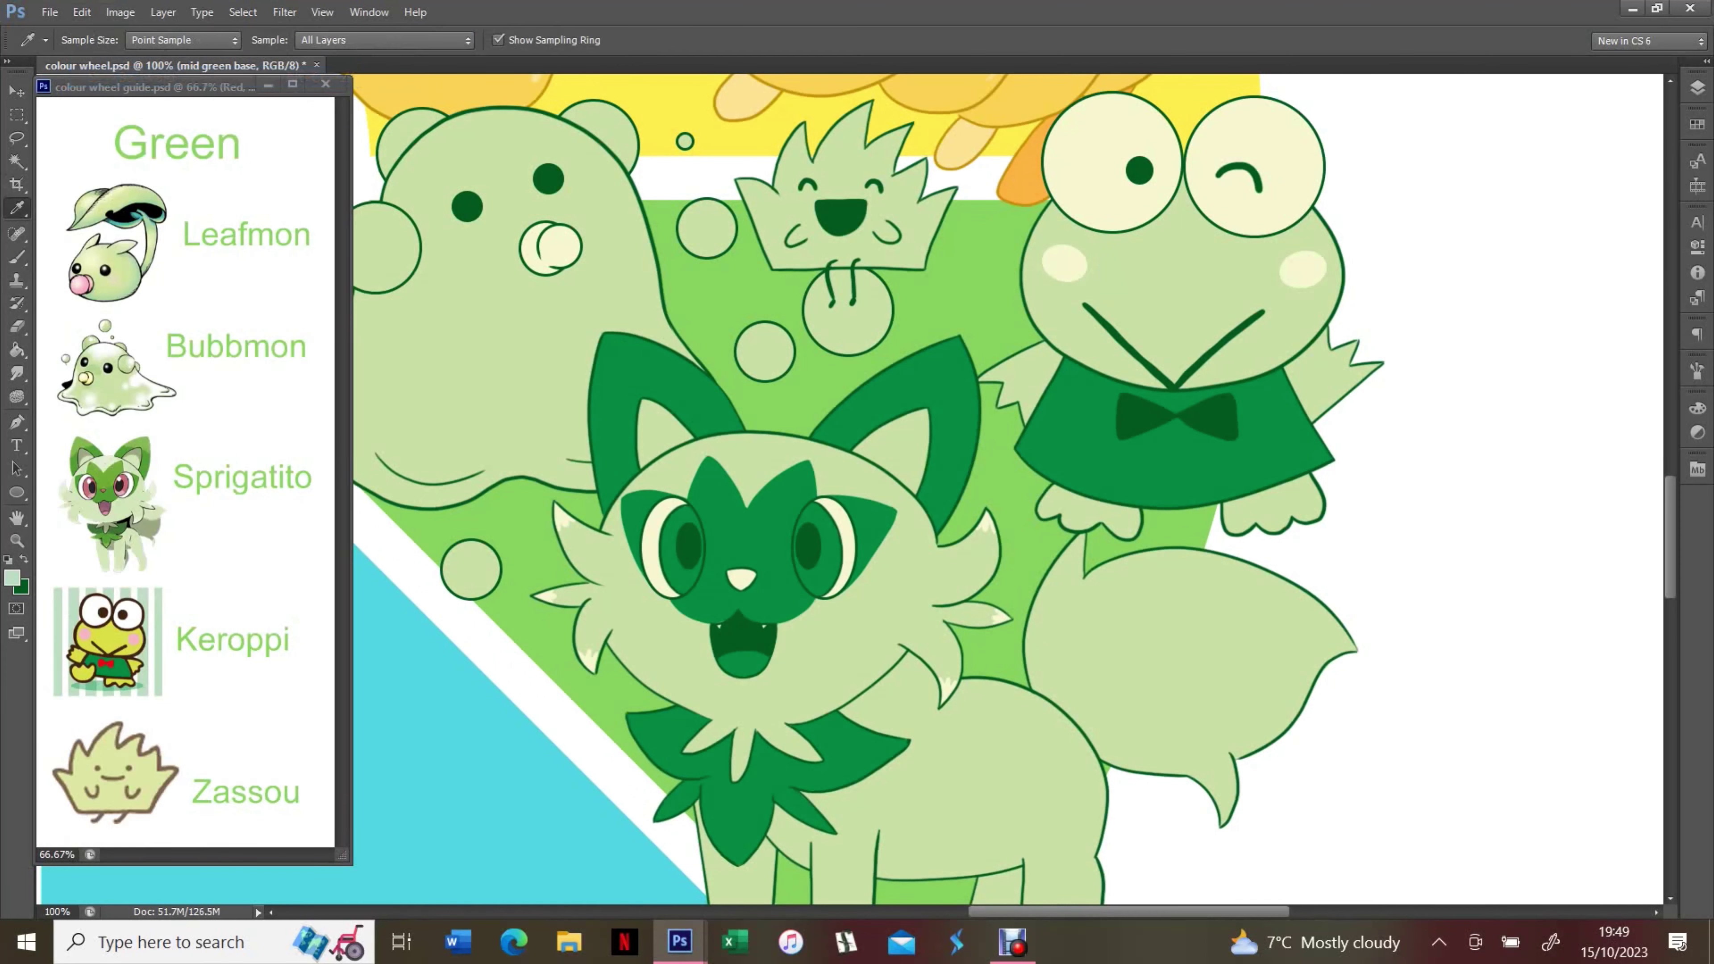
{"action": "key", "text": "b"}
{"action": "left_click_drag", "start_coordinate": [675, 586], "coordinate": [695, 566]}
{"action": "scroll", "coordinate": [763, 528], "scroll_direction": "up", "scroll_amount": 1}
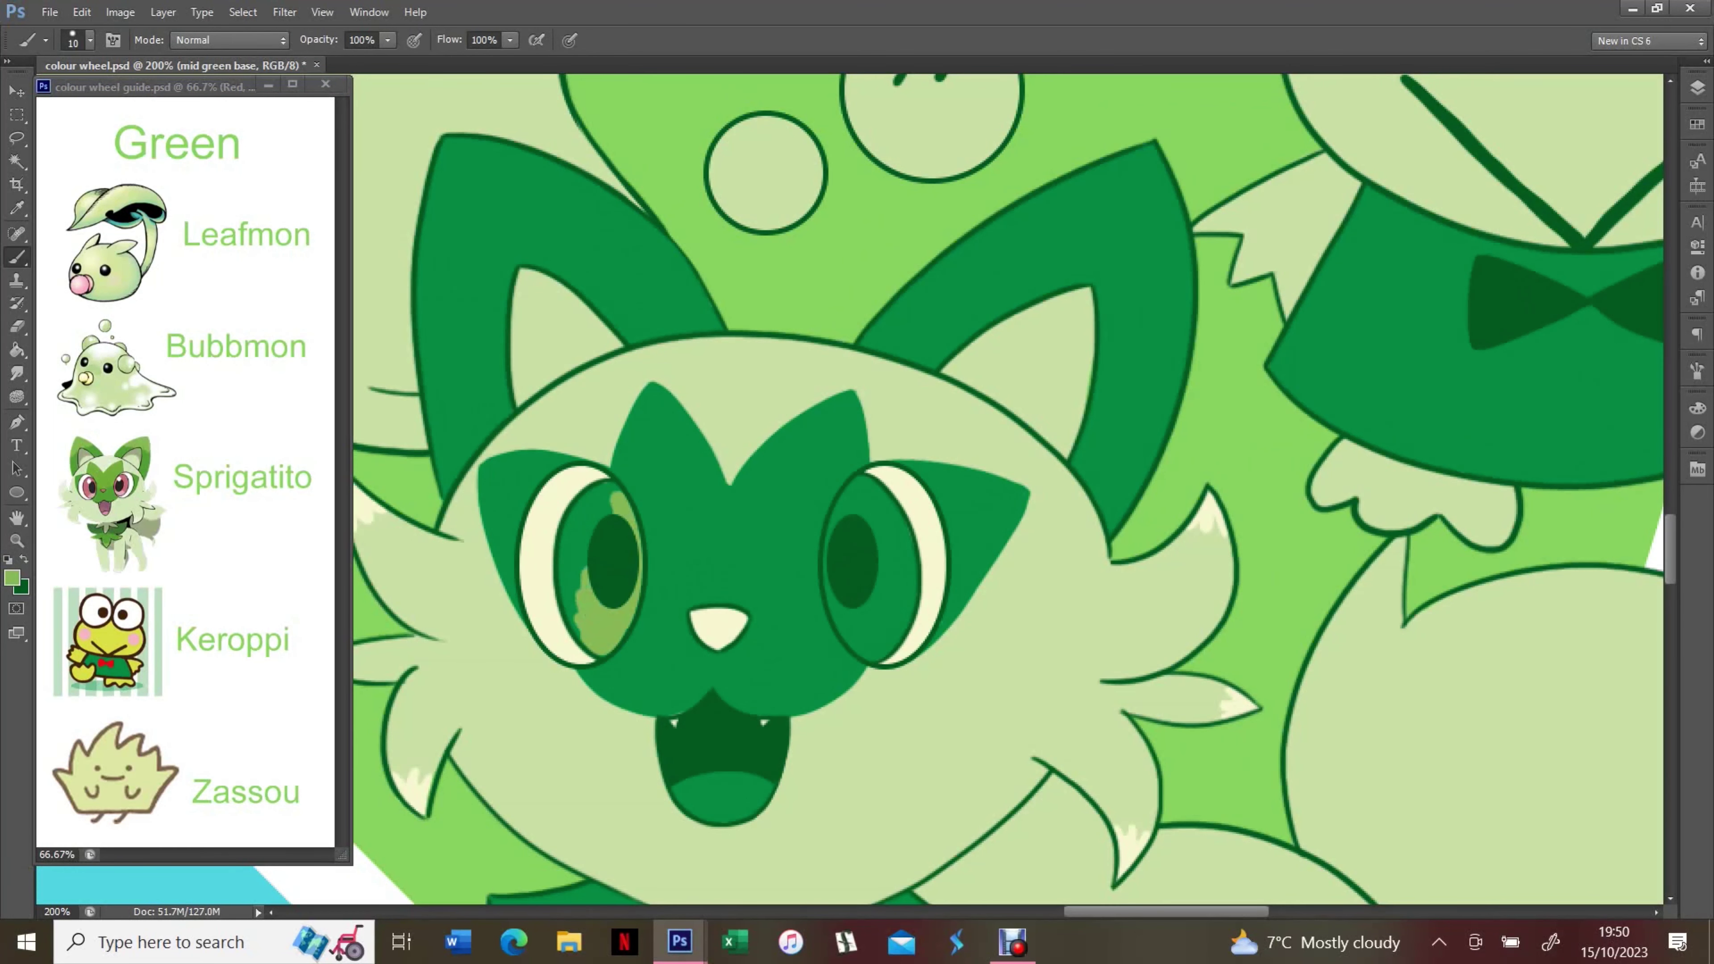
{"action": "mouse_move", "coordinate": [607, 489]}
{"action": "left_mouse_down"}
{"action": "mouse_move", "coordinate": [574, 635]}
{"action": "mouse_move", "coordinate": [601, 568]}
{"action": "left_mouse_up"}
{"action": "mouse_move", "coordinate": [851, 652]}
{"action": "left_mouse_down"}
{"action": "mouse_move", "coordinate": [904, 608]}
{"action": "mouse_move", "coordinate": [843, 486]}
{"action": "mouse_move", "coordinate": [877, 635]}
{"action": "left_mouse_up"}
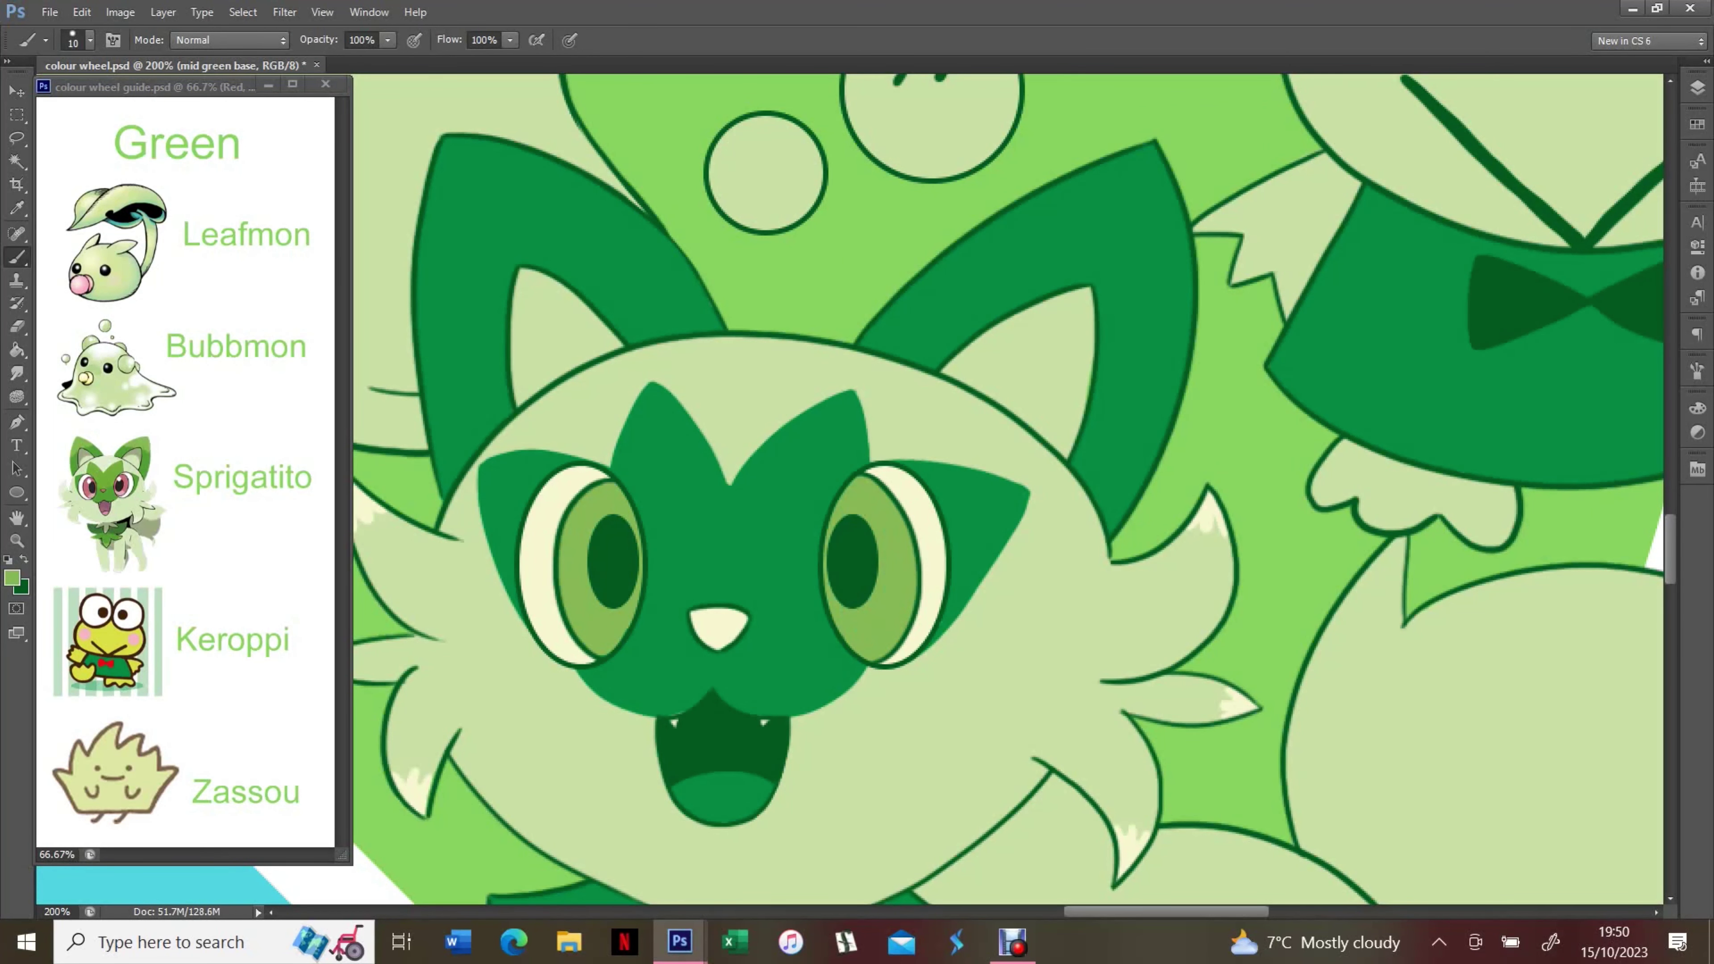
Remove the cream from Sprigatito's nose on the light green base layer and recolour the nose mid green
{"action": "key", "text": "F7"}
{"action": "key", "text": "alt+bracketright"}
{"action": "left_click", "coordinate": [717, 625]}
{"action": "key", "text": "l"}
{"action": "key", "text": "z"}
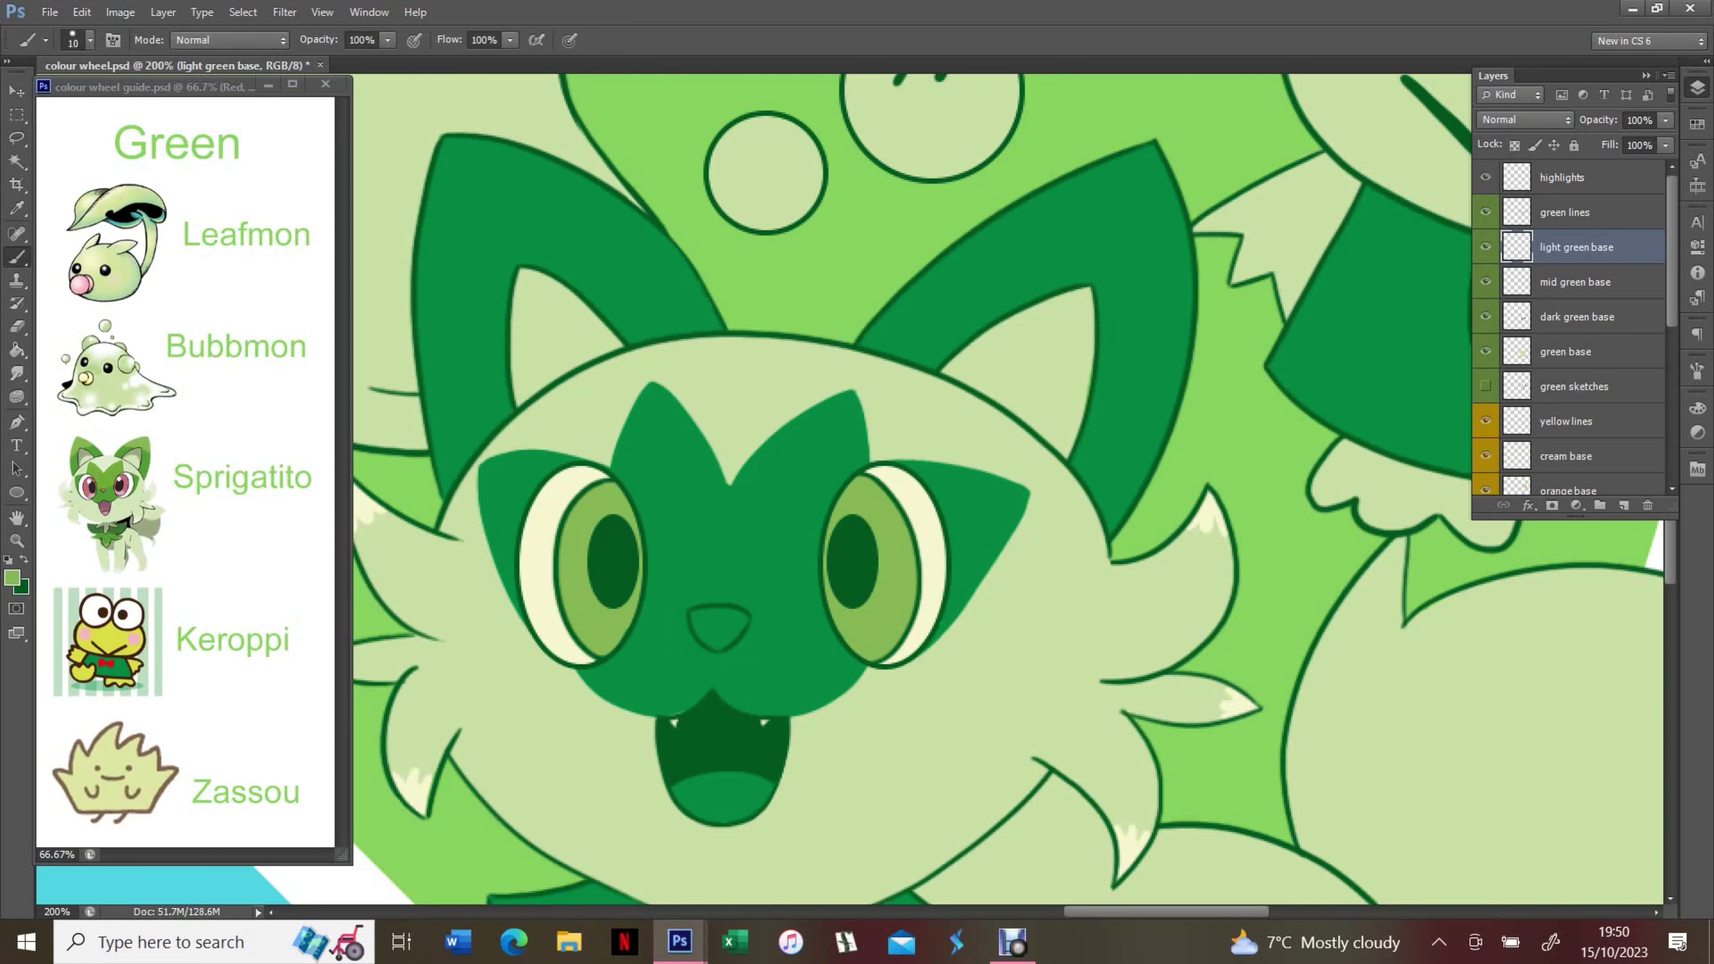
{"action": "key", "text": "alt+bracketleft"}
{"action": "key", "text": "ctrl+0"}
{"action": "left_click", "coordinate": [1097, 550]}
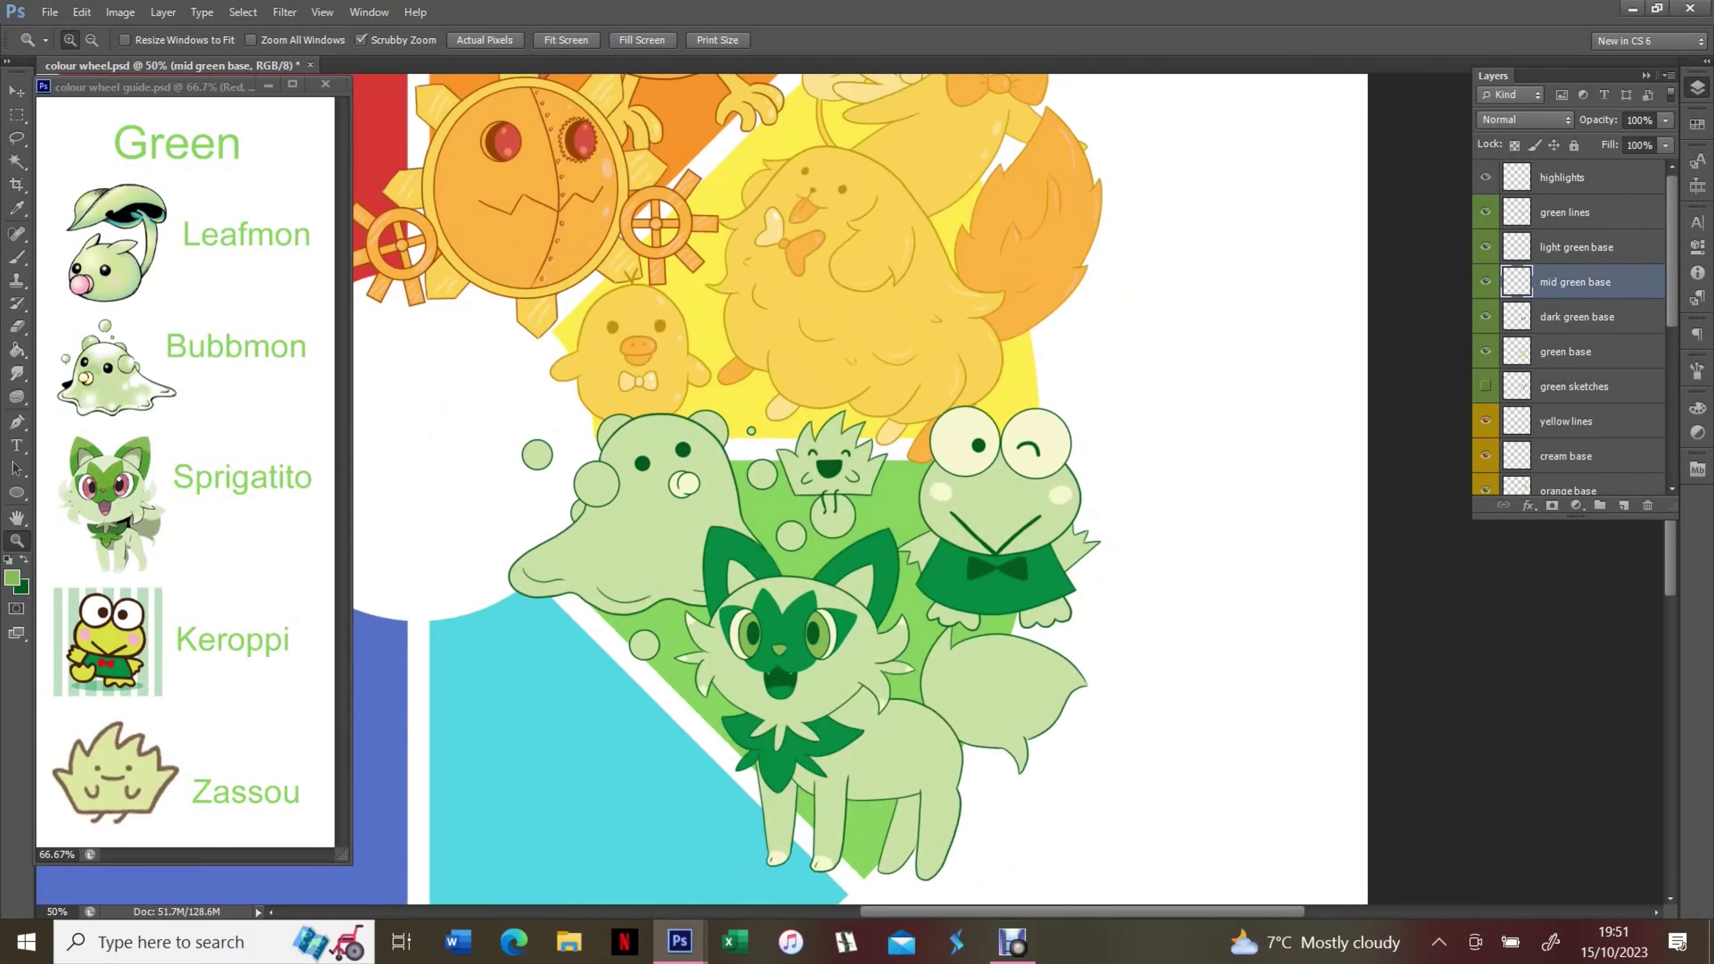
{"action": "key", "text": "b"}
{"action": "mouse_move", "coordinate": [564, 186]}
{"action": "left_mouse_down"}
{"action": "mouse_move", "coordinate": [516, 415]}
{"action": "mouse_move", "coordinate": [550, 452]}
{"action": "left_mouse_up"}
{"action": "left_click_drag", "start_coordinate": [516, 475], "coordinate": [412, 534]}
{"action": "key", "text": "ctrl+alt+z"}
{"action": "key", "text": "ctrl+alt+z"}
{"action": "key", "text": "ctrl+alt+z"}
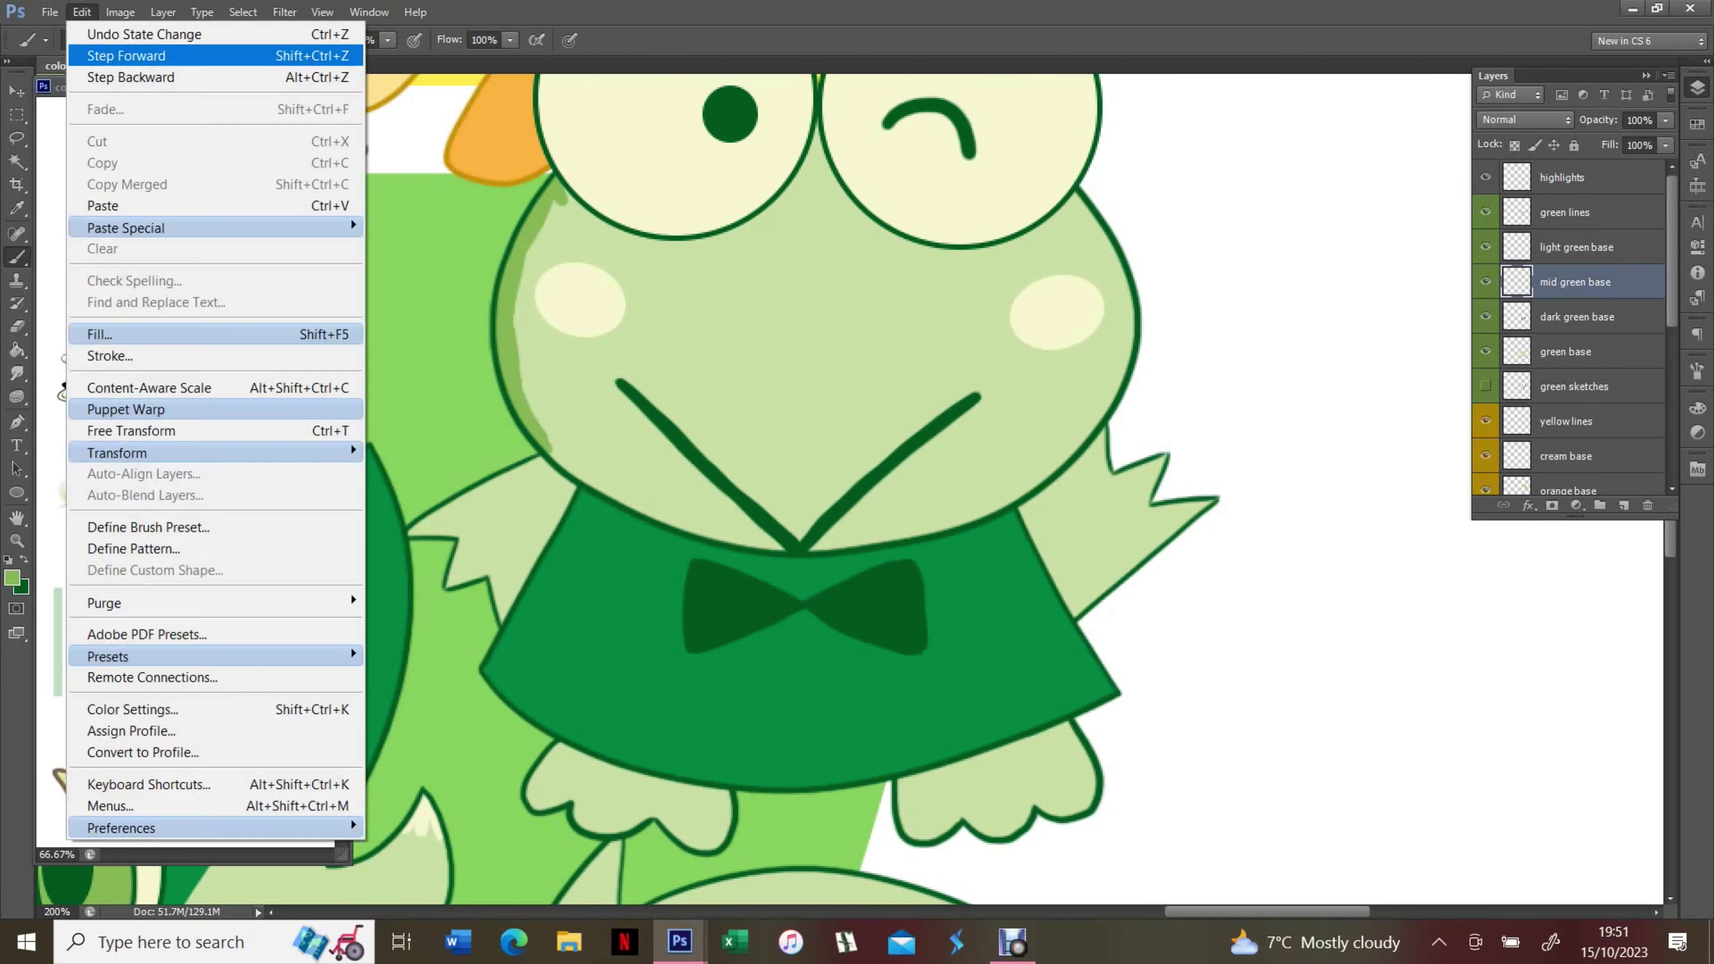
Select both of Keroppi's cream cheek ovals on the light green base layer and expand the selection by 2 pixels
{"action": "key", "text": "alt+bracketright"}
{"action": "key", "text": "w"}
{"action": "left_click", "coordinate": [580, 301]}
{"action": "left_click", "coordinate": [1056, 312]}
{"action": "left_click", "coordinate": [243, 11]}
{"action": "left_click", "coordinate": [560, 306]}
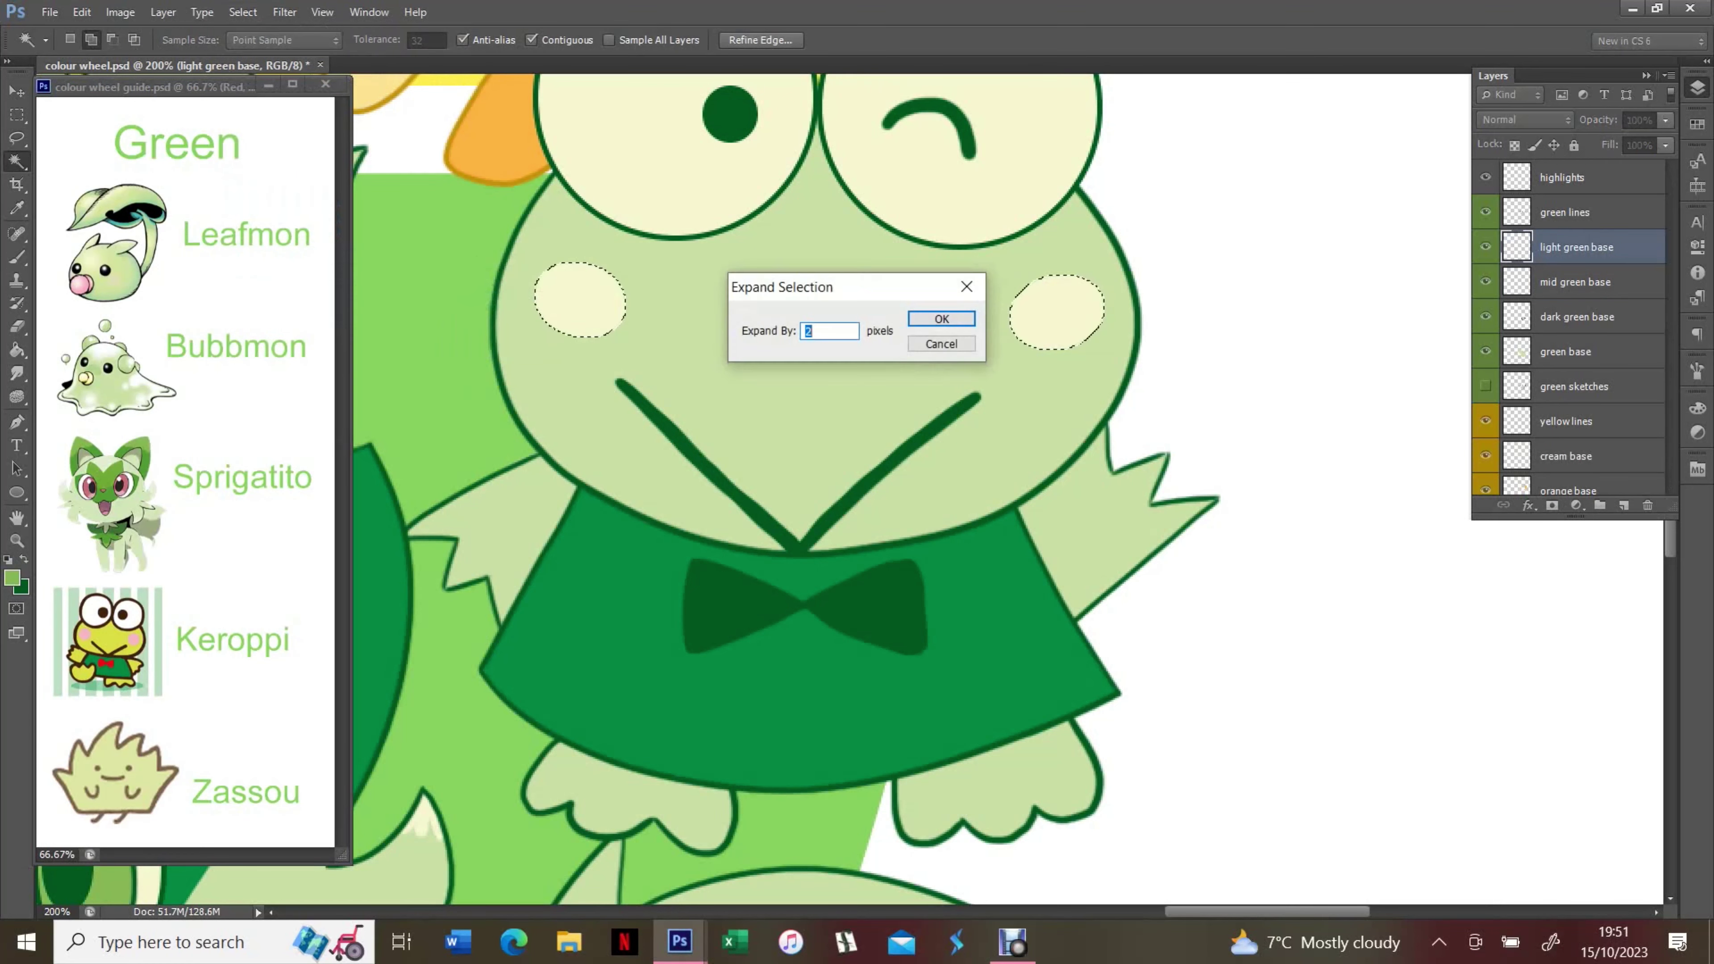
{"action": "key", "text": "Return"}
Fill the selected cheeks with the mid green foreground colour at 100% opacity and deselect them
{"action": "left_click", "coordinate": [243, 12]}
{"action": "left_click", "coordinate": [283, 237]}
{"action": "key", "text": "Return"}
{"action": "key", "text": "shift+F5"}
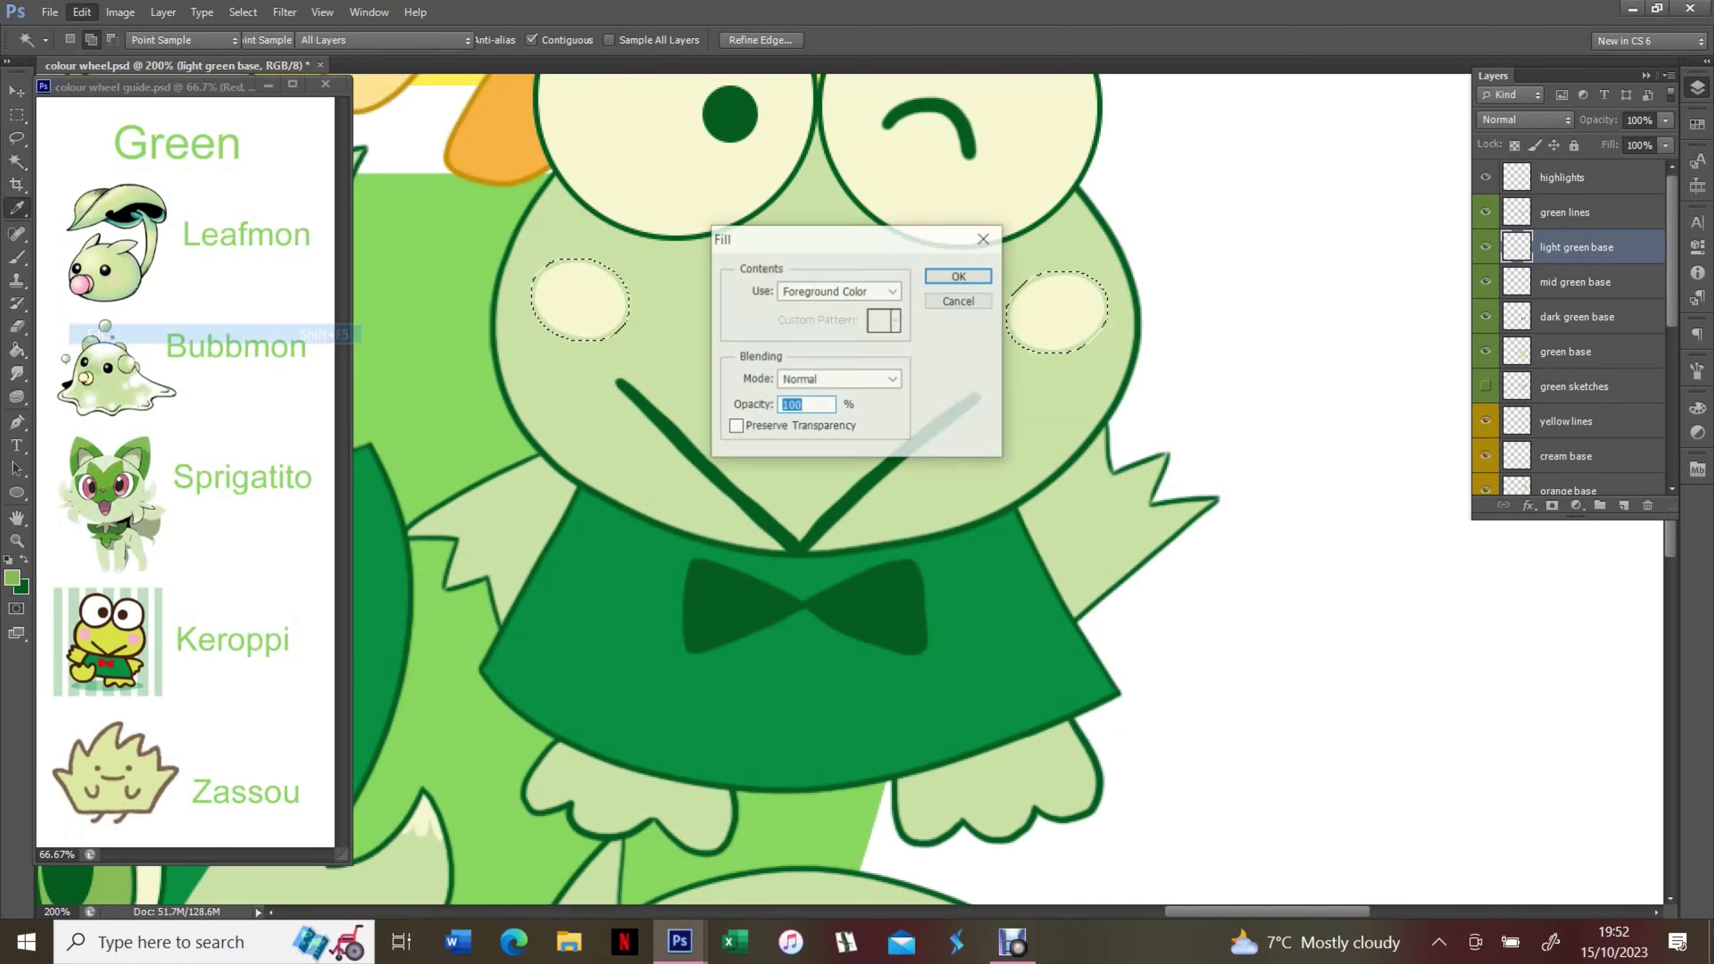
{"action": "key", "text": "Return"}
{"action": "key", "text": "l"}
{"action": "key", "text": "ctrl+0"}
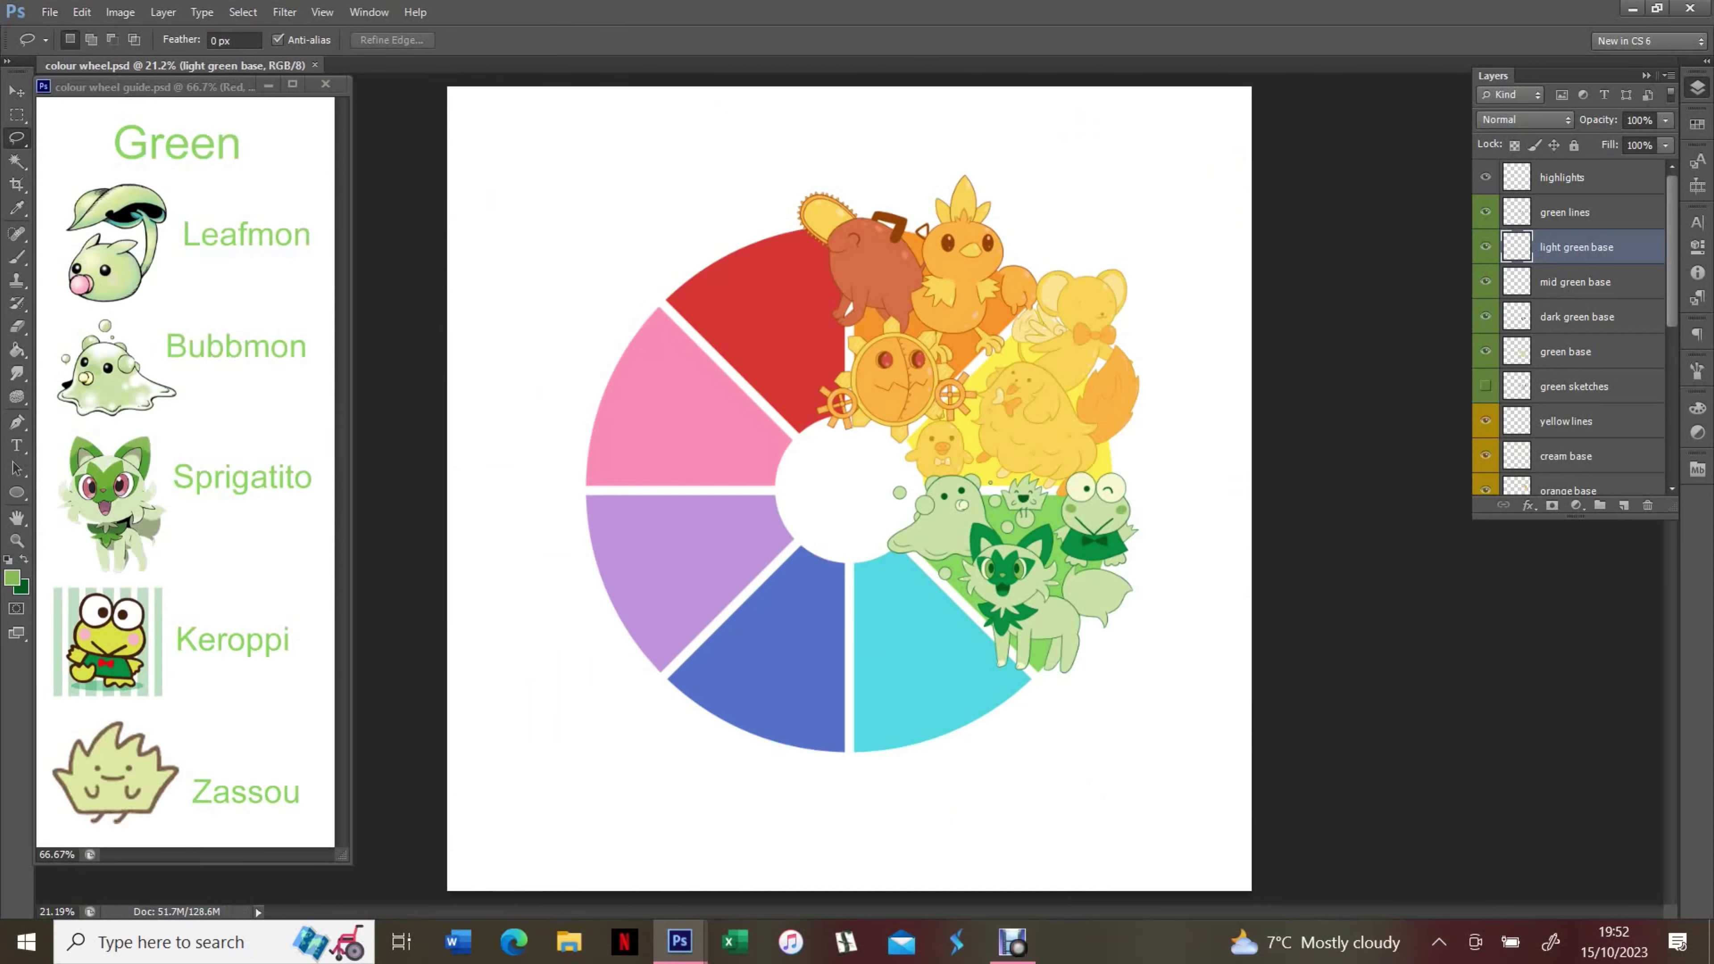
Paint white highlight dots on both of Keroppi's eyes on the highlights layer
{"action": "key", "text": "alt+period"}
{"action": "key", "text": "z"}
{"action": "key", "text": "ctrl+plus"}
{"action": "key", "text": "ctrl+plus"}
{"action": "key", "text": "F7"}
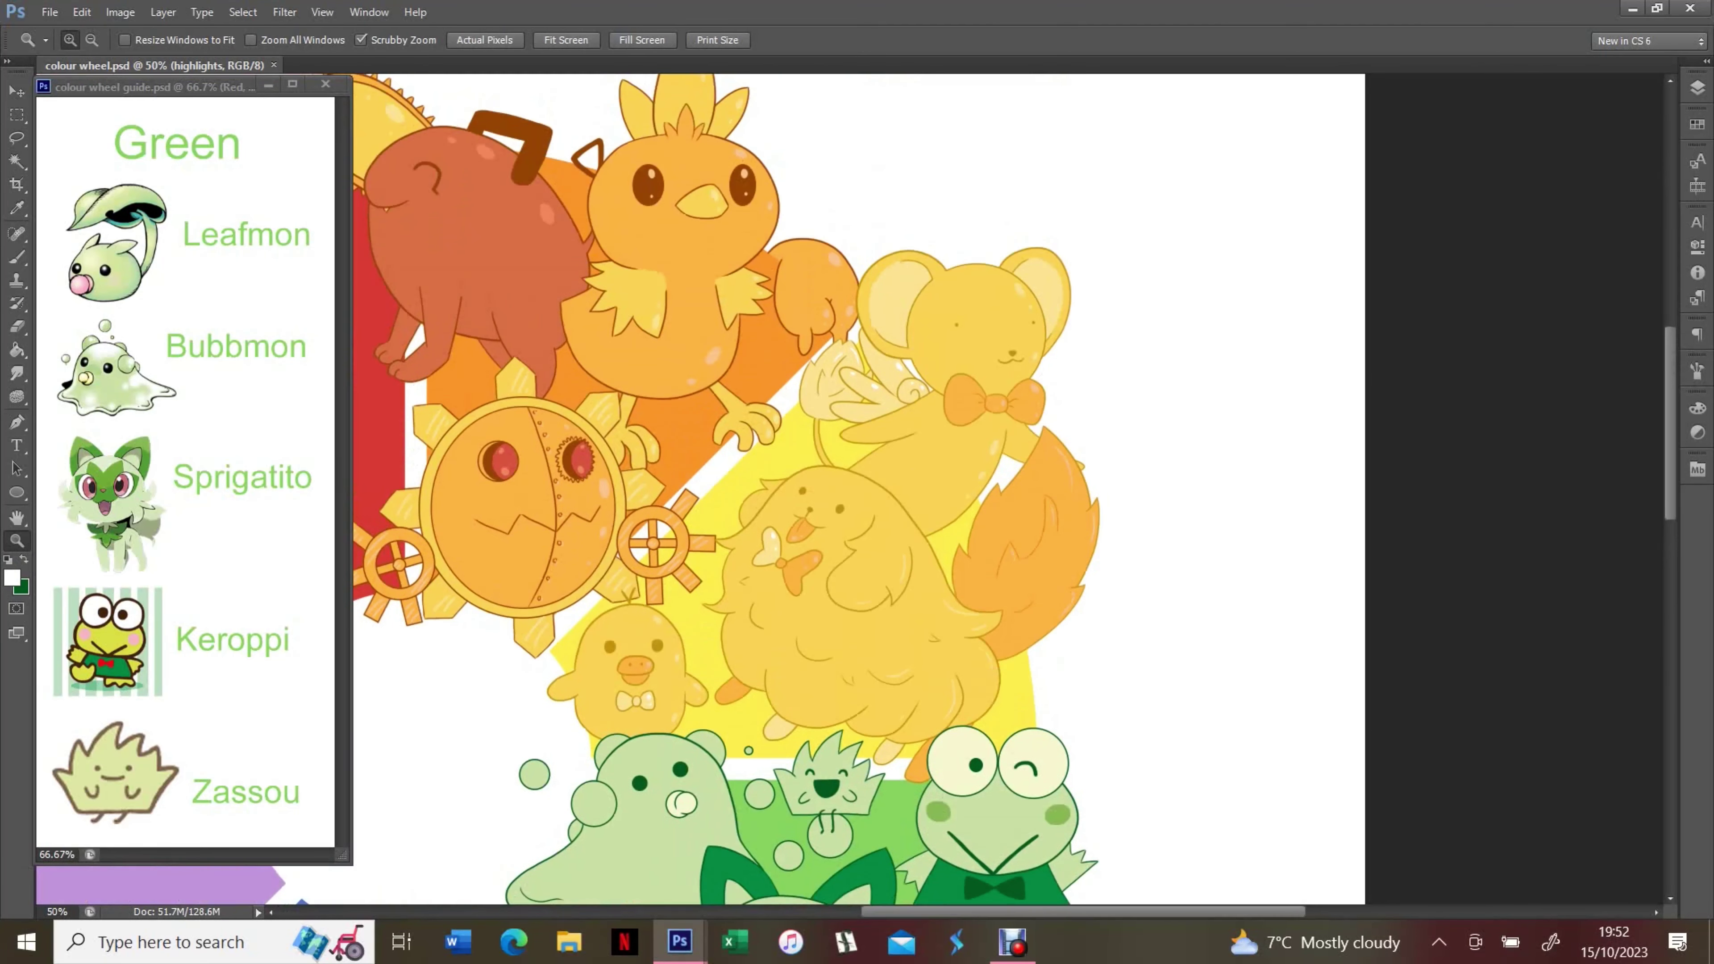
{"action": "scroll", "coordinate": [857, 489], "scroll_direction": "down", "scroll_amount": 3}
{"action": "key", "text": "ctrl+plus"}
{"action": "key", "text": "ctrl+plus"}
{"action": "key", "text": "b"}
{"action": "left_click", "coordinate": [883, 430]}
{"action": "left_click", "coordinate": [882, 607], "text": "alt"}
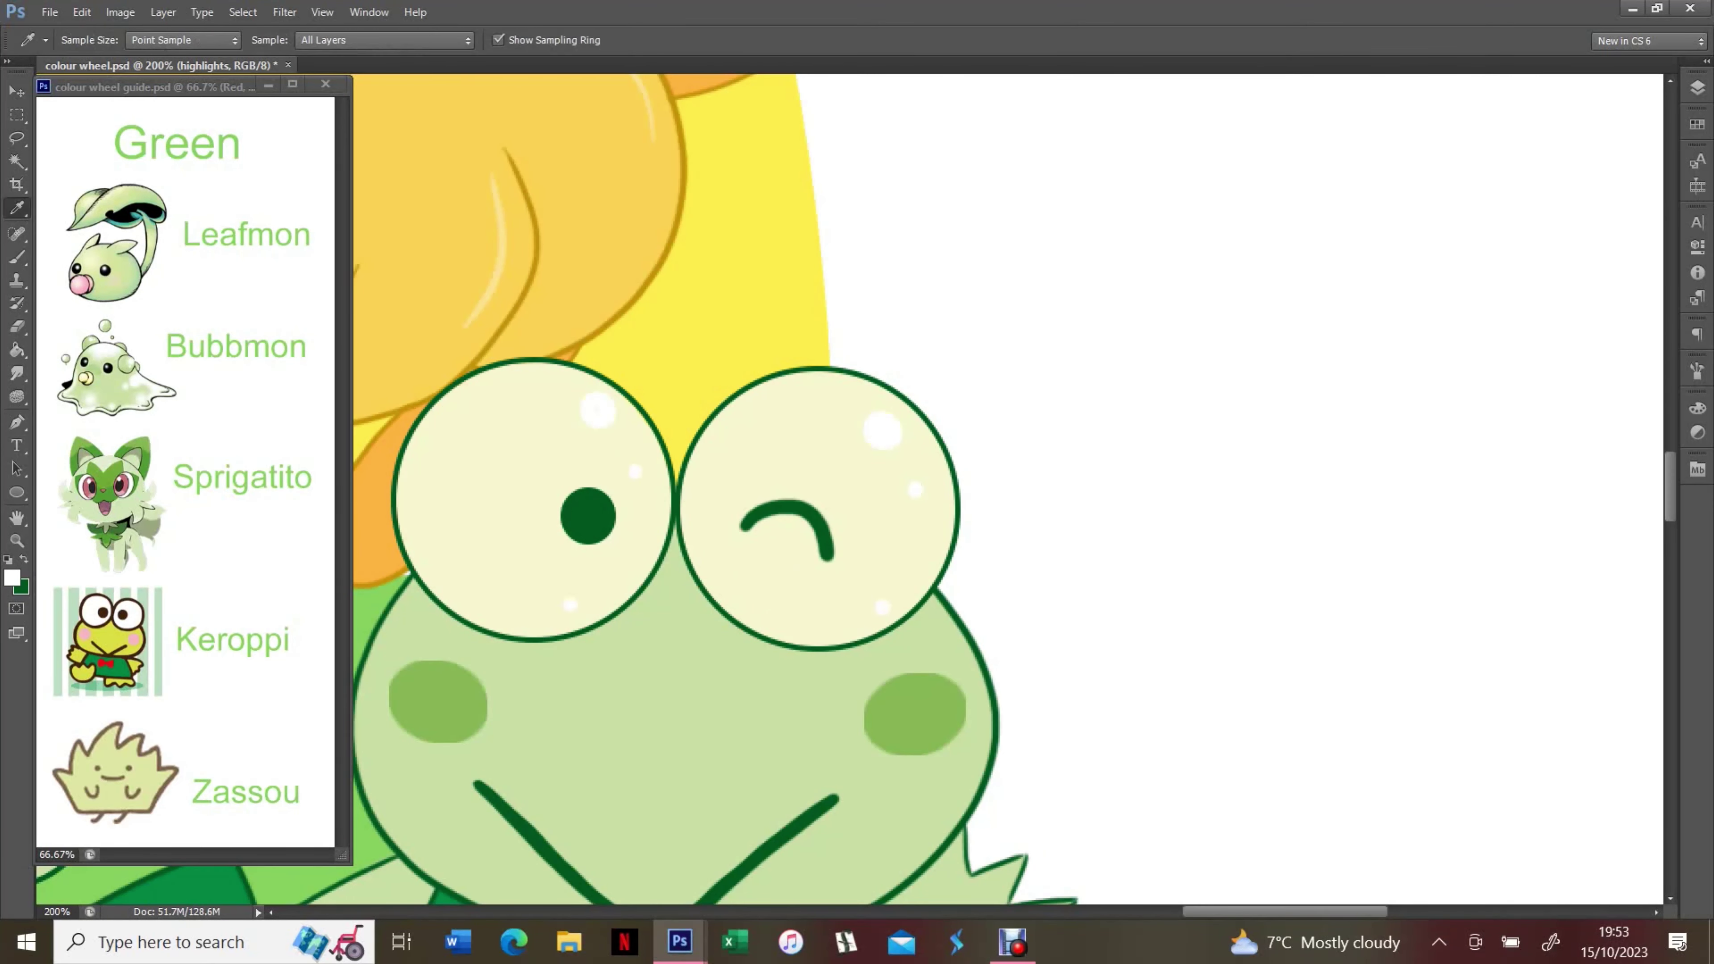
Paint a large and a small cream highlight dot in each of Sprigatito's eyes
{"action": "key", "text": "ctrl+0"}
{"action": "left_click", "coordinate": [1012, 628], "text": "ctrl"}
{"action": "left_click_drag", "start_coordinate": [701, 558], "coordinate": [705, 575]}
{"action": "left_click", "coordinate": [672, 650]}
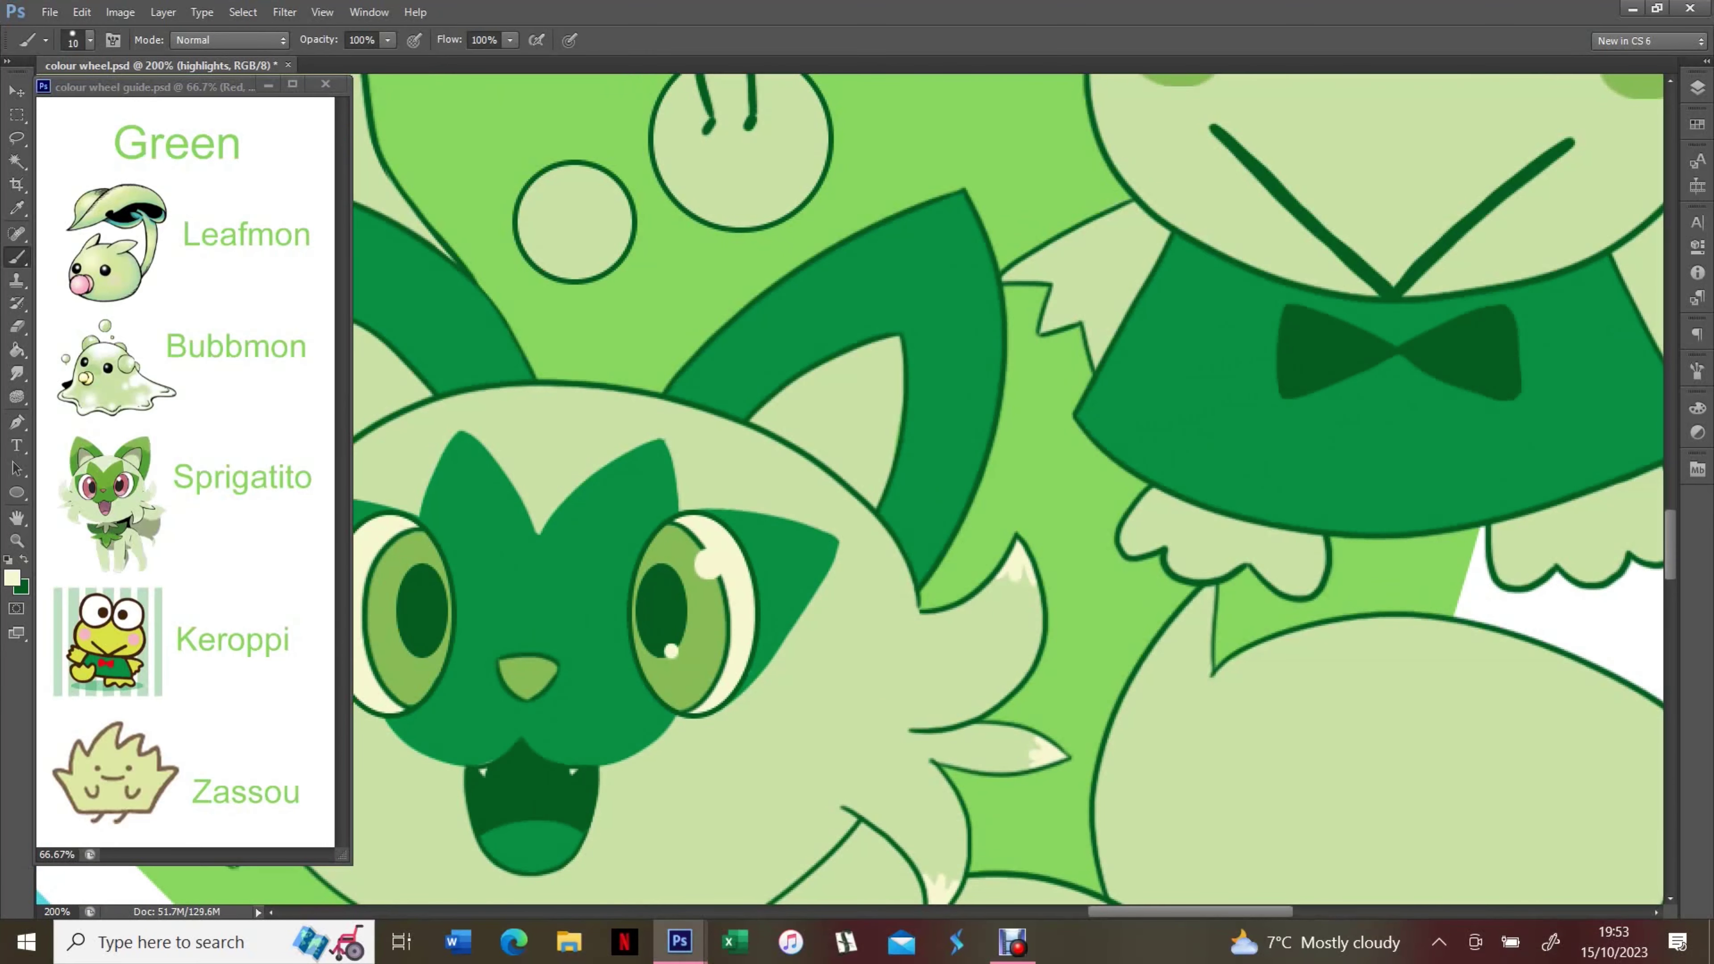
{"action": "left_click", "coordinate": [418, 562]}
{"action": "left_click_drag", "start_coordinate": [417, 563], "coordinate": [615, 566]}
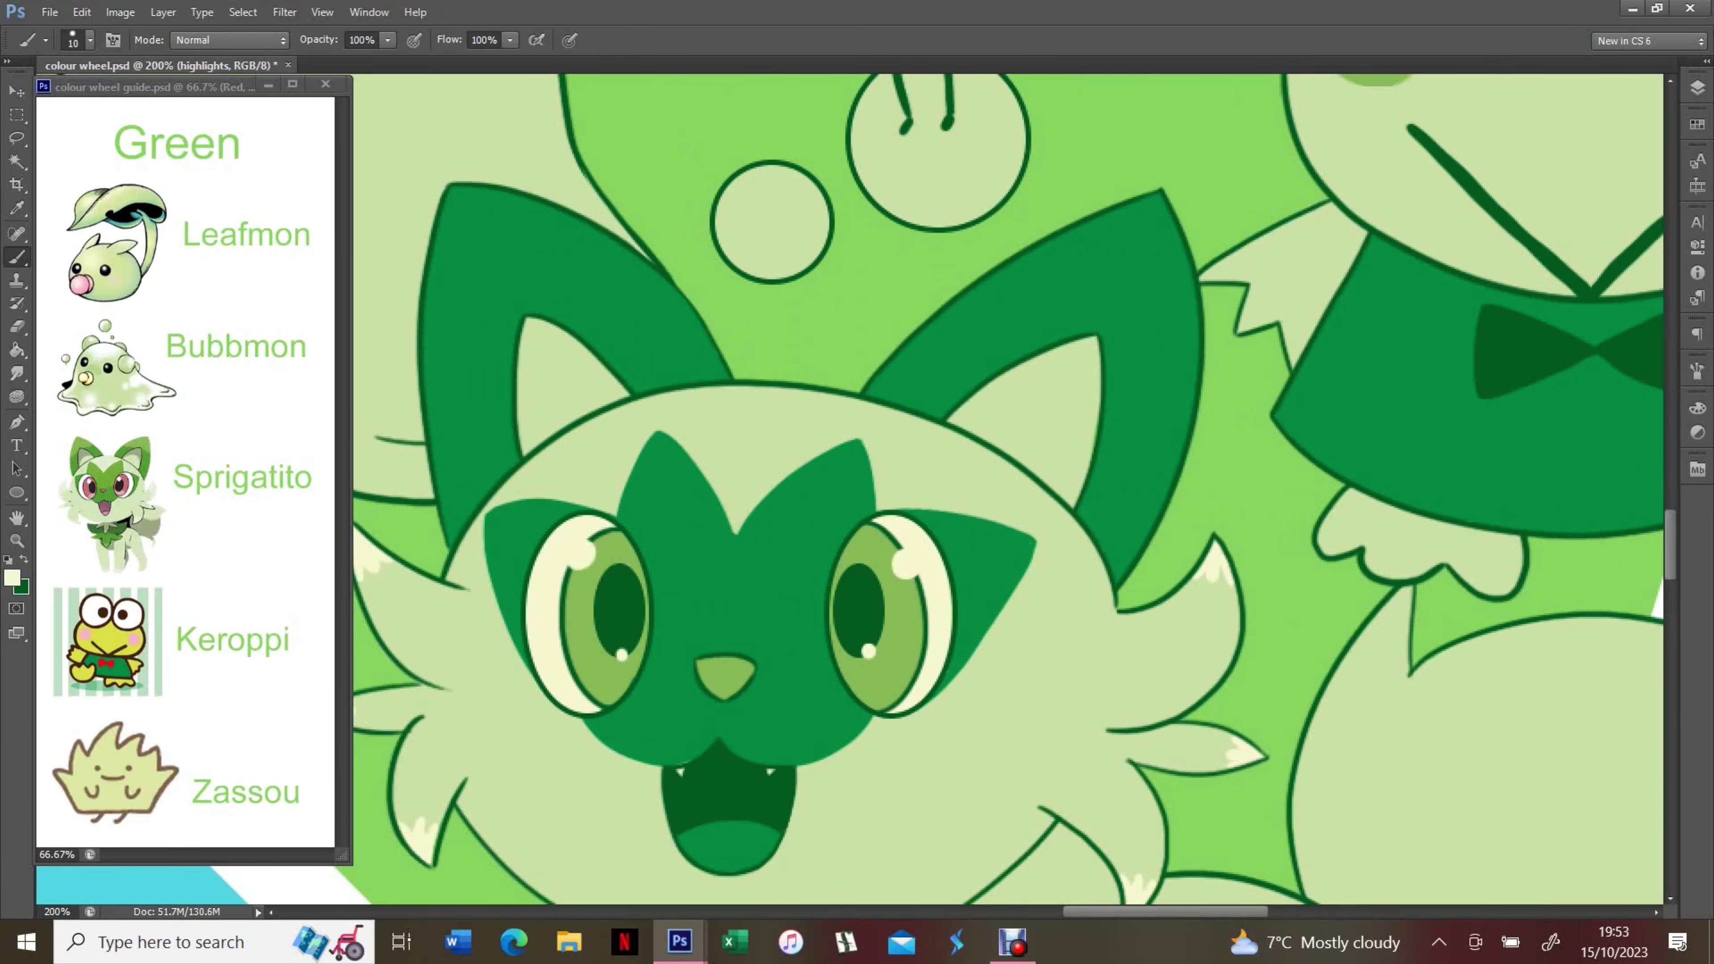
Add small highlight dots to Bubbmon's eye and to its cream pacifier-like snout
{"action": "key", "text": "ctrl+0"}
{"action": "left_click", "coordinate": [1040, 527], "text": "ctrl"}
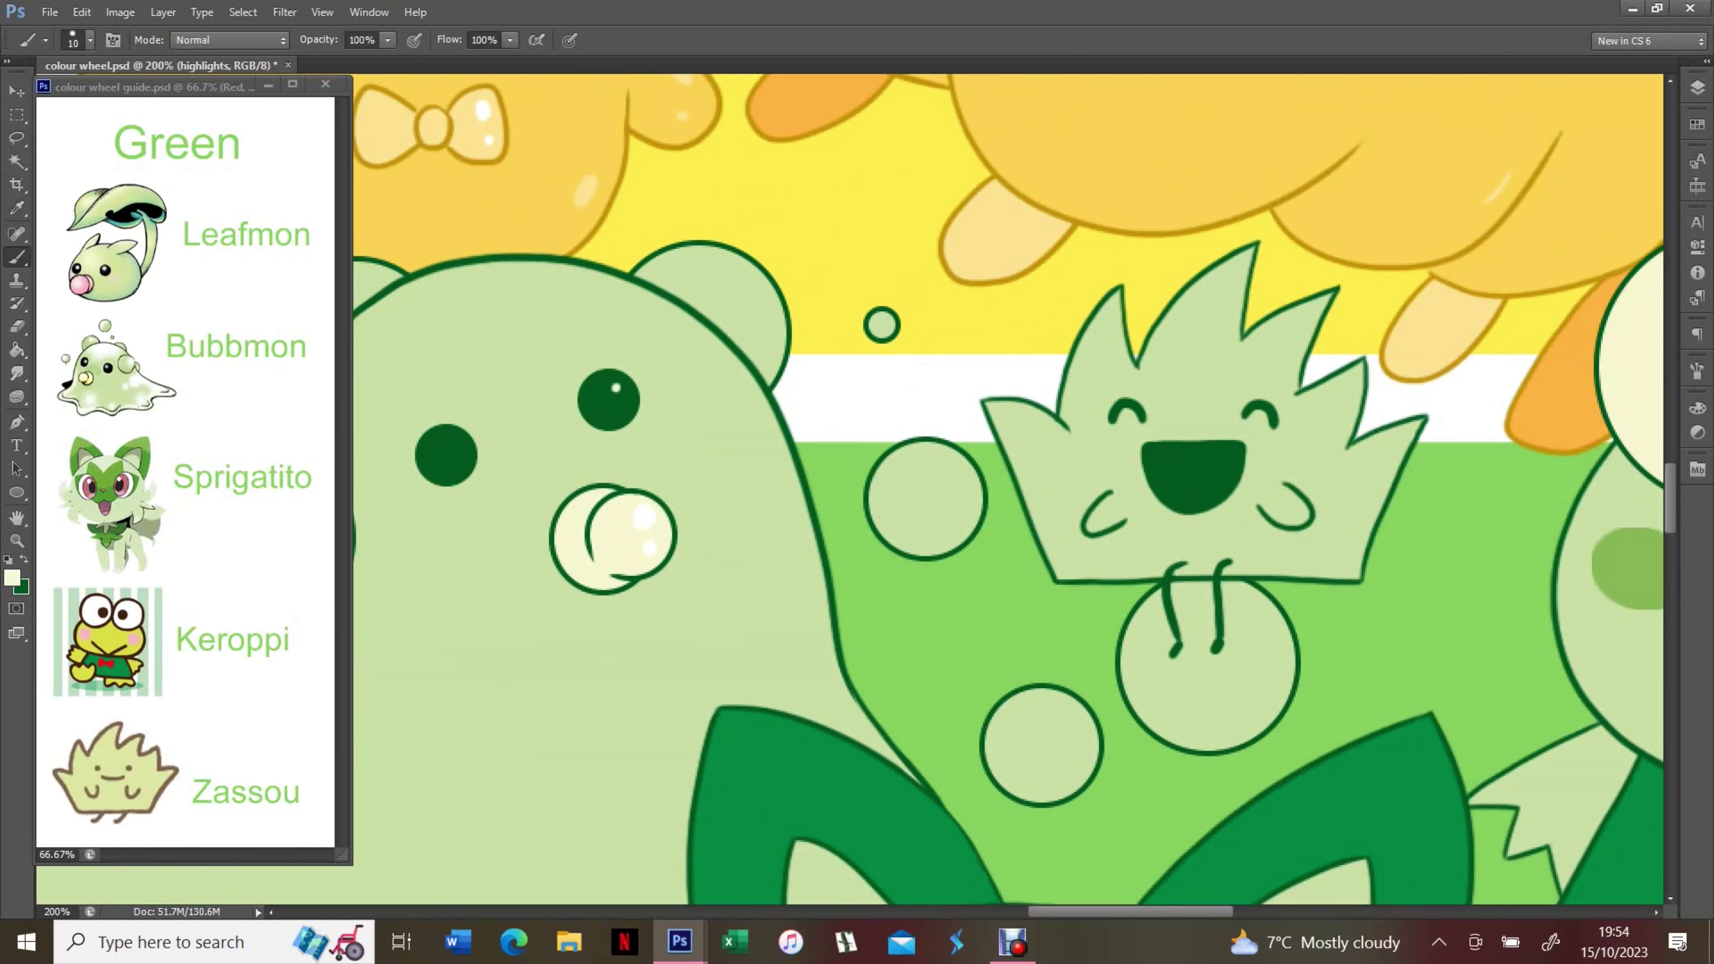
{"action": "key", "text": "ctrl+0"}
{"action": "key", "text": "ctrl+plus"}
{"action": "key", "text": "ctrl+plus"}
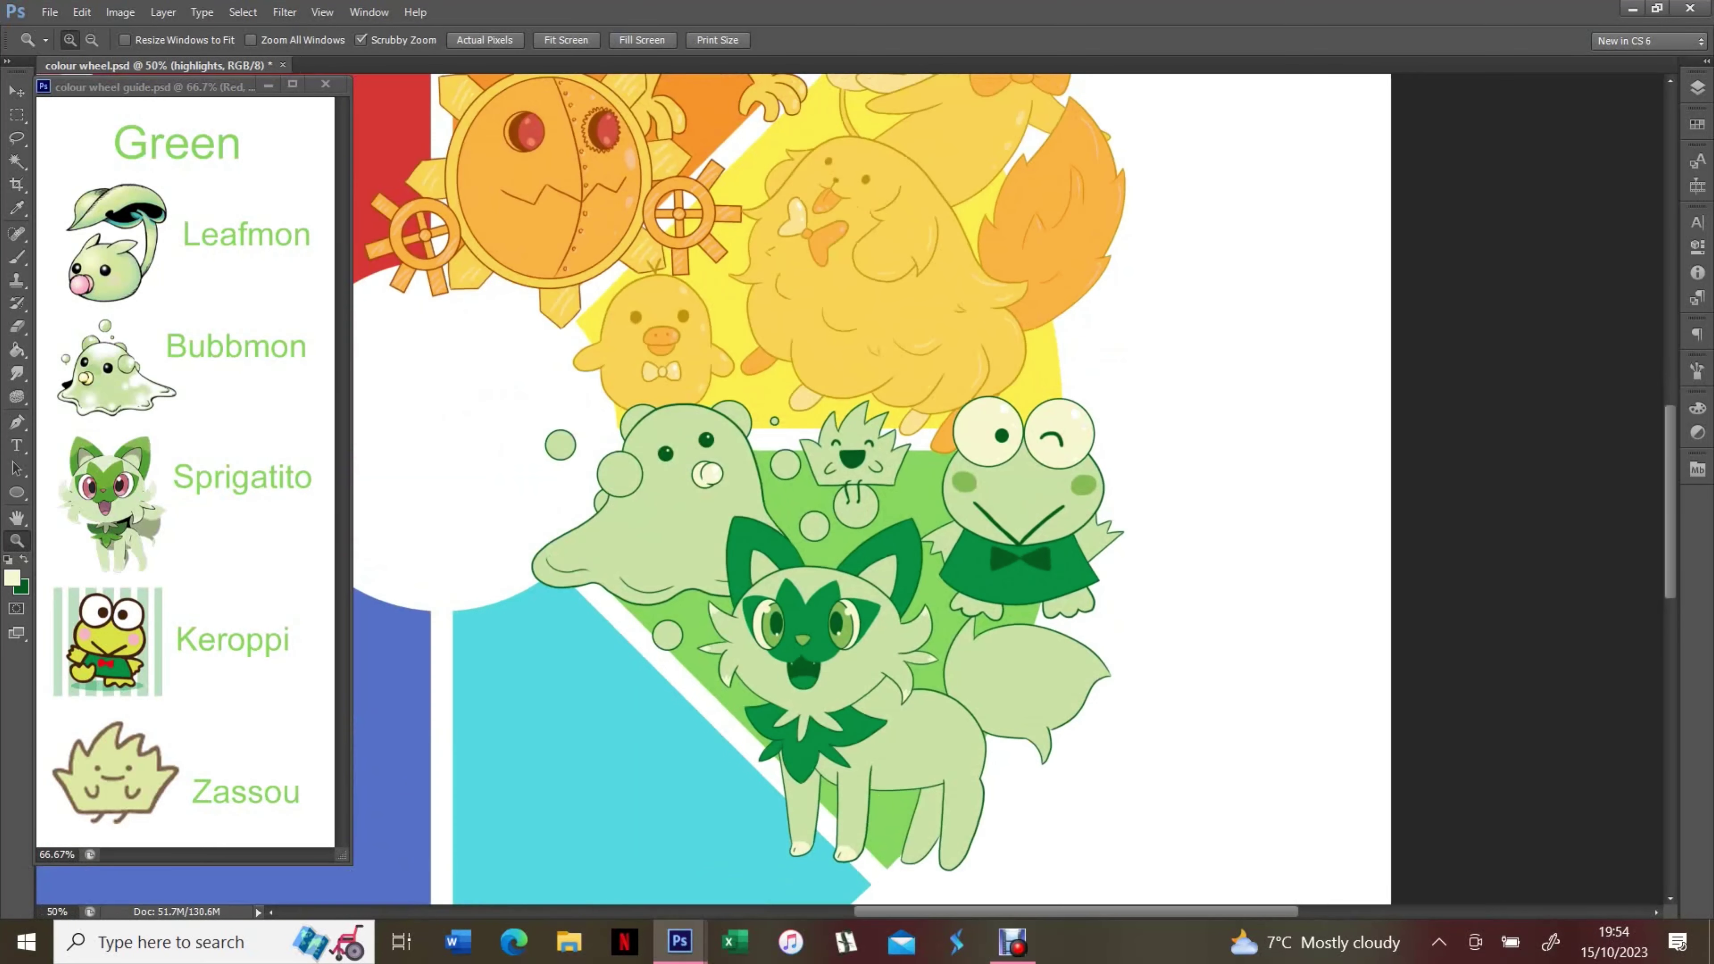
Paint cream highlights on Keroppi's face, cheek, hand and foot, and on Zassou's leaf spikes
{"action": "key", "text": "ctrl+0"}
{"action": "key", "text": "ctrl+plus"}
{"action": "key", "text": "ctrl+plus"}
{"action": "key", "text": "ctrl+plus"}
{"action": "key", "text": "b"}
{"action": "scroll", "coordinate": [1006, 486], "scroll_direction": "down", "scroll_amount": 5}
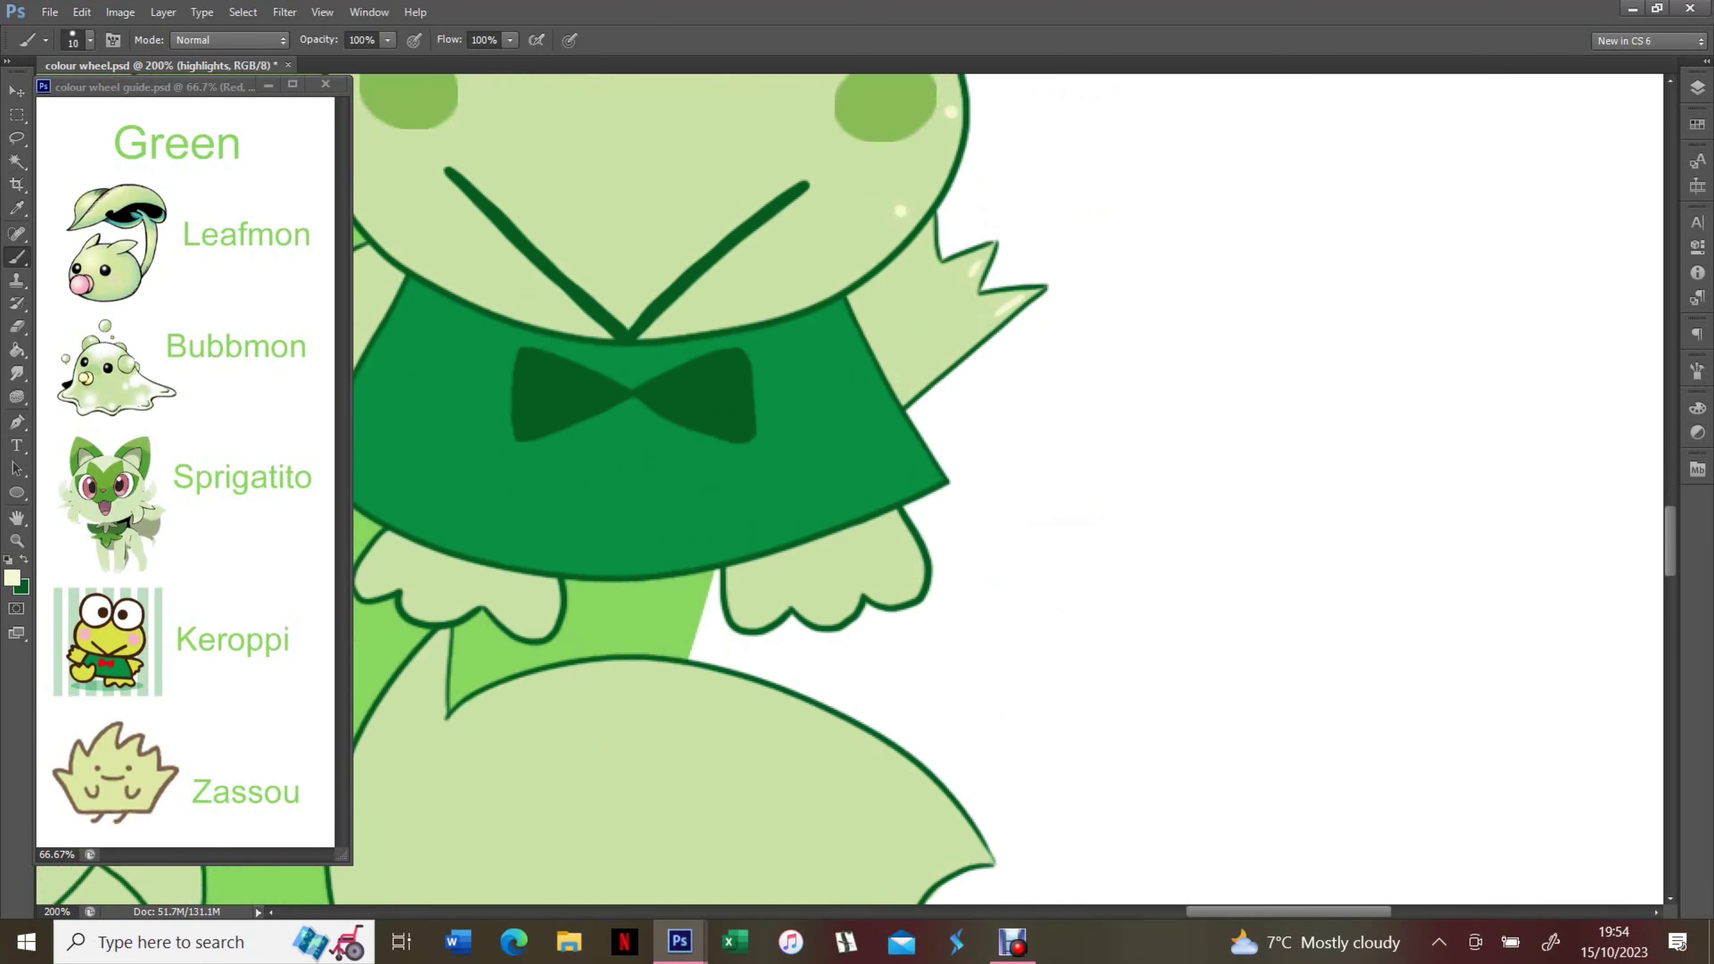
{"action": "scroll", "coordinate": [1006, 486], "scroll_direction": "up", "scroll_amount": 5}
{"action": "scroll", "coordinate": [1006, 486], "scroll_direction": "left", "scroll_amount": 8}
{"action": "scroll", "coordinate": [1006, 486], "scroll_direction": "down", "scroll_amount": 2}
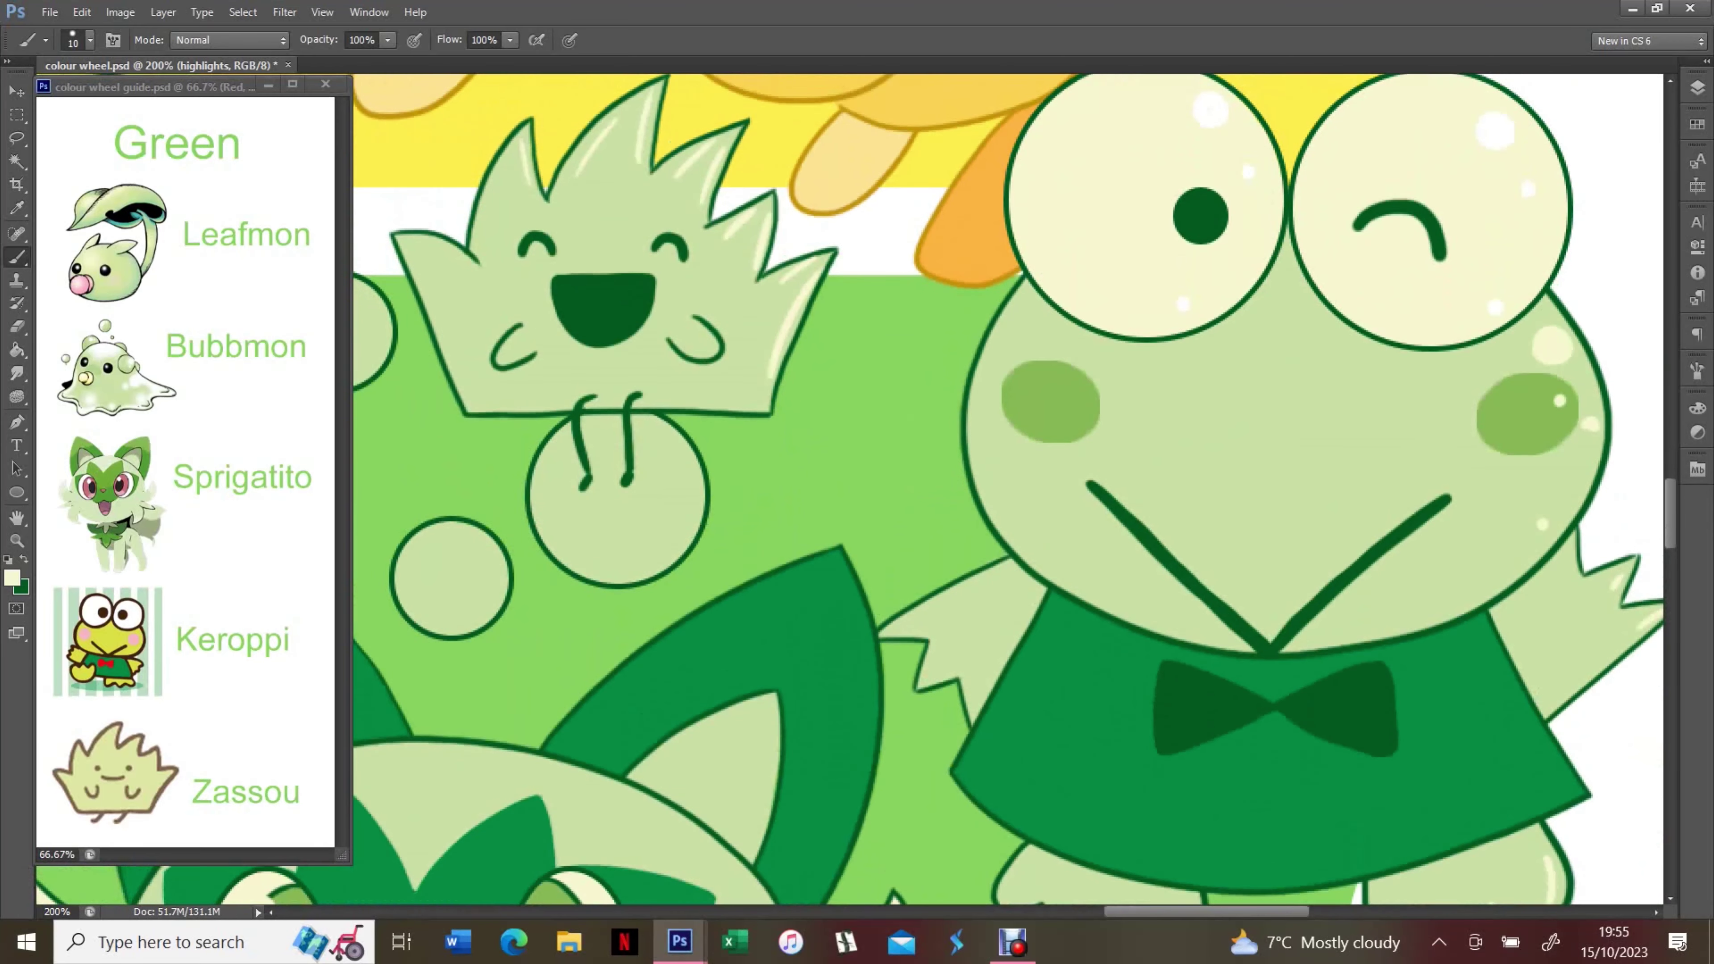
Paint cream spots on the lower part of Bubbmon's body and curved highlights along its bottom folds
{"action": "scroll", "coordinate": [1005, 486], "scroll_direction": "left", "scroll_amount": 10}
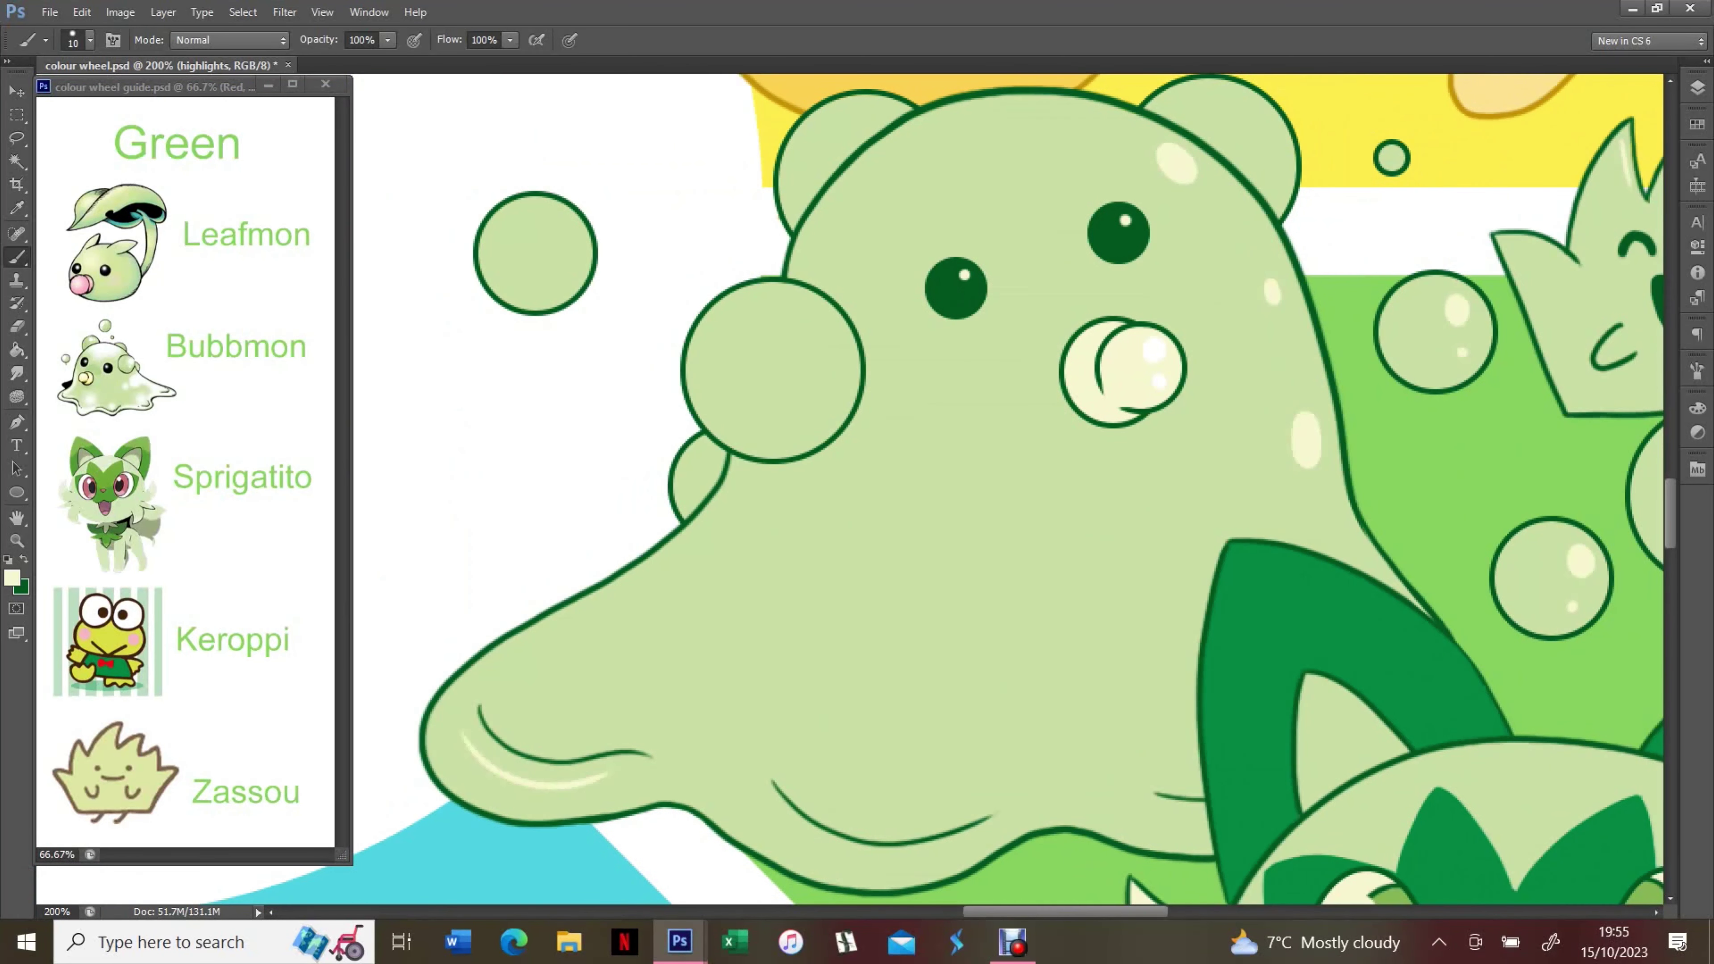
{"action": "left_click", "coordinate": [1131, 557]}
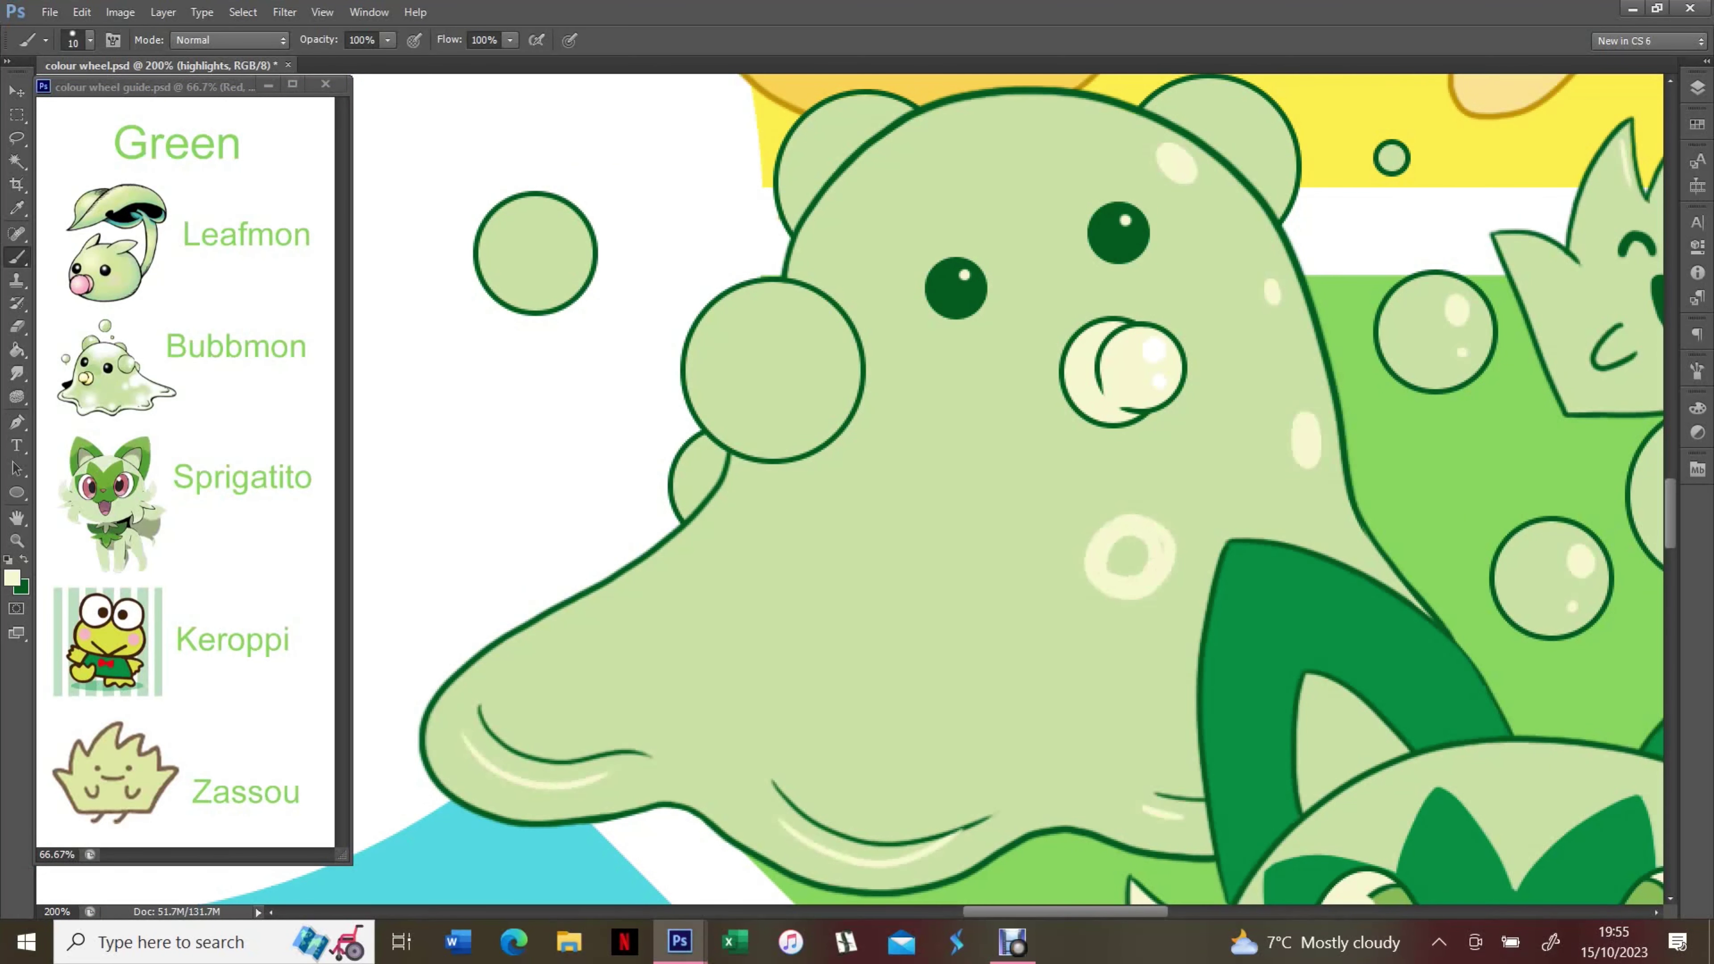
{"action": "left_click", "coordinate": [1087, 658]}
{"action": "left_click", "coordinate": [1006, 525]}
Add a large and a small cream highlight dot to the bubbles on and around Bubbmon's head and side
{"action": "scroll", "coordinate": [1006, 486], "scroll_direction": "up", "scroll_amount": 3}
{"action": "left_click", "coordinate": [818, 508]}
{"action": "left_click", "coordinate": [562, 401]}
{"action": "left_click", "coordinate": [810, 596]}
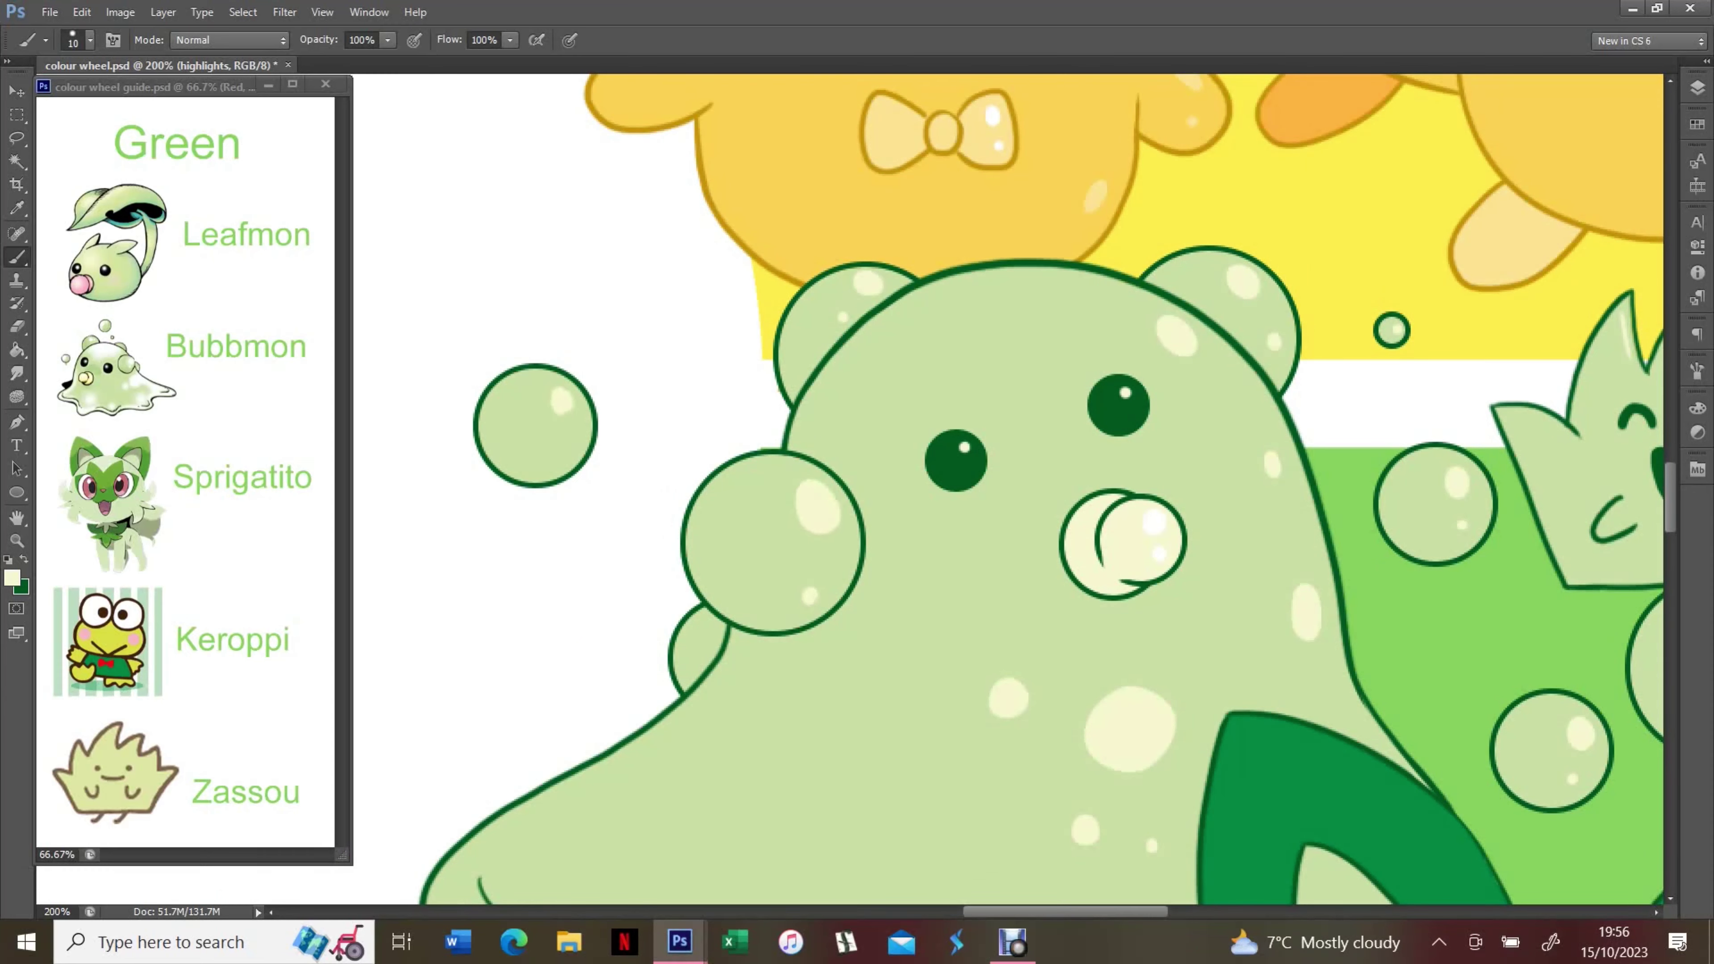
{"action": "left_click", "coordinate": [560, 446]}
Paint thin cream highlight strokes on Sprigatito's forehead, cheek tufts, chest tuft, back and tail
{"action": "scroll", "coordinate": [1006, 486], "scroll_direction": "down", "scroll_amount": 5}
{"action": "scroll", "coordinate": [1006, 486], "scroll_direction": "right", "scroll_amount": 5}
{"action": "key", "text": "alt+e"}
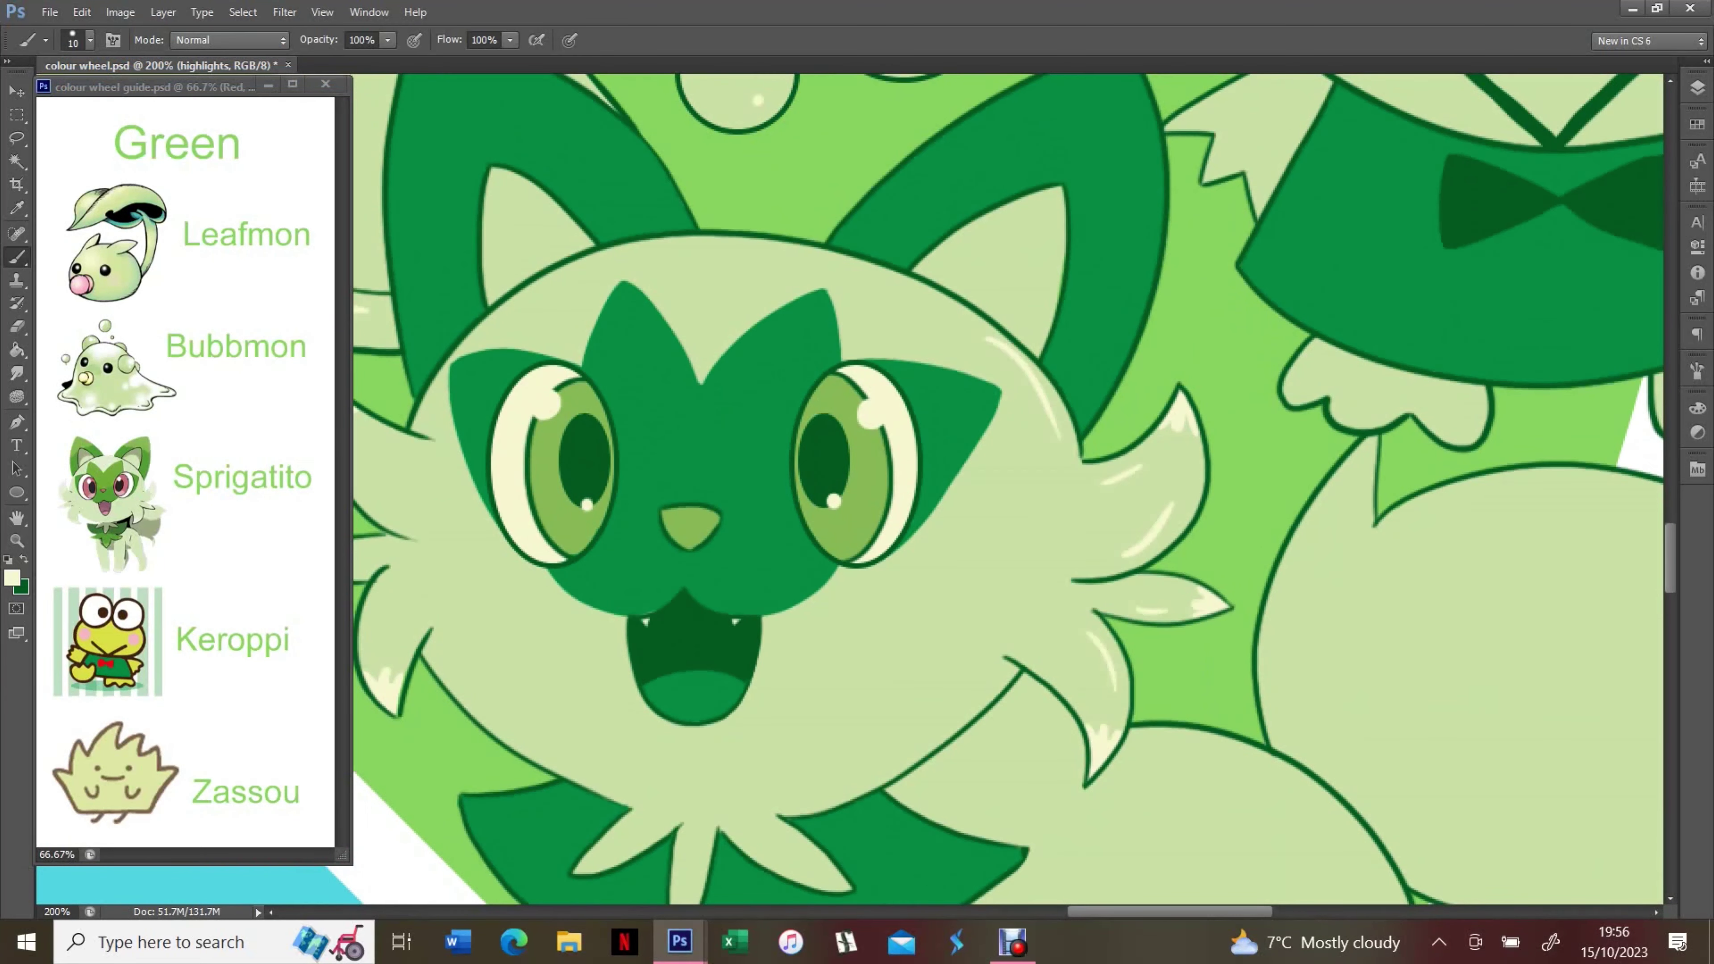
{"action": "scroll", "coordinate": [1006, 486], "scroll_direction": "down", "scroll_amount": 3}
{"action": "scroll", "coordinate": [1005, 486], "scroll_direction": "right", "scroll_amount": 5}
{"action": "scroll", "coordinate": [1006, 486], "scroll_direction": "down", "scroll_amount": 3}
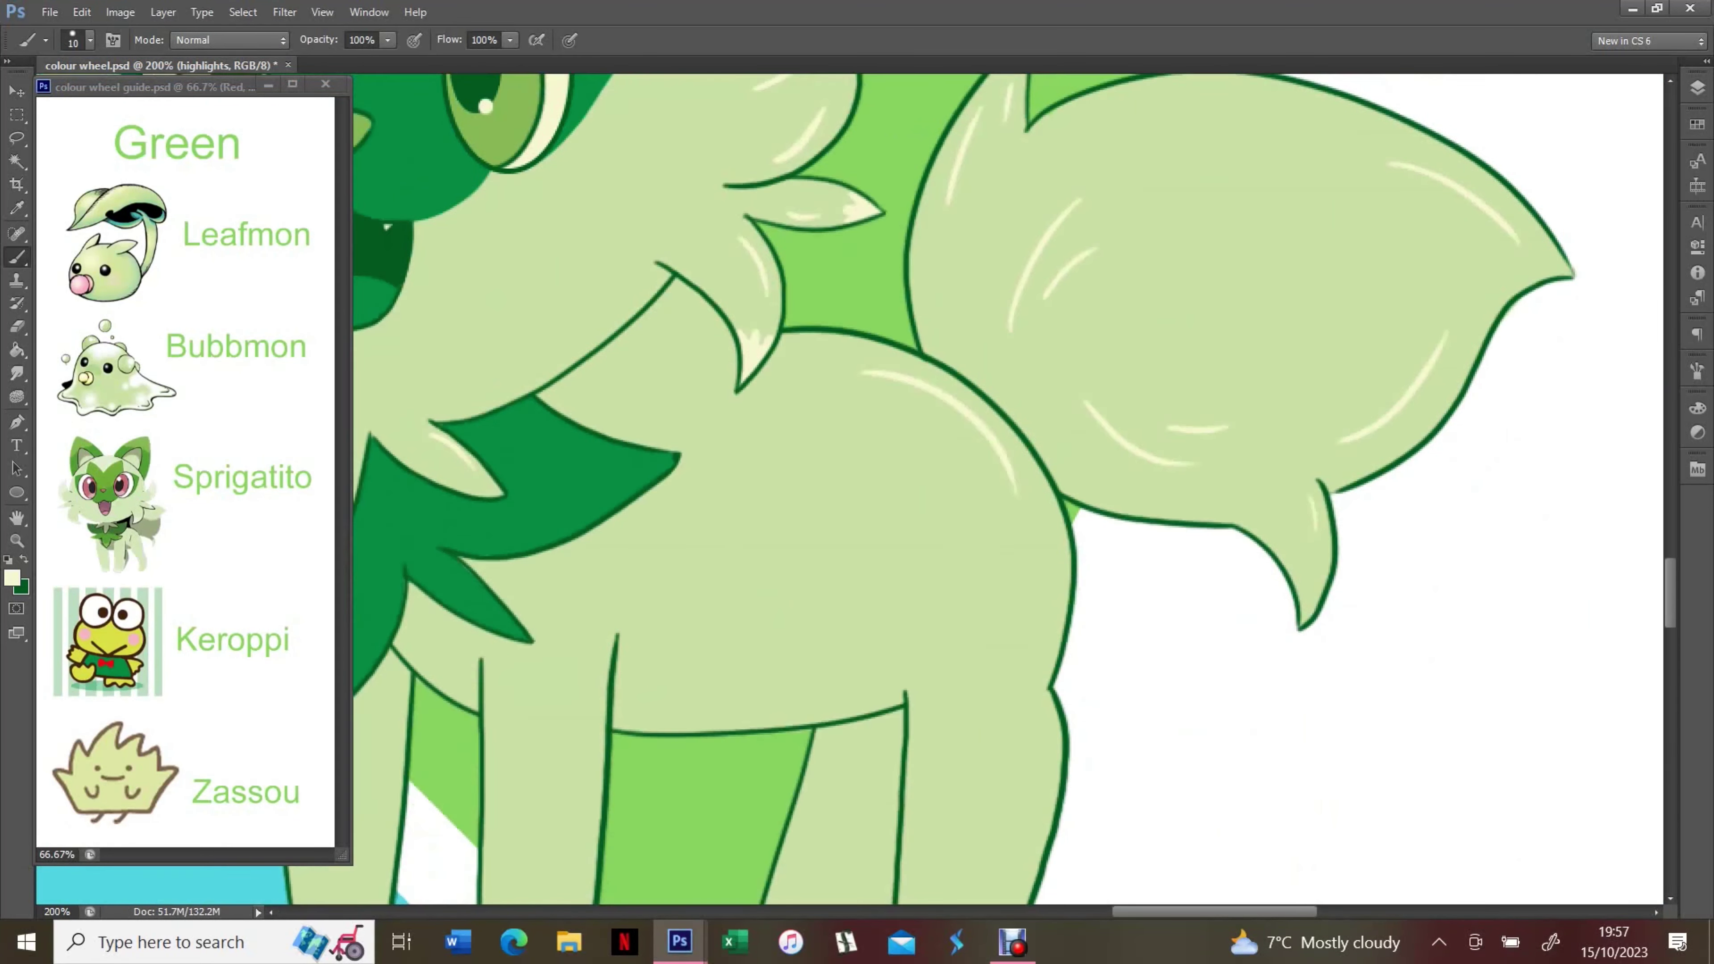
Sample the mid green from Keroppi's cheek and paint a large and a small highlight dot on its dark green shirt
{"action": "key", "text": "alt+v"}
{"action": "key", "text": "z"}
{"action": "key", "text": "ctrl+minus"}
{"action": "key", "text": "ctrl+minus"}
{"action": "key", "text": "ctrl+minus"}
{"action": "key", "text": "ctrl+minus"}
{"action": "left_click", "coordinate": [1071, 490]}
{"action": "left_click", "coordinate": [1072, 490]}
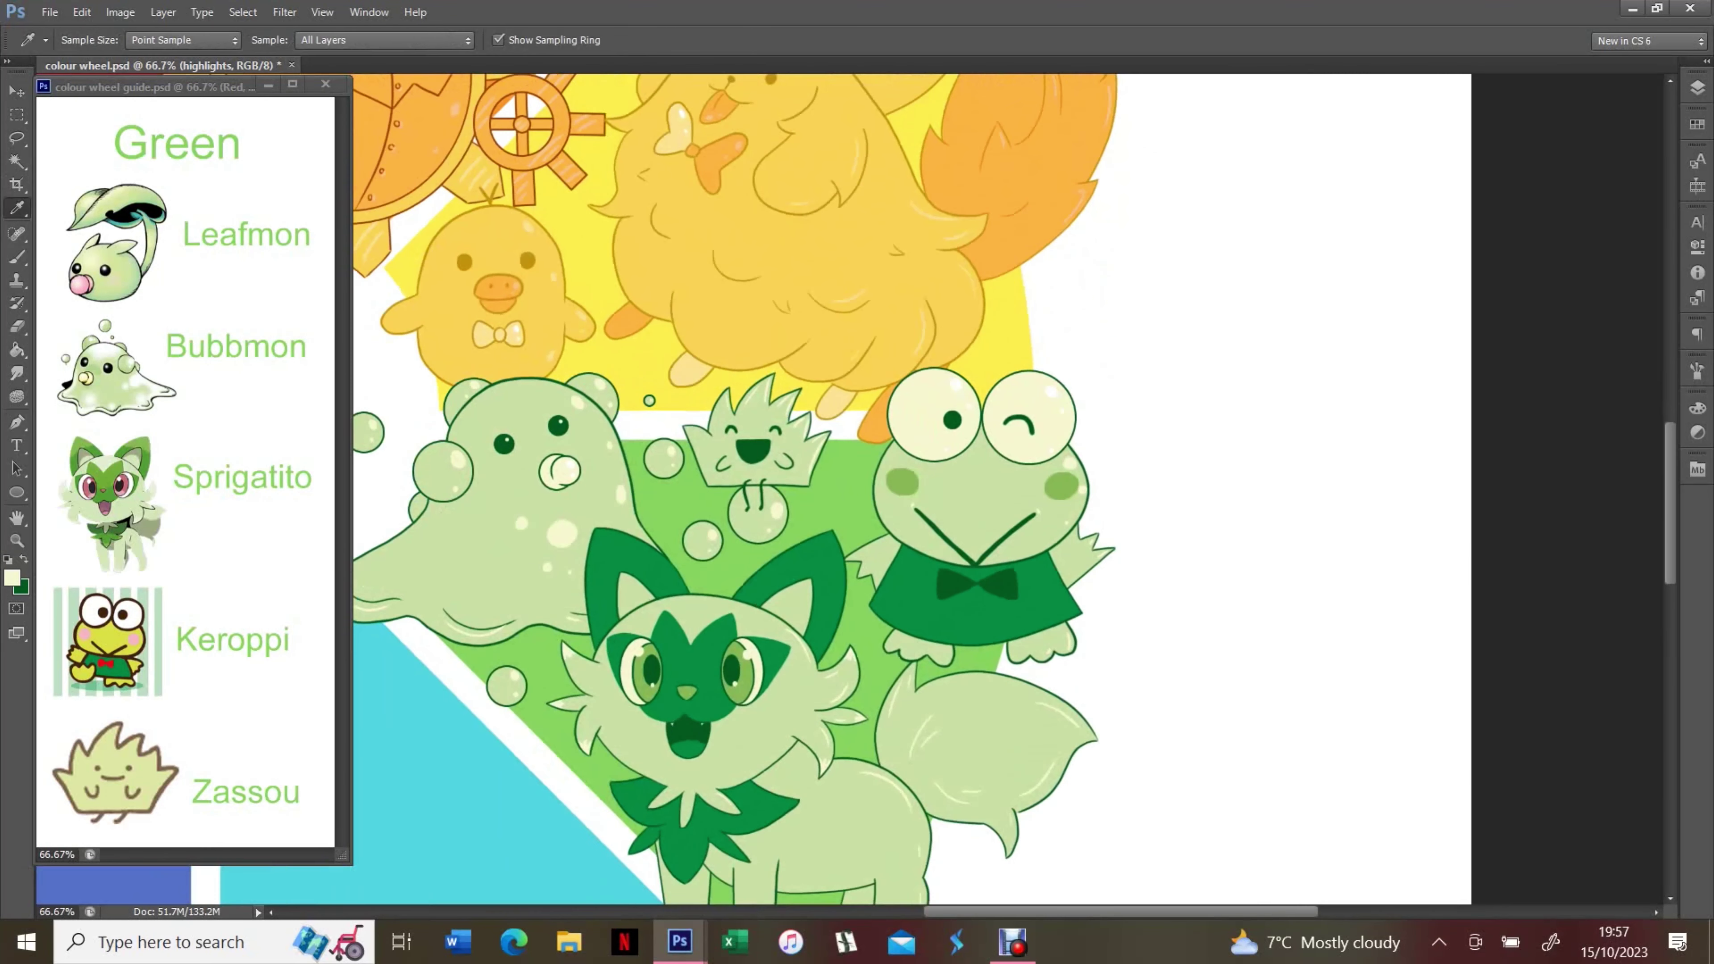
{"action": "key", "text": "i"}
{"action": "left_click", "coordinate": [1062, 482]}
{"action": "key", "text": "b"}
{"action": "scroll", "coordinate": [1111, 574], "scroll_direction": "up", "scroll_amount": 2}
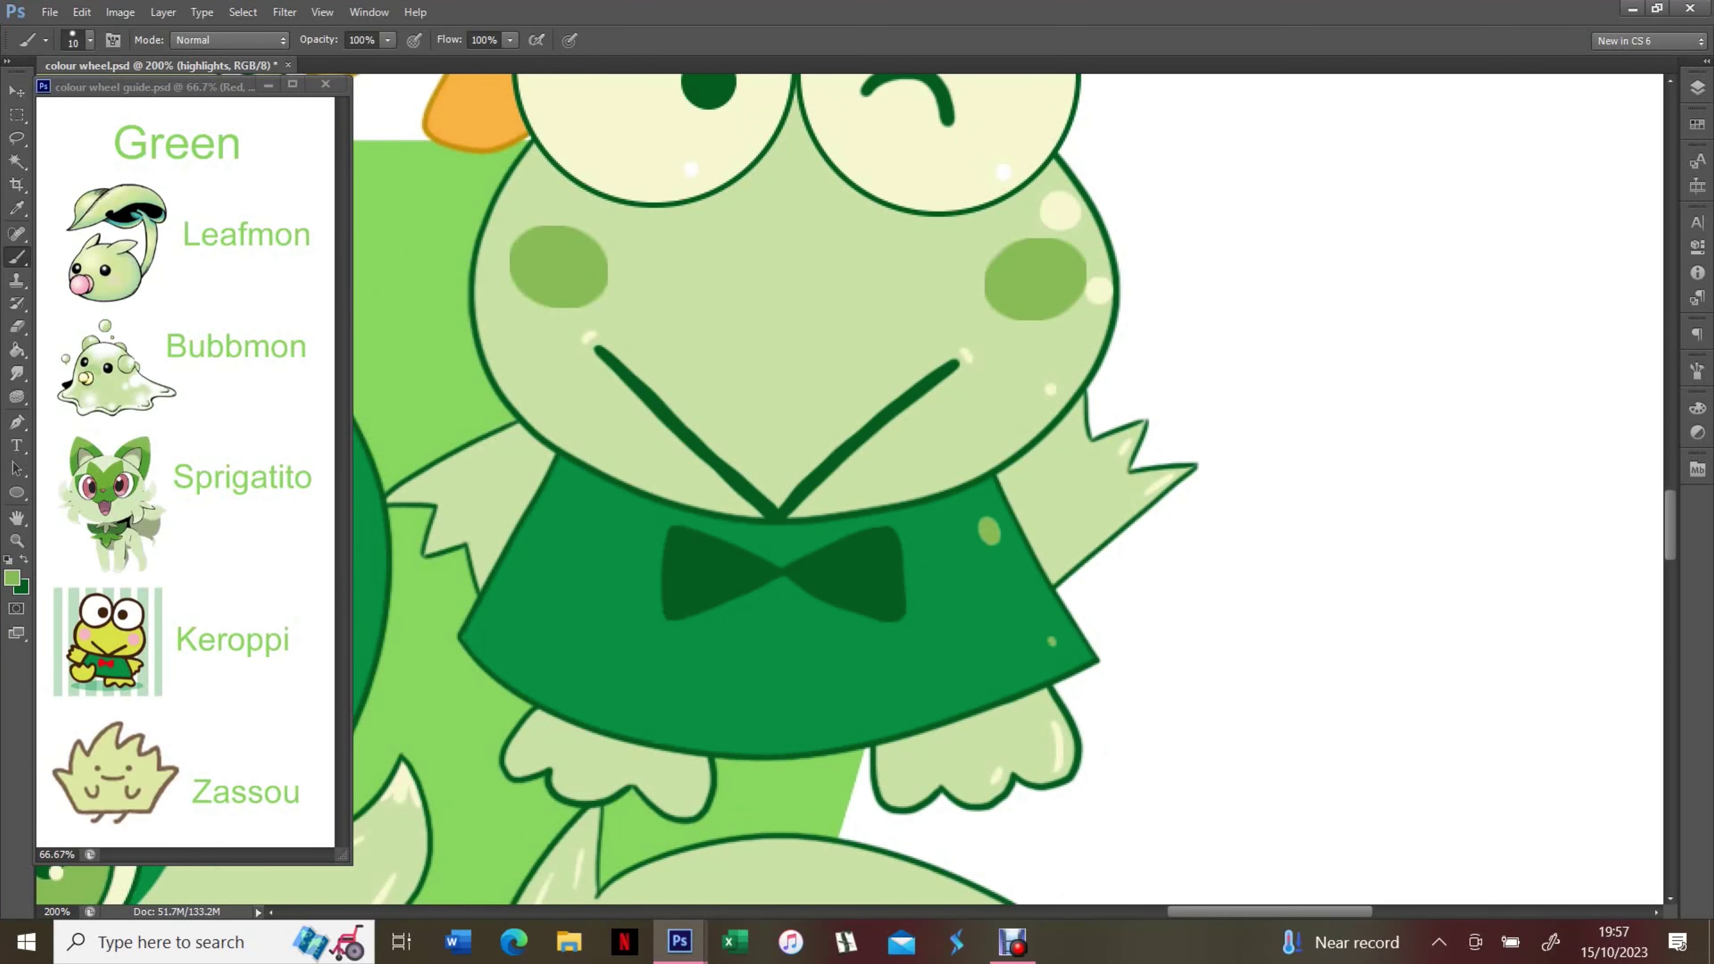
{"action": "scroll", "coordinate": [1005, 486], "scroll_direction": "left", "scroll_amount": 10}
{"action": "scroll", "coordinate": [1005, 486], "scroll_direction": "down", "scroll_amount": 5}
{"action": "key", "text": "ctrl+0"}
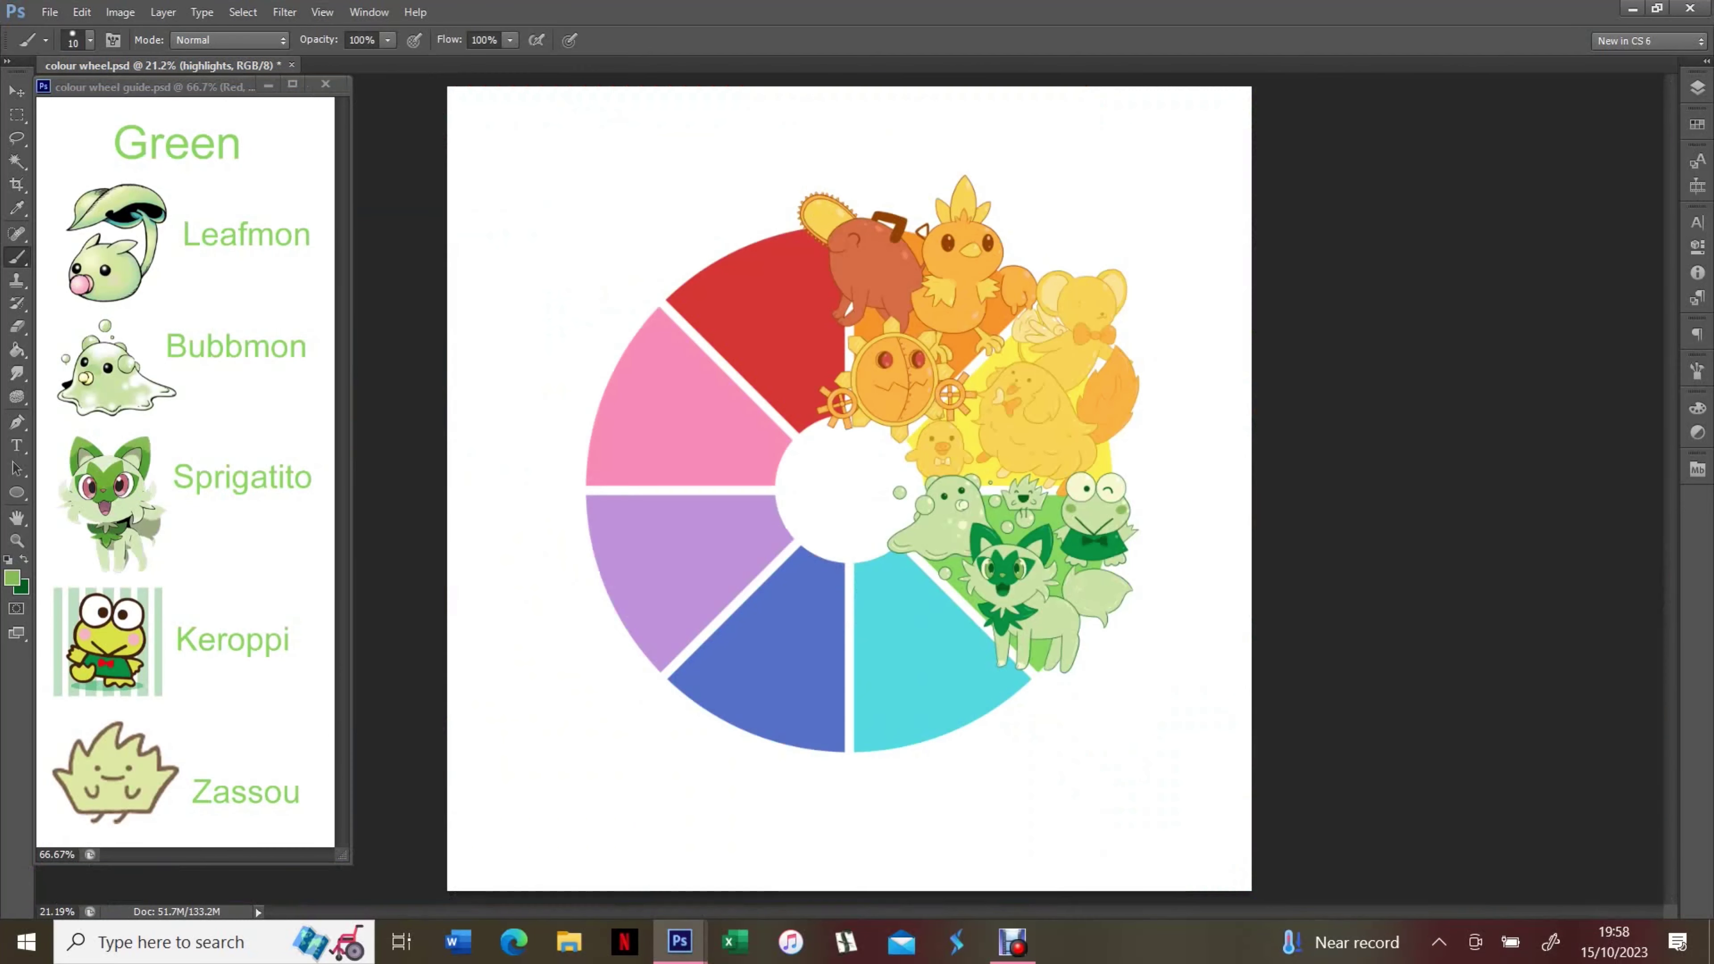